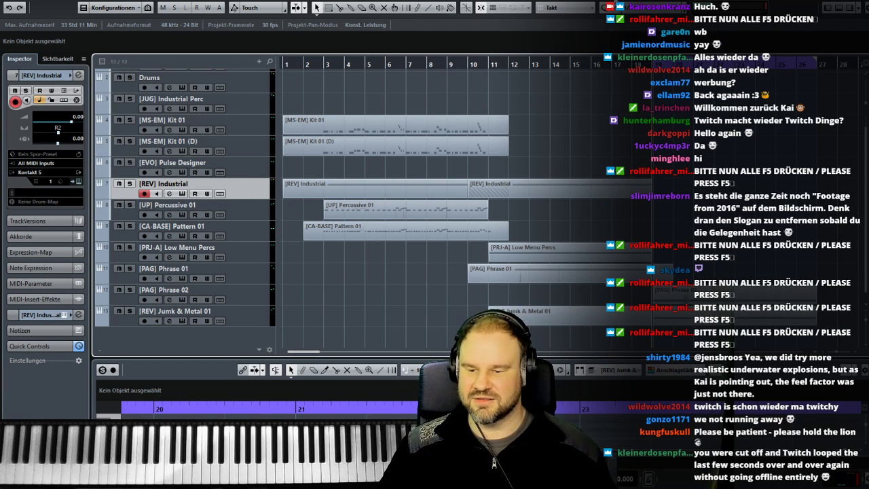
- Play back the looped section from bar 19 of the arrangement
left_click_drag(305, 352, 322, 353)
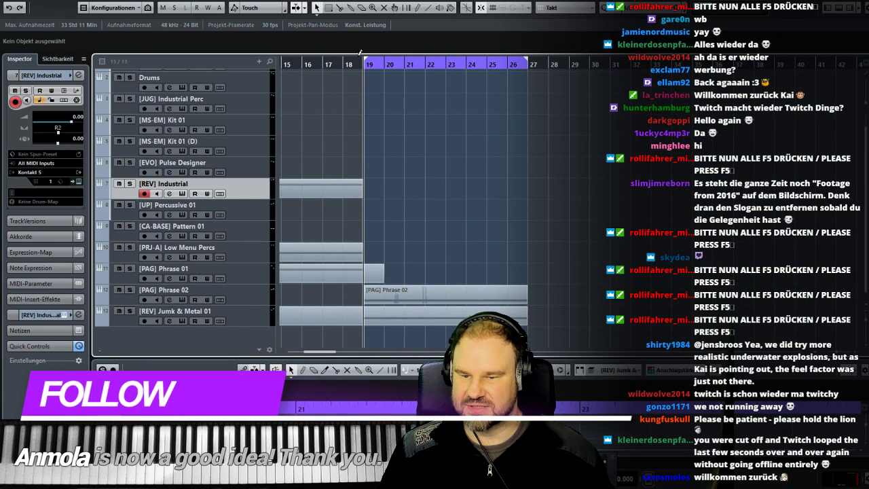
key("space")
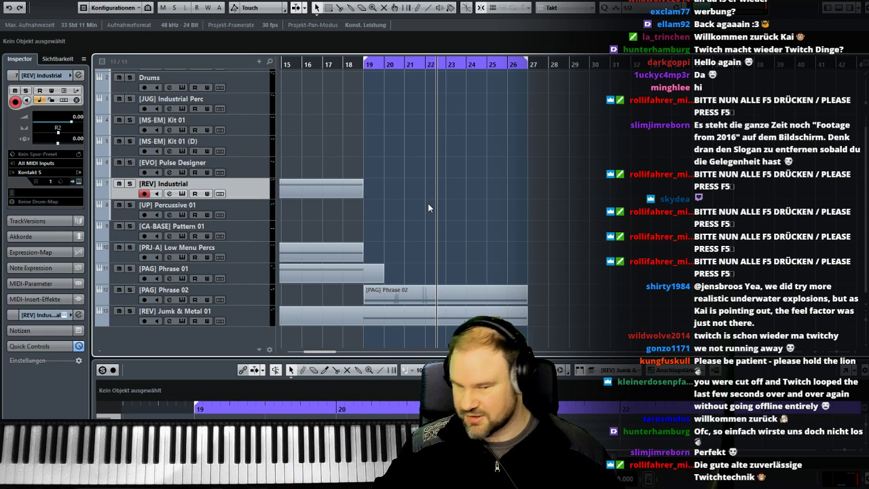
- Duplicate the [REV] Jumk & Metal 01 track and rename the copy to [REV] Jumk & Metal 01
left_click(247, 318)
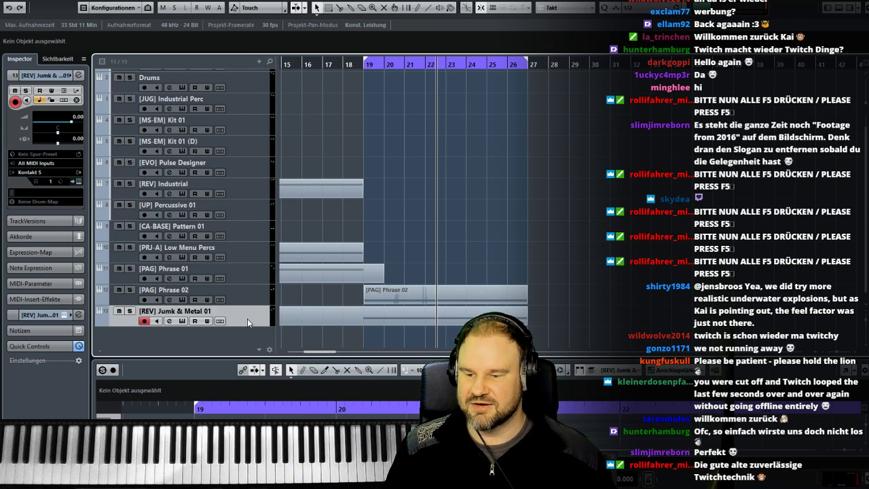
right_click(247, 319)
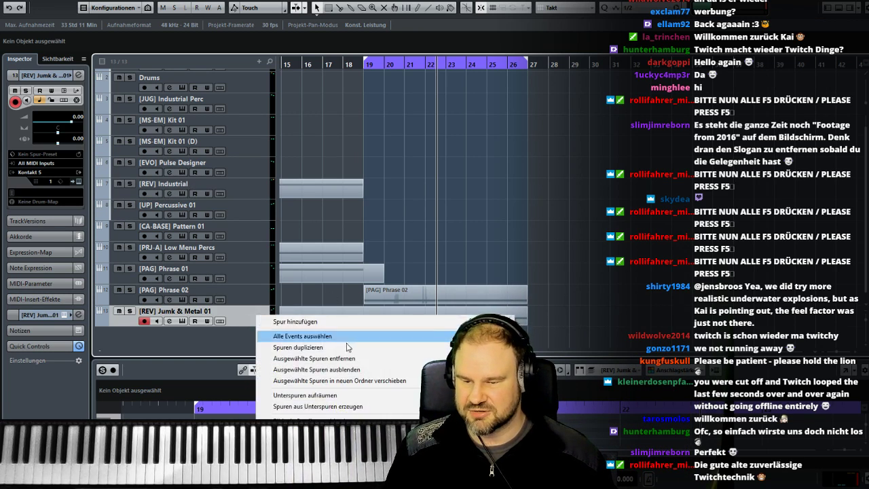
left_click(313, 347)
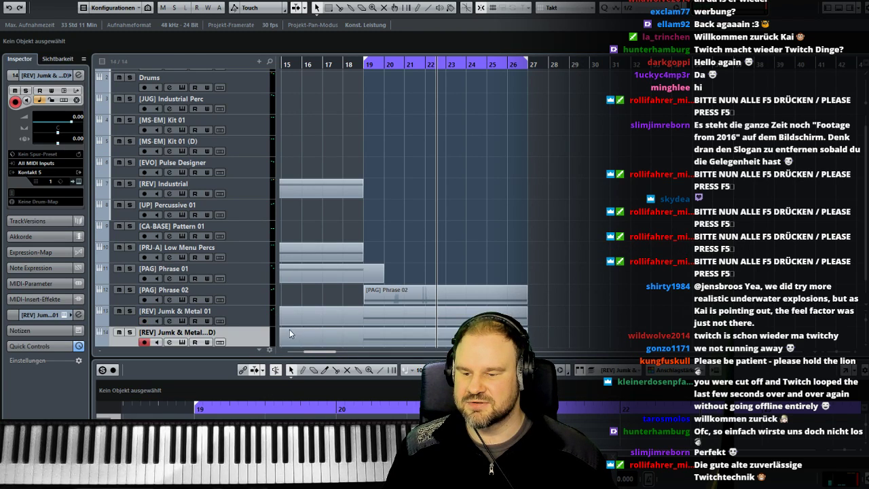
scroll(289, 330, "down", 1)
double_click(204, 311)
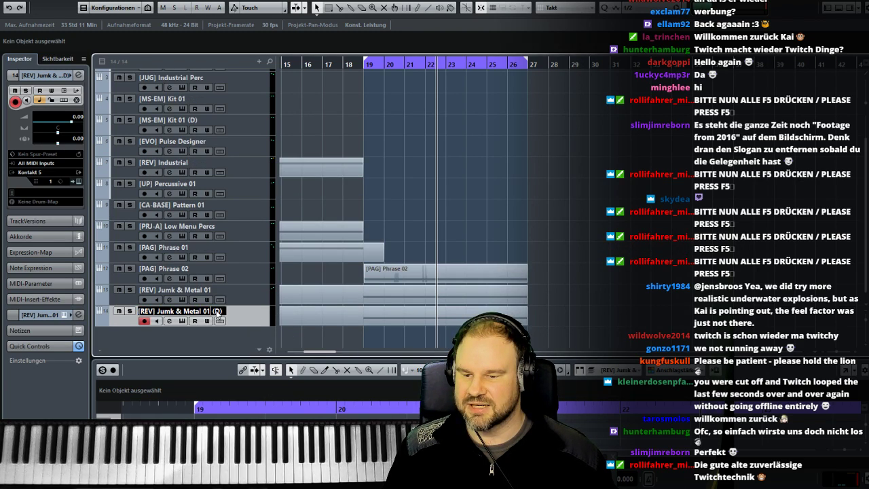
key("Return")
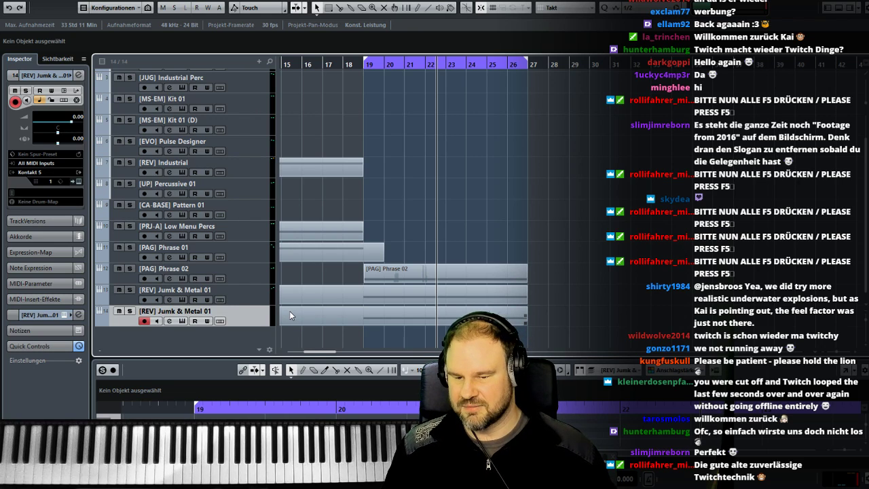
- Check the duplicated track's Kontakt instrument and start playback from bar 19
left_click(182, 321)
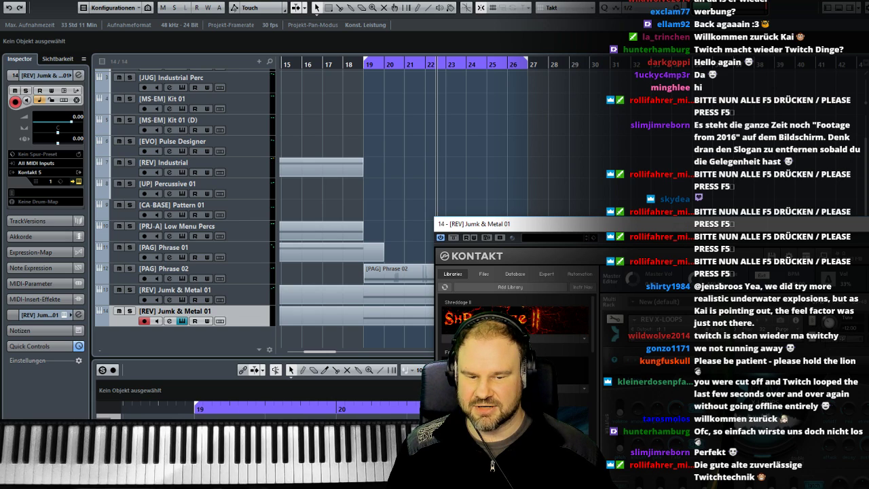
left_click(859, 224)
left_click(361, 64)
key("space")
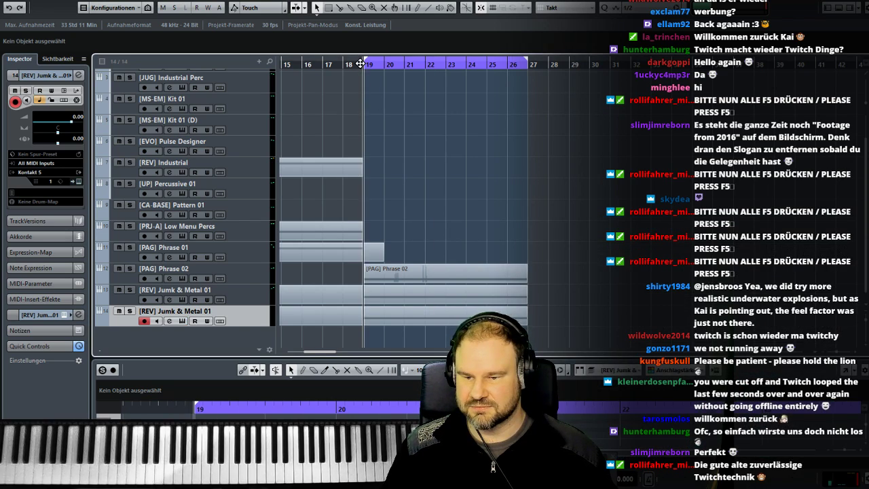
- Compare the two [REV] Jumk & Metal 01 tracks by soloing each in turn and finally both together
left_click(131, 290)
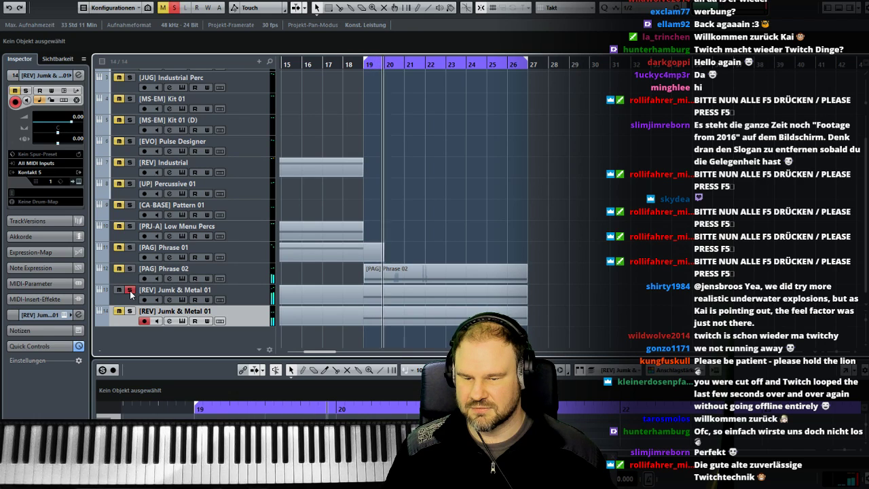
left_click(129, 290)
left_click(130, 311)
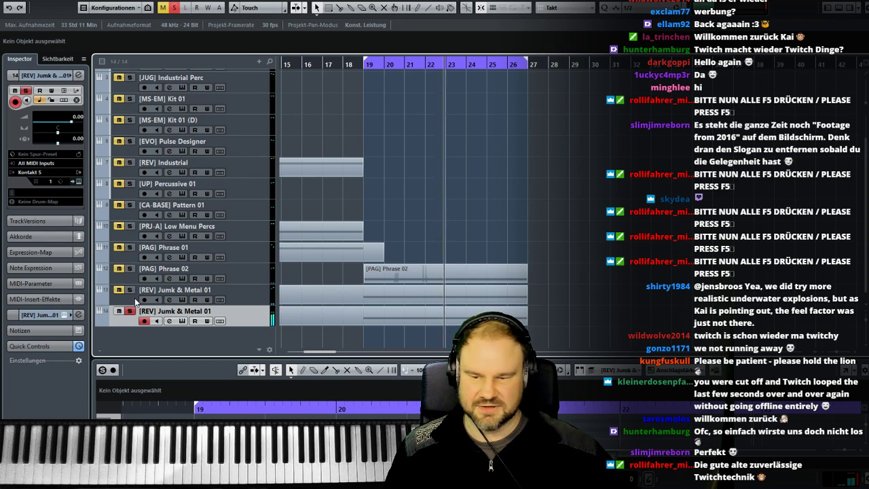
left_click(130, 290)
left_click(130, 311)
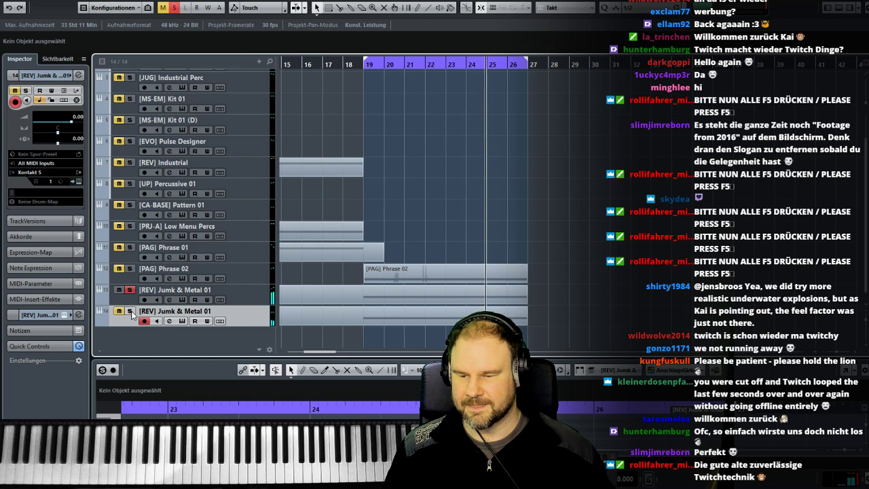
left_click(129, 311)
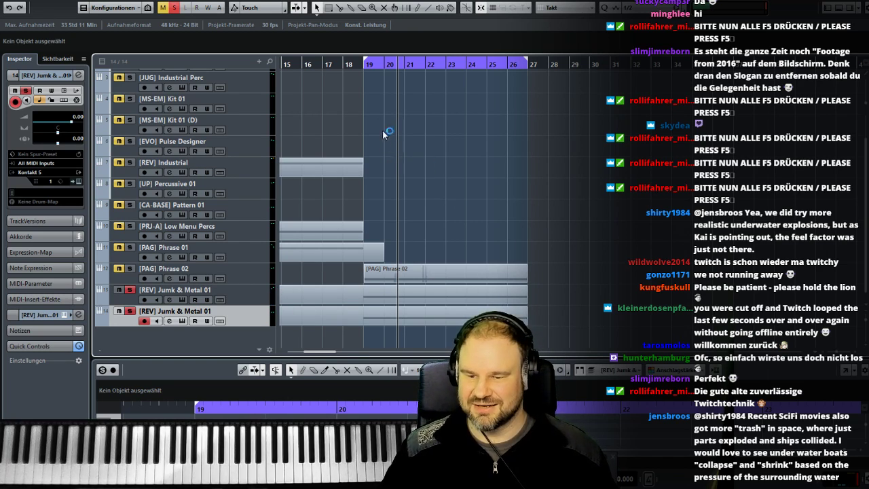
- Return playback to bar 19 and switch the solo so that only the duplicated [REV] Jumk & Metal 01 track plays
left_click(365, 66)
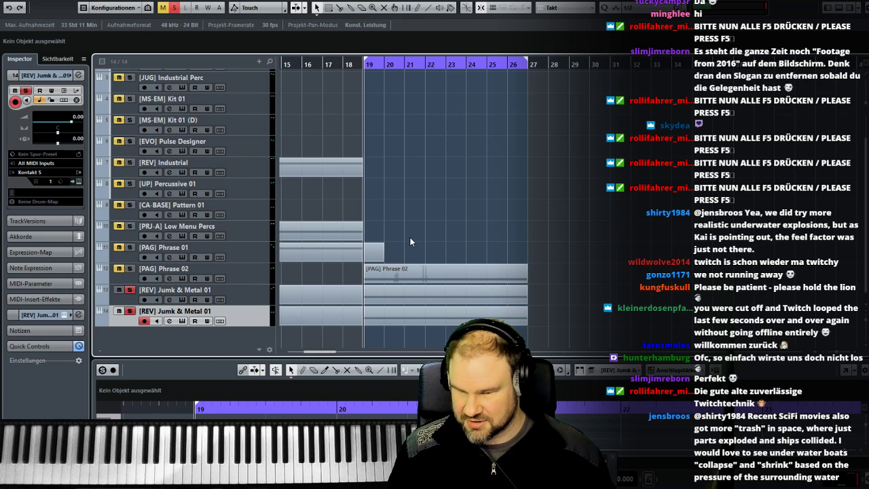
left_click(129, 290)
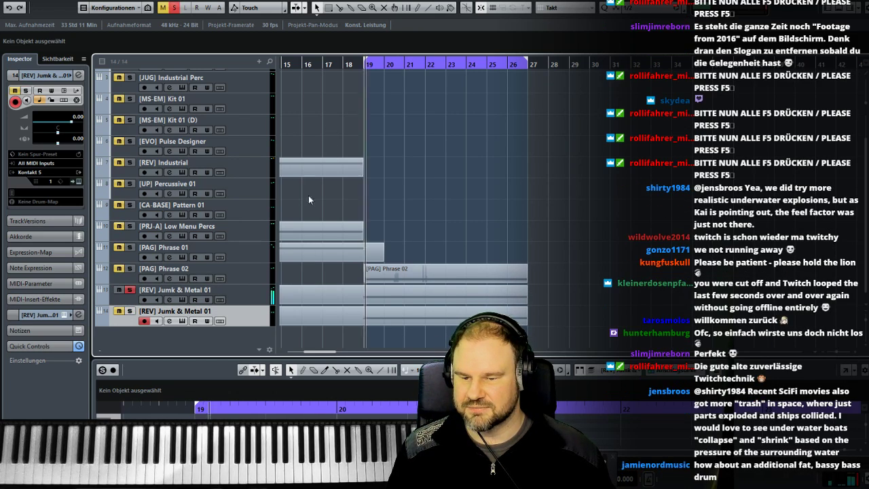
left_click(129, 312)
left_click(130, 291)
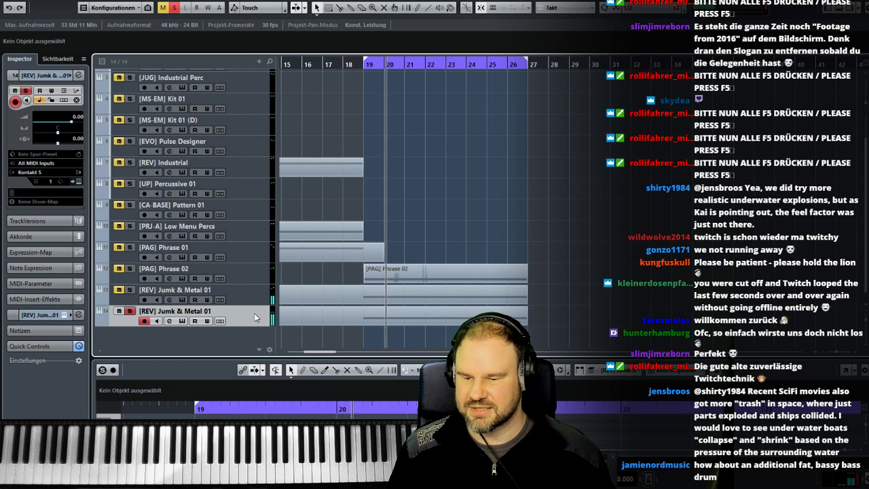
- Add a boosted bell band to the duplicated track's FabFilter Pro-Q 2 in the MixConsole, just before the high-cut slope
key("F3")
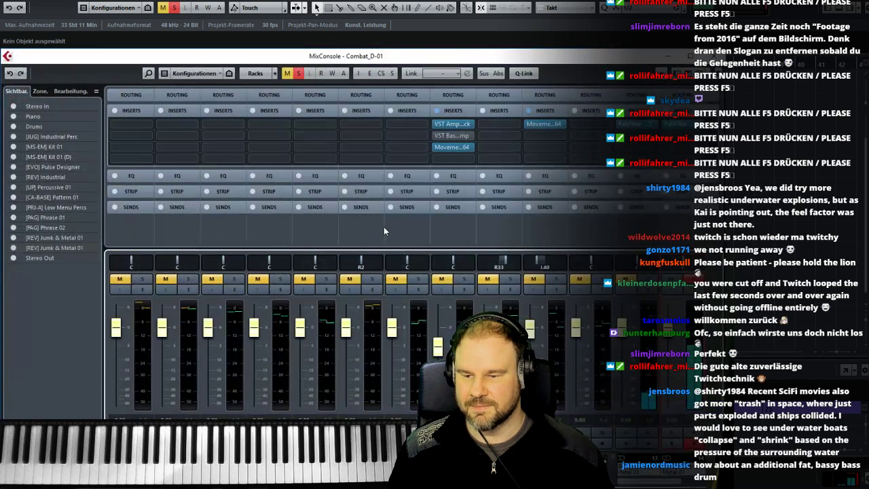
left_click(677, 125)
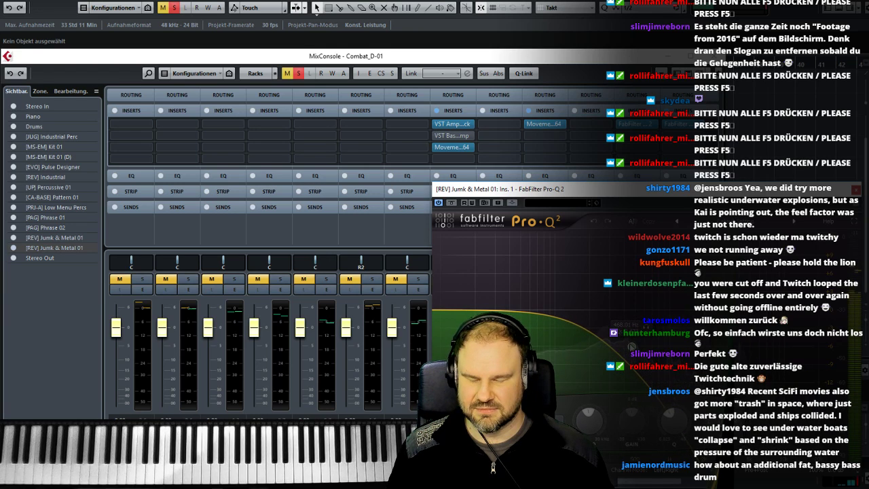
left_click_drag(537, 312, 541, 275)
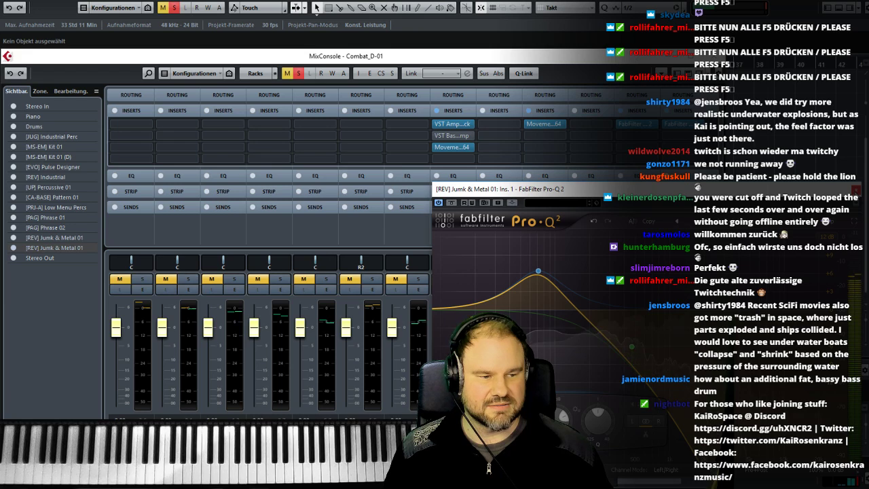
left_click(856, 191)
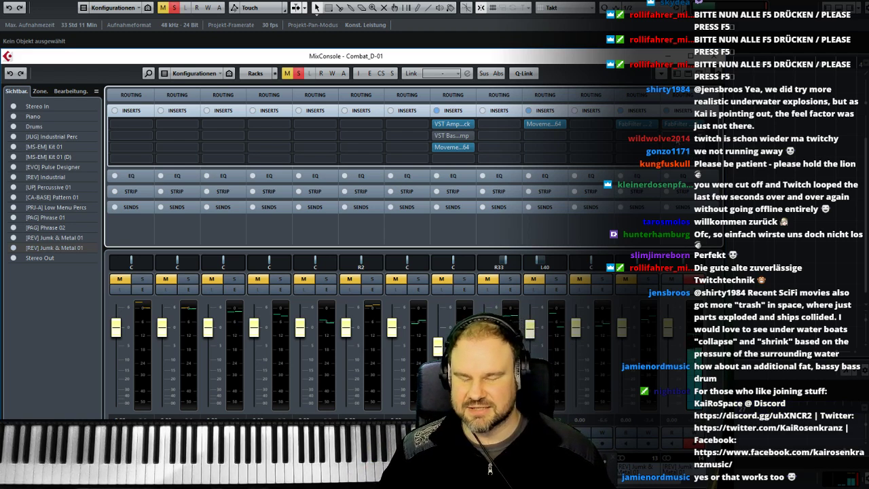
- Load StereoSavage into the duplicated track's second insert slot and set its delay to 28.2 ms
left_click(692, 150)
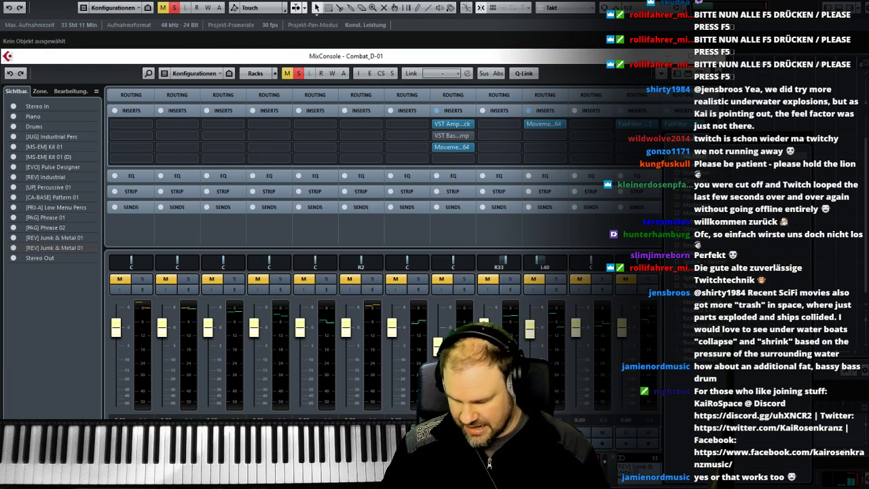
left_click(698, 358)
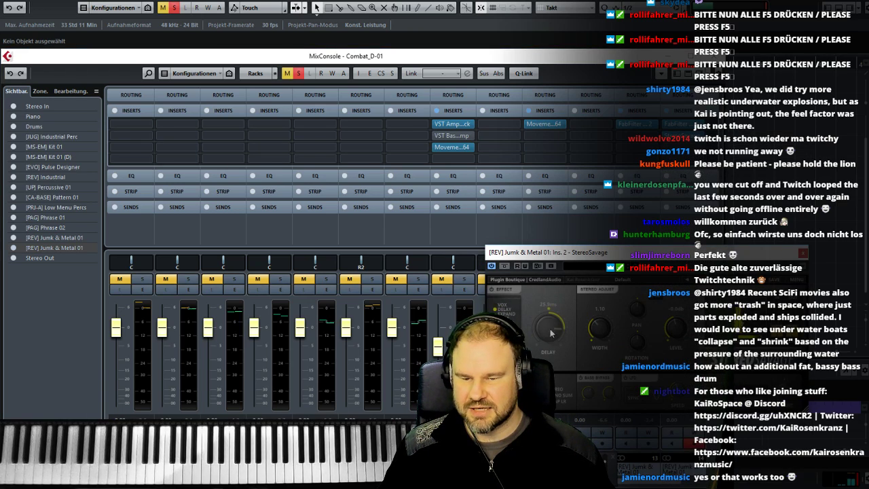
left_click(511, 291)
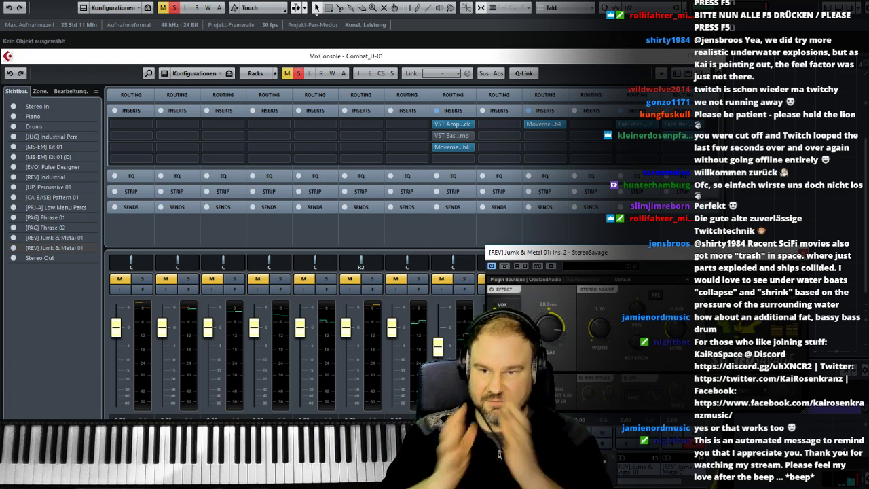
left_click(804, 253)
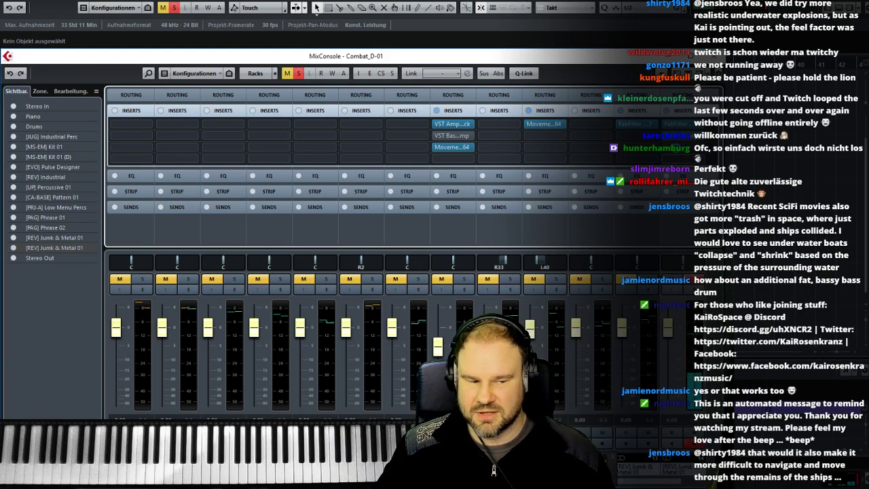
- Load Movement_x64 into the duplicated track's third insert slot and choose the preset 015. Drama Impact
left_click(677, 156)
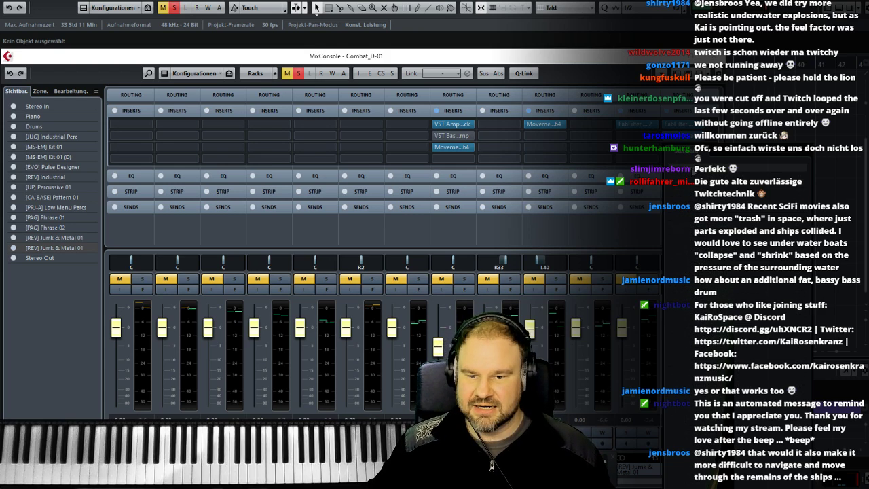
key("Return")
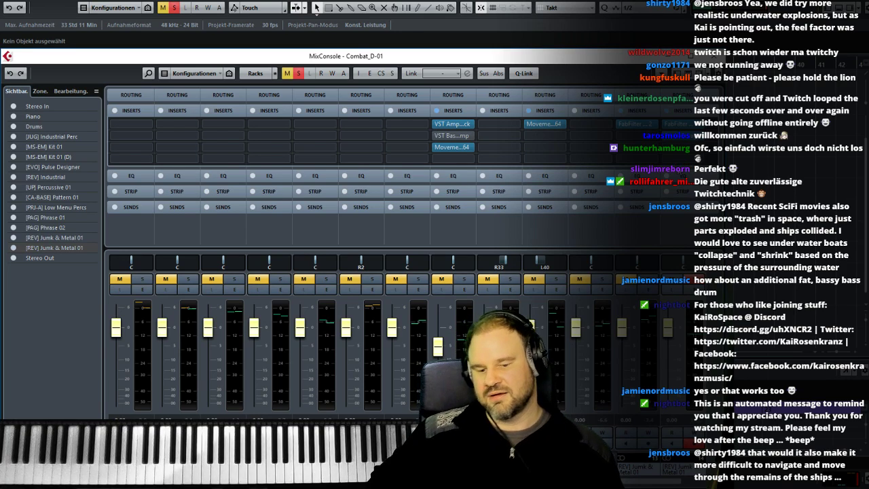
left_click_drag(597, 230, 484, 70)
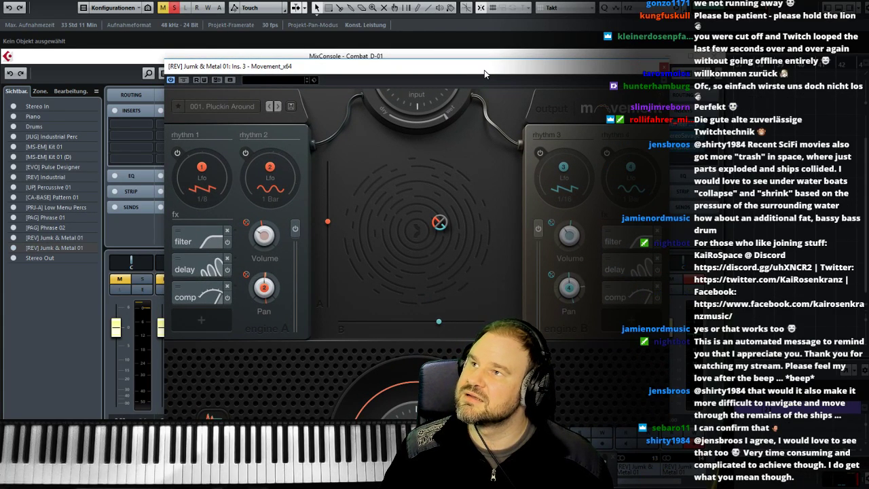
left_click(220, 108)
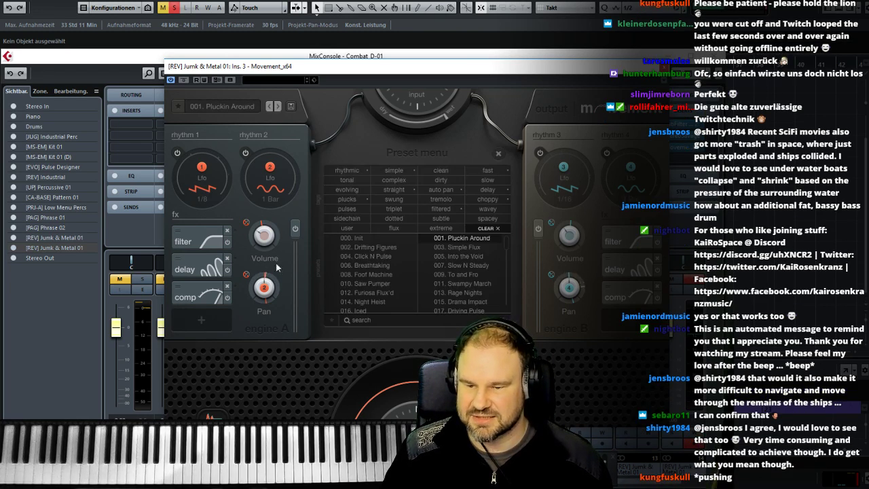
left_click(483, 302)
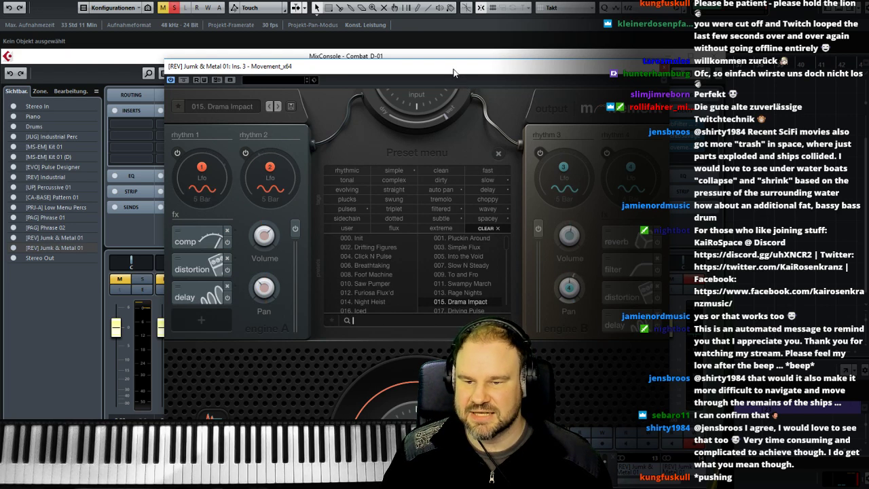
- Return to the project window and play the soloed duplicate from bar 19 with the Movement plug-in in view
left_click_drag(454, 67, 622, 372)
key("F3")
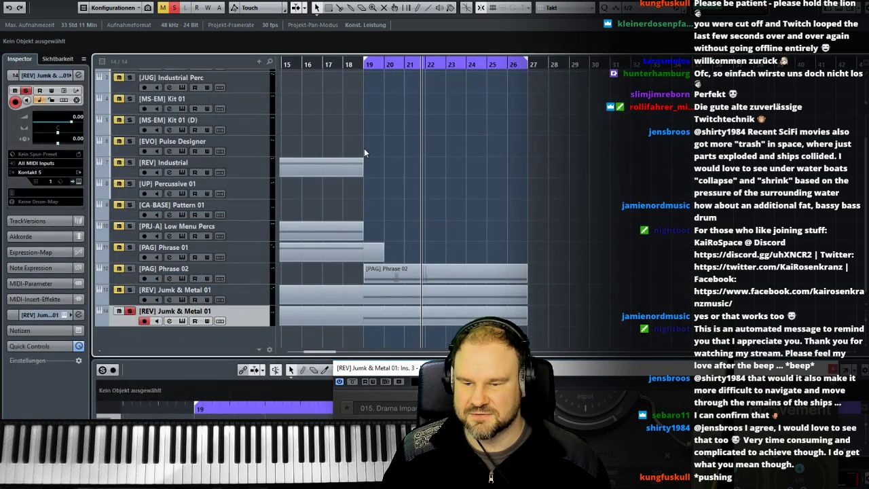
left_click(365, 64)
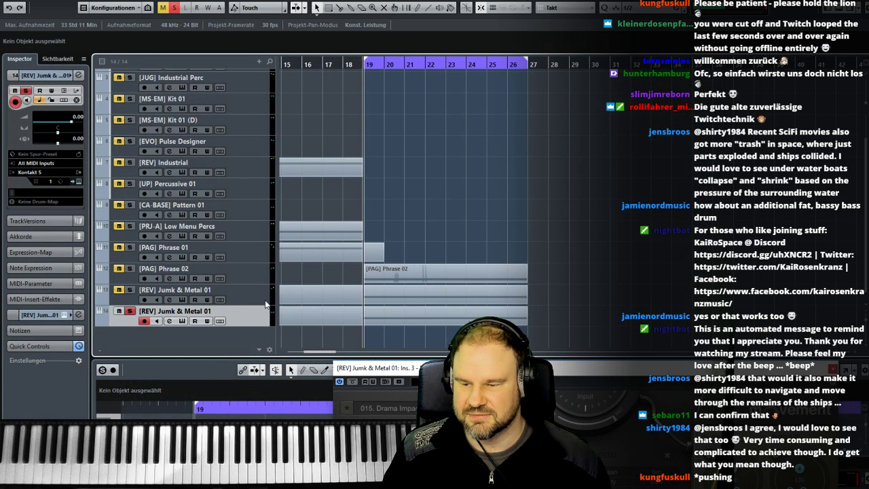
key("space")
left_click_drag(429, 369, 358, 138)
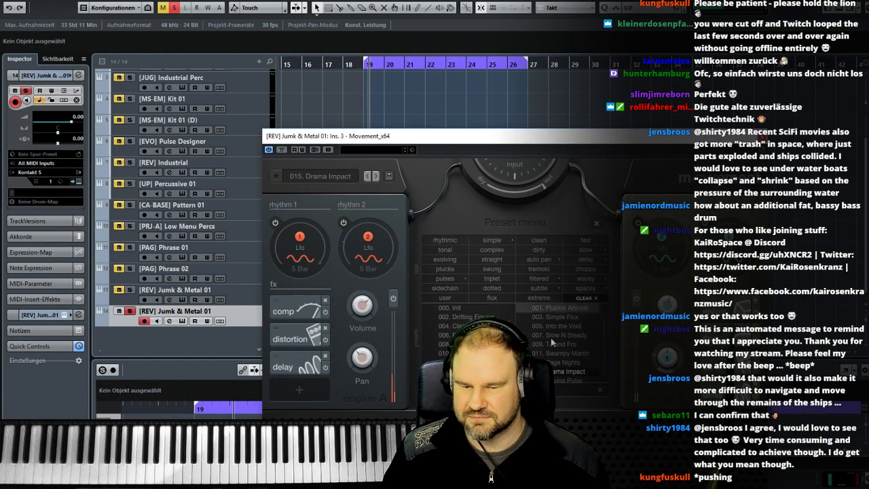
- Audition the Movement presets 003. Simple Flux, 002. Drifting Figures and 021. Steps Filter
left_click(557, 316)
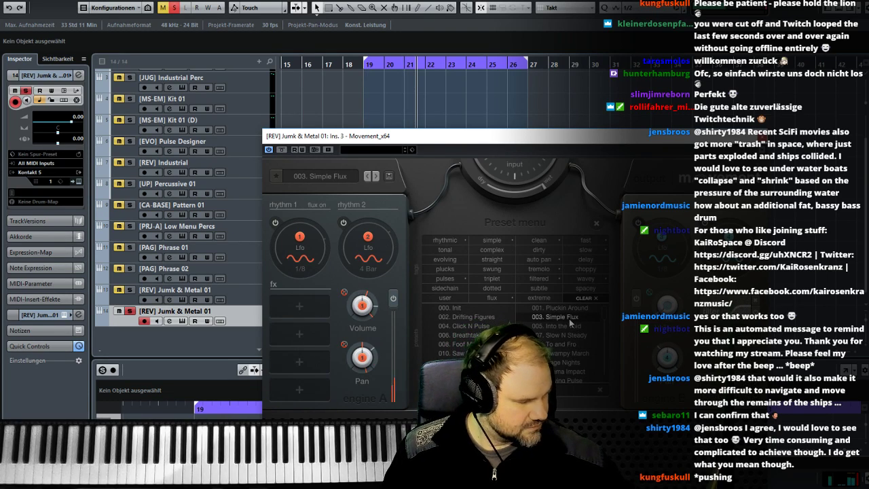
left_click(466, 316)
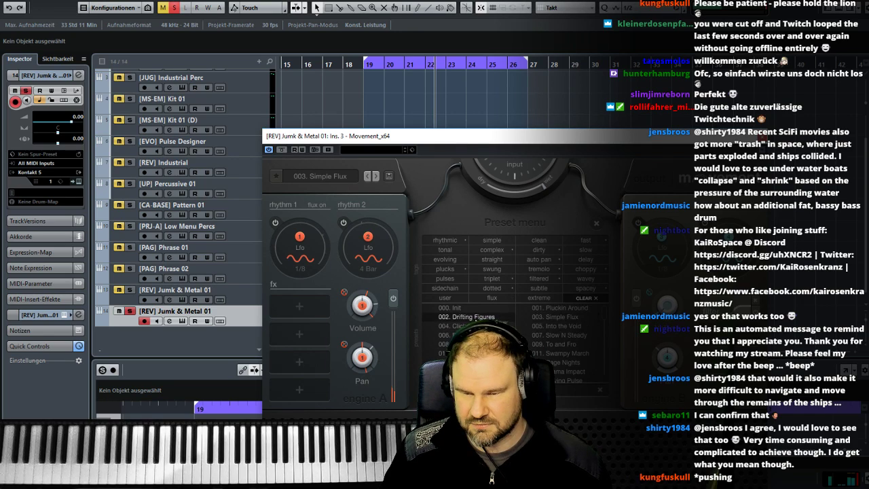
scroll(556, 378, "down", 2)
left_click(563, 368)
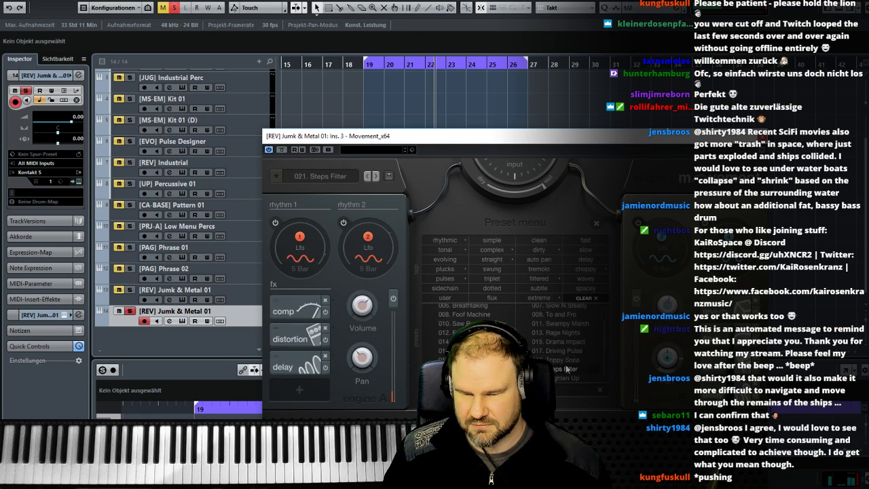
- Audition the Movement preset 020. Cutting Ice on the duplicated track, load 026. Mid High Fluxes instead and close the plug-in
left_click(469, 360)
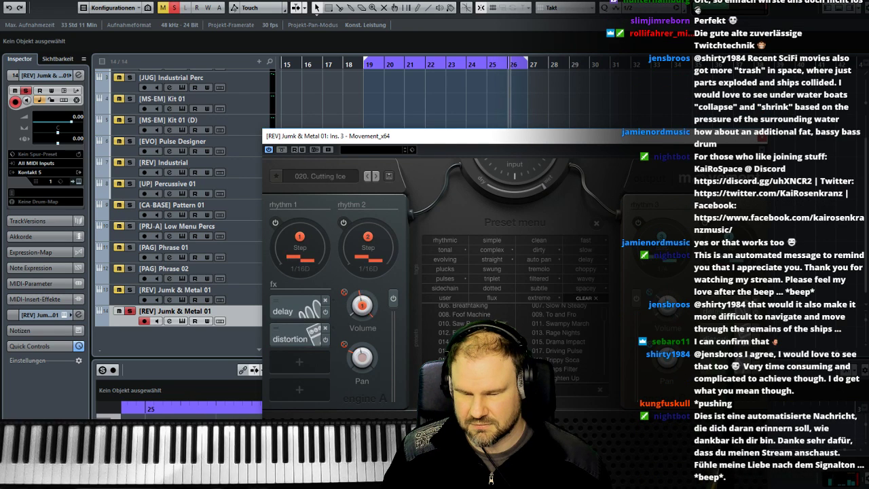
left_click(468, 368)
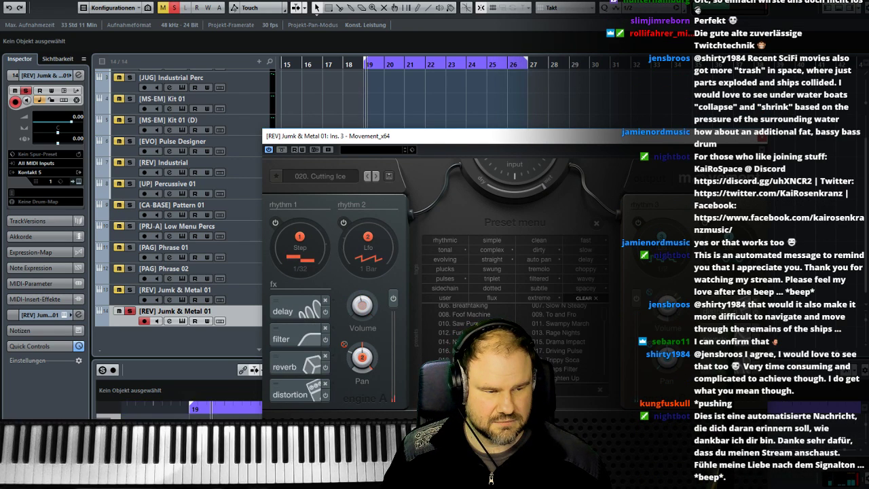
scroll(468, 369, "down", 2)
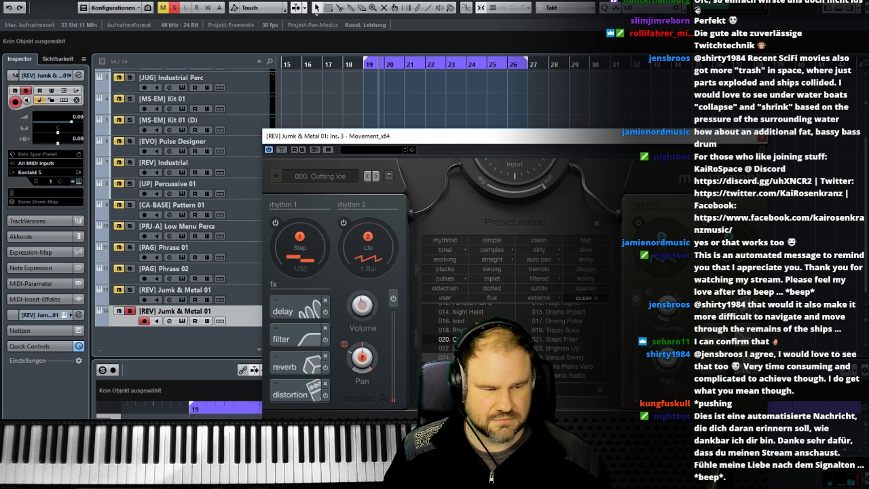
left_click(468, 366)
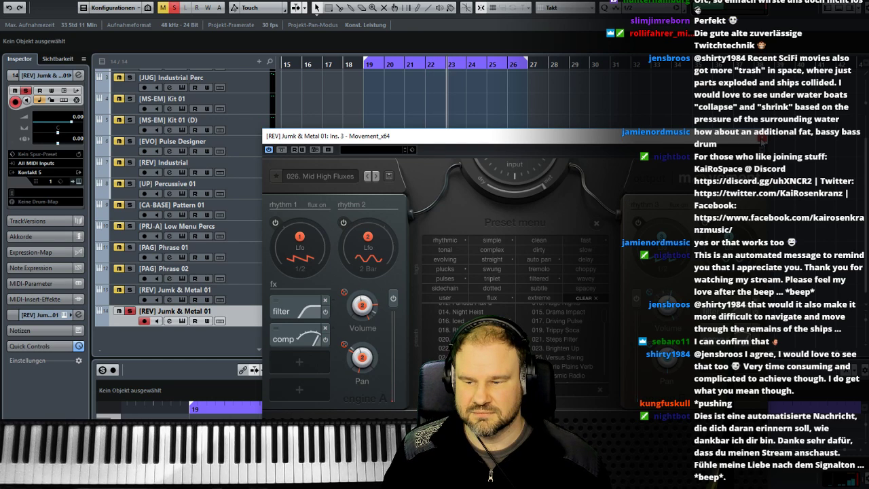
left_click(762, 140)
- Solo the original [REV] Jumk & Metal 01 track alongside its duplicate, play both from bar 19 and select the original
left_click(130, 290)
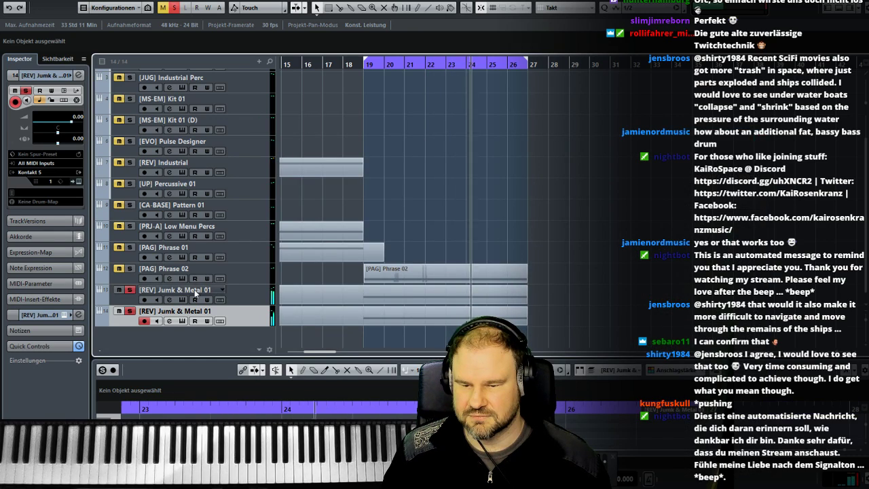
left_click(365, 69)
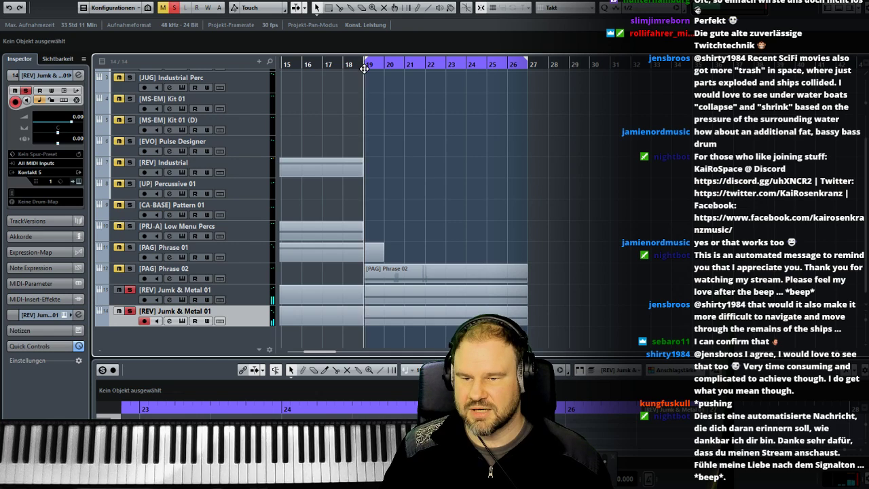
left_click(265, 299)
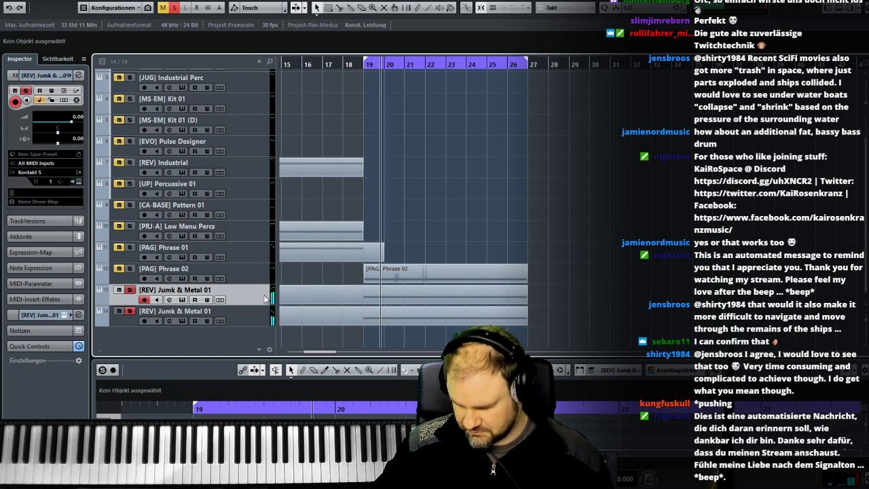
- Open the MixConsole and the transport panel and lower the original Jumk & Metal track's volume to about -5.57 dB
key("F3")
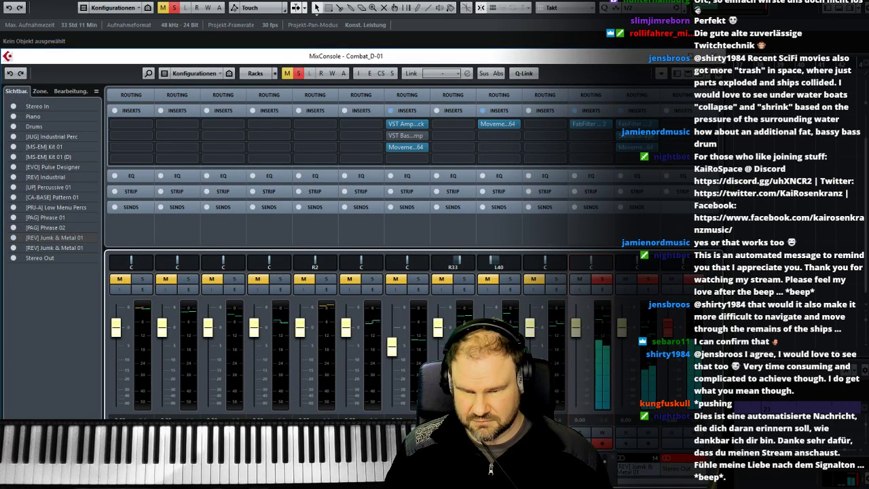
key("F2")
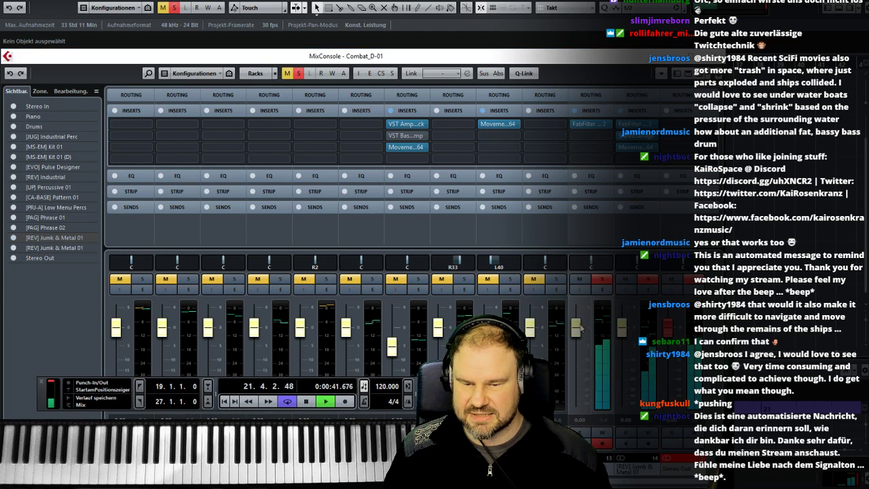
left_click_drag(582, 326, 582, 401)
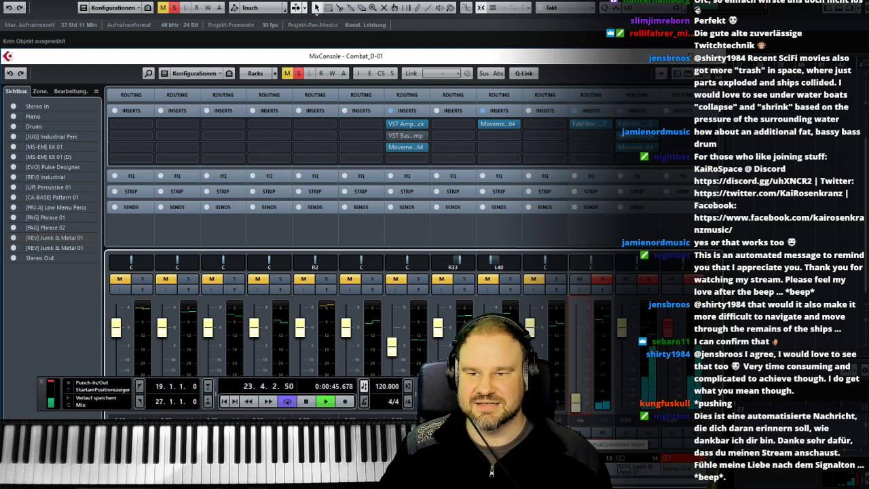
left_click_drag(576, 400, 579, 349)
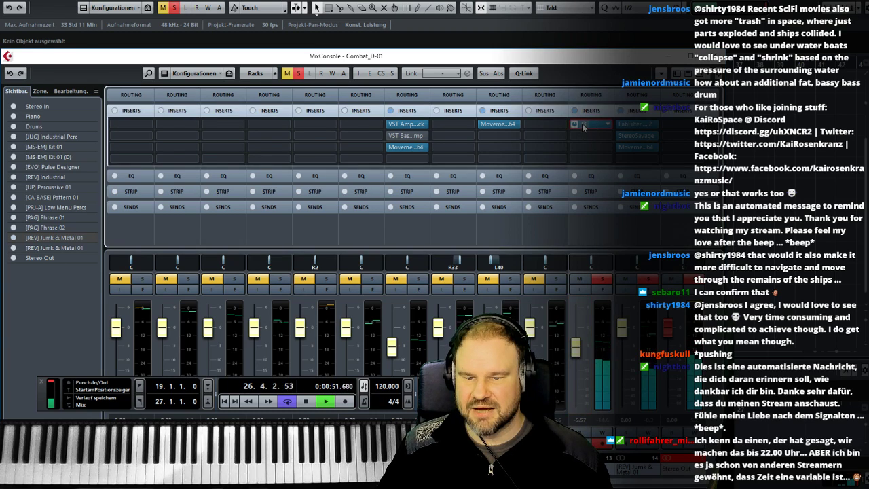
- Check the original track's FabFilter Pro-Q 2 curve, load Movement_x64 into its third insert slot and reposition the plug-in window
left_click(581, 124)
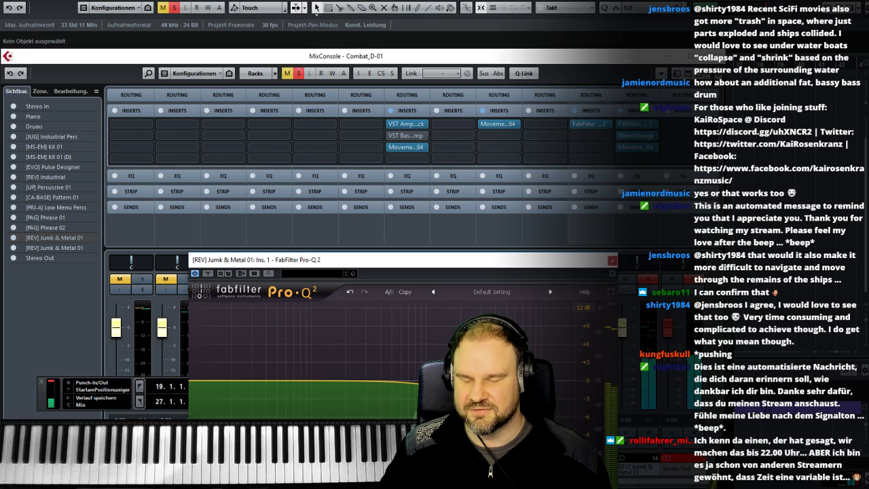
left_click(613, 260)
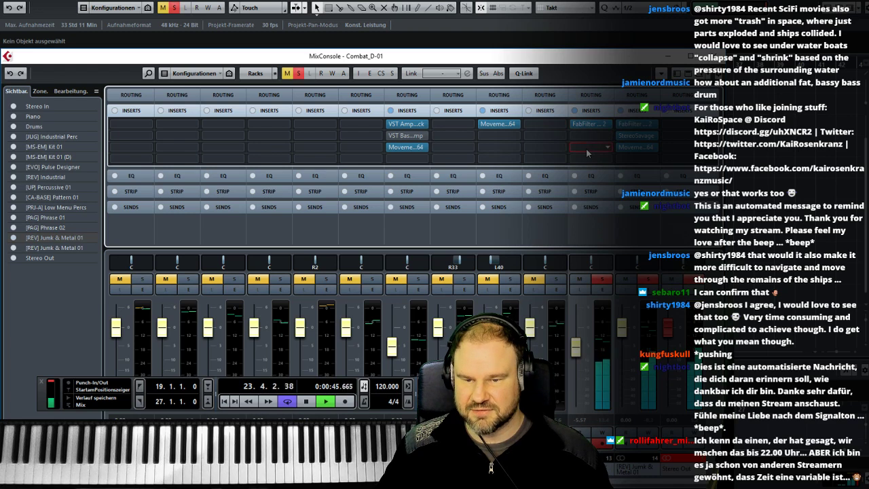
left_click(587, 154)
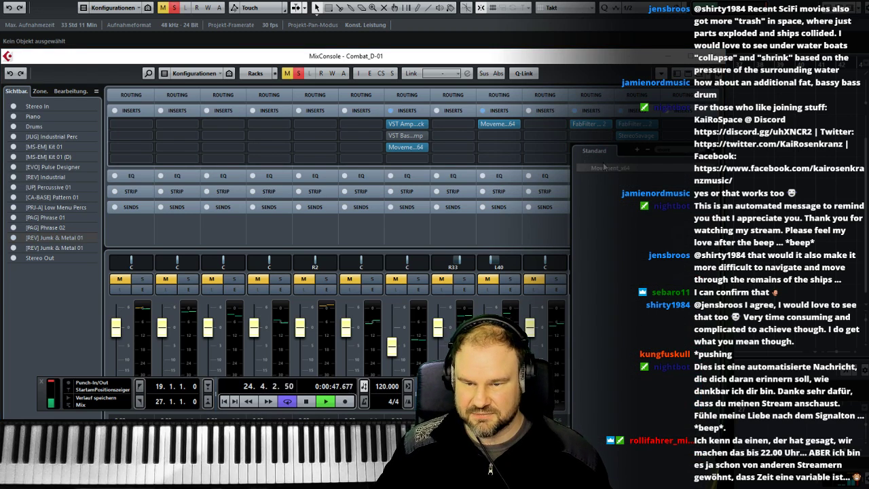
left_click(603, 167)
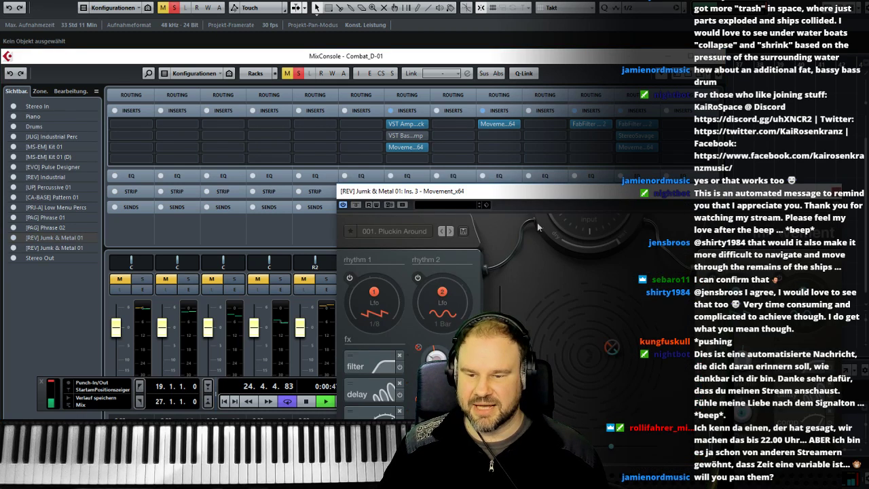
left_click_drag(498, 196, 390, 174)
- Step through the original track's Movement presets from 002. Drifting Figures, settle on 021. Steps Filter and close the plug-in
left_click(342, 209)
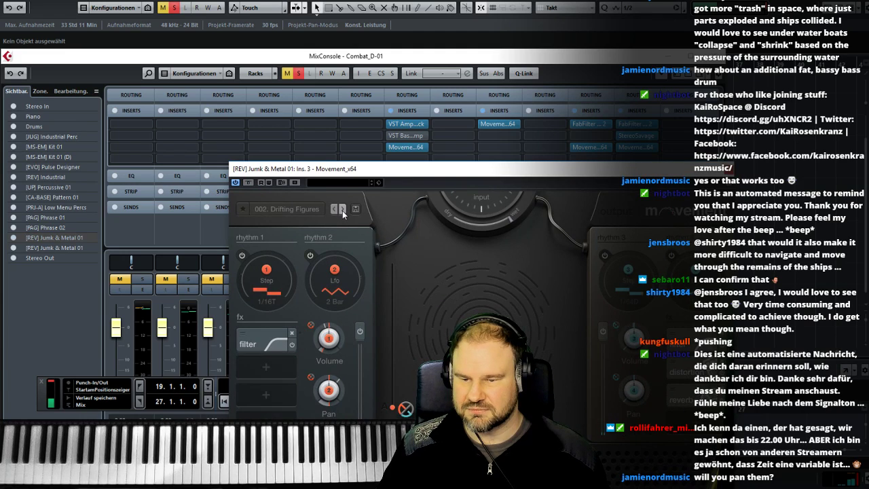
left_click(342, 210)
left_click(342, 209)
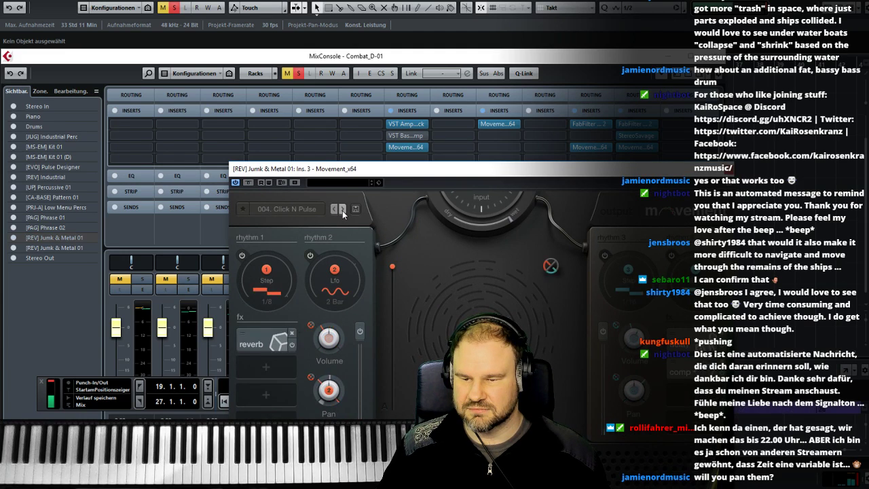
left_click(342, 209)
left_click(343, 209)
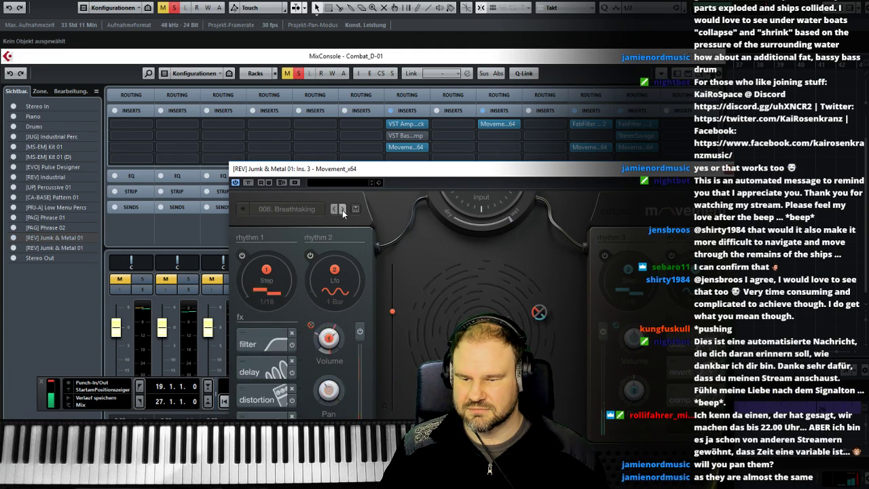
left_click(342, 209)
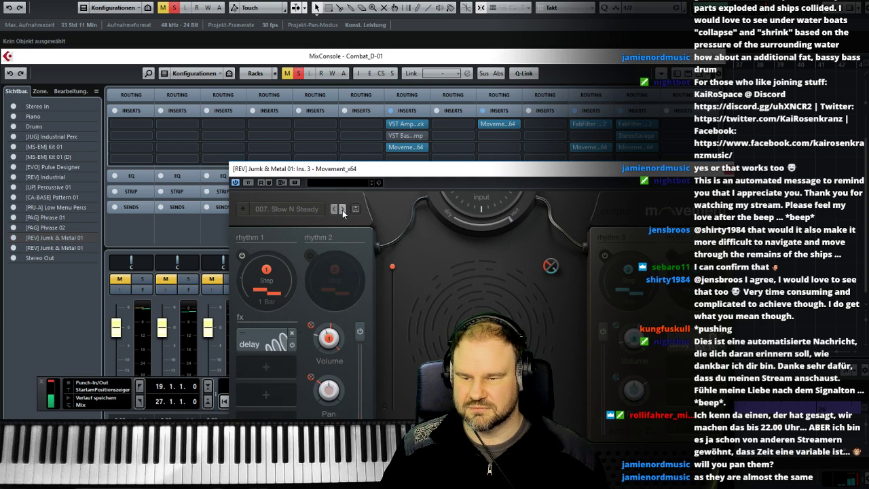
left_click(342, 210)
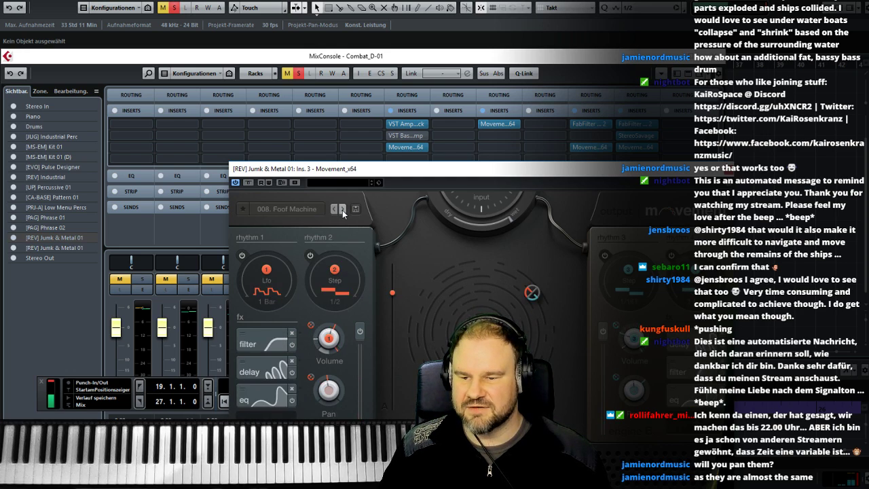
left_click(342, 209)
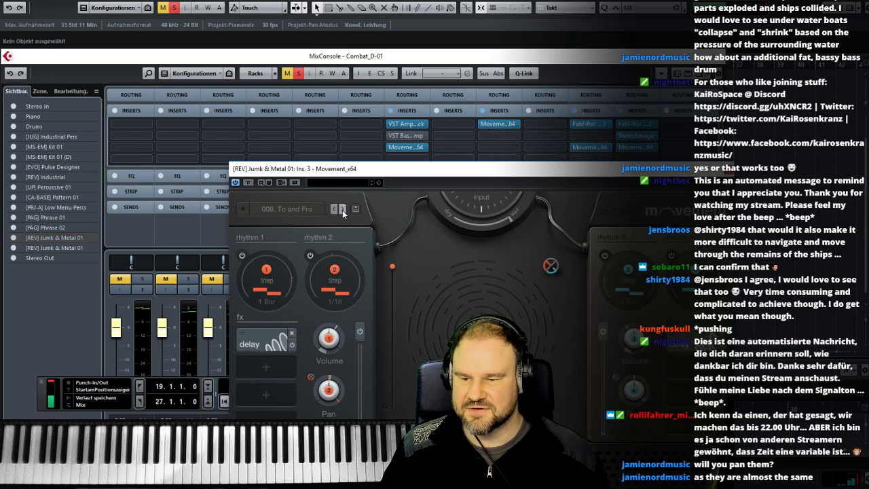
left_click(342, 210)
left_click(342, 209)
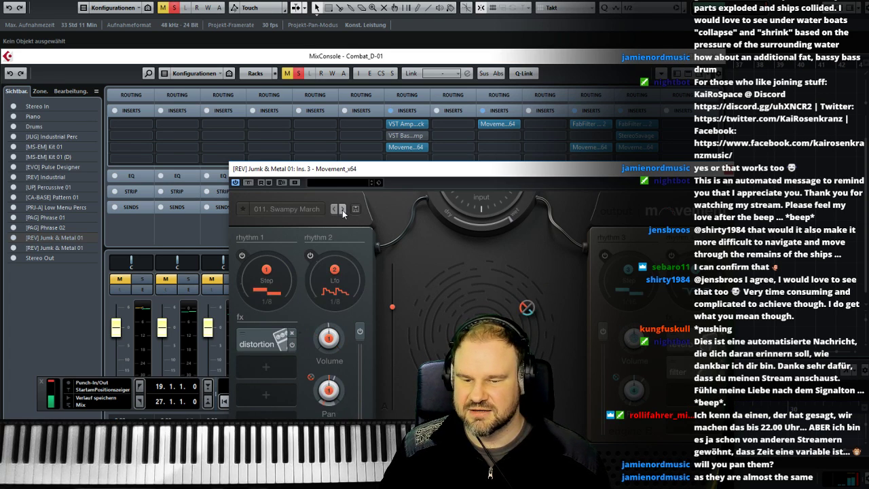
left_click(342, 209)
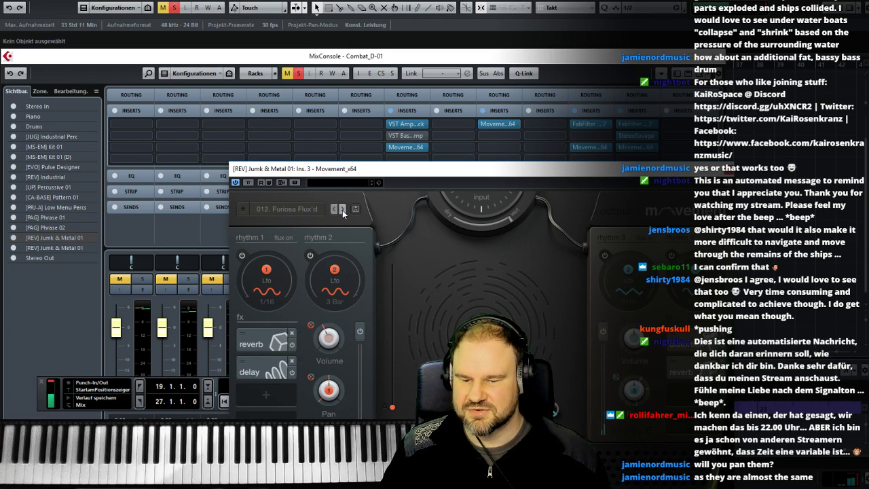
left_click(343, 210)
left_click(342, 209)
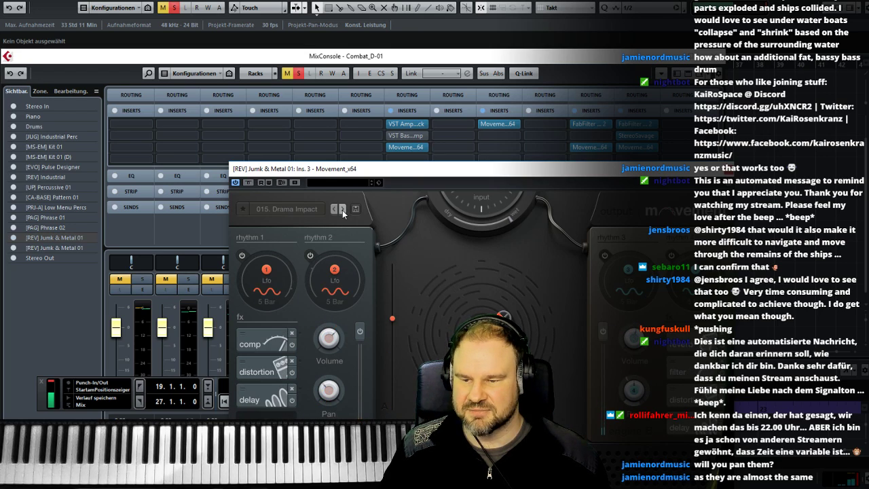
left_click(342, 209)
left_click(342, 210)
left_click(342, 210)
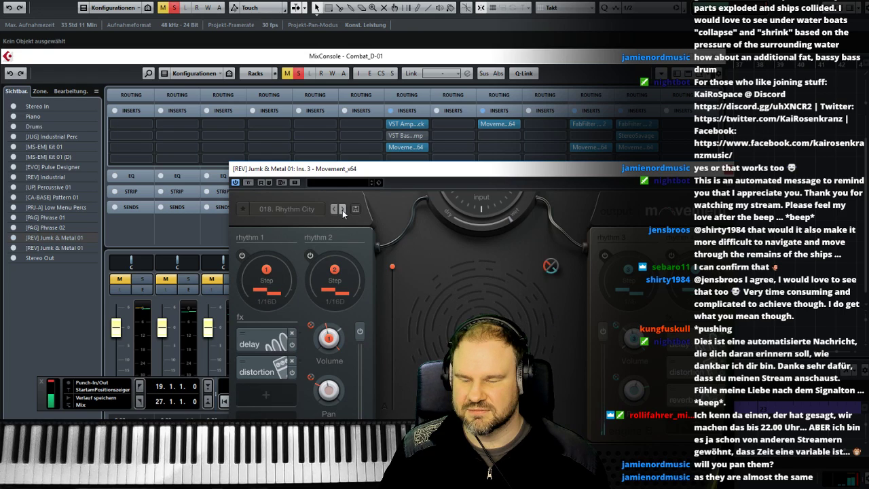
left_click(342, 209)
left_click(342, 209)
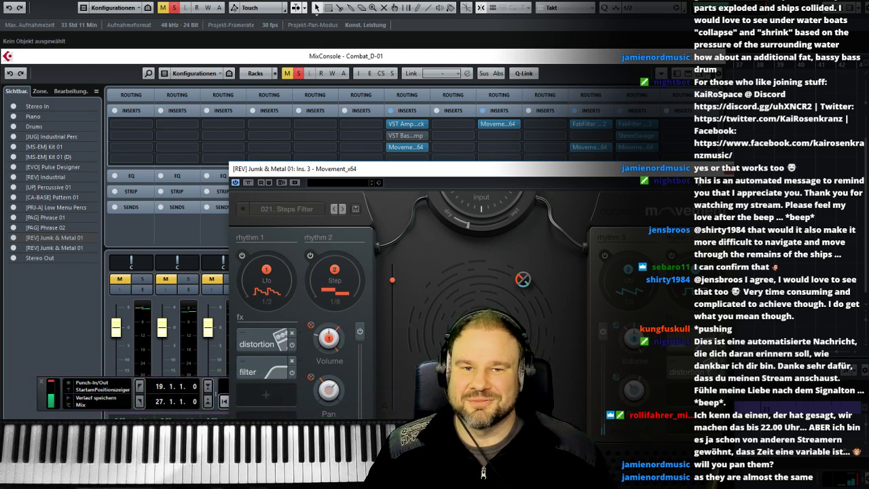
left_click(728, 171)
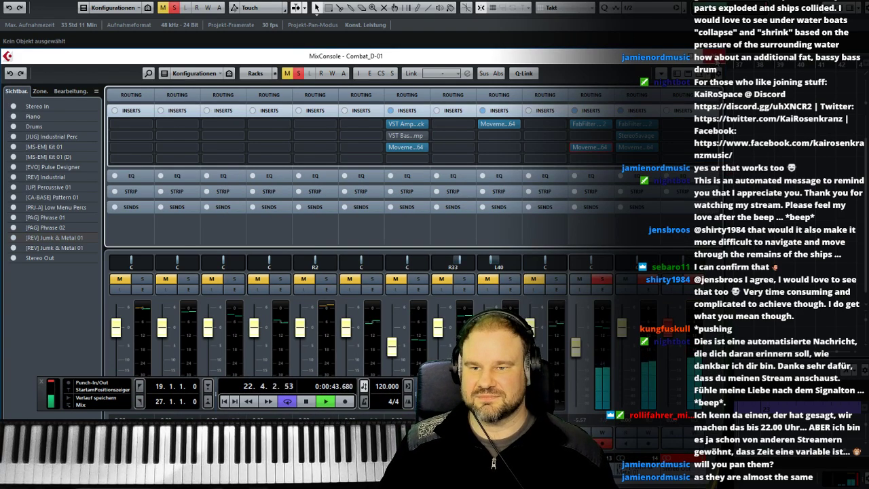
- Return to the project window, clear the solos on both Jumk & Metal tracks and stop playback
left_click(716, 56)
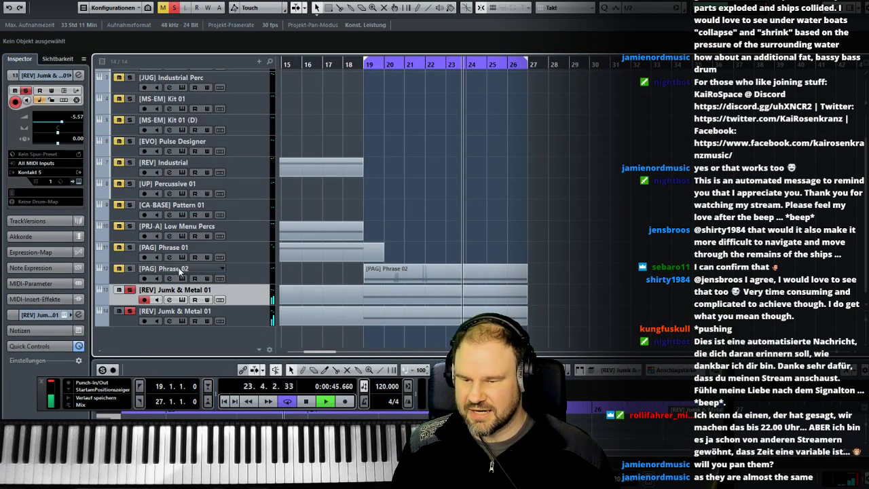
left_click(130, 290)
key("space")
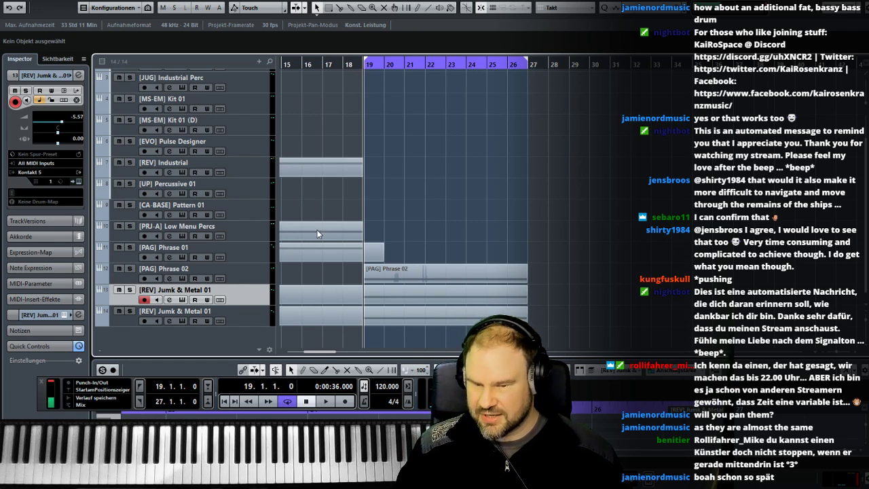
- Reopen the MixConsole and rearrange it and the transport panel so that the last channels and their track names are uncovered
key("F3")
left_click_drag(373, 57, 295, 28)
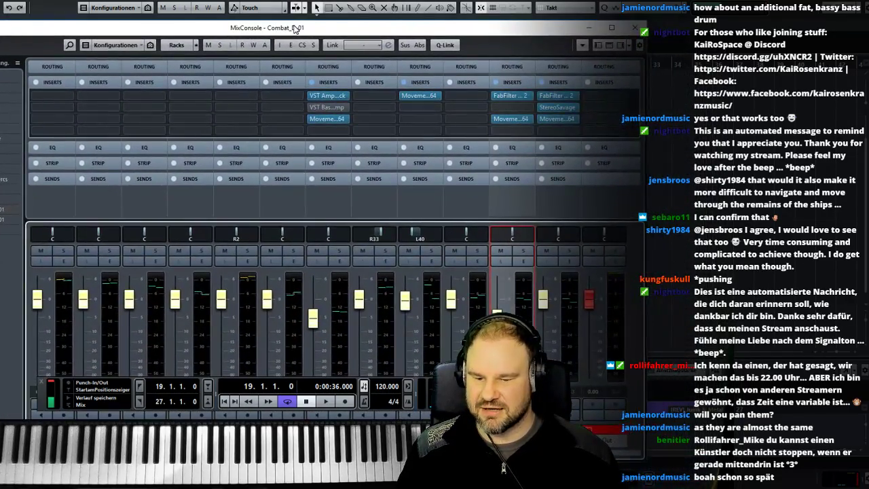
left_click_drag(511, 33, 359, 21)
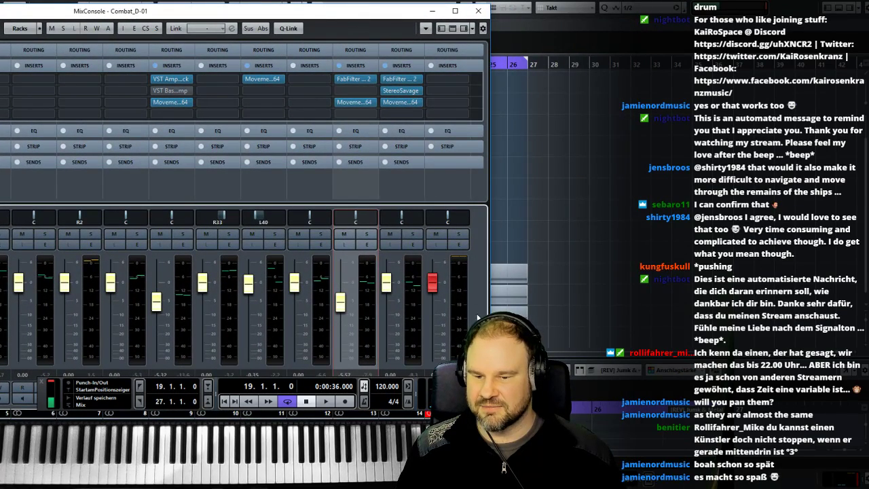
left_click_drag(41, 395, 503, 319)
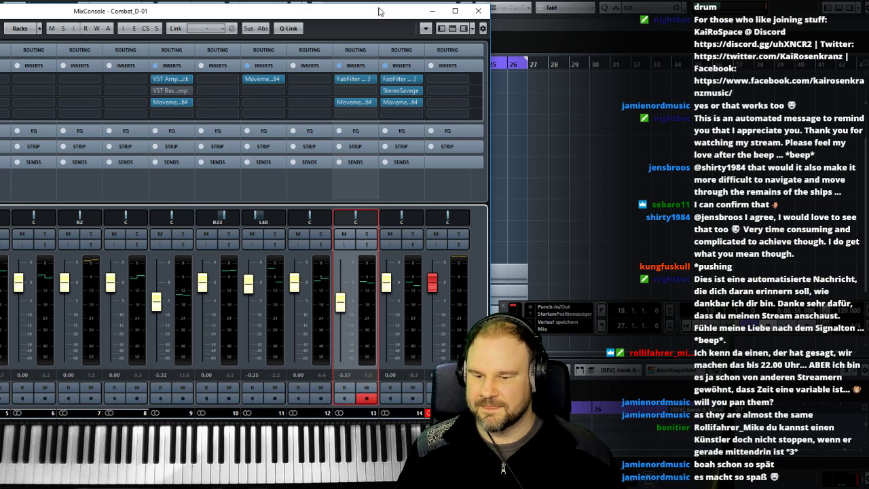
left_click_drag(375, 17, 351, 2)
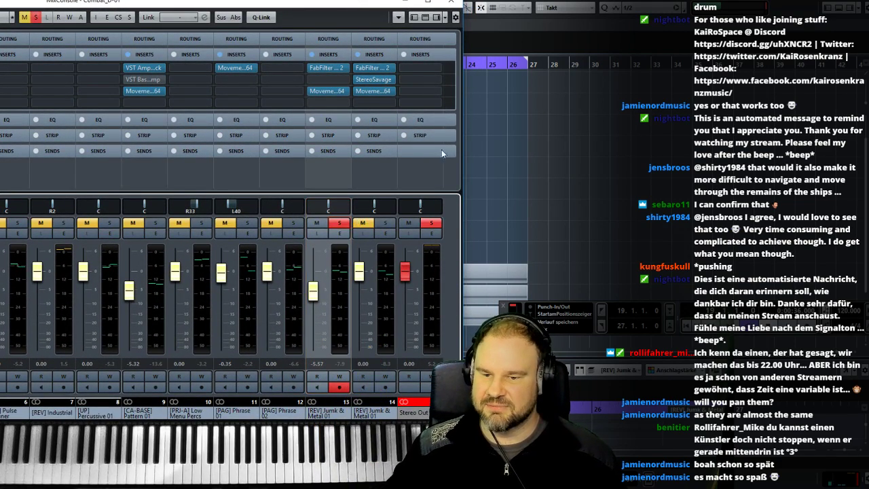
- Play the soloed original Jumk & Metal track from bar 19 and bring the MixConsole back to view its levels
left_click(481, 84)
key("space")
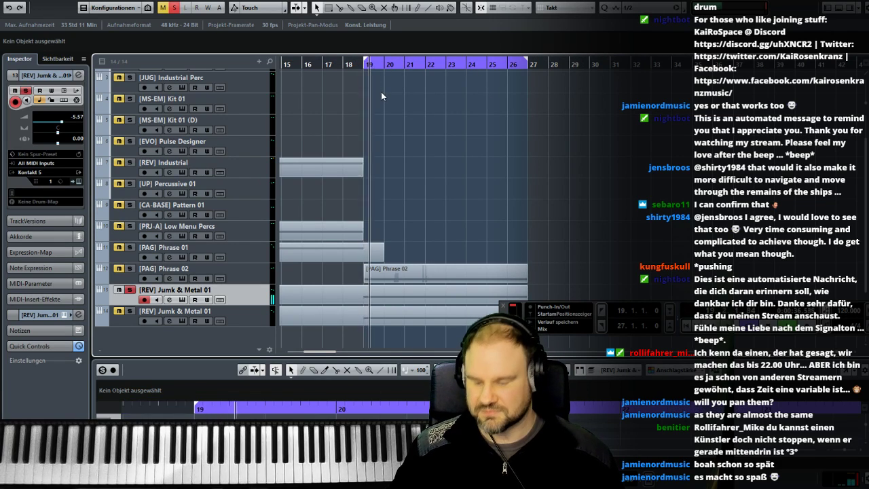
key("F3")
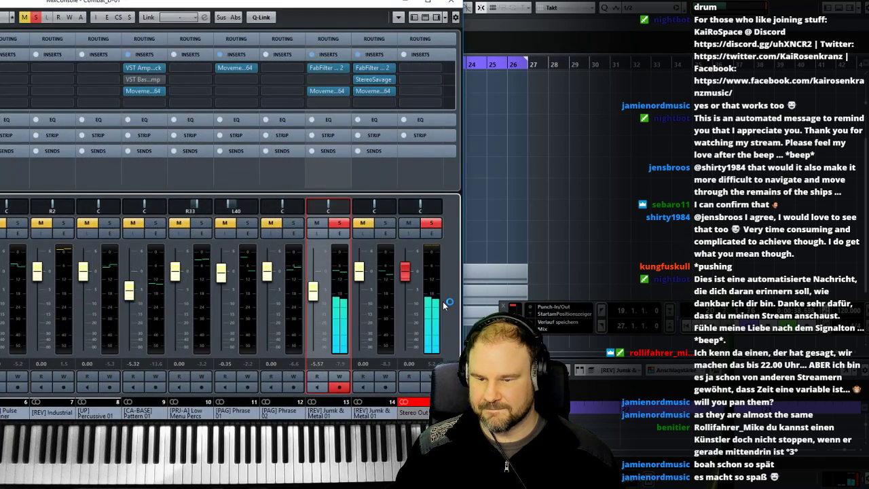
- Solo the duplicated Jumk & Metal track alone against the original, and solo both tracks together
left_click(421, 292)
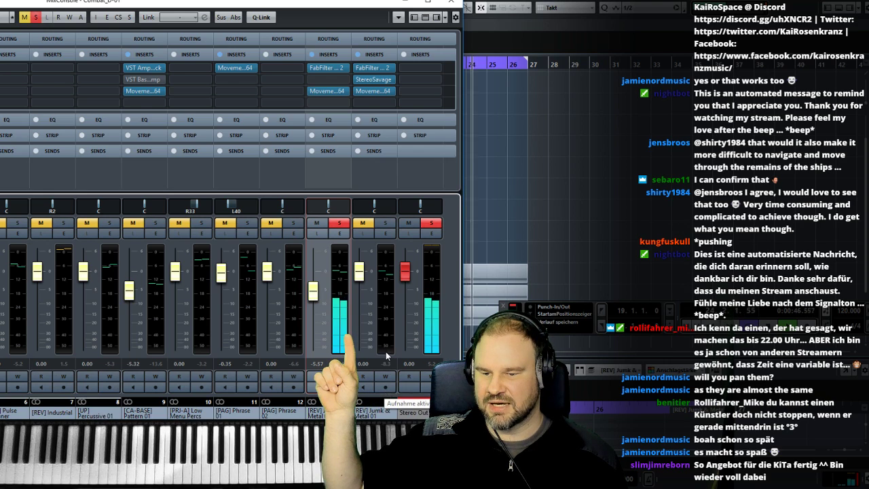
left_click(386, 226)
left_click(336, 224)
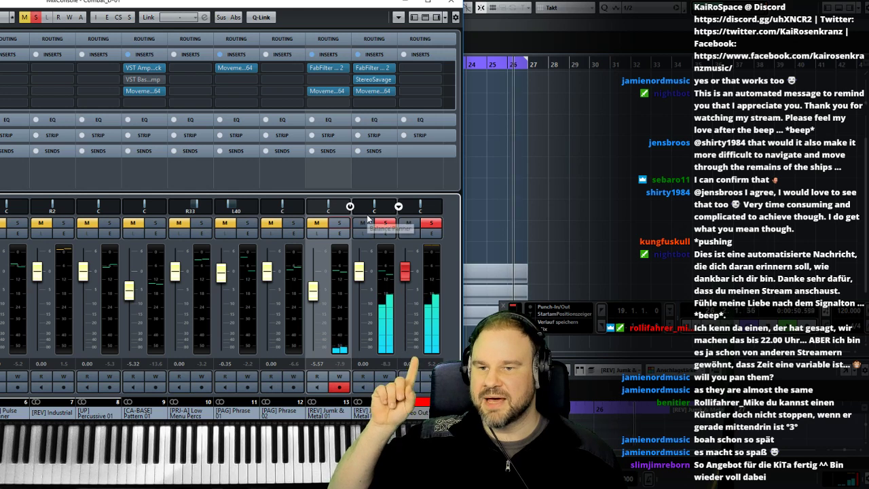
left_click(340, 226)
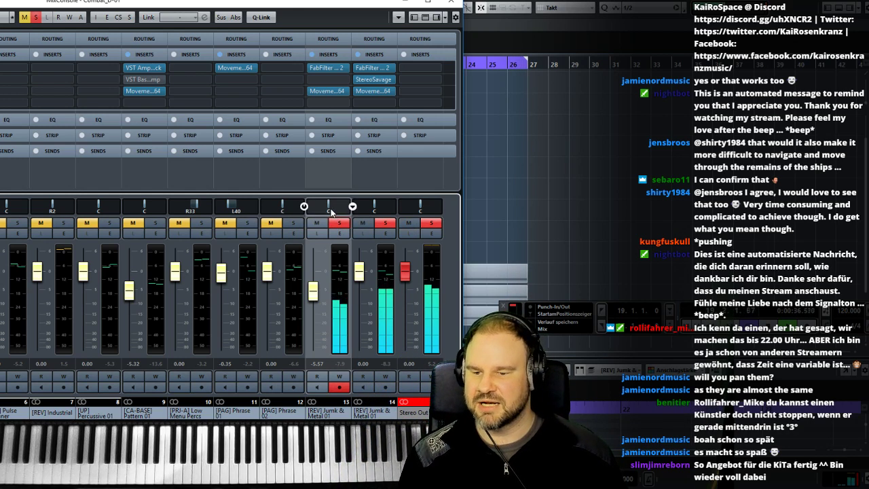
- Replay both Jumk & Metal tracks from bar 19, panning the original to L31 and the duplicate to R12
left_click(464, 92)
left_click(371, 70)
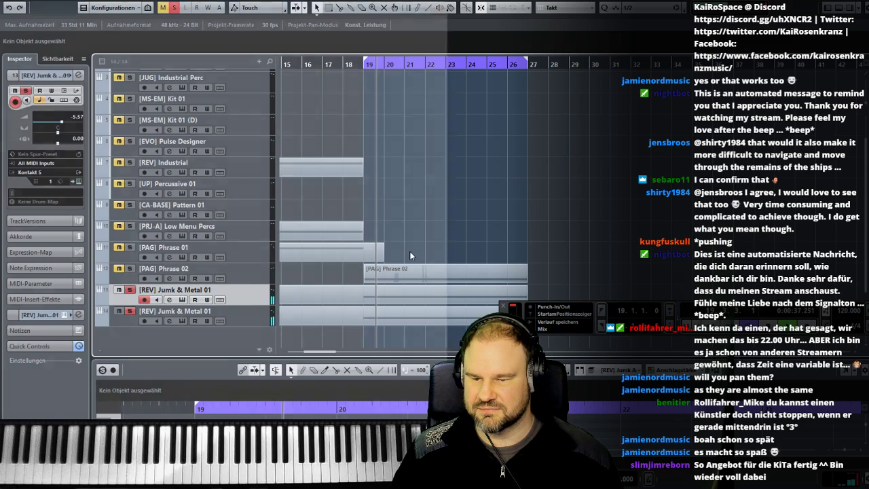
key("F3")
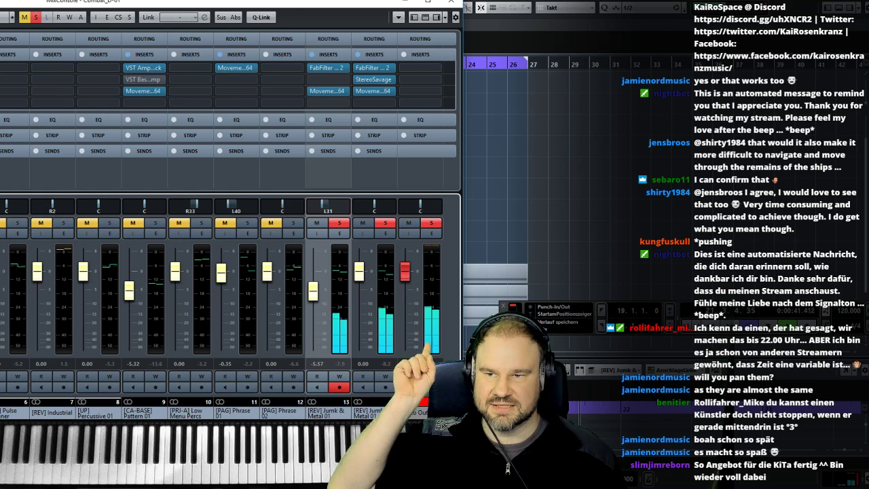
left_click_drag(377, 208, 382, 207)
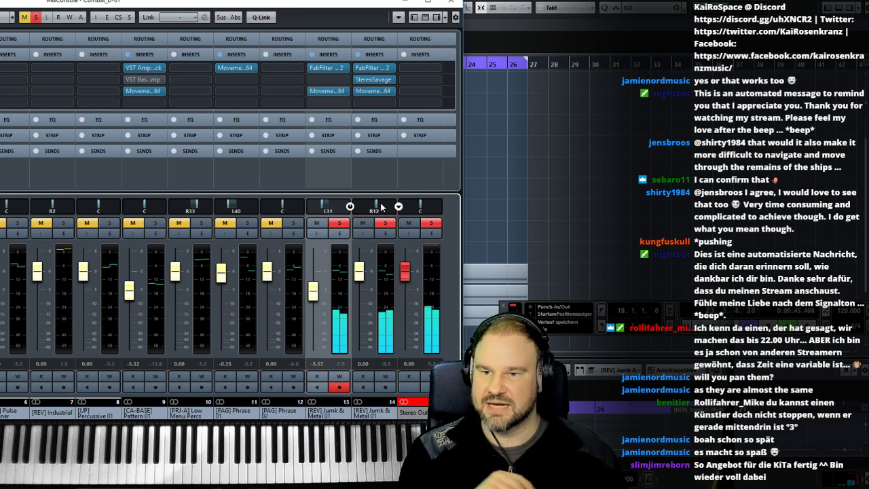
- Close the MixConsole and add a Kontakt 5 instrument track below the duplicated Jumk & Metal track
left_click(452, 2)
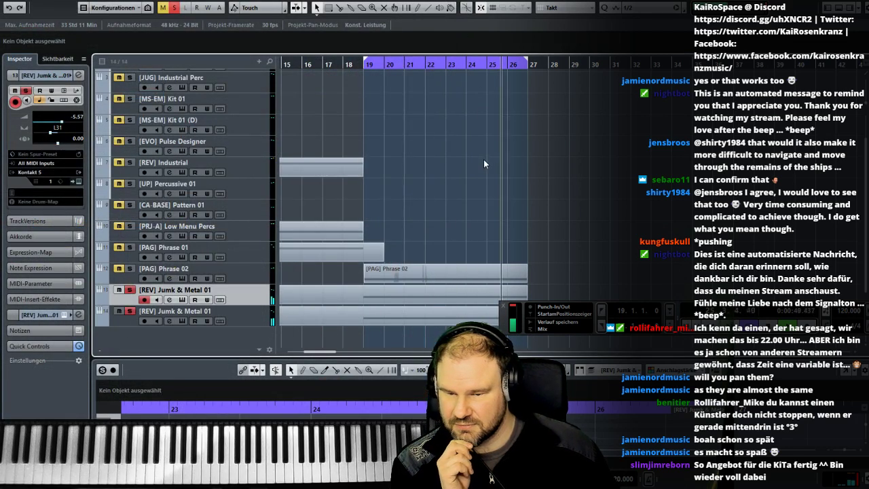
left_click(248, 315)
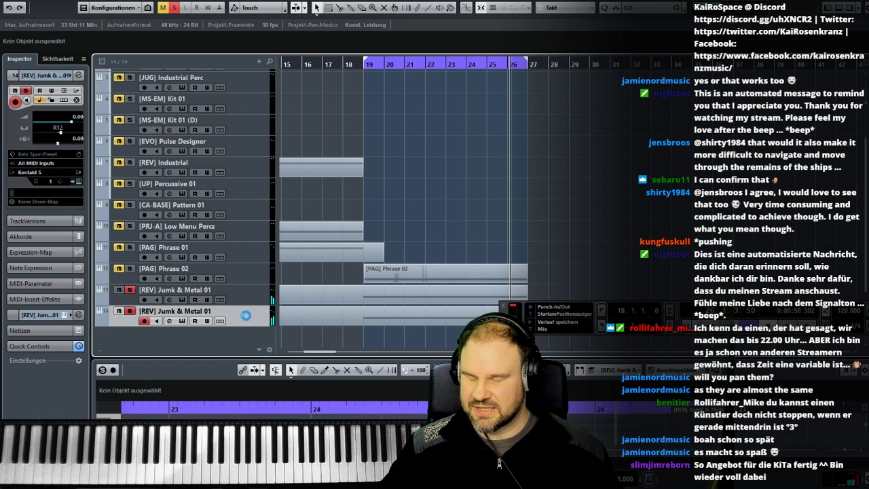
right_click(255, 318)
mouse_move(290, 322)
left_click(183, 333)
left_click(312, 320)
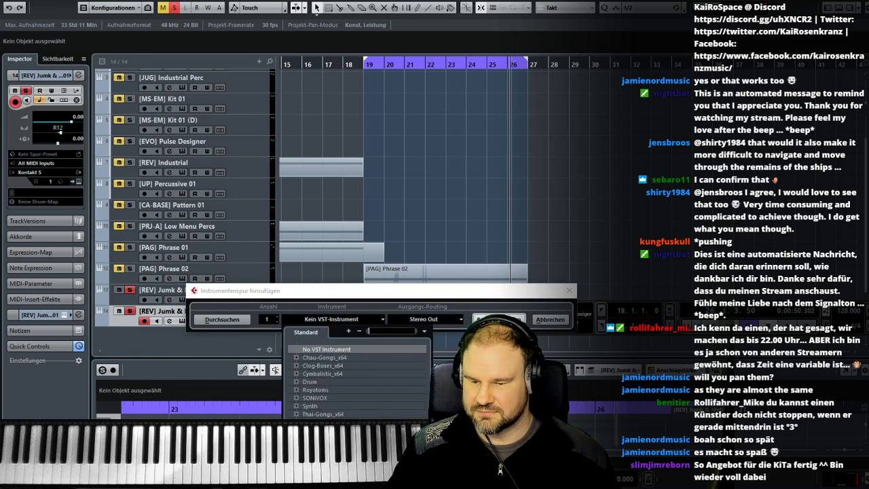
left_click(322, 409)
left_click(499, 320)
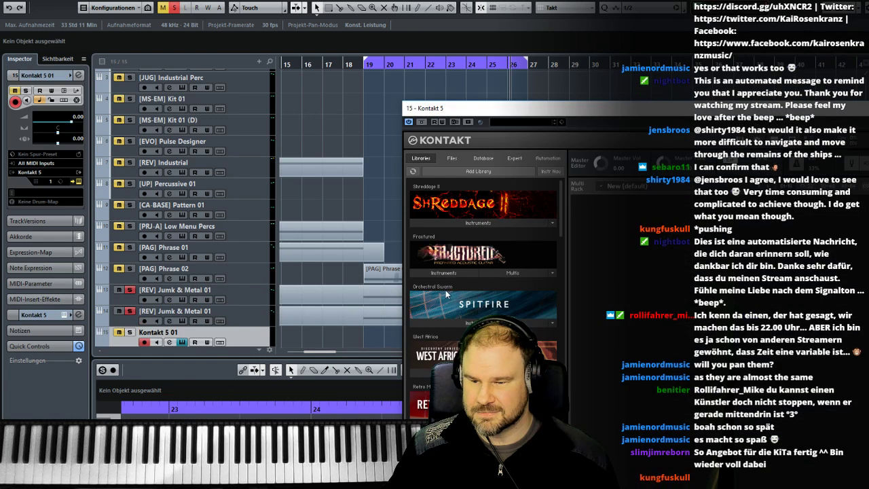
- Load Signal.nki from the Signal library, bring its whole interface into view and switch to preset 002. Tight Pluck
left_click_drag(560, 208, 561, 272)
scroll(483, 271, "down", 10)
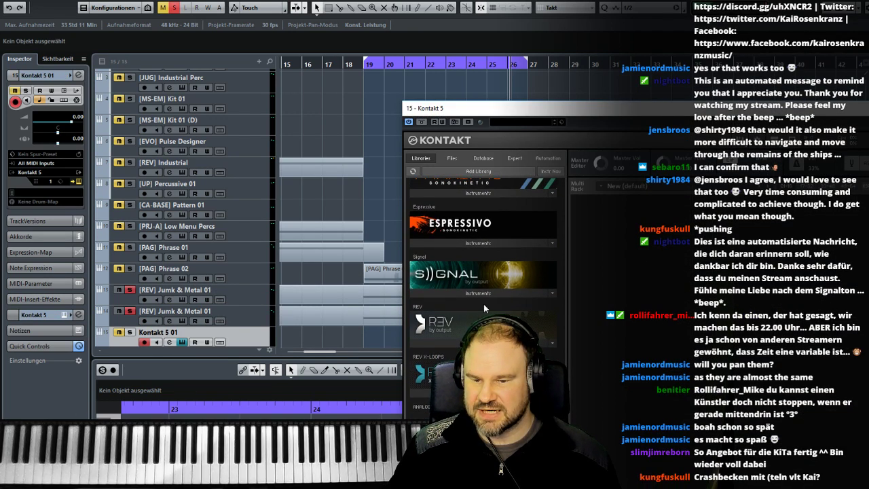
left_click(479, 292)
double_click(443, 305)
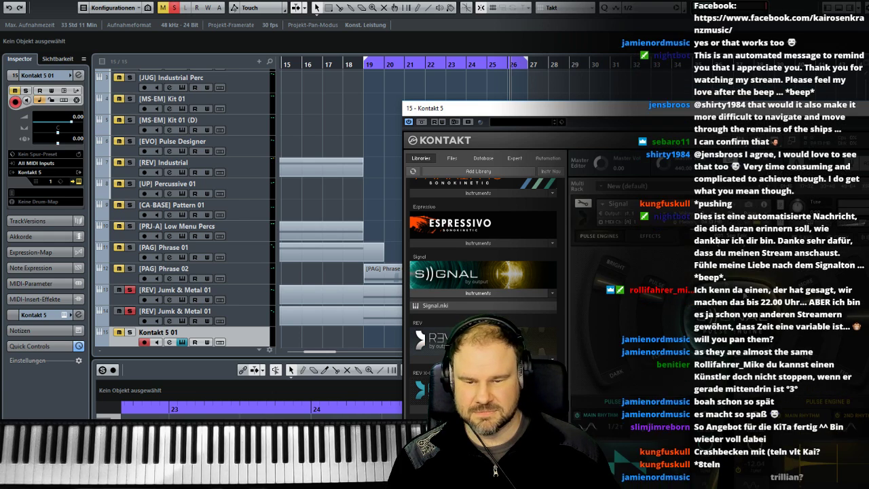
left_click_drag(632, 113, 182, 0)
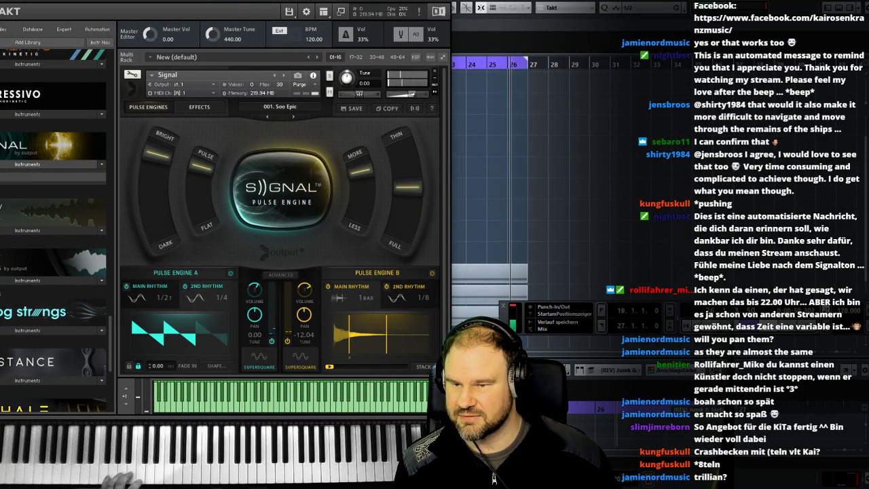
left_click_drag(183, 0, 252, 0)
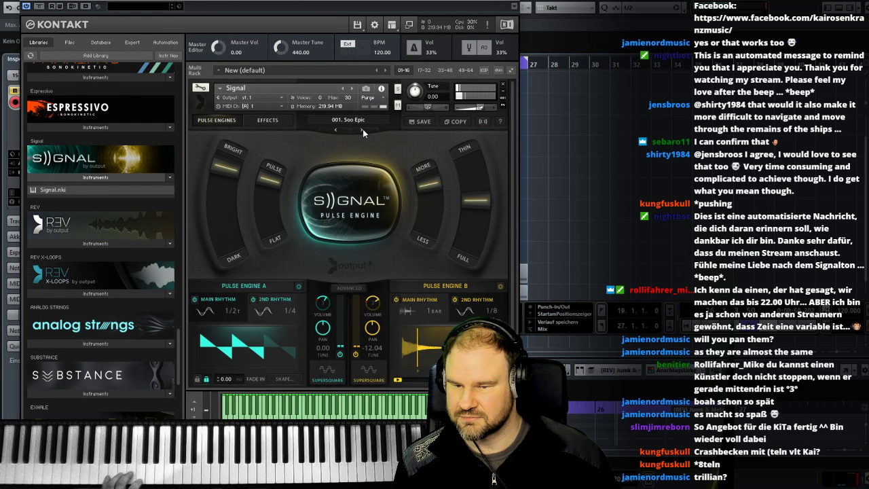
left_click(362, 129)
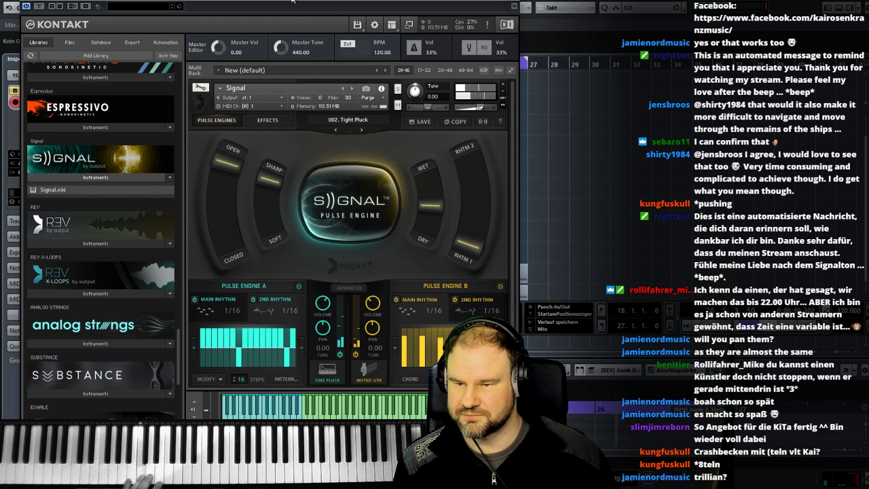
- Move the Kontakt window off the track list, clear the solos on both Jumk & Metal tracks and reposition the window
left_click_drag(292, 1, 548, 50)
left_click(129, 310)
left_click(129, 290)
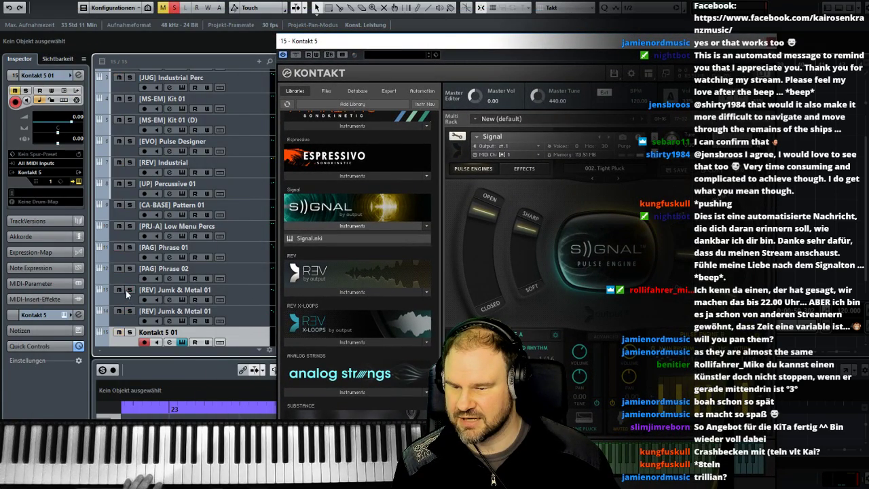
left_click_drag(404, 44, 254, 13)
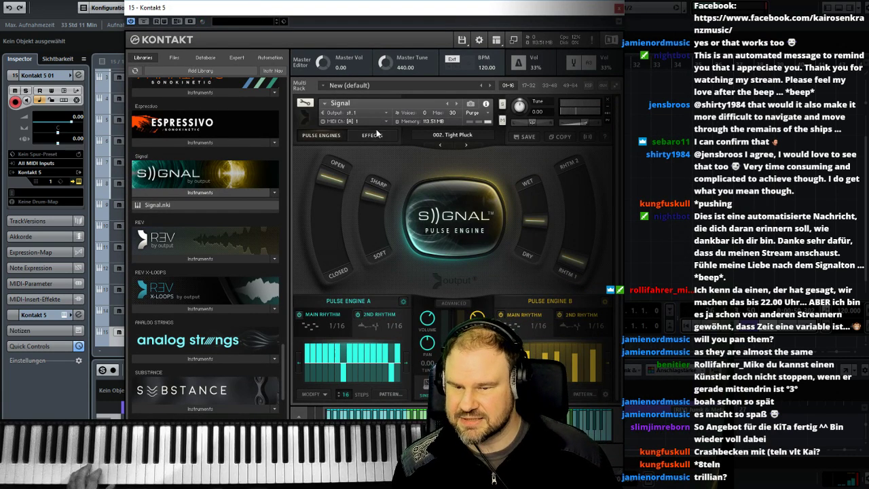
- Filter Signal's preset browser by Low and audition presets such as 003. Dark Clacks, 005. Side Chain Supersaw and 009. Resolution
left_click(450, 135)
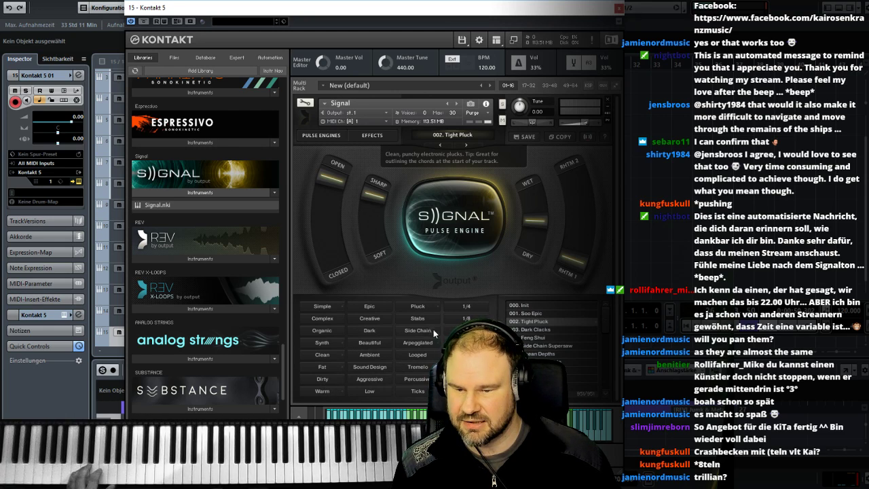
left_click(368, 392)
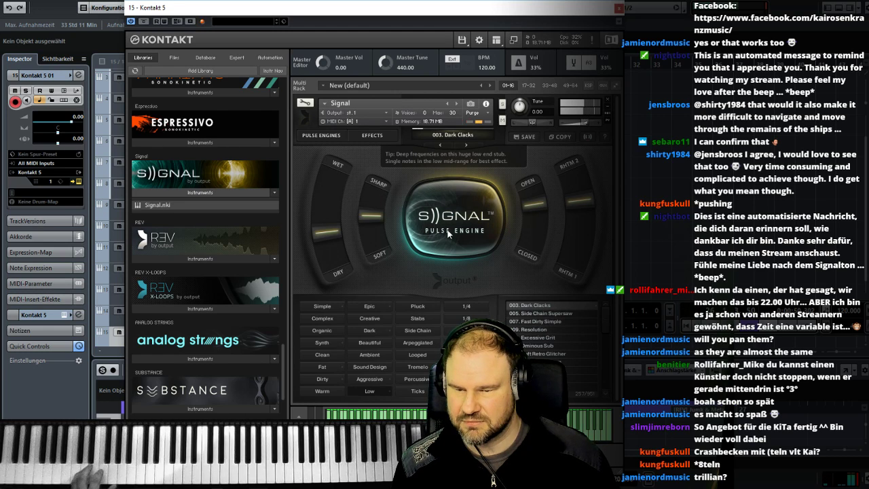
left_click(540, 314)
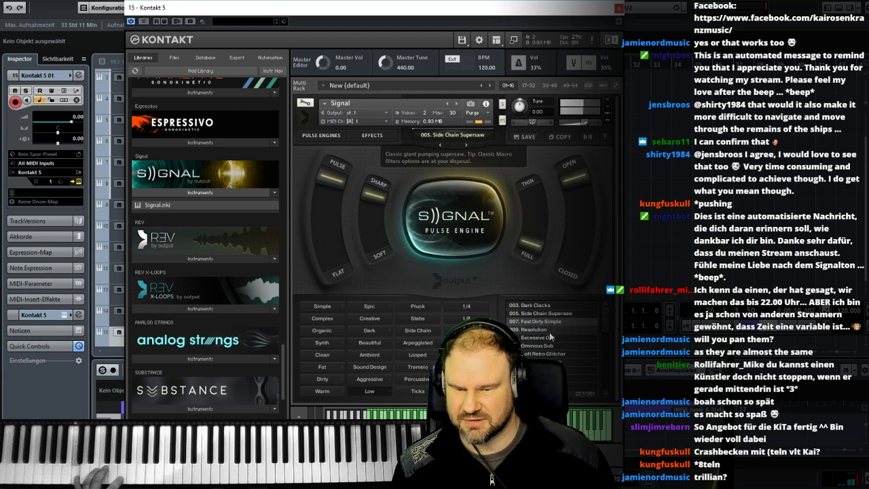
left_click(562, 330)
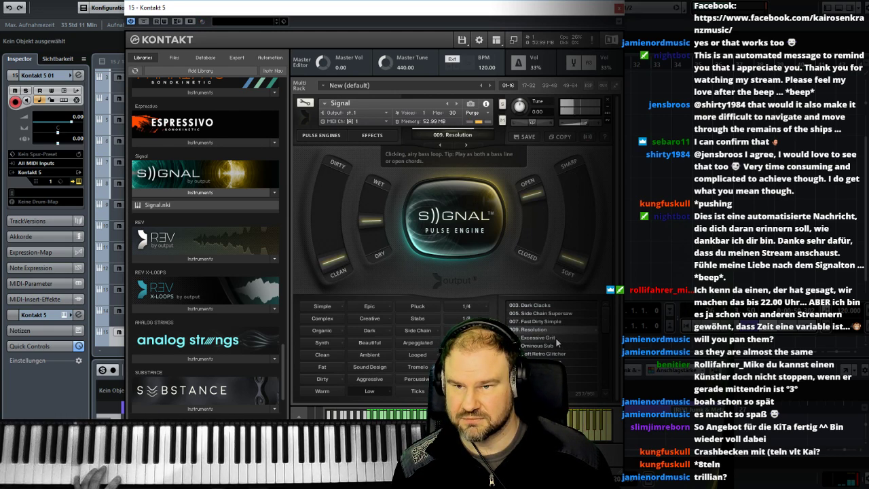
- Reposition the Kontakt window and audition further Low presets, including 025. Low n Airy, 027. Beast Bass, 052. Wobble Bass and 044. Steady Growl
left_click_drag(426, 7, 272, 0)
left_click(396, 318)
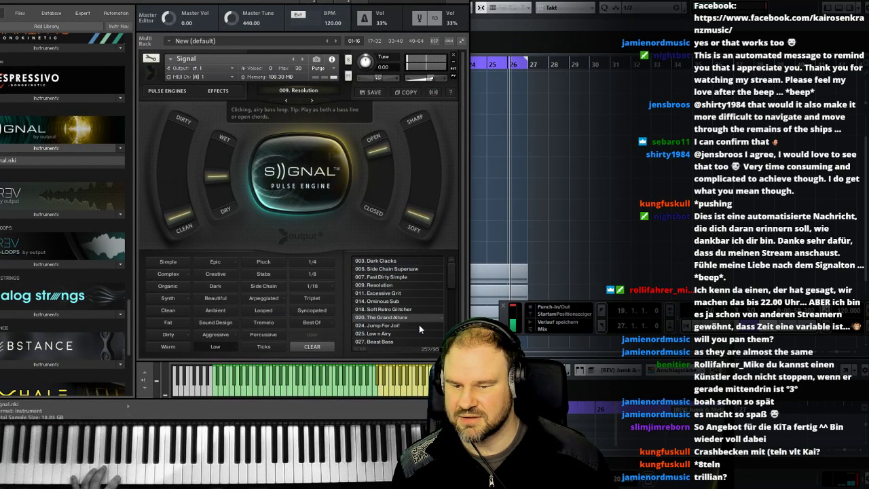
left_click(404, 340)
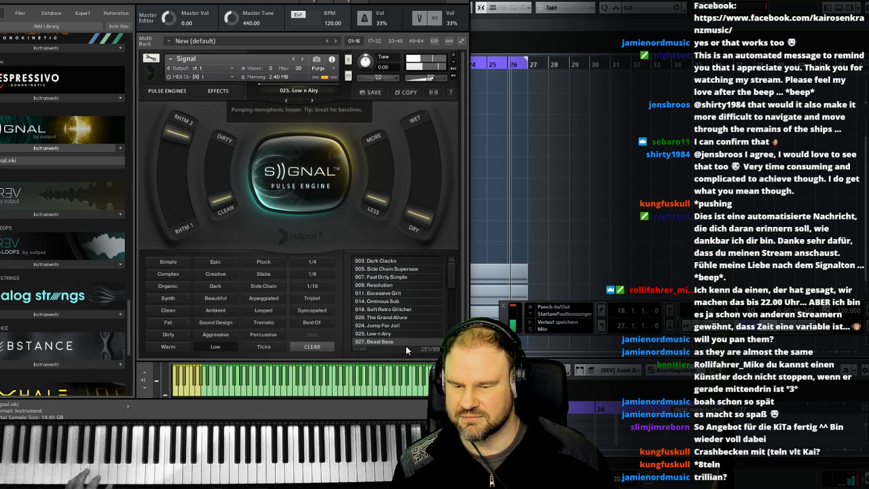
left_click(407, 342)
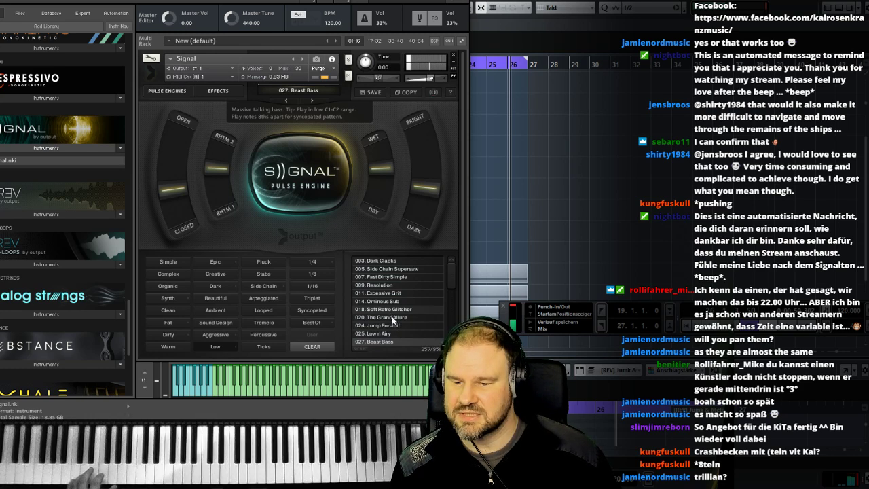
scroll(451, 284, "down", 3)
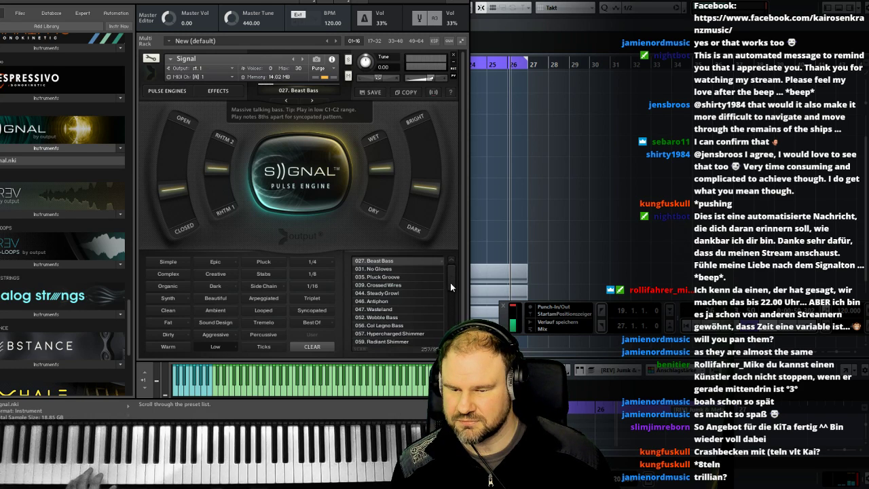
left_click(393, 318)
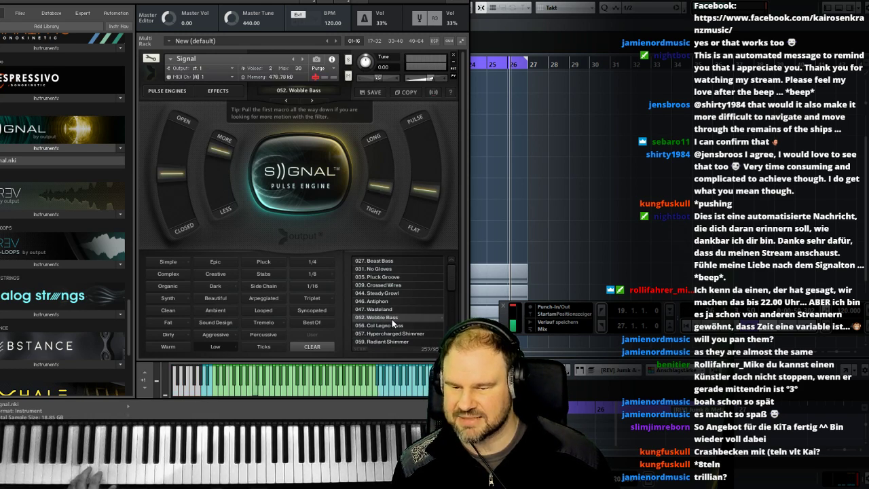
left_click(389, 294)
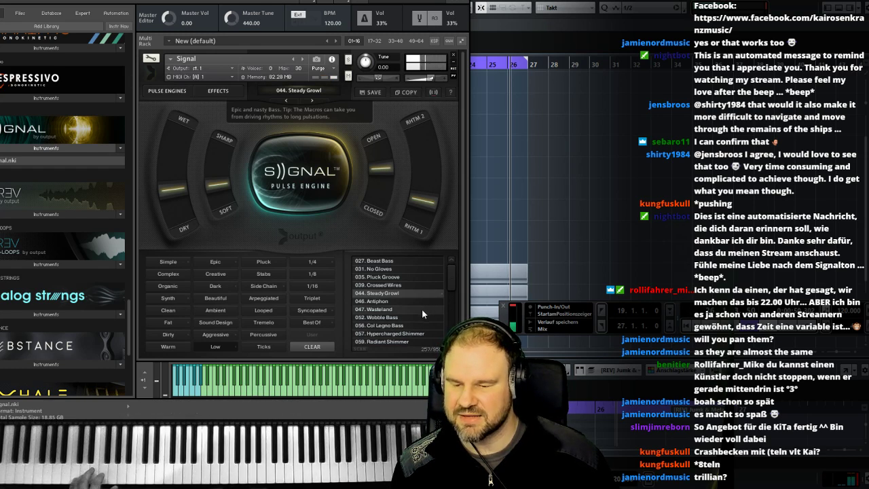
- Audition presets further down Signal's Low list, including 081. Aftermath, and load 223. BiRhythmical
left_click_drag(453, 284, 453, 283)
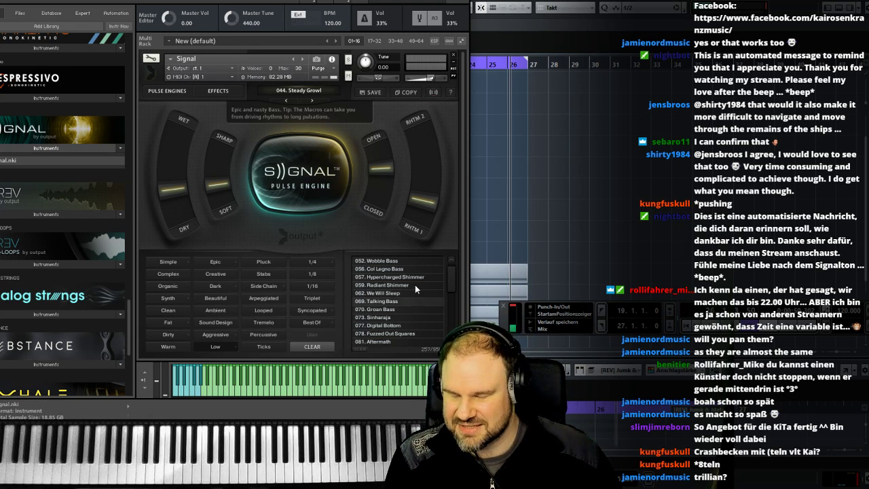
left_click(417, 332)
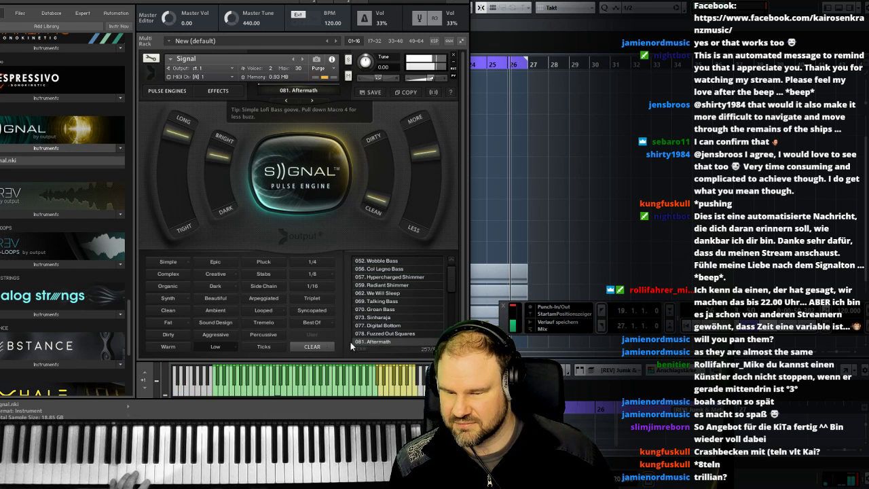
left_click_drag(452, 280, 453, 293)
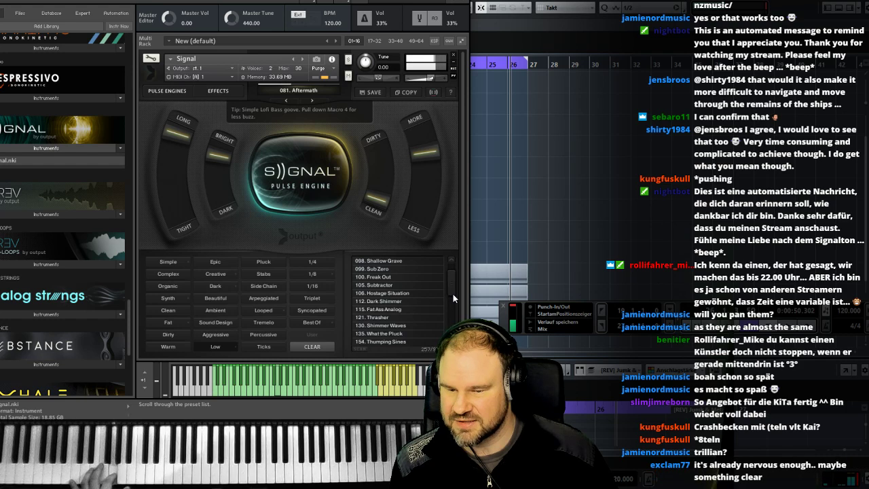
left_click_drag(448, 292, 451, 300)
left_click(386, 317)
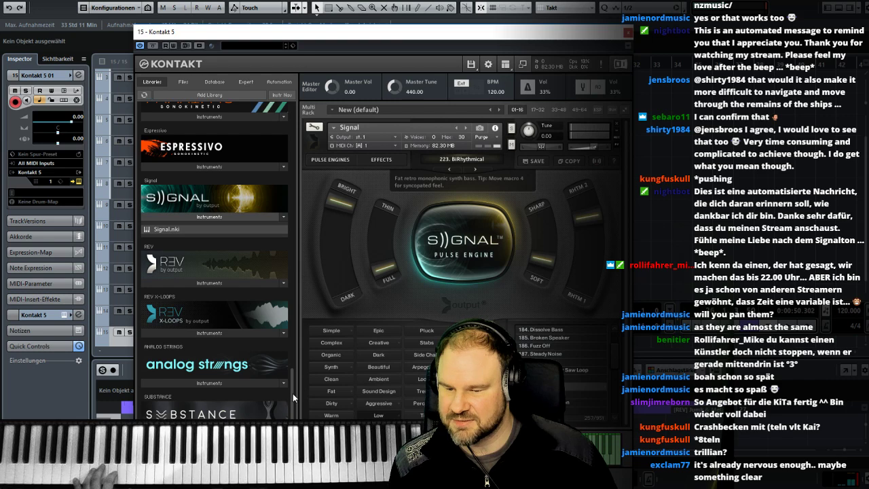
- Find the GP03 Scoring Guitars library in Kontakt and open its top-level instrument folders
scroll(292, 393, "down", 5)
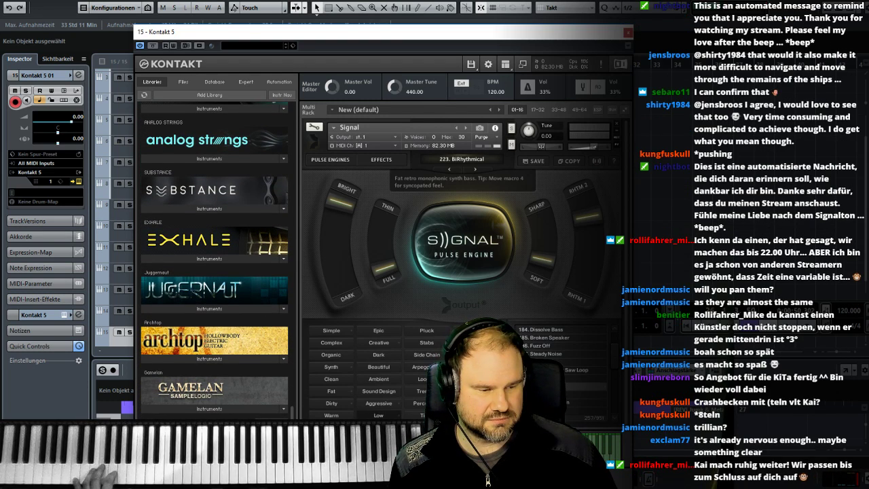
left_click_drag(290, 407, 289, 281)
left_click_drag(292, 273, 296, 237)
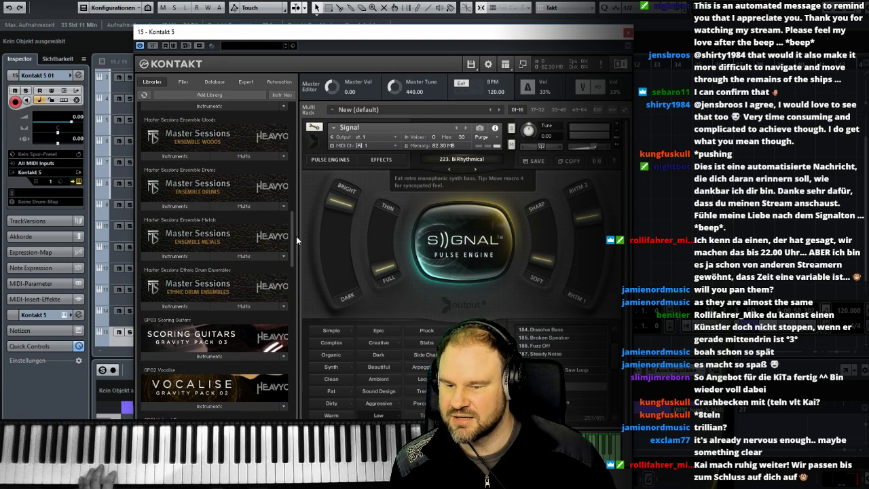
scroll(296, 236, "down", 2)
left_click(201, 335)
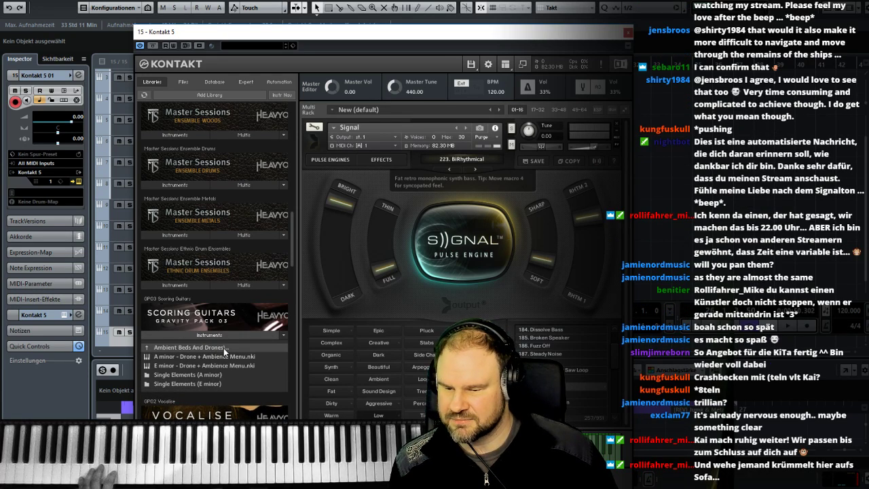
left_click(224, 348)
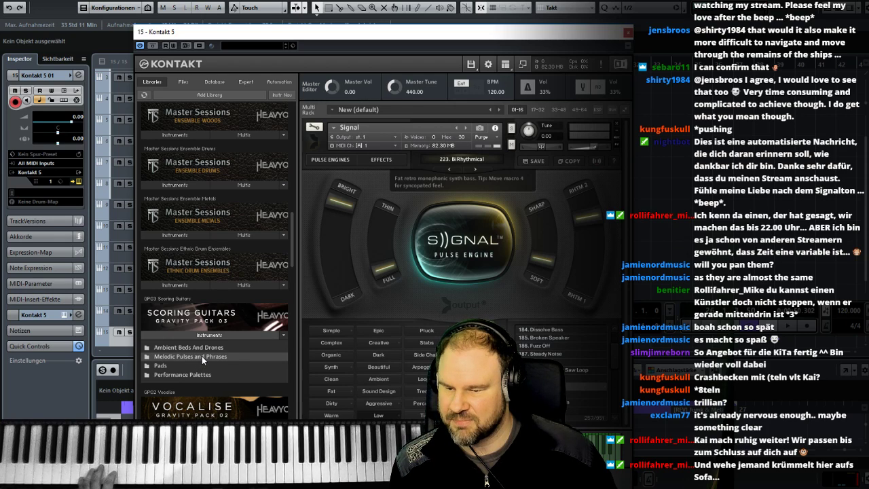
- Load the A Minor - Pulse Menu (COMBO) instrument from the Melodic Pulses and Phrases folder in place of Signal
left_click(201, 356)
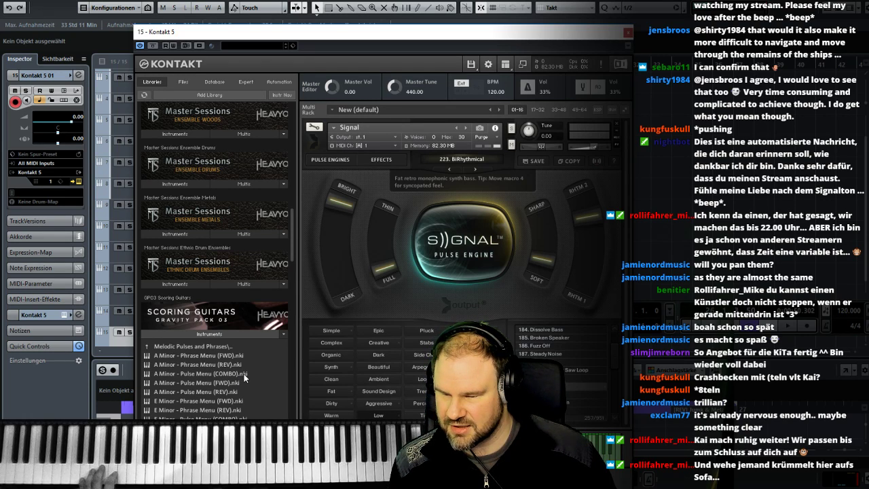
double_click(184, 375)
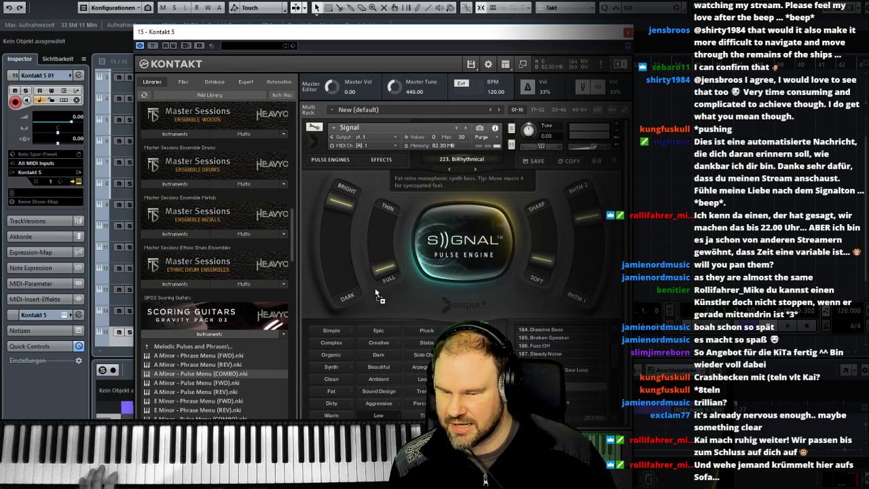
left_click(651, 363)
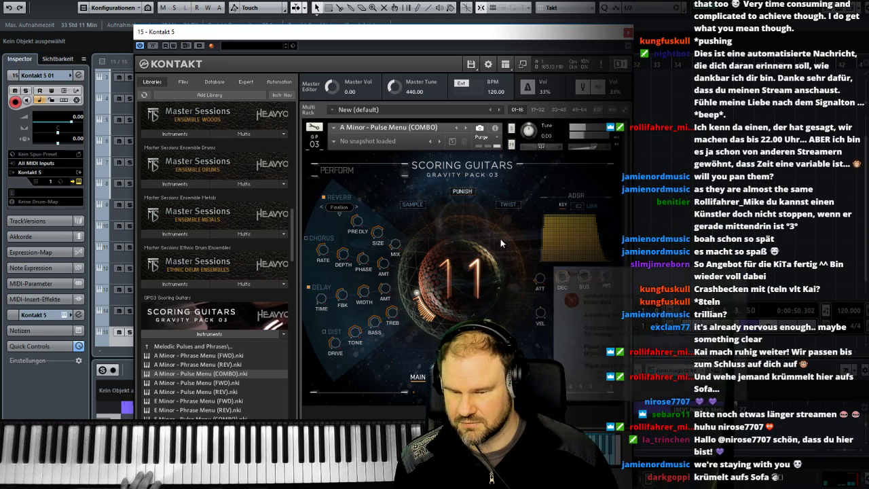
left_click(718, 393)
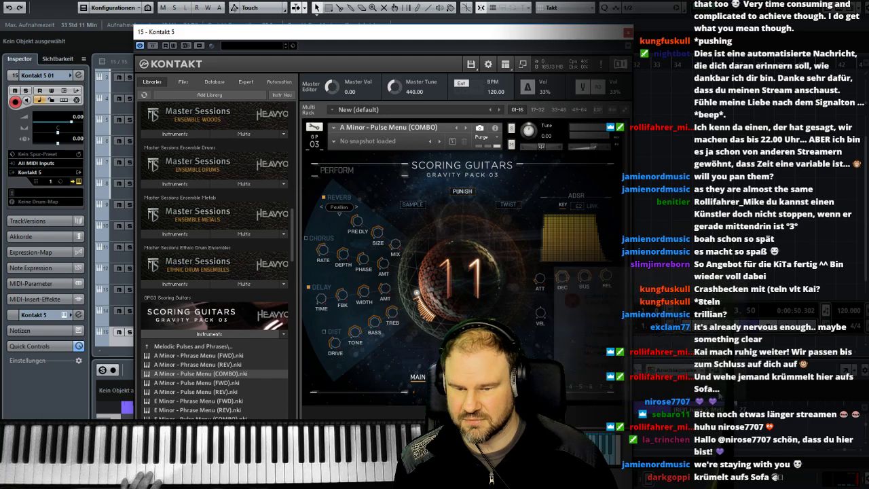
- Reposition the Kontakt window to uncover the arrangement and audition the pulse instrument against playback from bar 19
left_click_drag(476, 36, 464, 91)
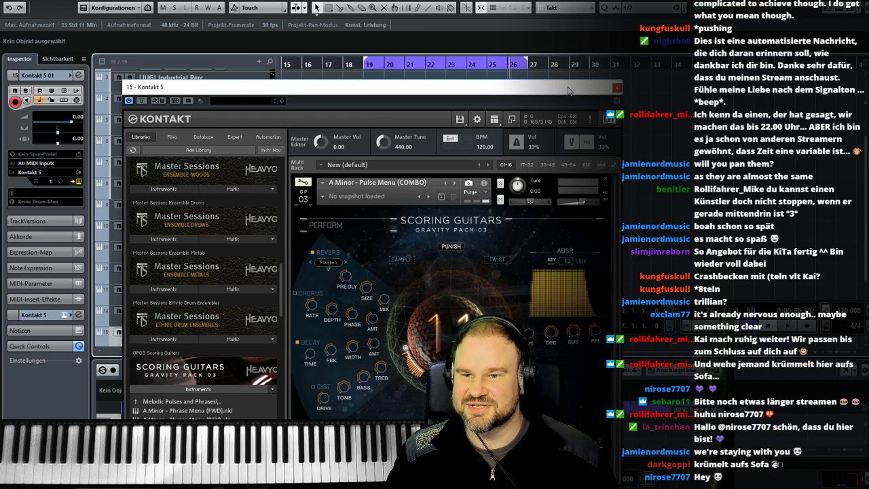
left_click(9, 1)
left_click(66, 69)
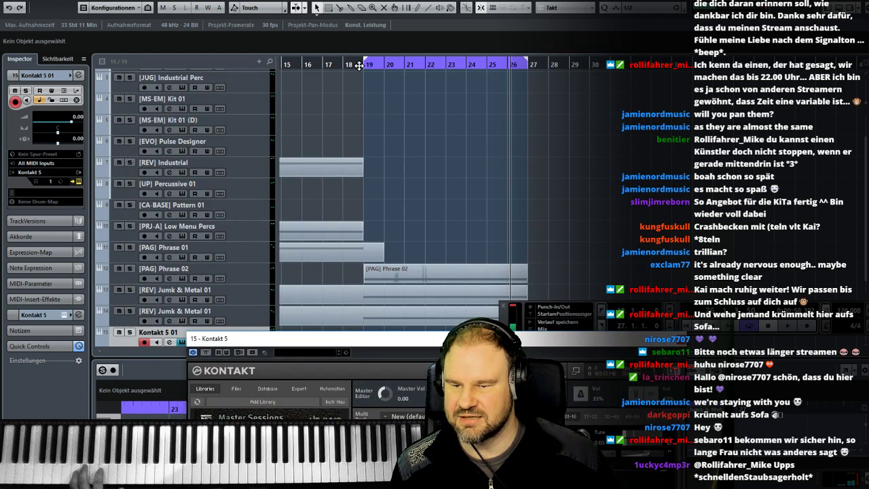
double_click(359, 66)
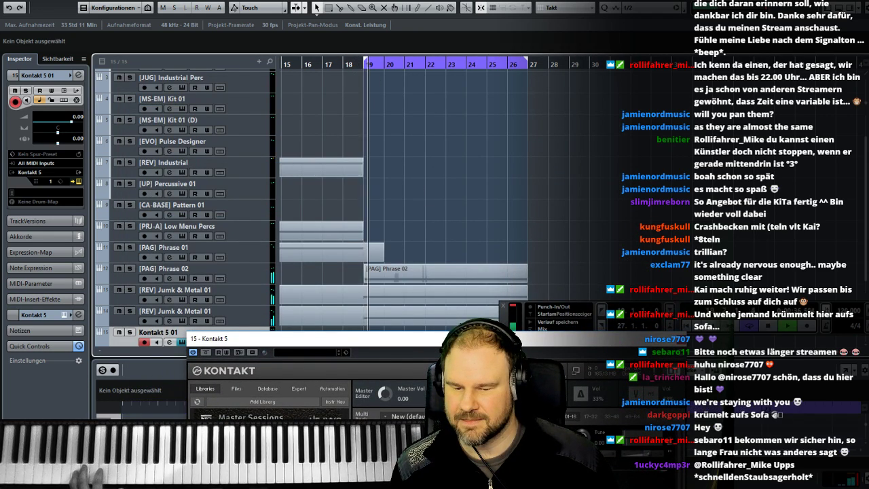
- Set the pulse instrument's Tune to -1.00 in Kontakt and close the plug-in window
left_click_drag(510, 341, 491, 181)
left_click_drag(561, 284, 560, 285)
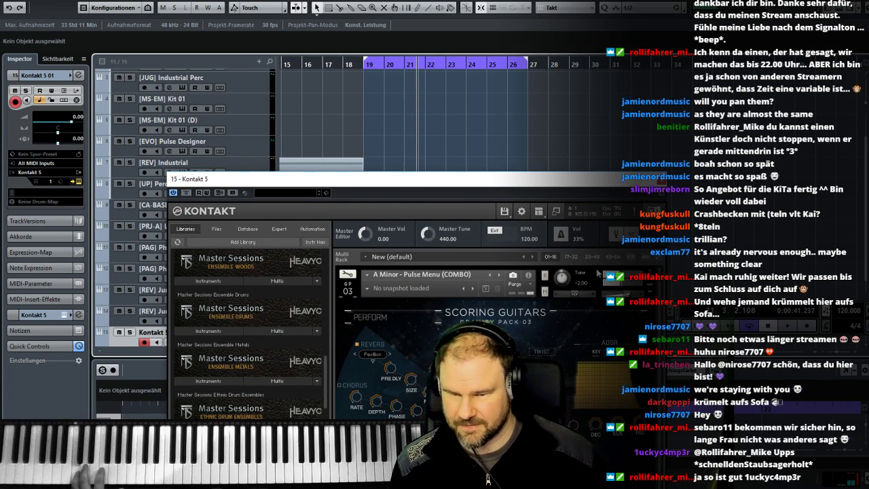
left_click_drag(565, 276, 564, 274)
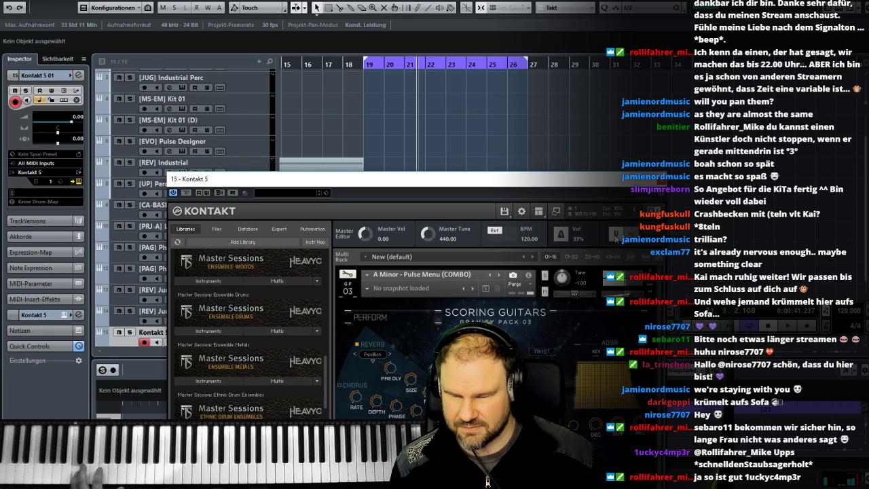
left_click(662, 181)
- Rehearse with playback from bar 19 and record the guitar pulse part on the Kontakt 5 01 track
left_click(363, 66)
key("space")
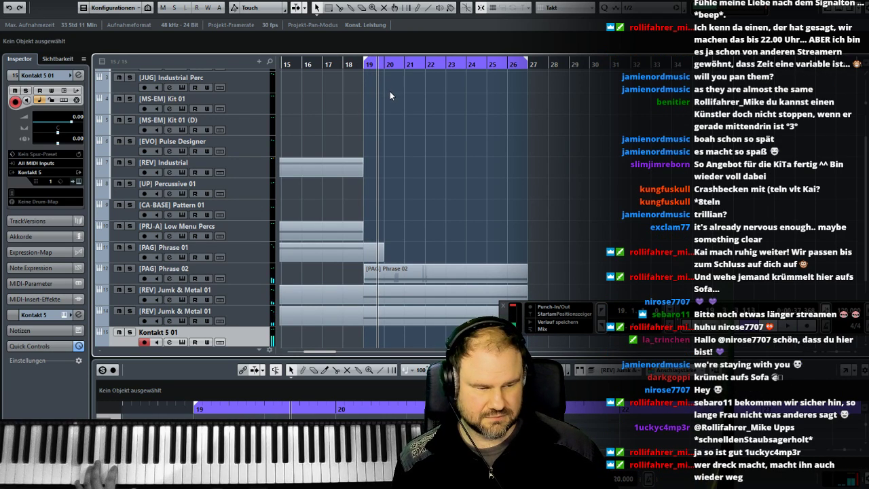
left_click(362, 66)
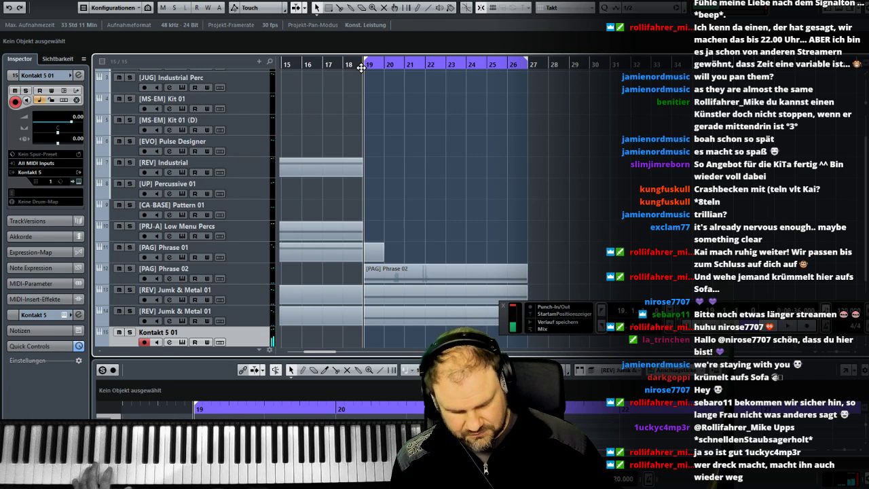
key("KP_Multiply")
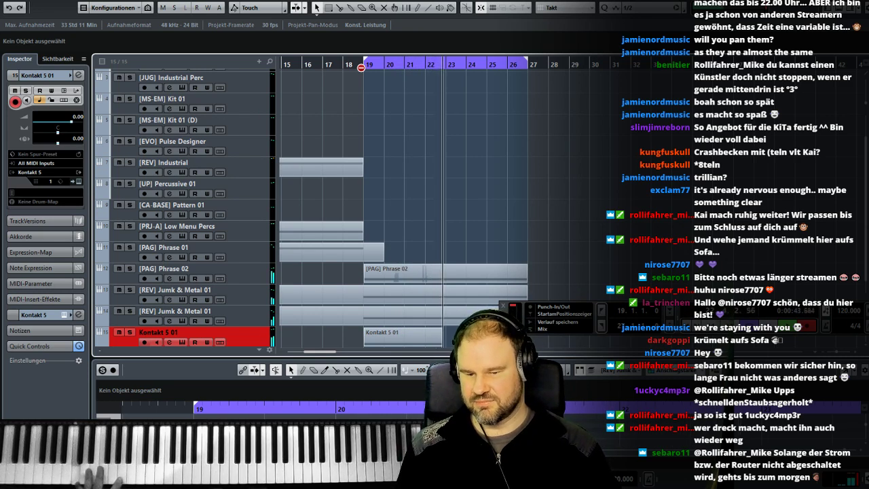
key("space")
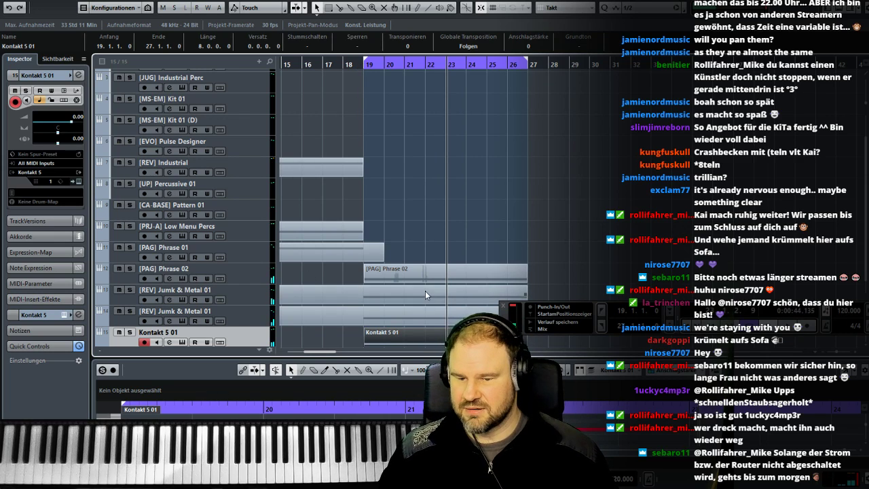
- Rename the Kontakt 5 01 track as [GR-SG] Pulse Low 01
scroll(425, 295, "down", 1)
double_click(236, 312)
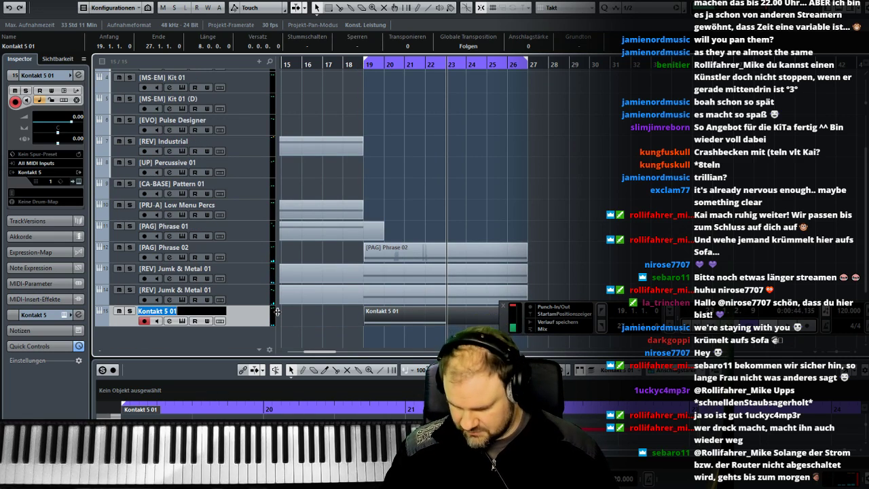
key("BackSpace")
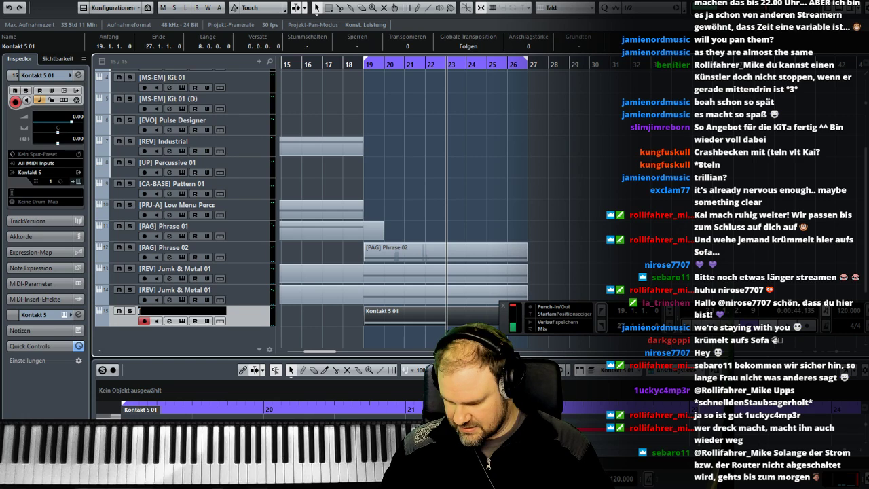
type("[GR-SG] P")
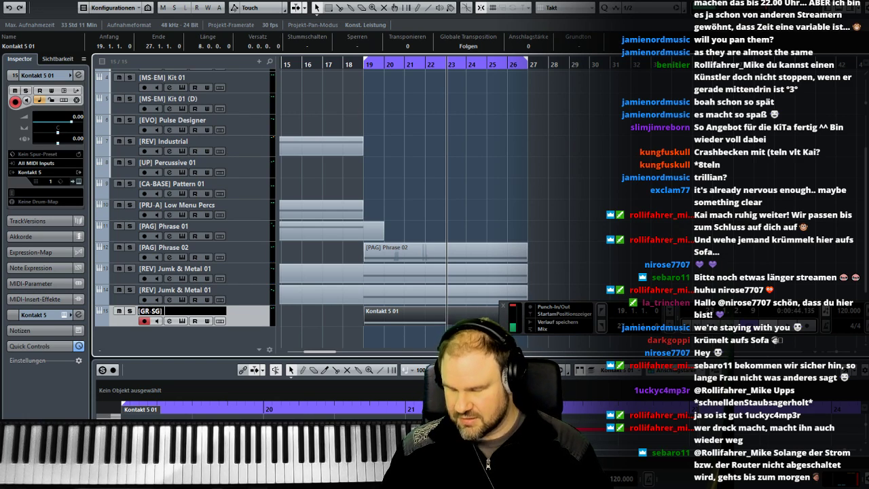
type("ulse")
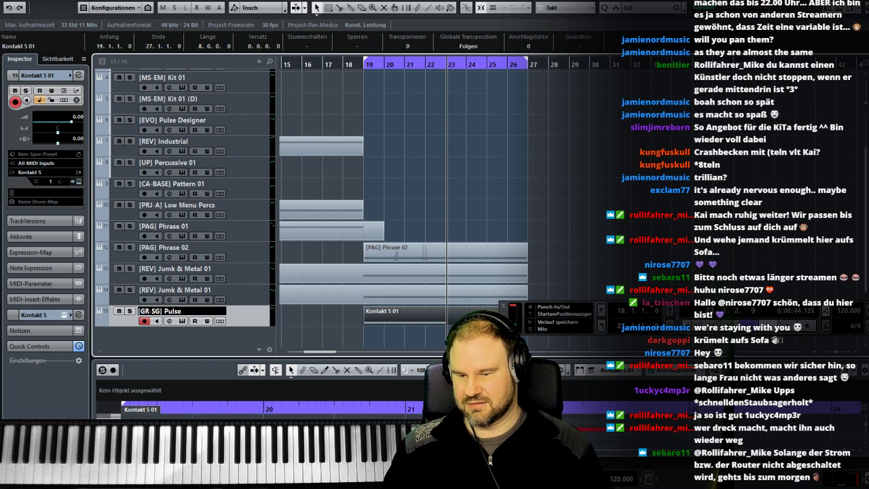
type(" Low 01")
key("Return")
double_click(199, 312)
left_click(207, 300)
double_click(201, 312)
key("Return")
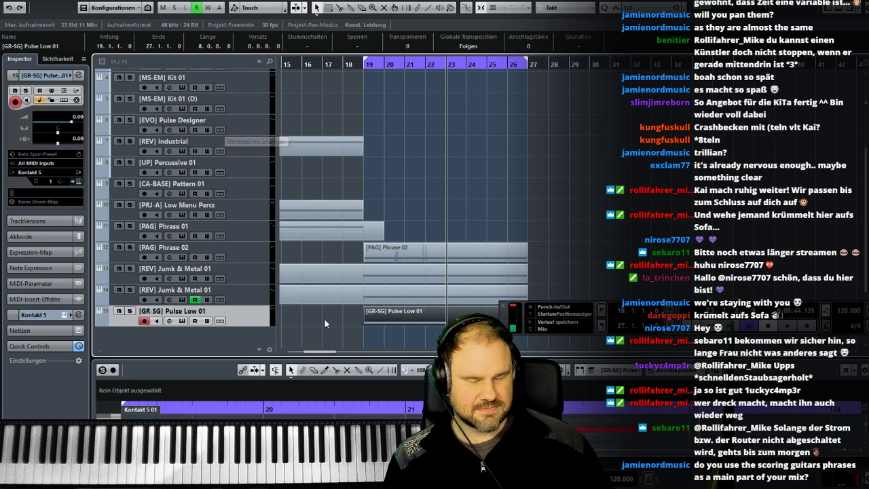
- Select the recorded C1 note of the Pulse Low 01 clip, play from bar 19 and move the transport bar off the clips
left_click(378, 318)
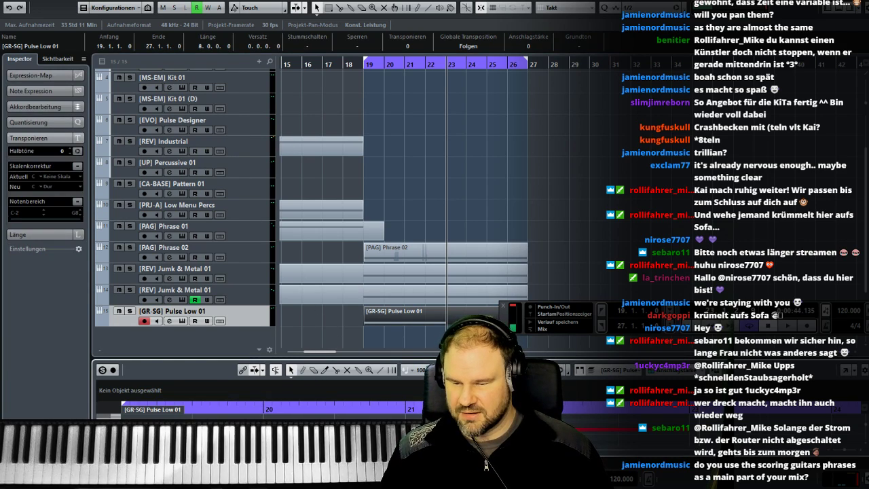
left_click(295, 429)
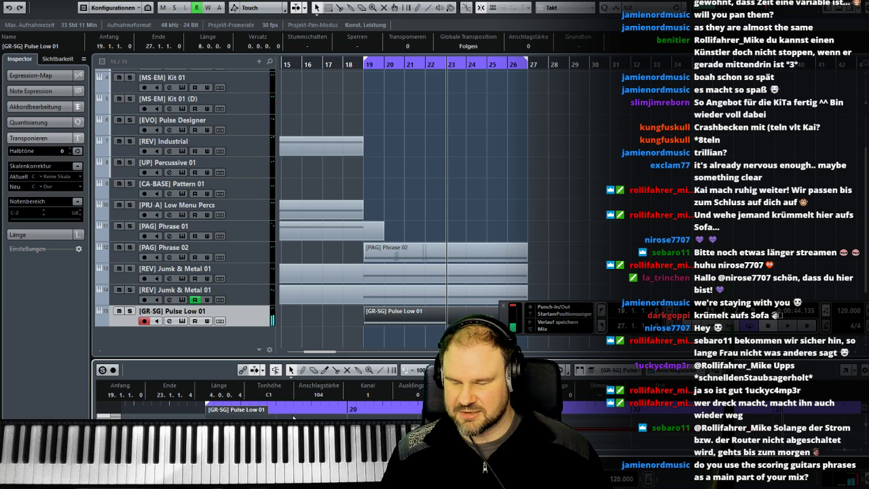
left_click(364, 65)
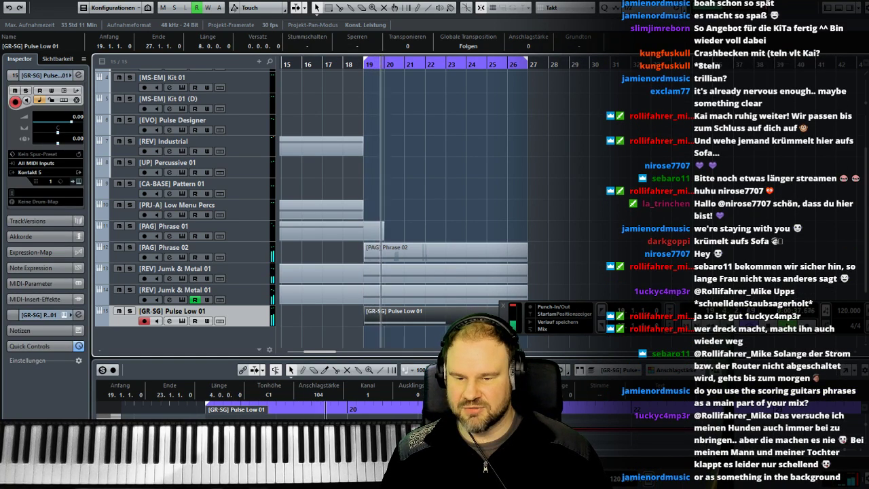
left_click_drag(503, 322, 514, 161)
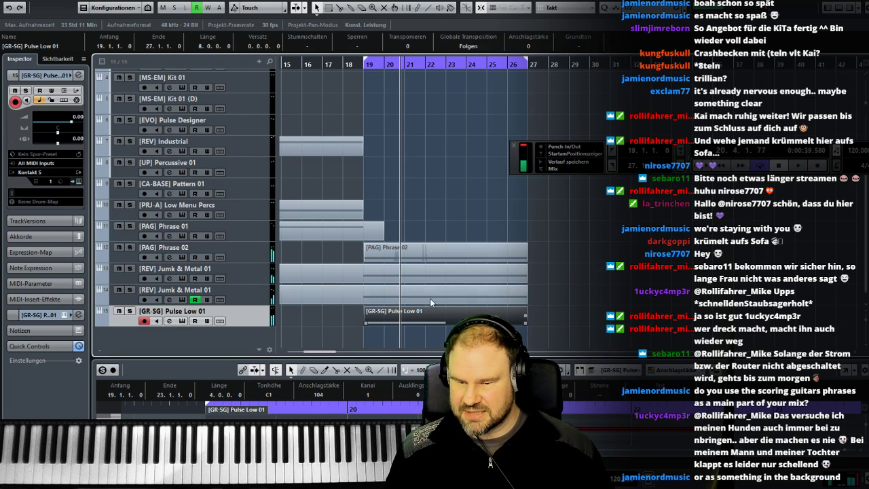
- Listen to [PAG] Phrase 02 soloed from bar 19, then switch the solo to [GR-SG] Pulse Low 01
left_click(378, 260)
left_click(129, 248)
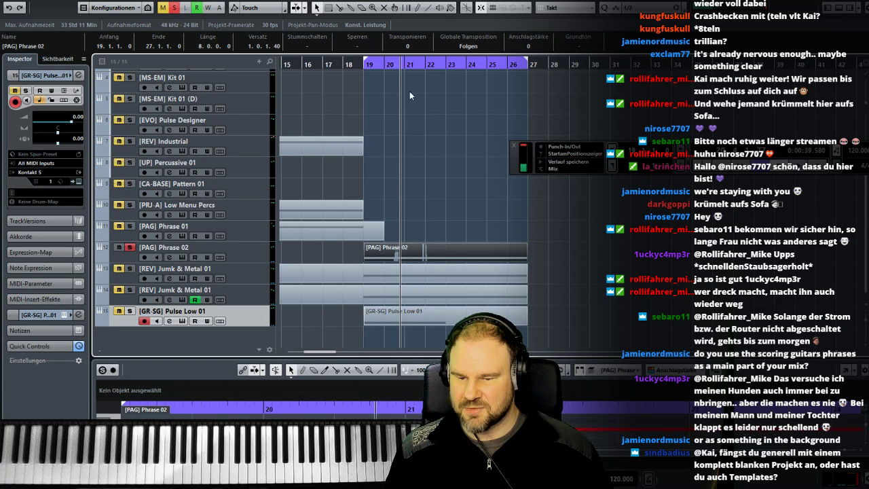
left_click(358, 64)
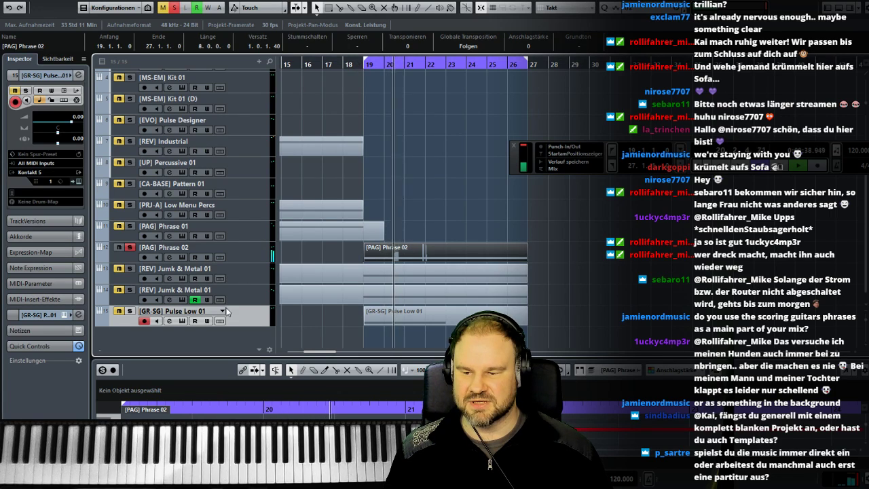
key("Up")
left_click(130, 312)
left_click(130, 247)
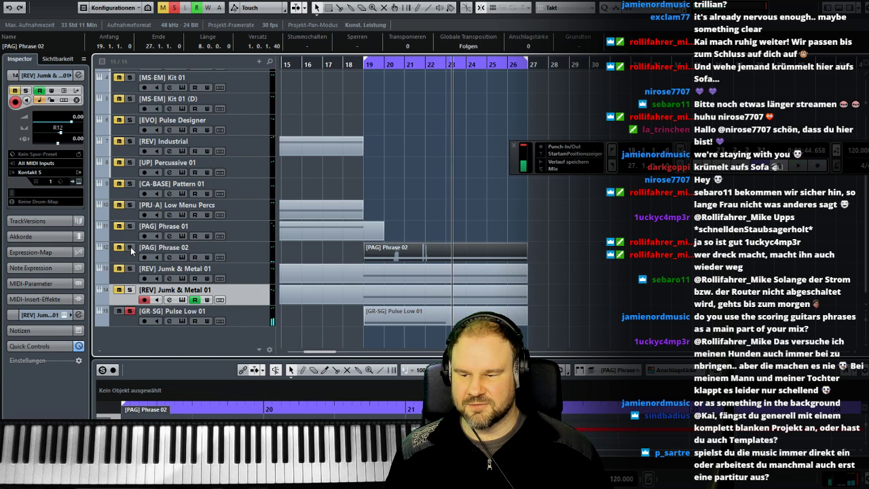
- Compare Phrase 02 and Pulse Low 01 from bar 19, leaving both tracks soloed and Pulse Low 01 selected
left_click(360, 66)
key("space")
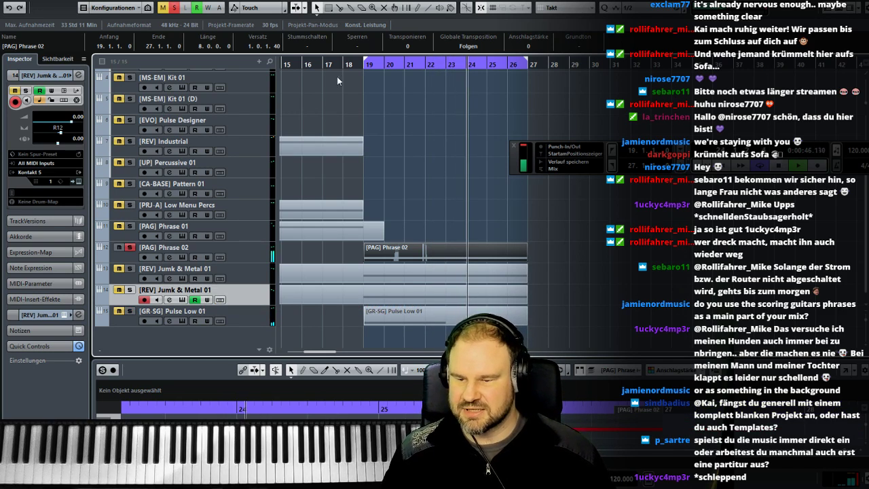
left_click(364, 65)
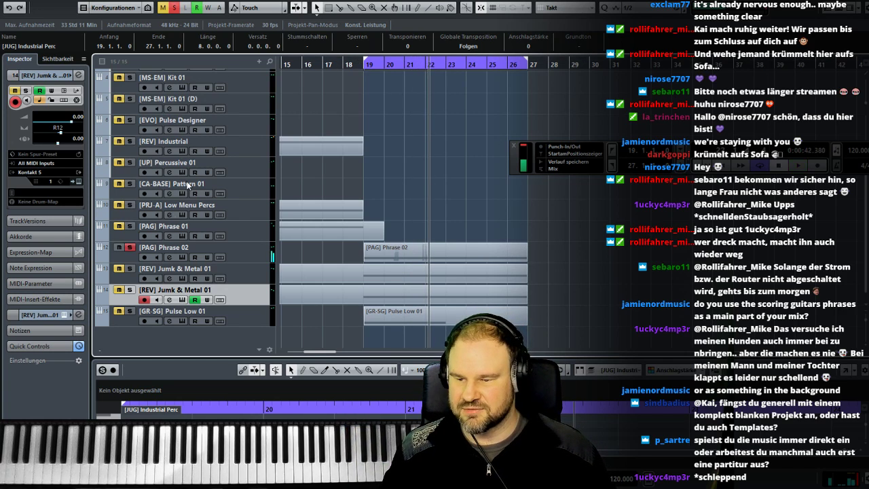
left_click(130, 248)
left_click(129, 312)
left_click(365, 65)
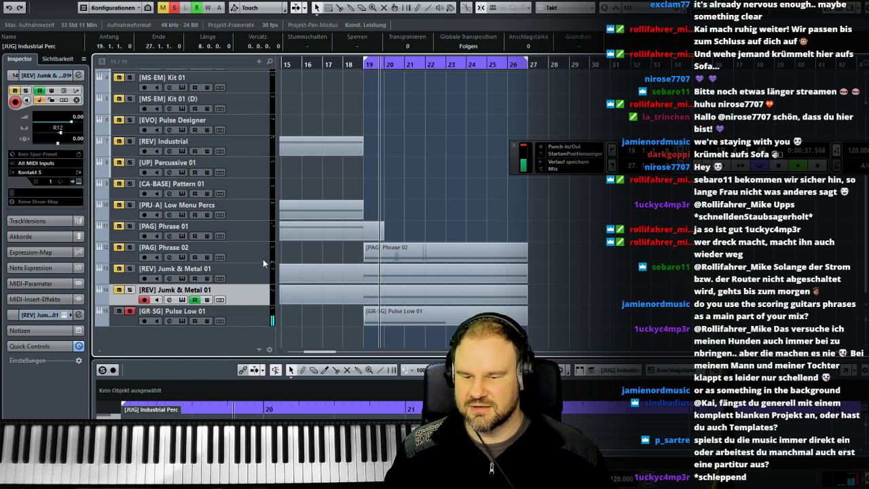
left_click(130, 249)
left_click(238, 319)
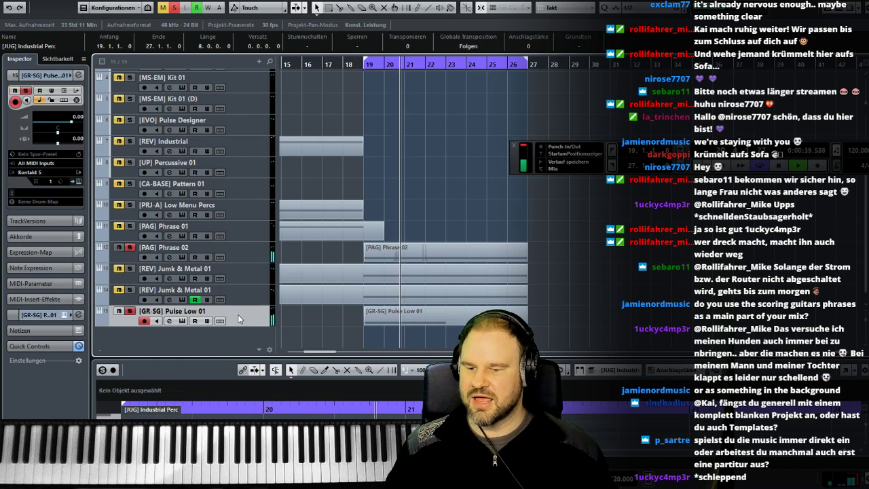
- Lower the [GR-SG] Pulse Low 01 channel's volume to -1.26 in the MixConsole and close the mixer
key("F3")
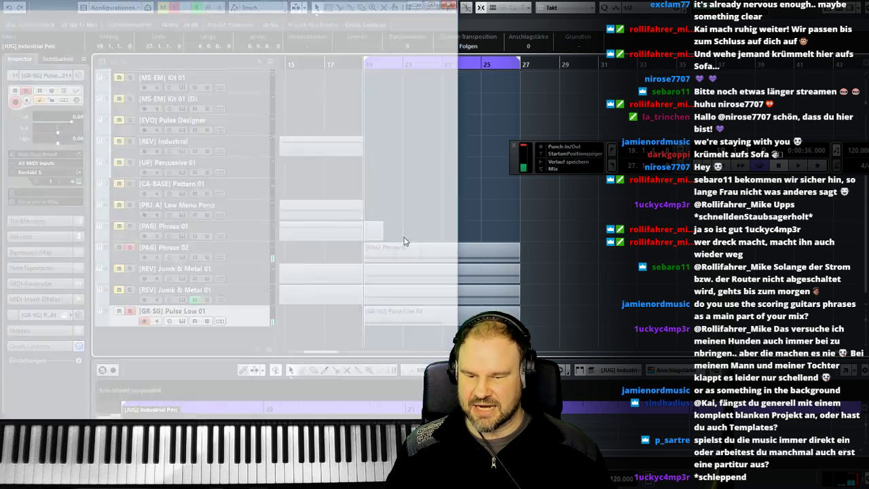
left_click_drag(360, 272, 360, 280)
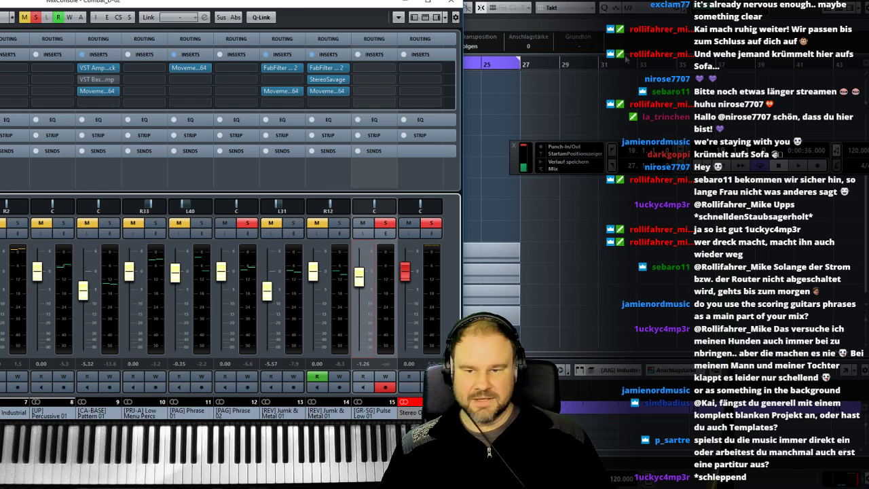
key("F3")
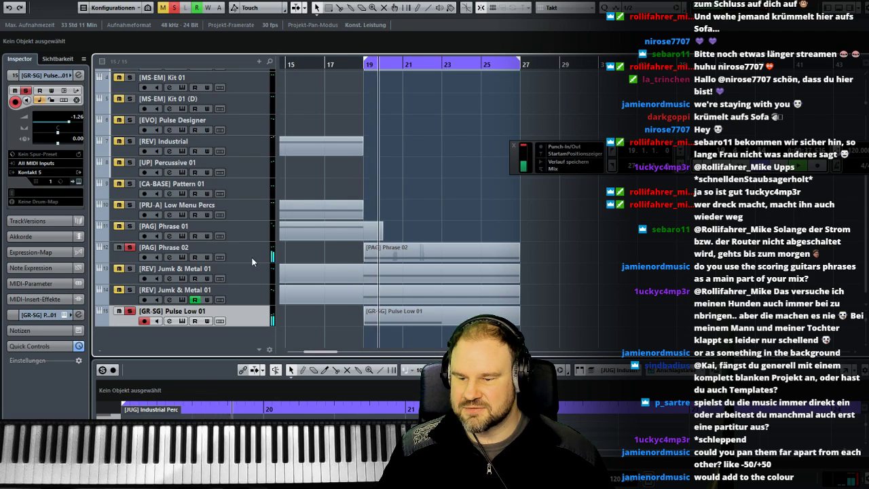
- Toggle Phrase 02's solo off and on to compare it with Pulse Low 01, and replay from bar 19
left_click(131, 249)
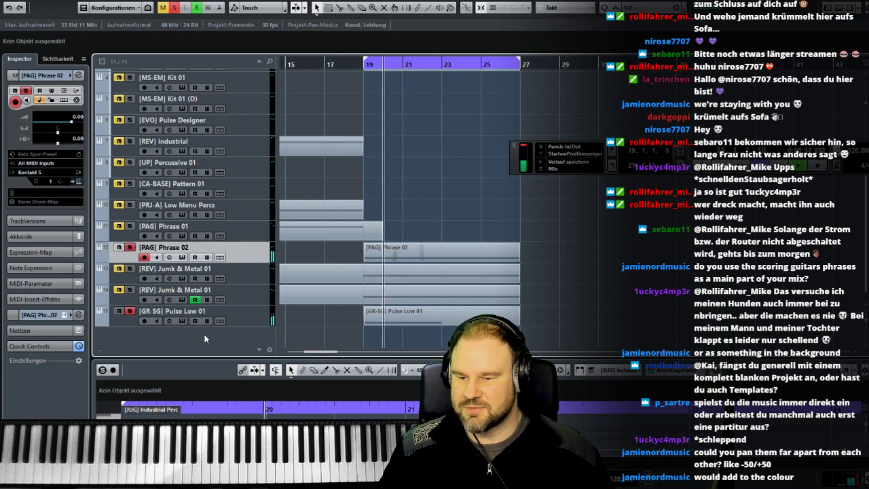
left_click(129, 247)
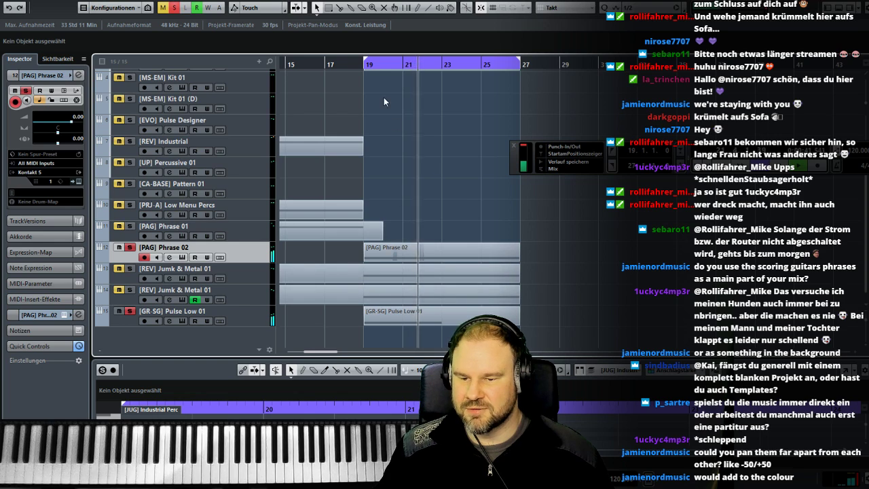
left_click(364, 65)
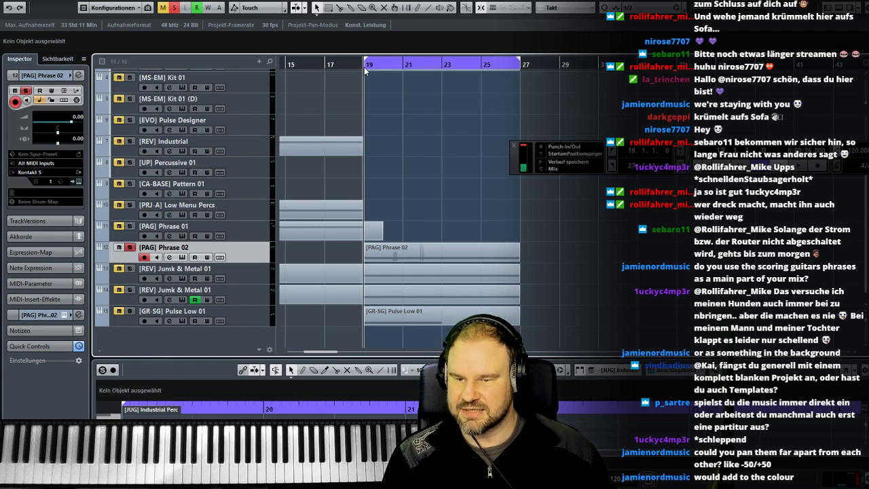
- Play from bar 19 and insert a FabFilter Pro-Q 2 equalizer in the first insert slot of the [PAG] Phrase 02 channel
key("space")
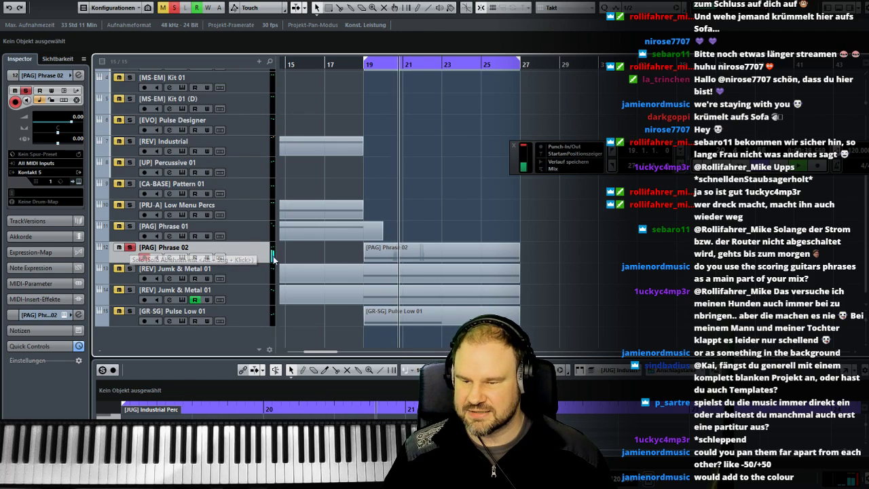
key("F3")
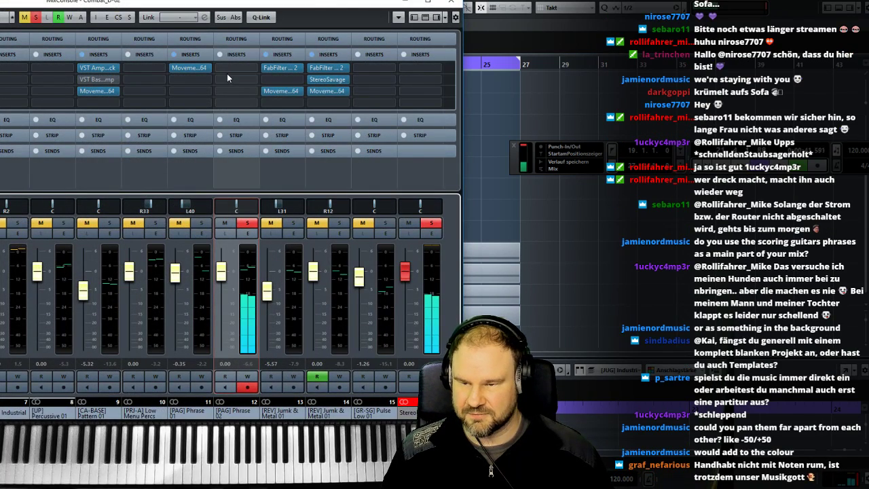
left_click(235, 70)
type("eq")
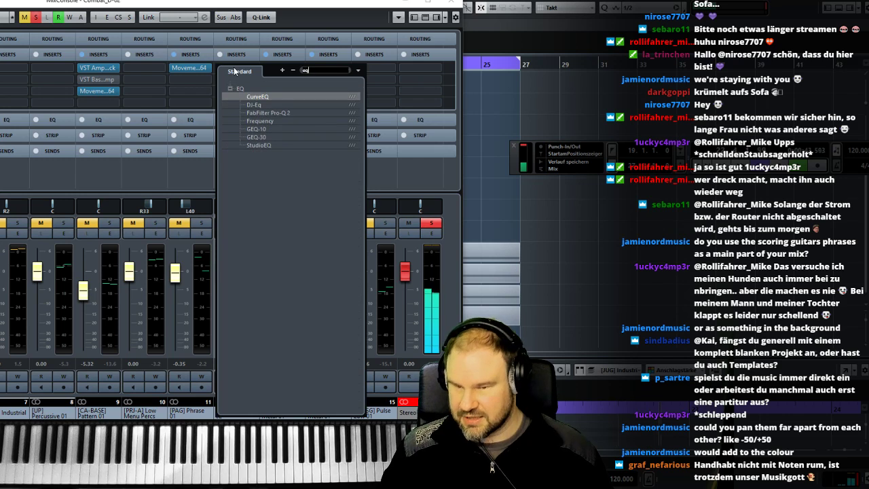
left_click(275, 113)
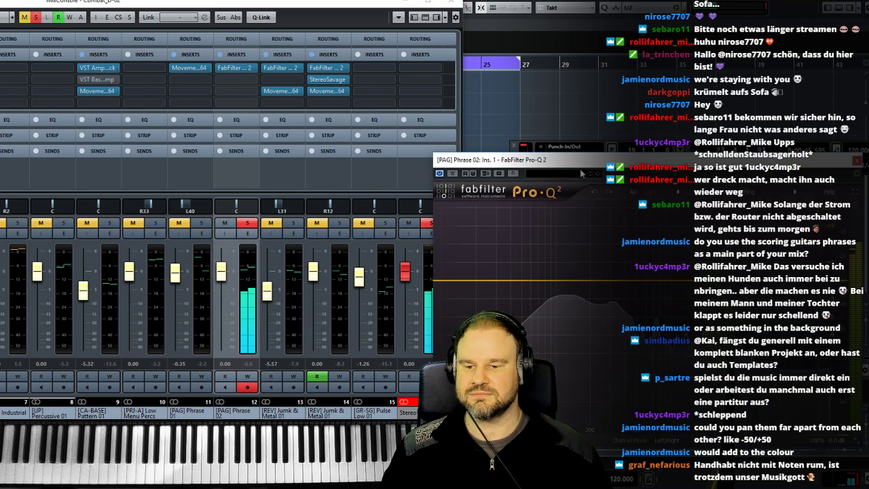
left_click_drag(552, 161, 182, 100)
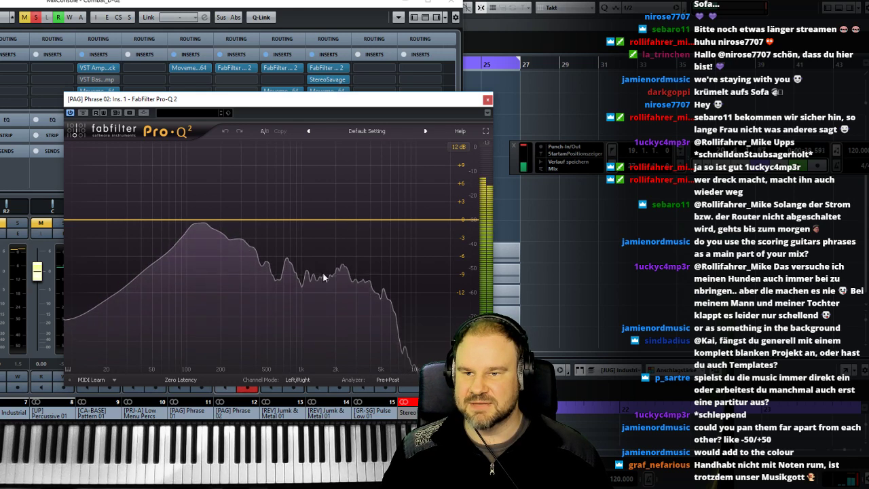
- Boost [PAG] Phrase 02 around 3.1 kHz and cut its low end by about 12 dB with bell bands, closing the EQ and mixer
left_click_drag(362, 218, 359, 154)
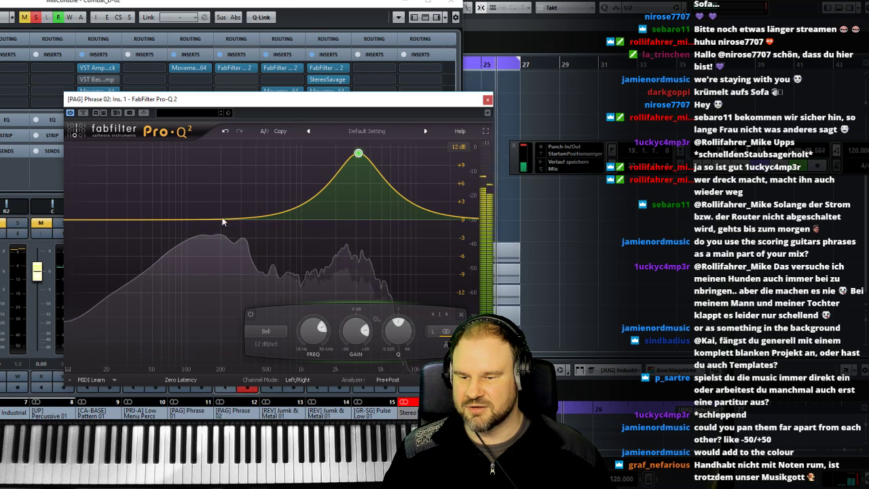
left_click_drag(209, 222, 210, 318)
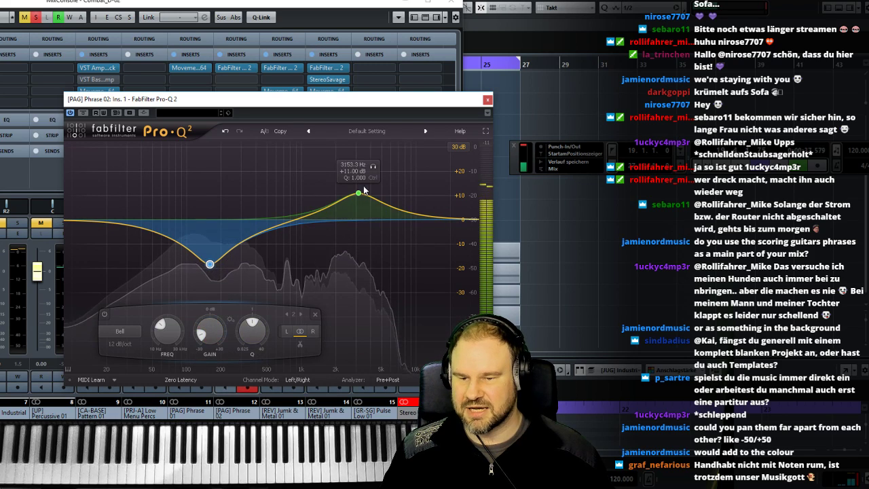
mouse_move(359, 194)
left_mouse_down()
mouse_move(359, 172)
mouse_move(356, 192)
left_mouse_up()
left_click_drag(209, 264, 209, 252)
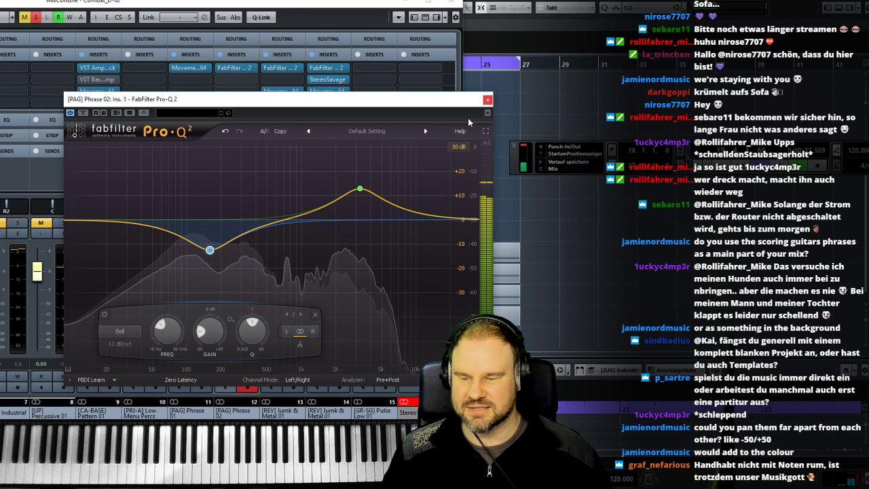
left_click(487, 100)
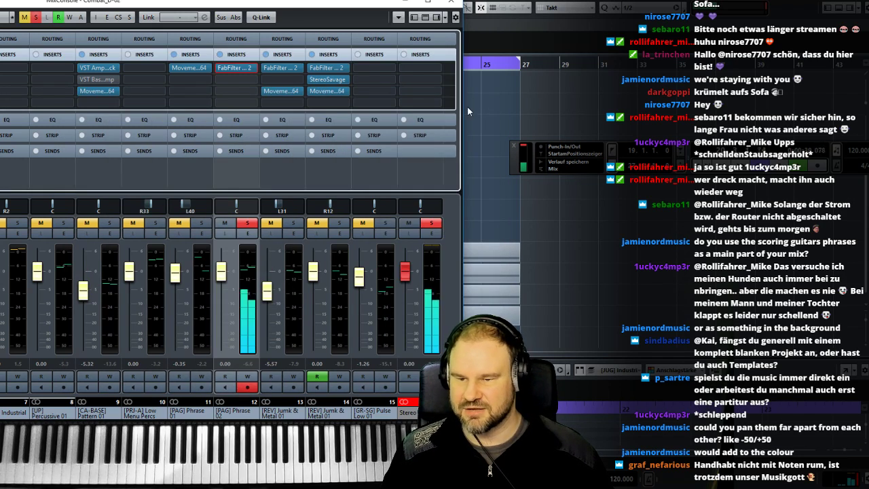
left_click(452, 4)
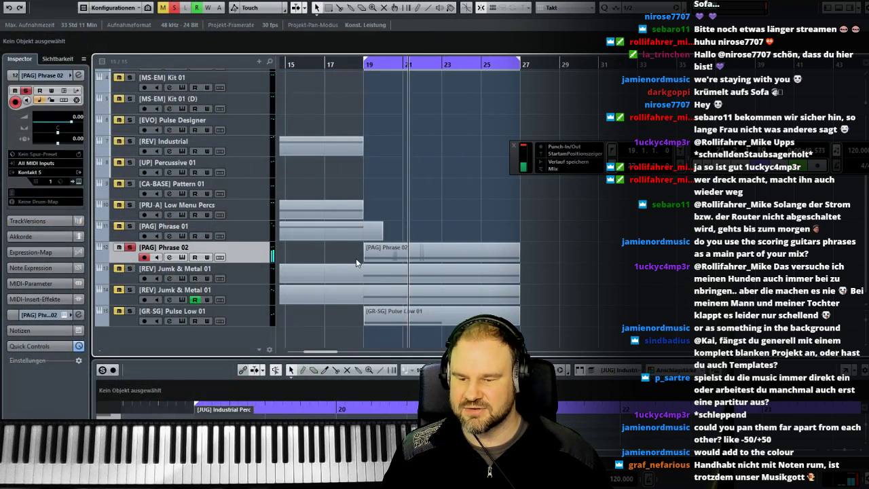
- Solo [GR-SG] Pulse Low 01 alongside Phrase 02 and insert FabFilter Pro-Q 2 on the Pulse Low 01 channel
left_click(251, 318)
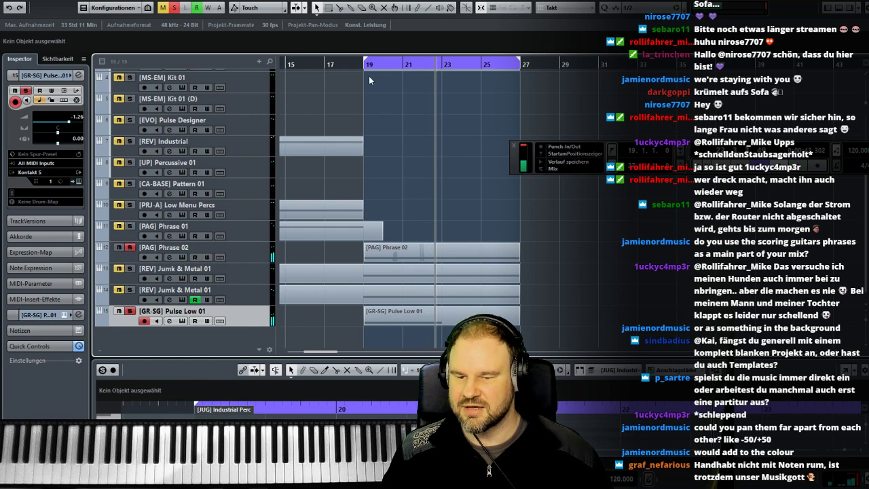
left_click(364, 65)
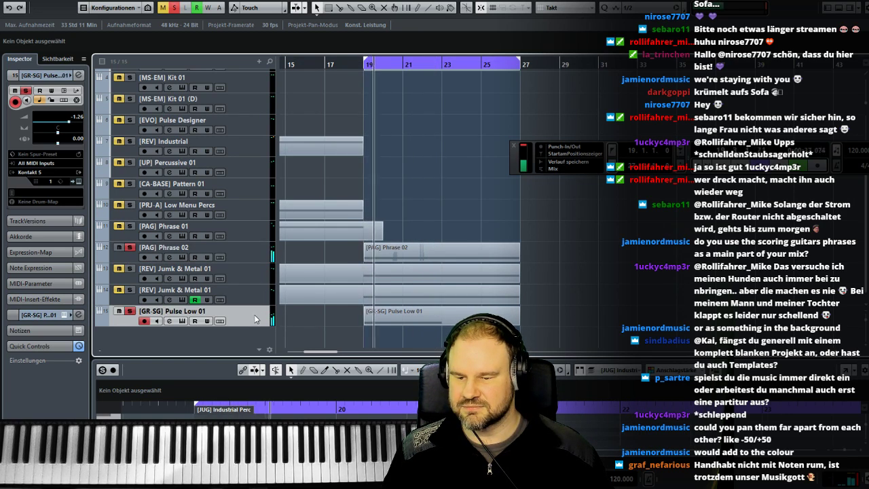
key("F3")
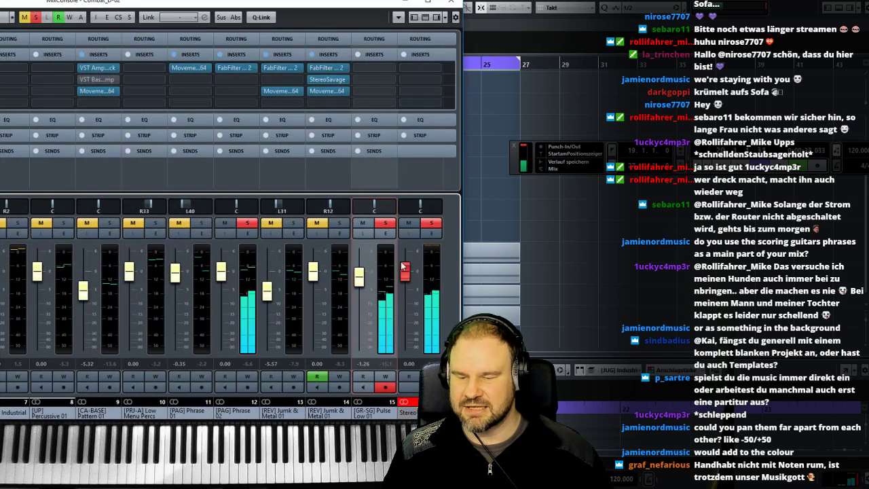
left_click(374, 69)
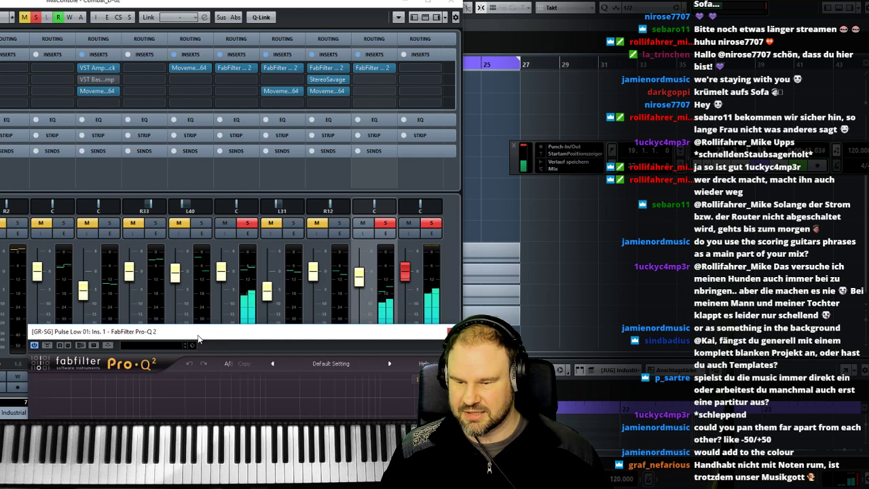
left_click_drag(321, 331, 357, 175)
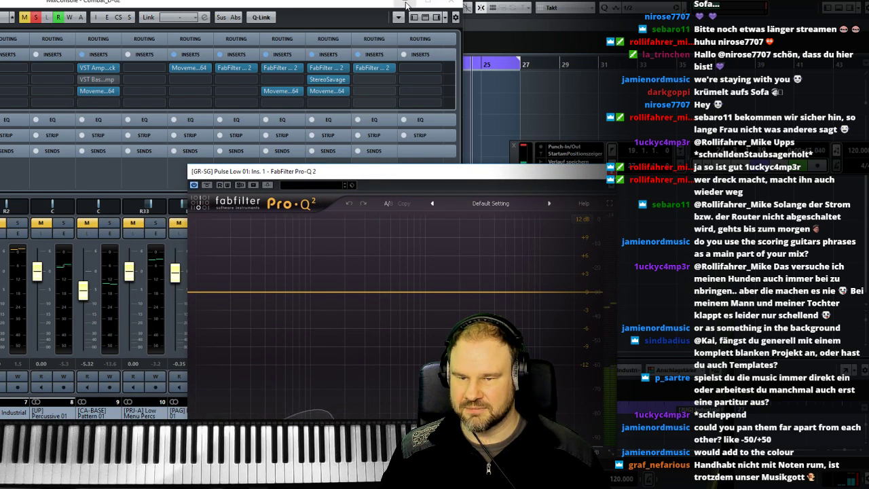
left_click(450, 4)
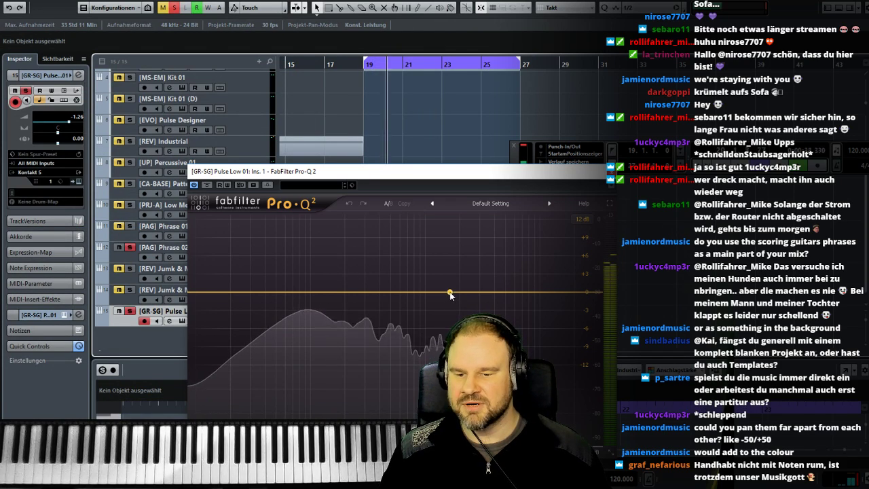
- Add an EQ band on Pulse Low 01 and turn it into a High Cut at about 1.2 kHz
left_click_drag(452, 292, 461, 253)
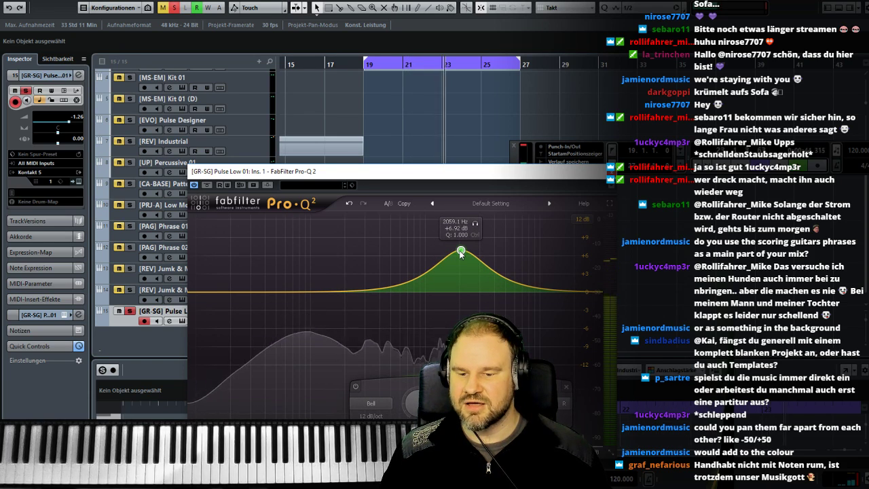
left_click_drag(461, 253, 458, 294)
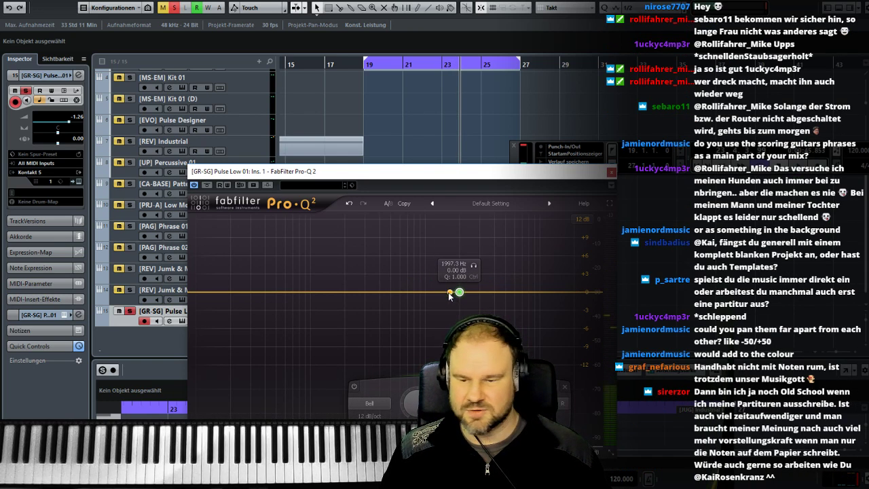
left_click_drag(333, 178, 410, 119)
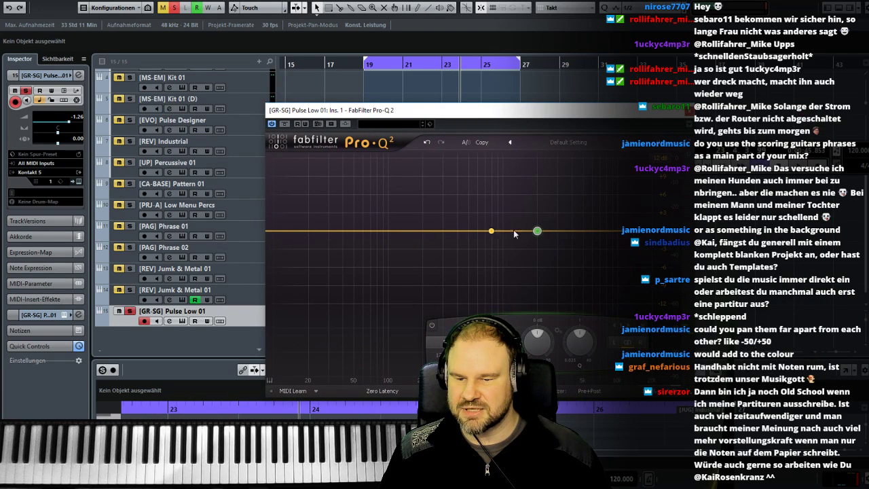
mouse_move(537, 232)
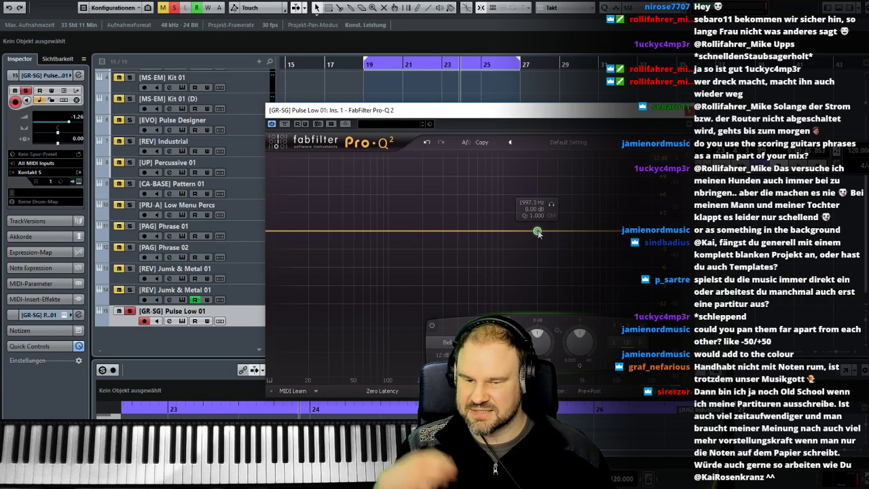
mouse_move(538, 232)
left_mouse_down()
mouse_move(537, 257)
mouse_move(536, 219)
mouse_move(530, 232)
left_mouse_up()
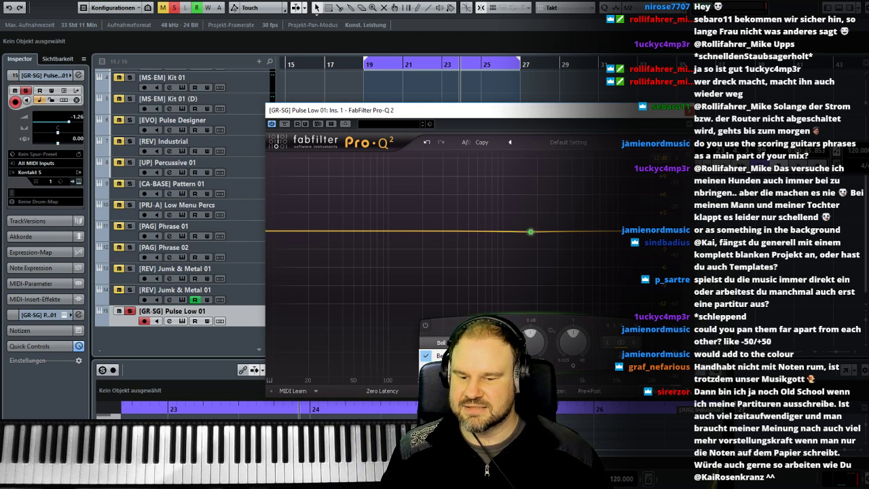
left_click(448, 404)
left_click_drag(531, 233, 526, 253)
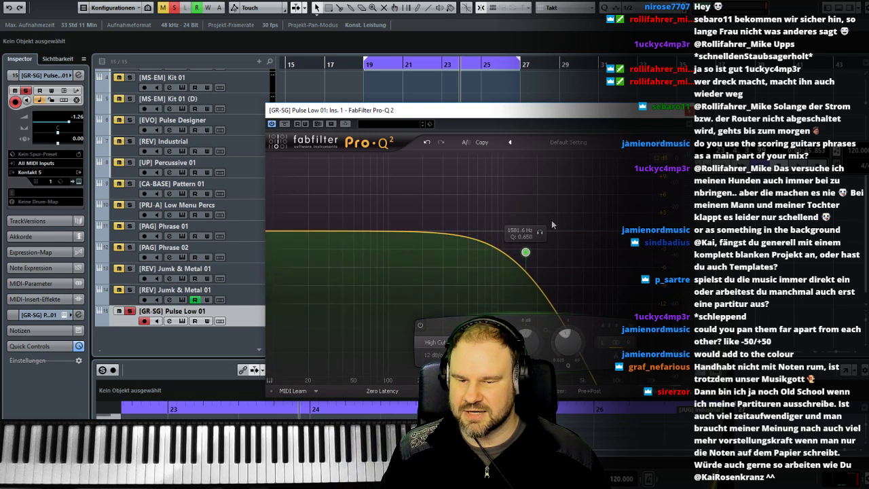
mouse_move(525, 252)
left_mouse_down()
mouse_move(504, 255)
mouse_move(513, 251)
left_mouse_up()
- Add a bell boost of about 5 dB at 276 Hz to Pulse Low 01 and raise the High Cut's frequency, replaying from bar 19
left_click_drag(441, 233, 439, 206)
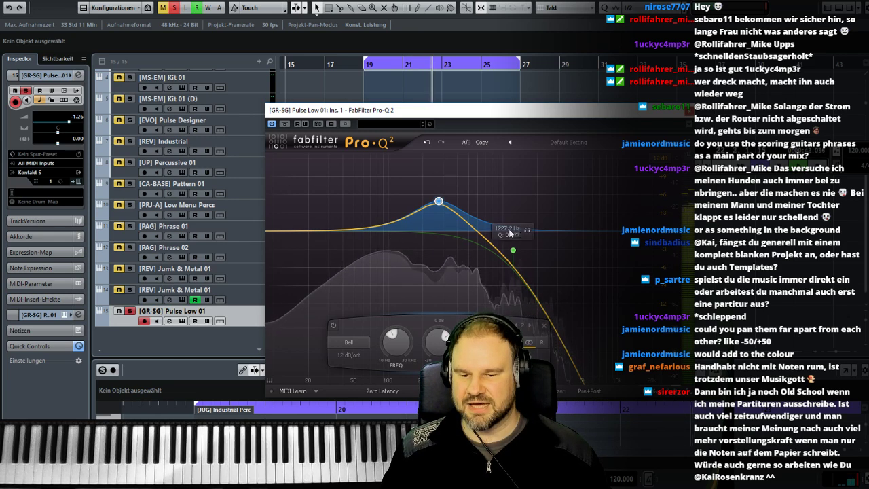
left_click_drag(513, 251, 579, 255)
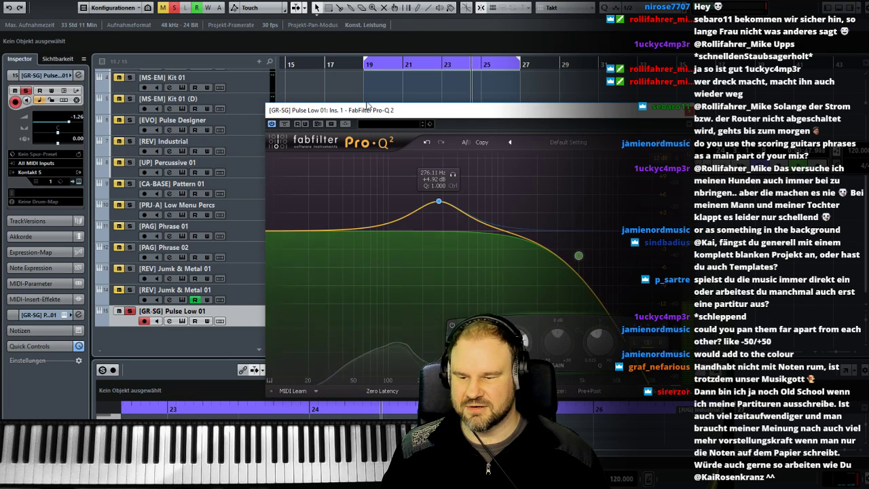
left_click(372, 66)
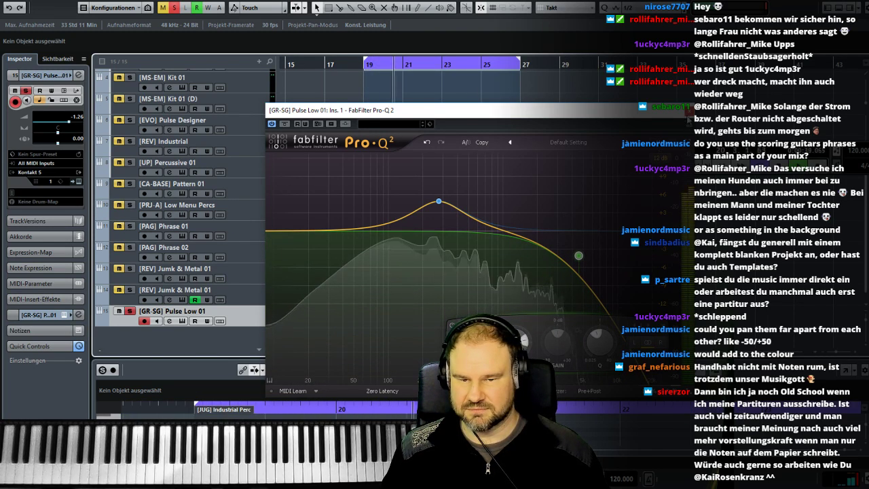
left_click(685, 110)
- Solo Phrase 02 together with Pulse Low 01, pan Phrase 02 to R55 and Pulse Low 01 to L45, and replay from bar 19
left_click(131, 248)
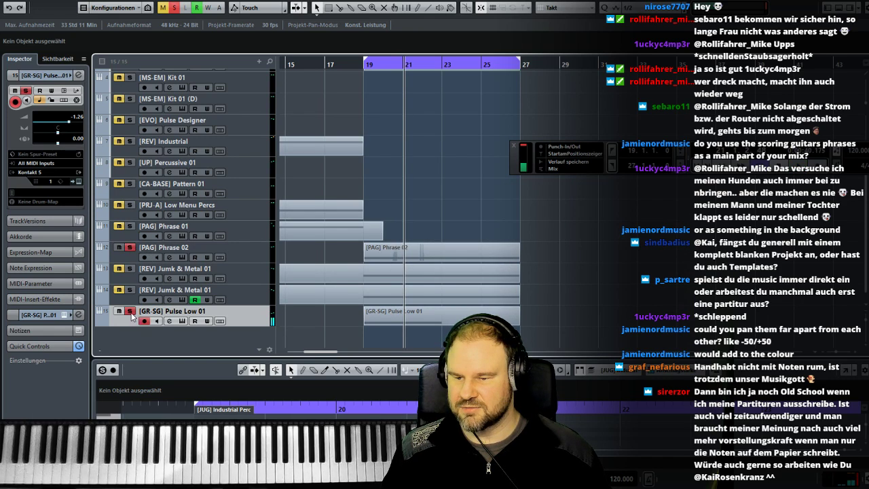
left_click(365, 66)
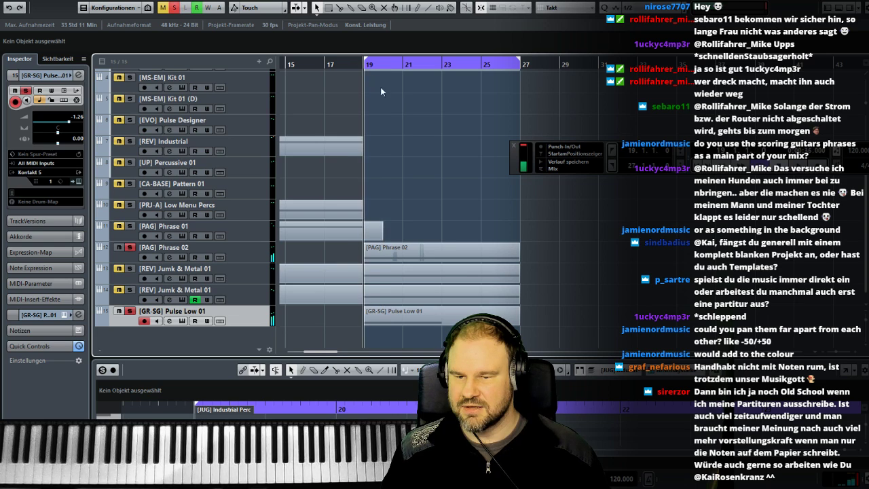
key("F3")
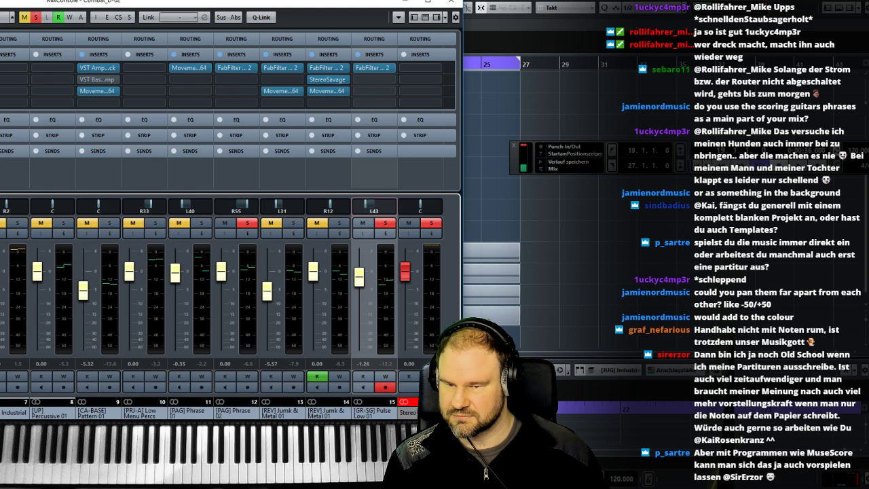
left_click(450, 2)
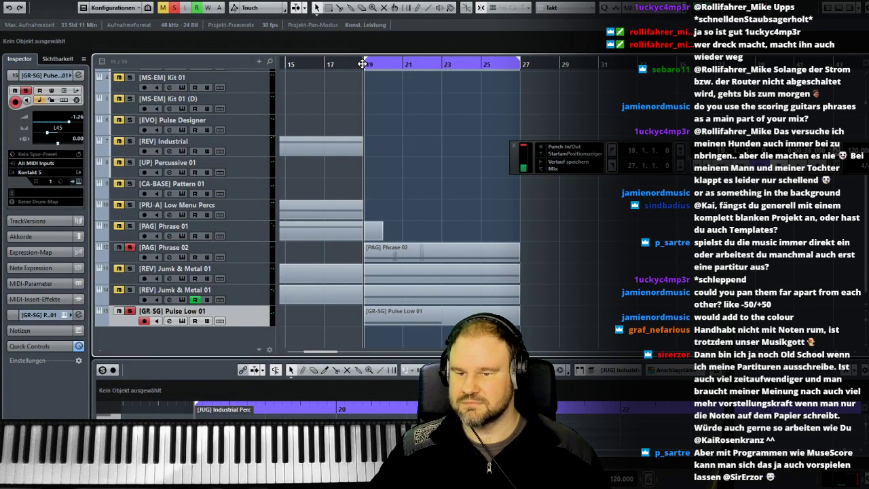
left_click(363, 65)
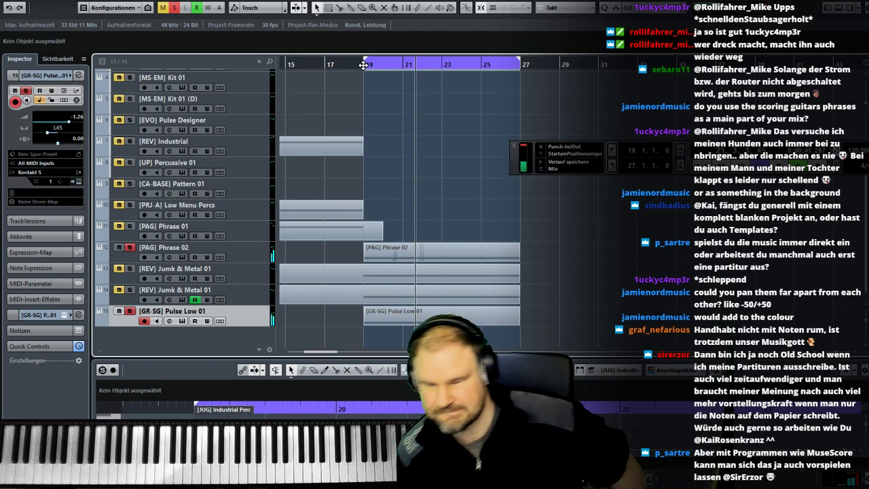
- Extend the C1 note in the [GR-SG] Pulse Low 01 part to bar 27, giving it a length of 8 bars
scroll(417, 144, "up", 3)
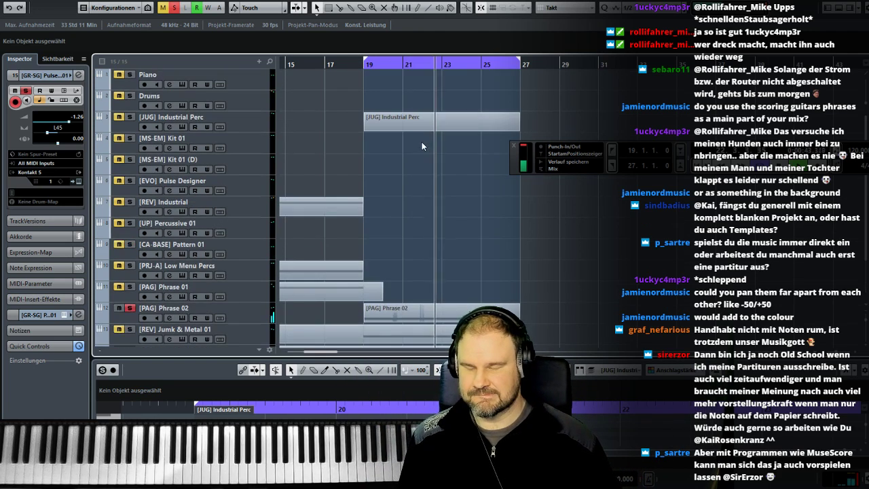
scroll(478, 227, "down", 3)
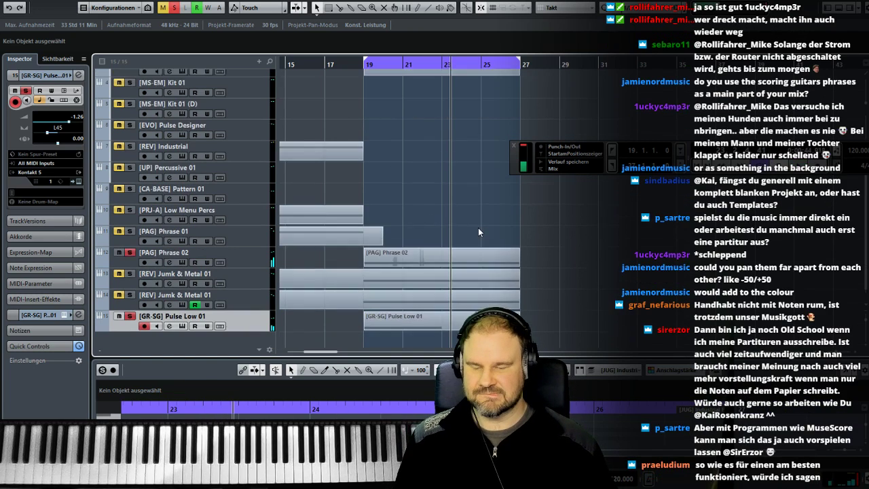
left_click(475, 319)
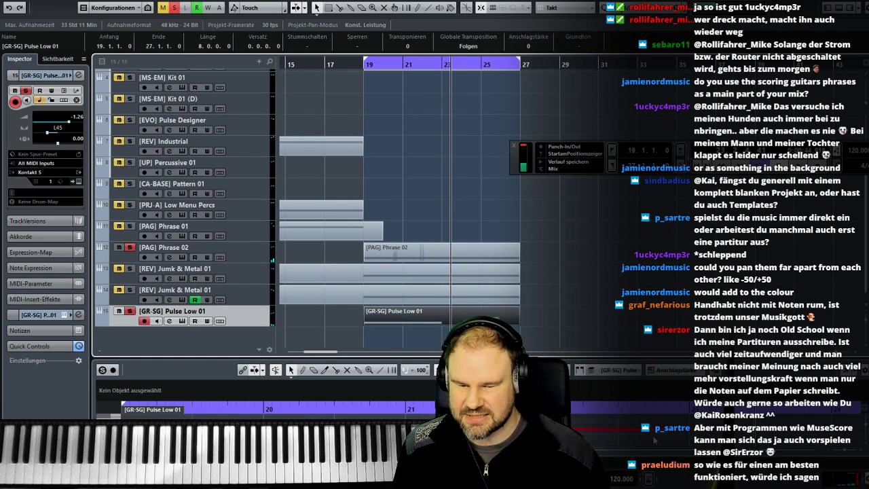
left_click_drag(691, 429, 838, 430)
left_click(550, 303)
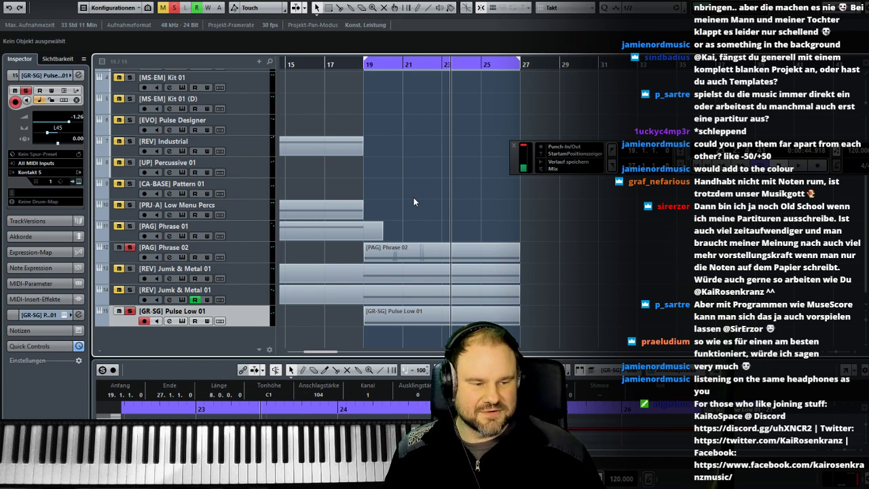
scroll(394, 136, "left", 3)
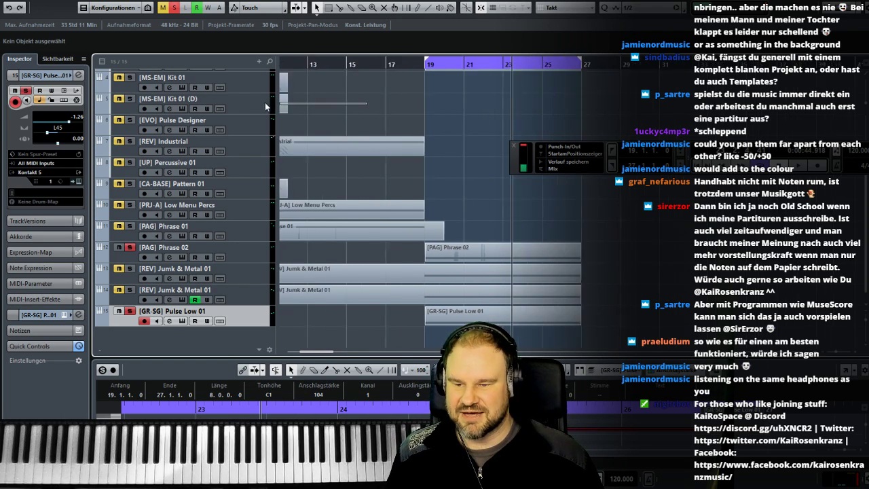
- Move the loop range to bars 27 to 35
left_click_drag(345, 120, 309, 122)
scroll(326, 122, "left", 4)
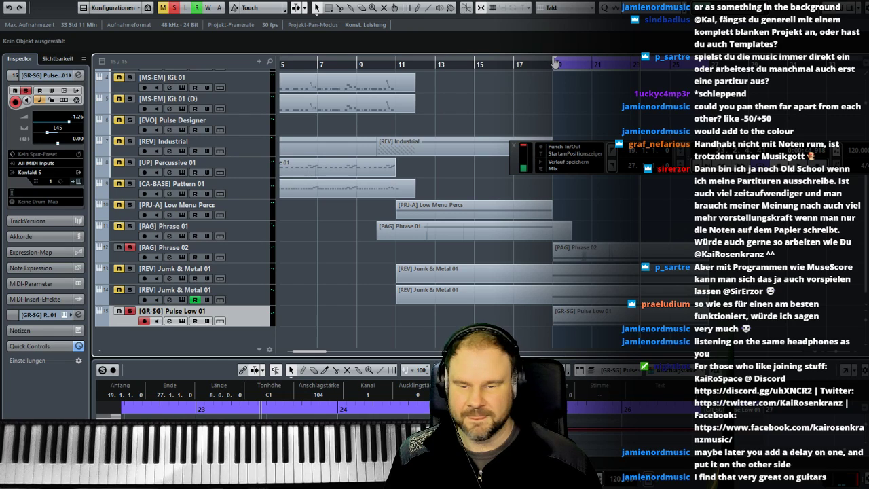
left_click_drag(662, 63, 598, 62)
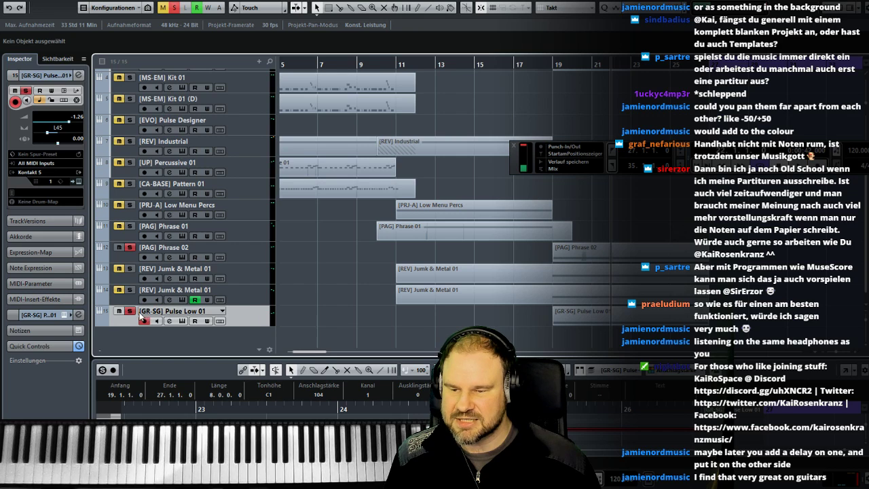
- Clear all solos and add a Kontakt 5 instrument track below [GR-SG] Pulse Low 01
right_click(247, 323)
mouse_move(276, 330)
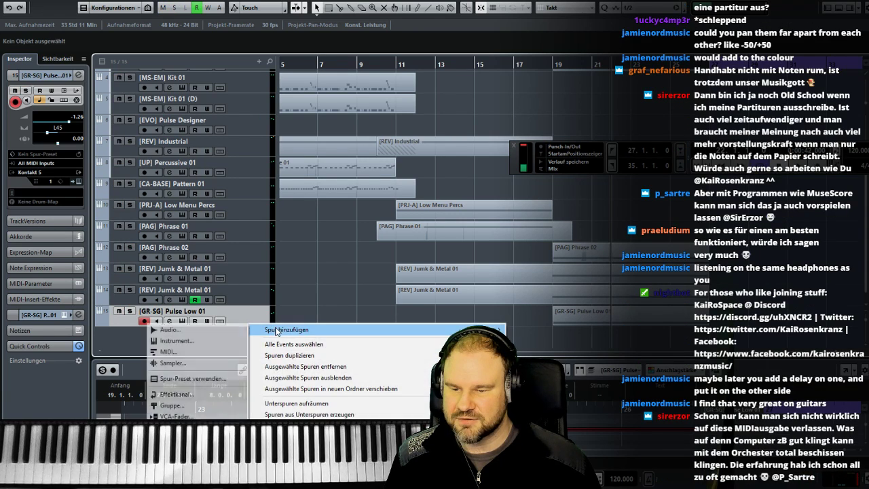
left_click(175, 340)
left_click(307, 319)
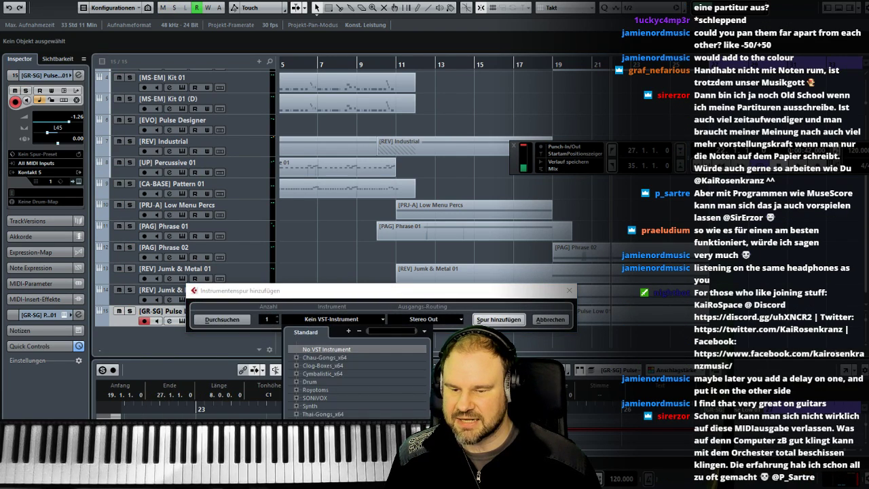
left_click(326, 438)
left_click(487, 320)
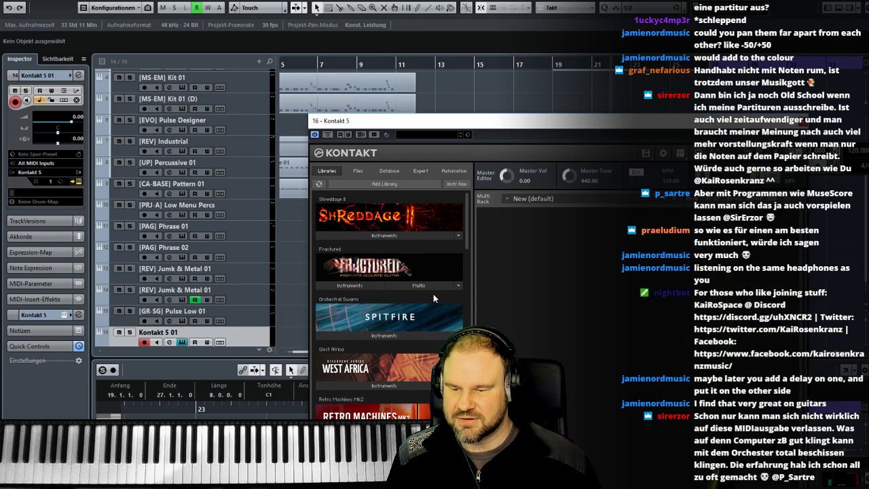
- Browse Kontakt's files on the H: drive to the Instruments folder of Audio Imperia's Trailer Guitars Tensions & Motors v1
left_click(358, 171)
left_click(352, 250)
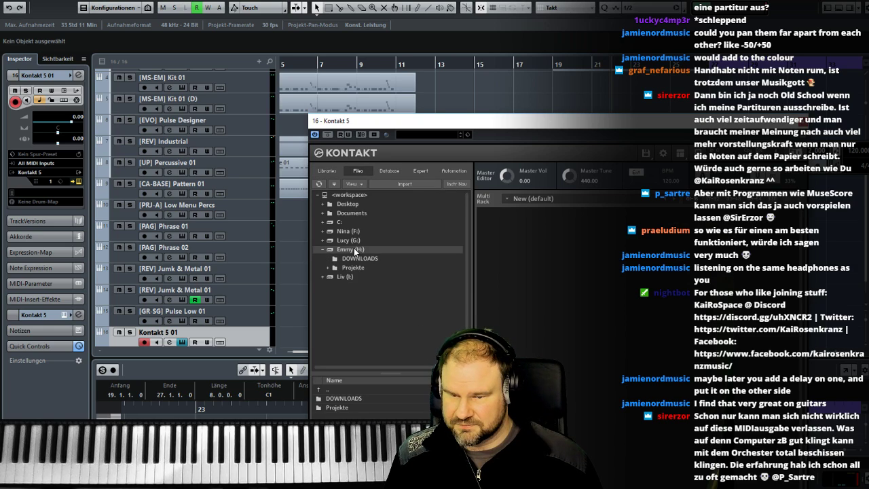
left_click(352, 268)
left_click(363, 286)
left_click(370, 303)
left_click(383, 342)
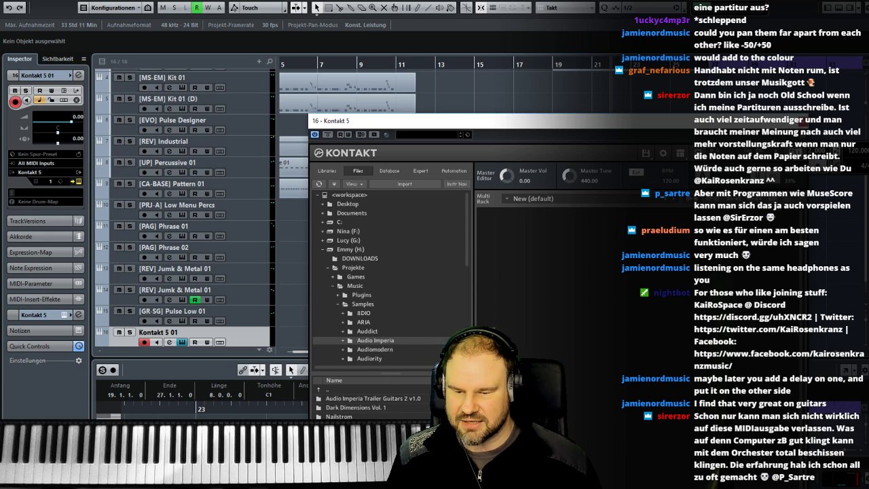
double_click(380, 480)
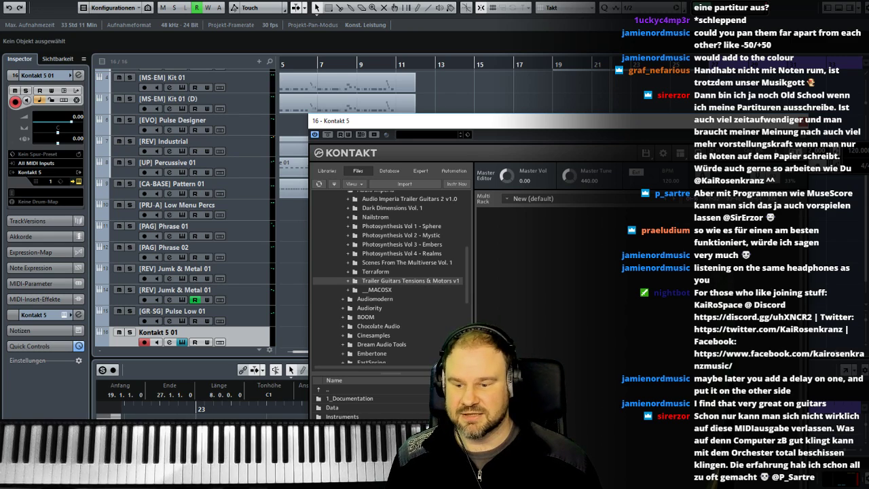
double_click(343, 416)
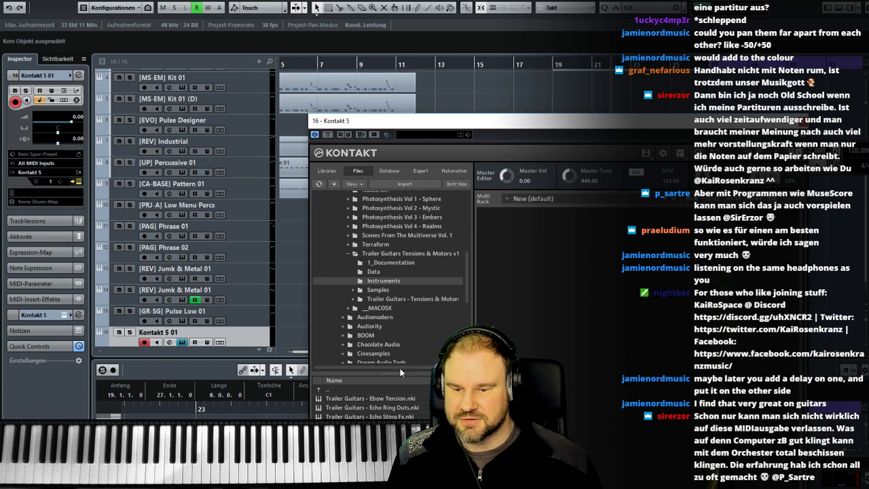
- Load Trailer Guitars - Motors - 8ths and audition its samples 07, 12, 06 and 02
left_click_drag(420, 130, 282, 81)
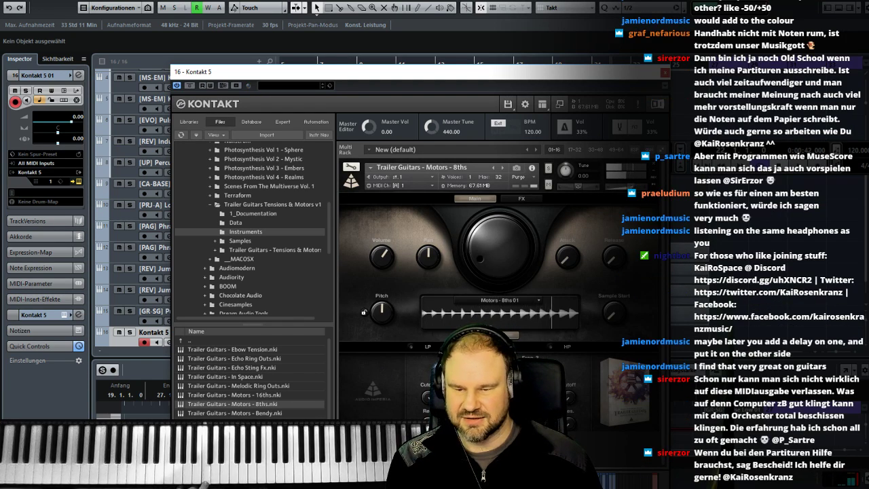
left_click(538, 302)
left_click(512, 363)
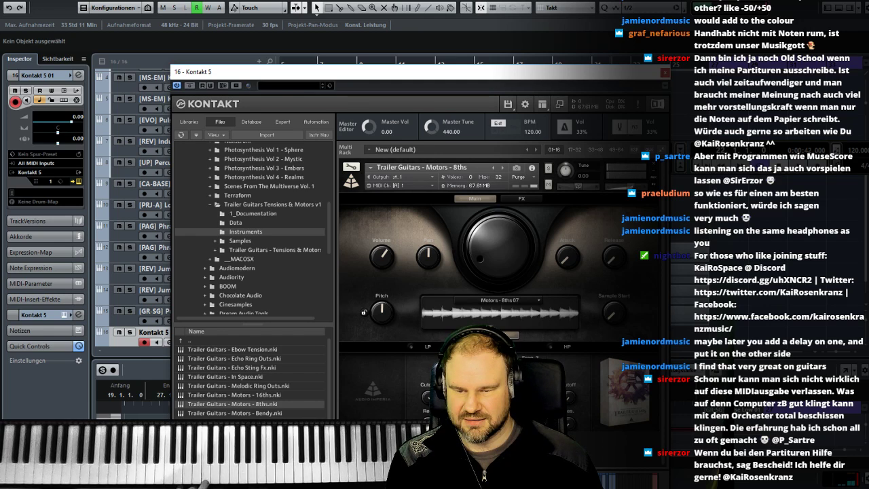
left_click(539, 302)
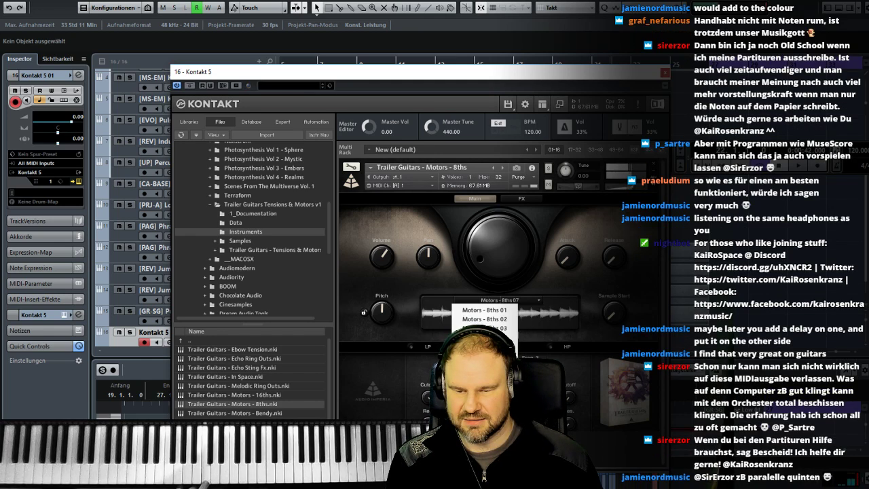
left_click(502, 409)
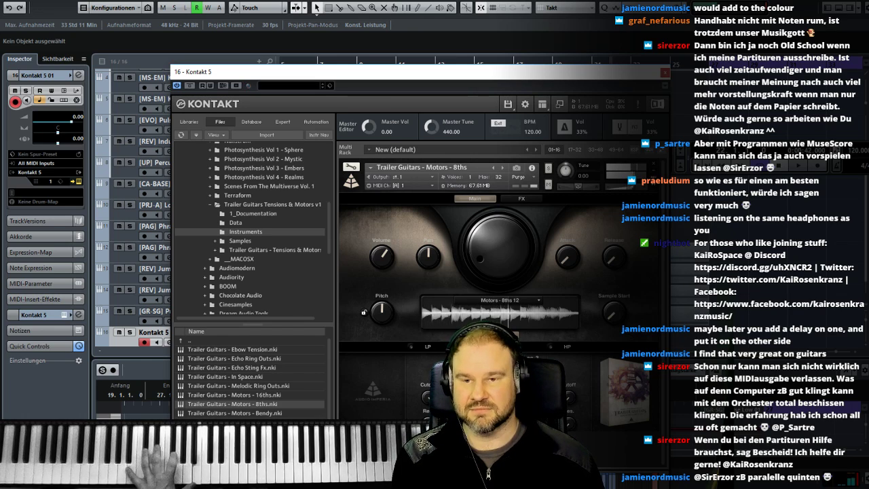
left_click(503, 299)
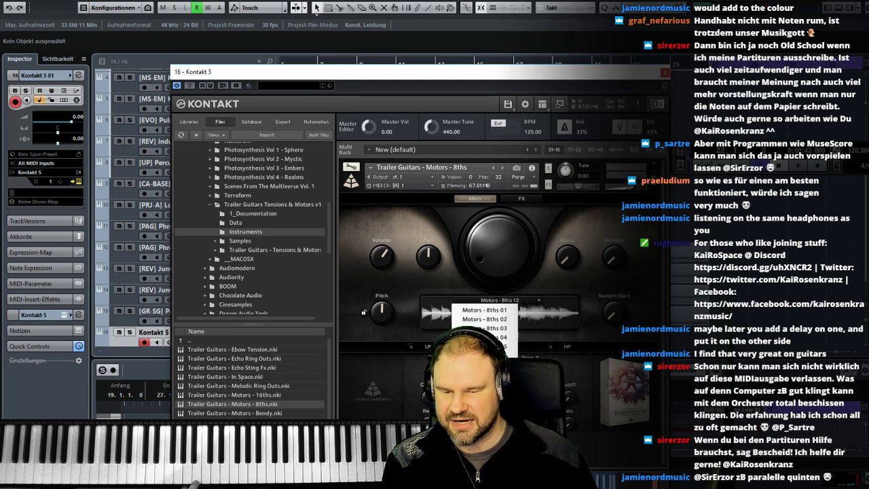
left_click(501, 356)
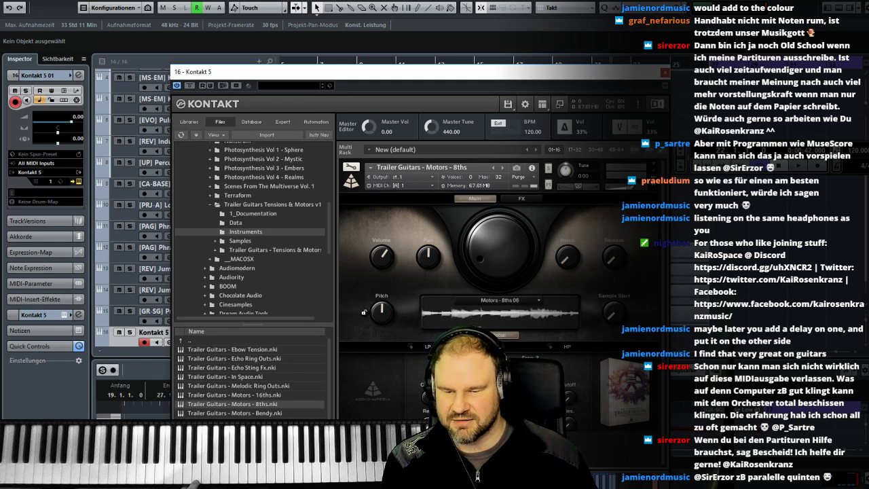
left_click(510, 300)
left_click(502, 320)
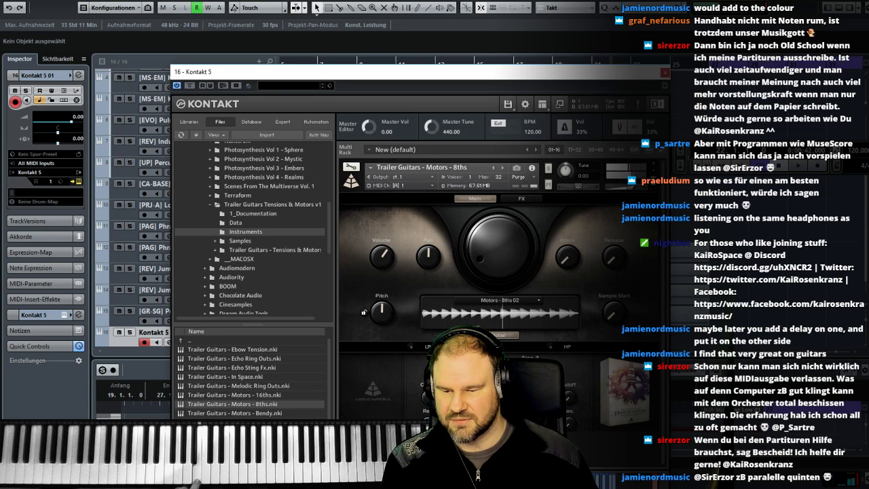
- Load Trailer Guitars - Ebow Tension in place of the Motors patch, choose Ebow Tension 03 and close Kontakt
left_click_drag(231, 349, 366, 372)
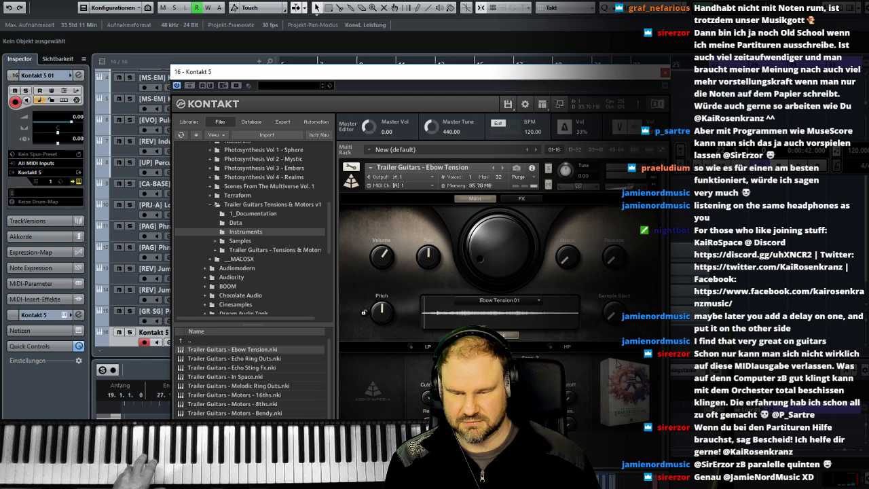
left_click(501, 299)
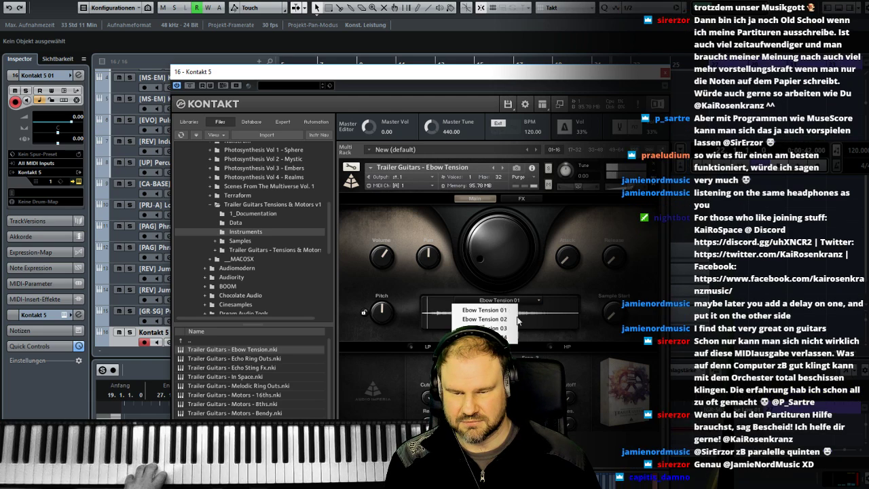
left_click(481, 330)
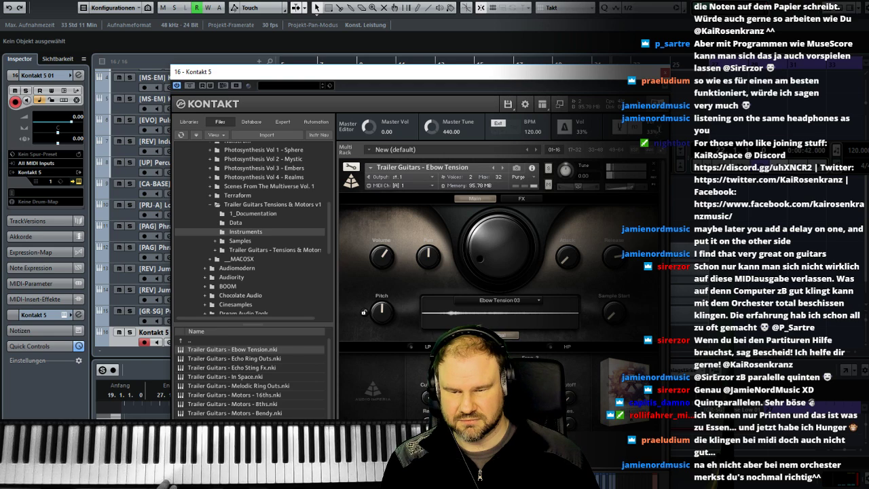
left_click(664, 73)
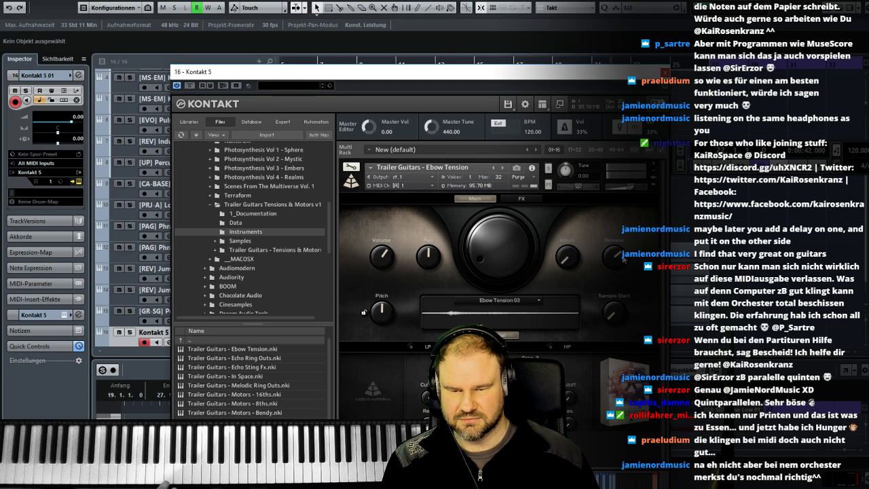
left_click(664, 73)
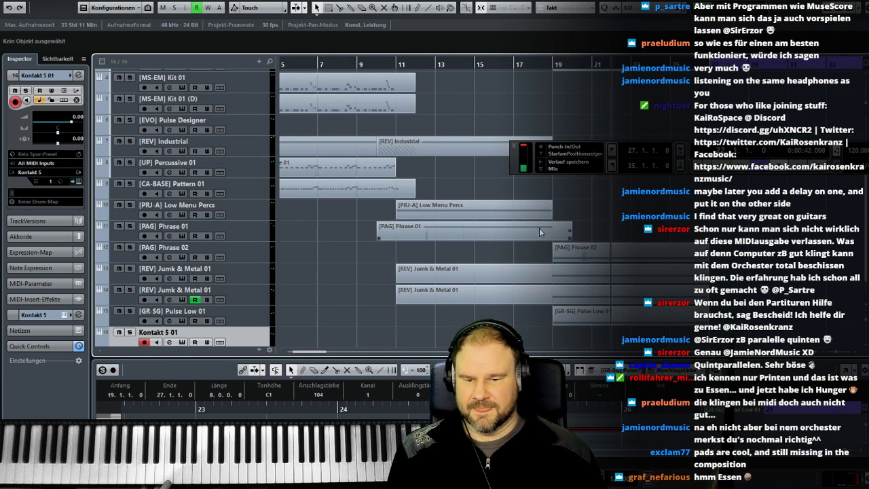
- Play from bar 11 and record an Ebow Tension part on the Kontakt 5 01 track
left_click(395, 64)
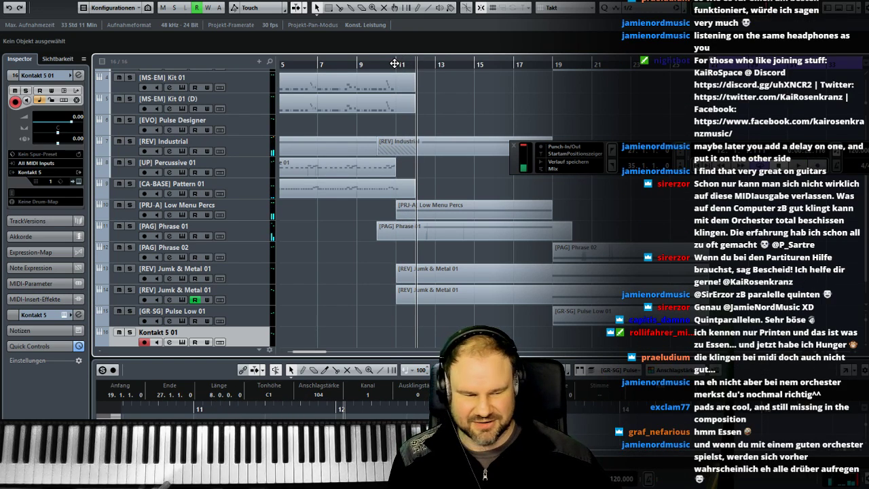
key("KP_Multiply")
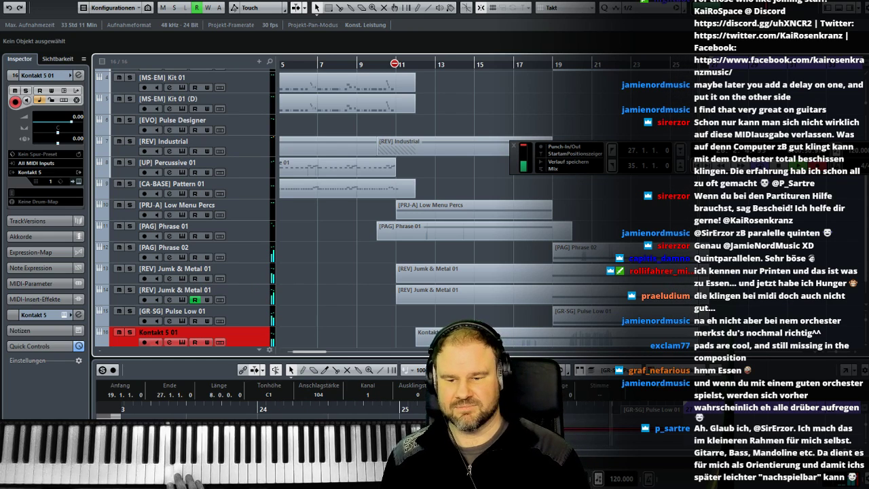
key("space")
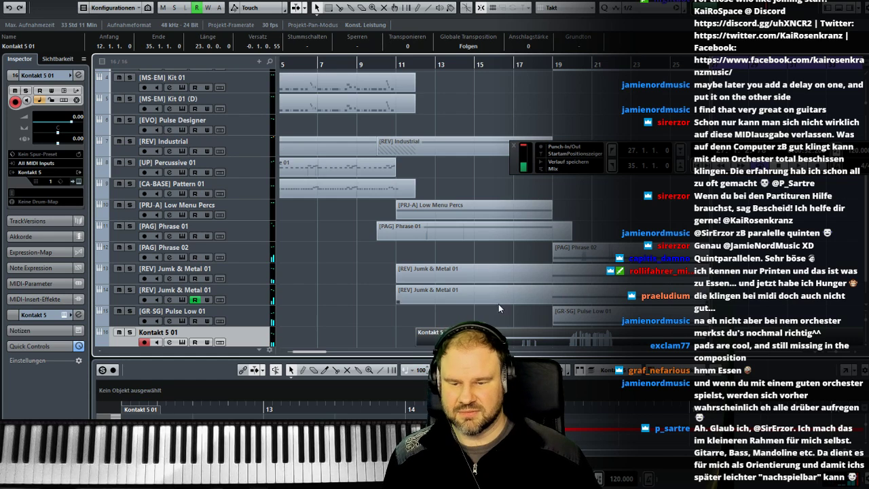
- Open the recorded Kontakt 5 01 part and align the start of its long F2 note to 14.1.1.0
double_click(499, 337)
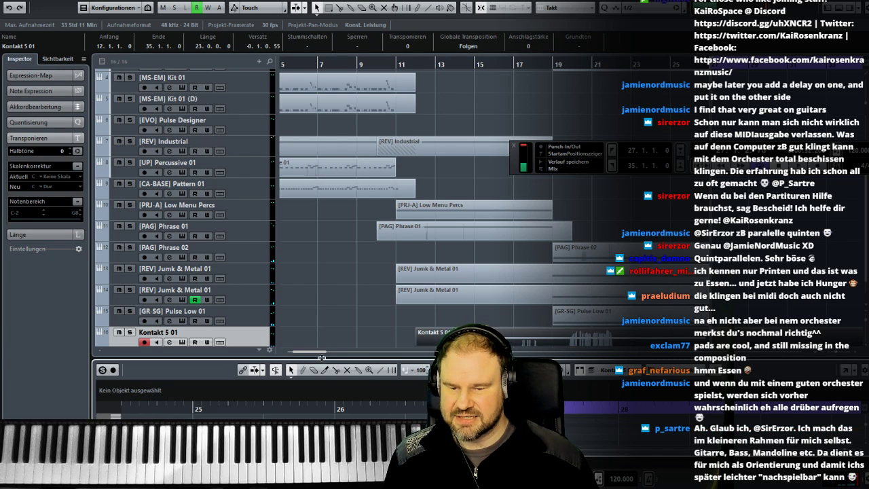
left_click_drag(320, 359, 366, 170)
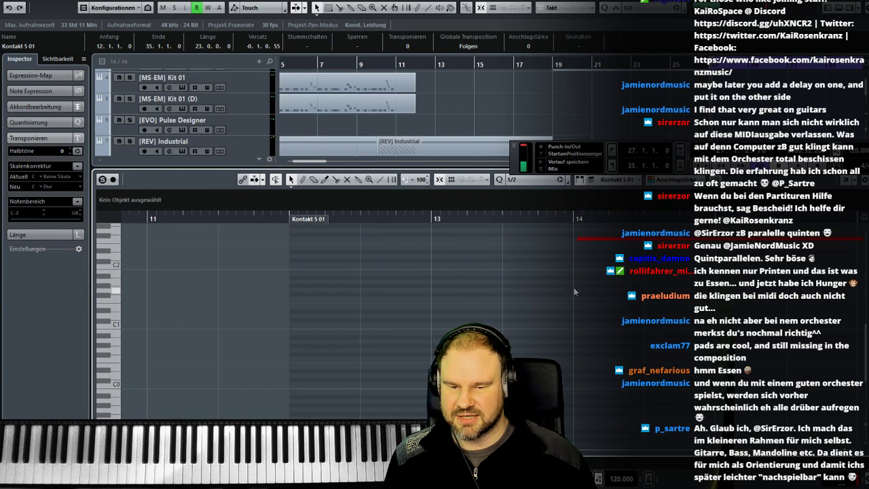
left_click(576, 266)
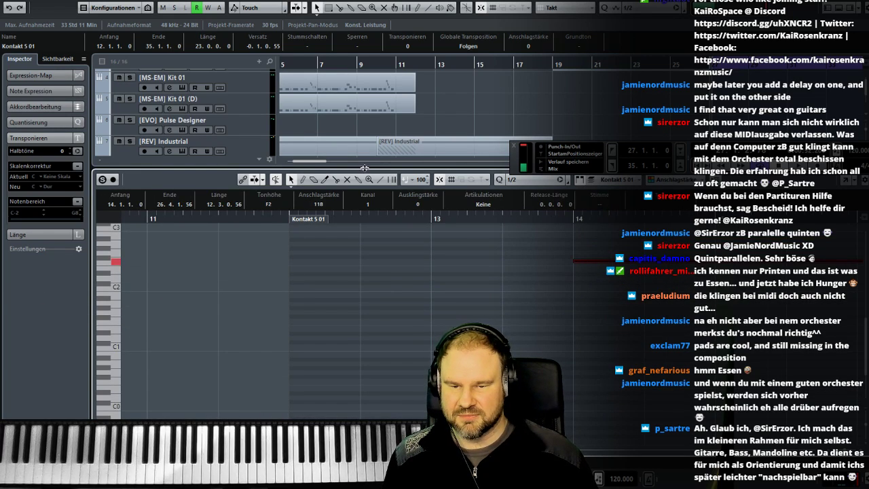
left_click_drag(360, 165, 297, 361)
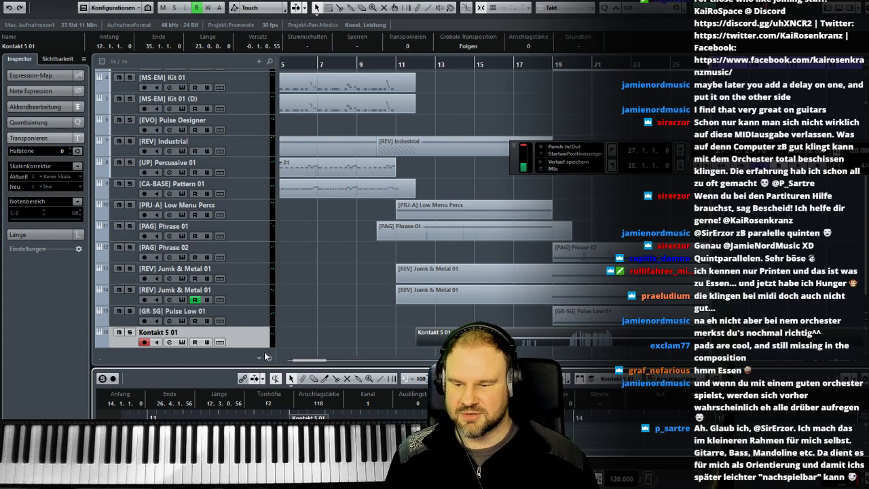
- Rename the Kontakt 5 01 track and its recorded part as "[TG] Ebow Tensions 01"
type("T")
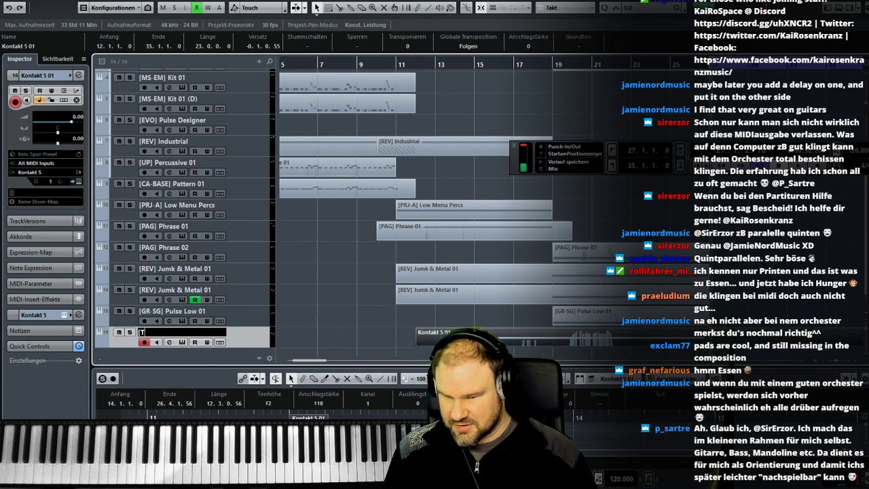
type("G] Ebow Tensions 01")
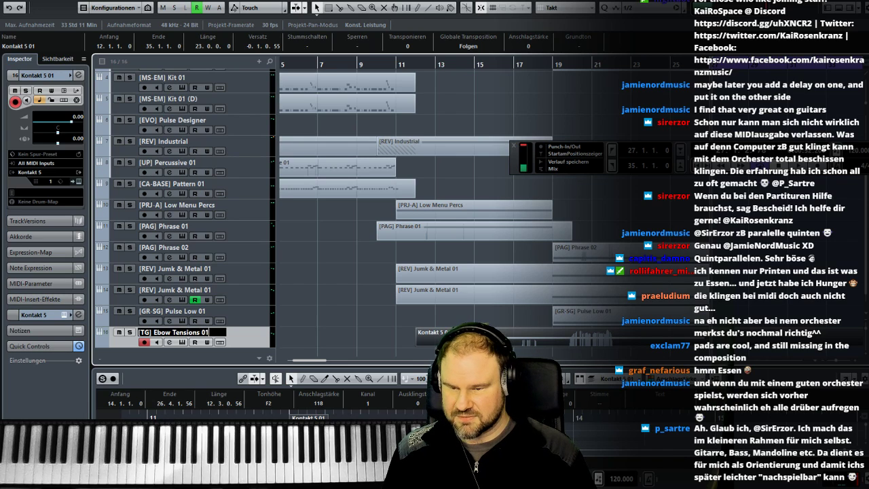
key("Return")
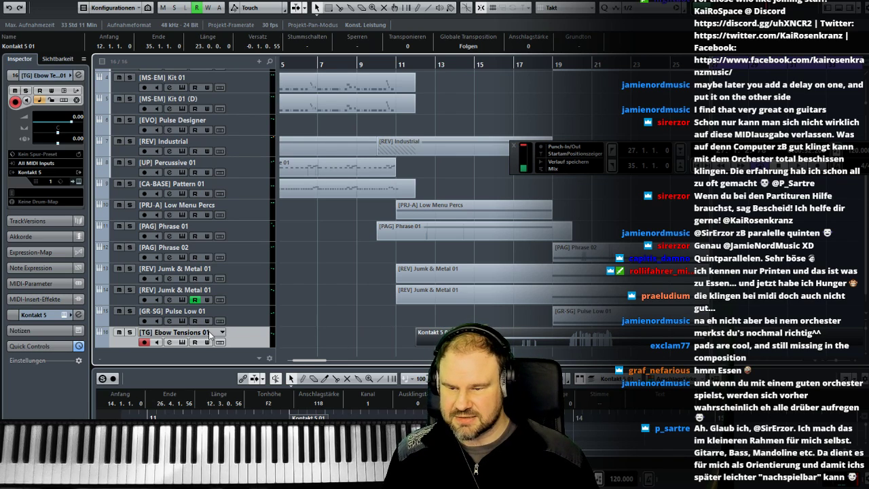
left_click(17, 47)
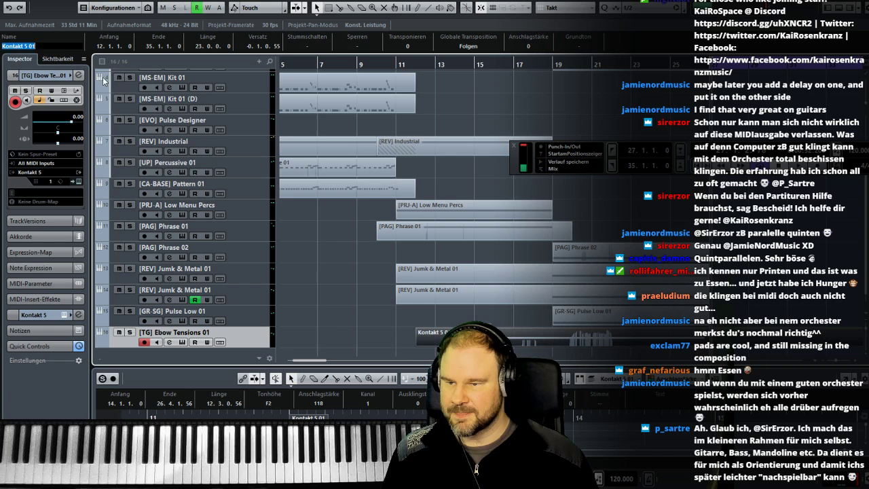
type("[TG] Ebow Tensions 01")
key("Return")
- In the mixer, pan [TG] Ebow Tensions 01 to R67 and lower its level to -8.77 dB
key("F3")
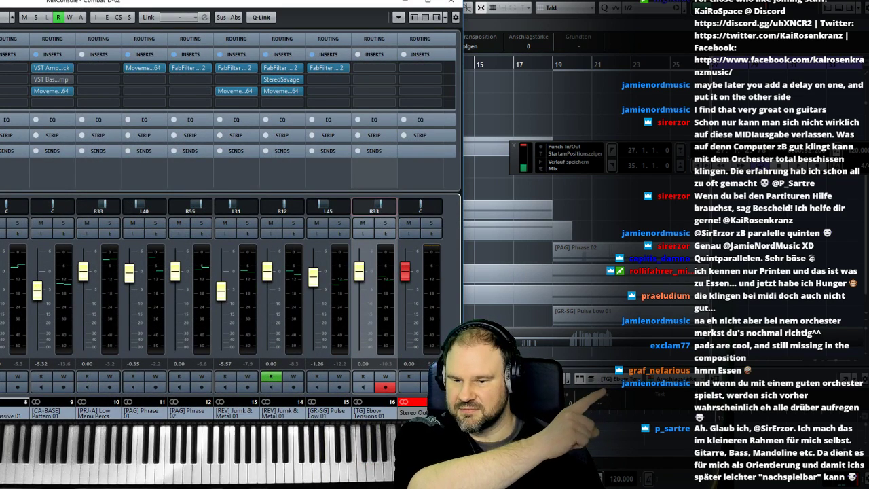
left_click_drag(359, 277, 362, 307)
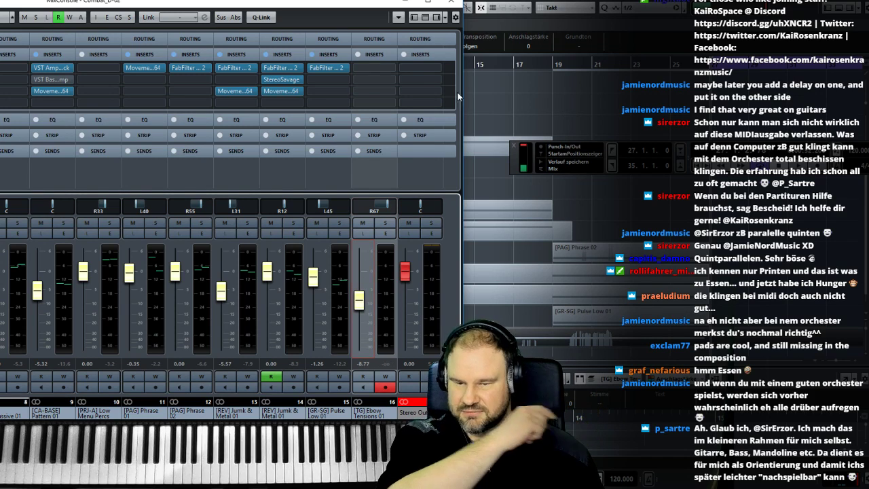
- Insert the Movement_x64 effect on the [TG] Ebow Tensions 01 channel and load its 020. Cutting Ice preset
left_click(369, 70)
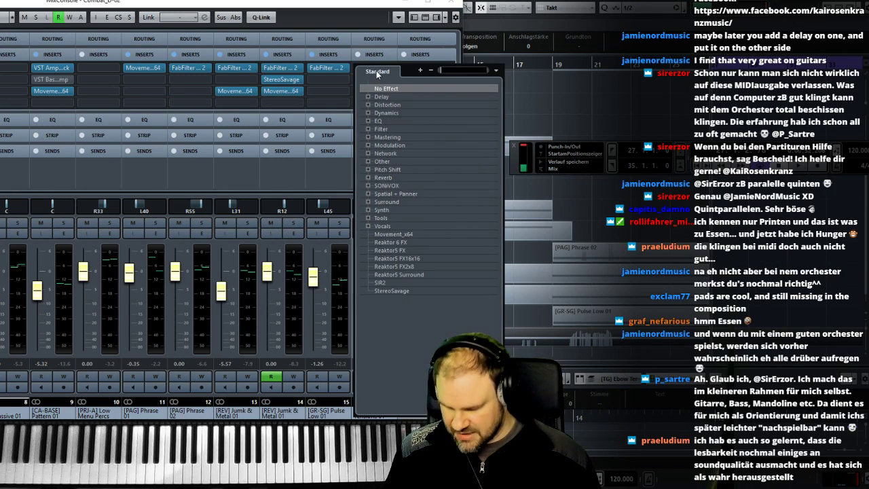
type("move")
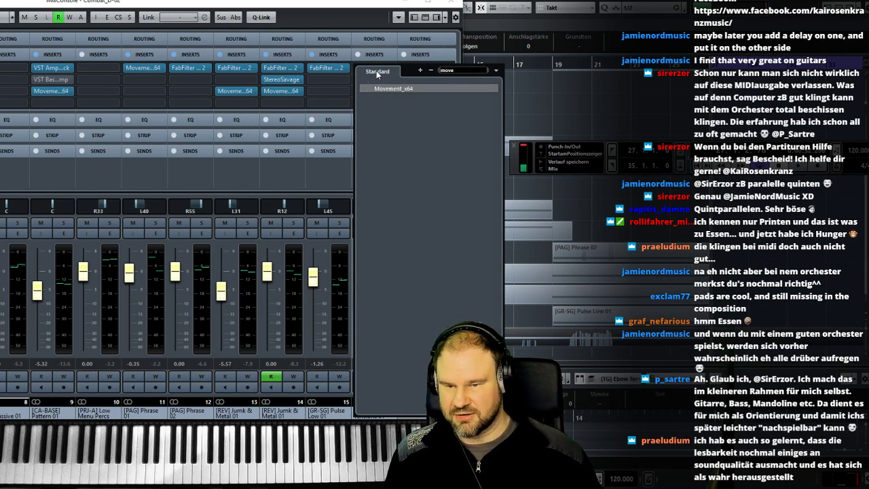
left_click(397, 89)
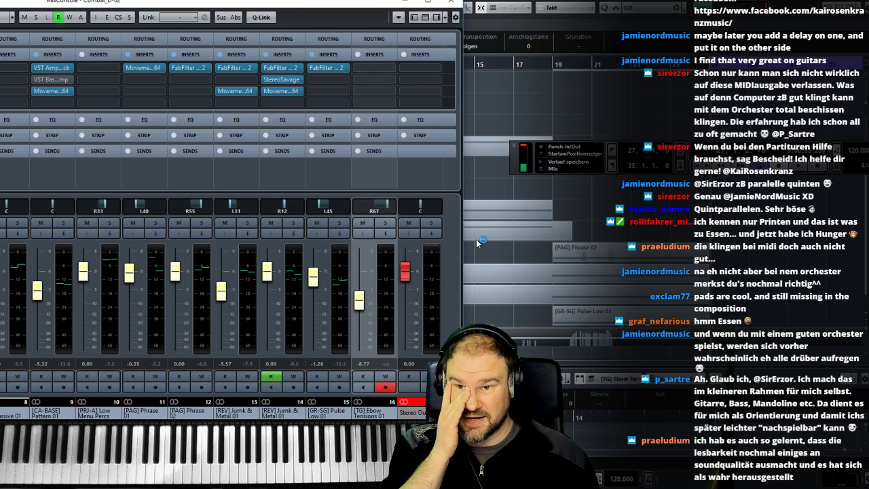
left_click_drag(495, 203, 181, 112)
left_click(154, 150)
scroll(327, 339, "down", 3)
left_click(304, 312)
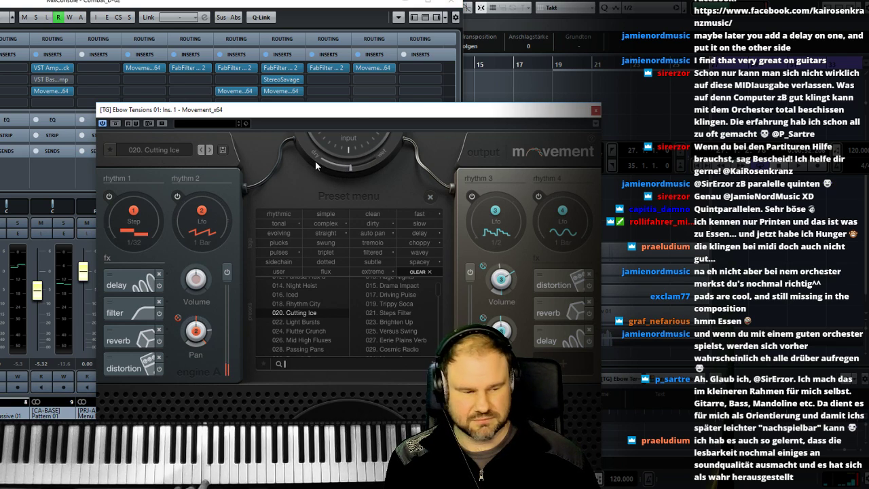
left_click(596, 110)
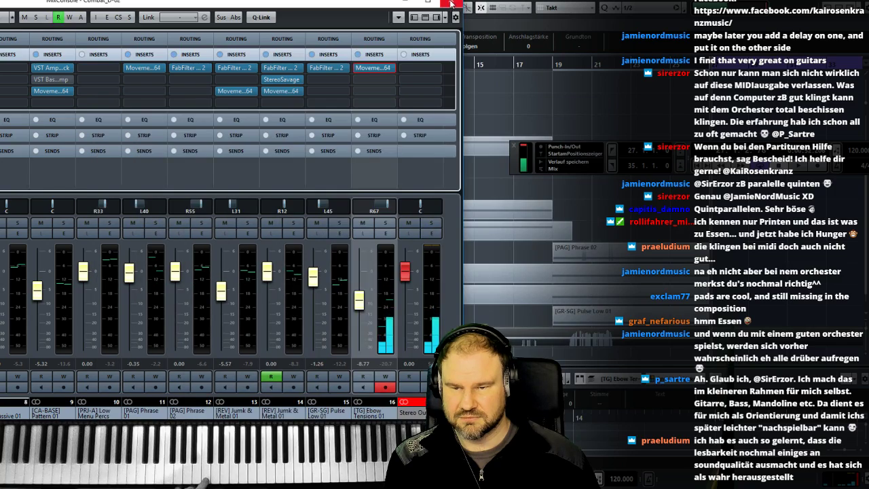
- Raise the [TG] Ebow Tensions 01 level to 2.26 dB in the mixer, checking the balance with playback from bar 11
left_click(452, 3)
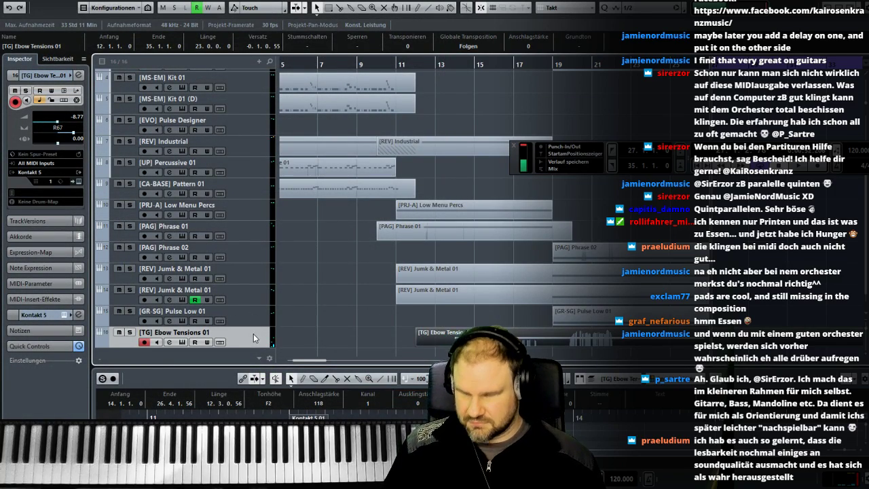
key("F3")
left_click_drag(363, 306, 367, 276)
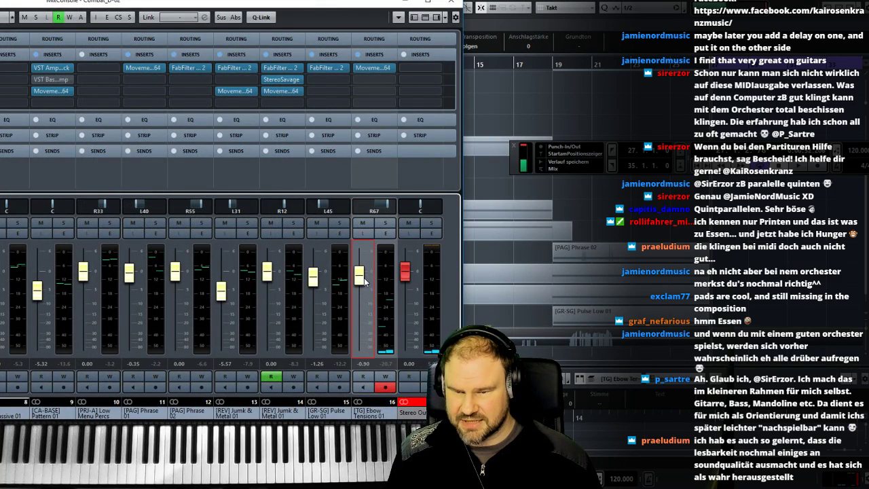
key("F3")
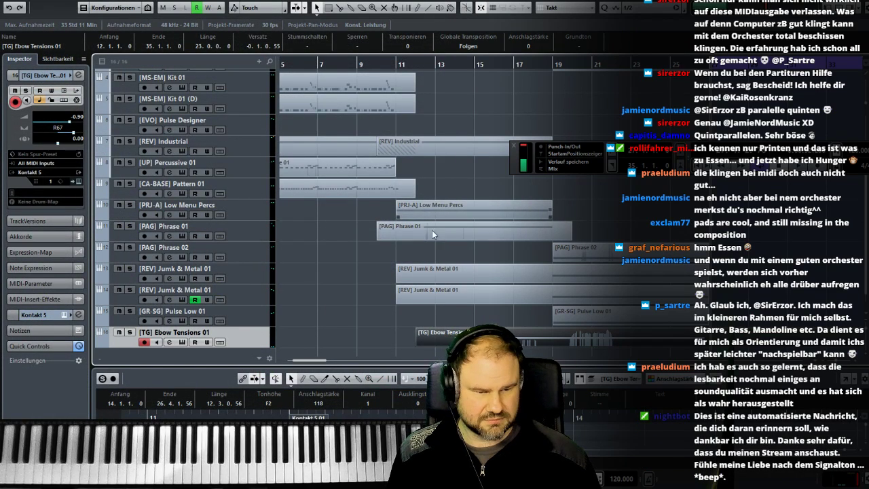
left_click(400, 65)
key("space")
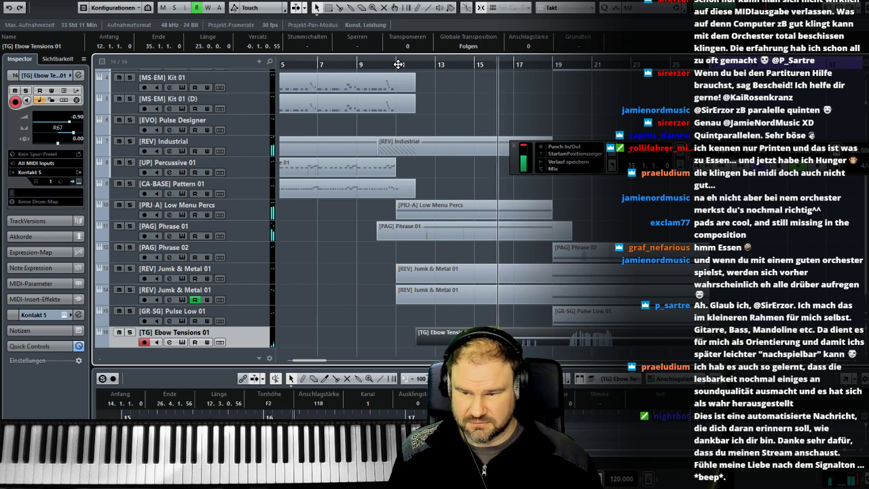
key("F3")
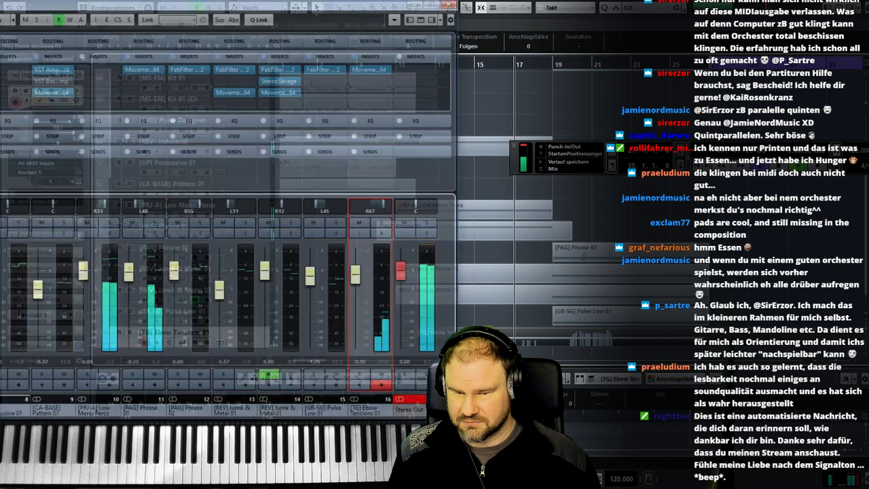
left_click_drag(360, 275, 360, 272)
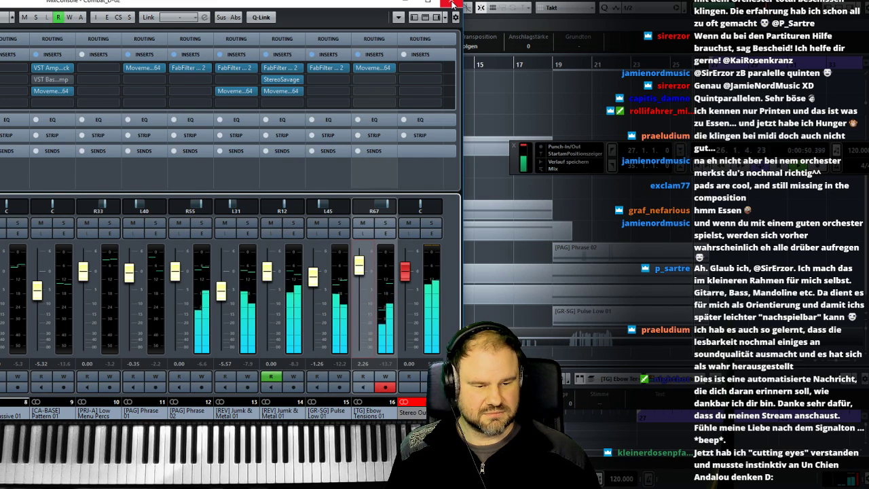
left_click(454, 4)
- Delete the surplus trailing section of the [TG] Ebow Tensions 01 part
left_click(508, 108)
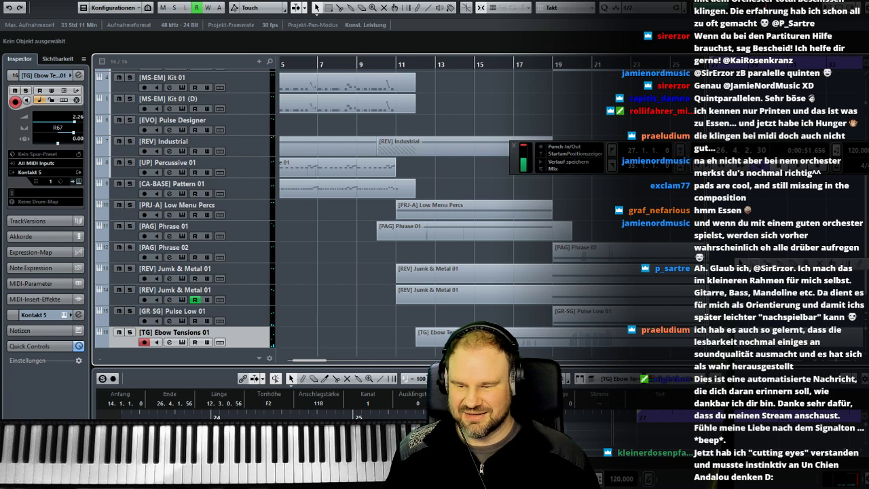
left_click(767, 263)
left_click(734, 336)
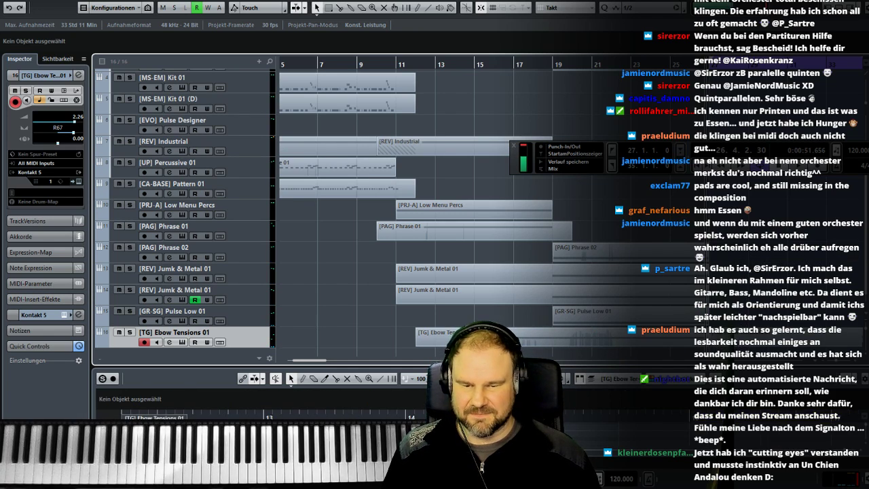
key("Delete")
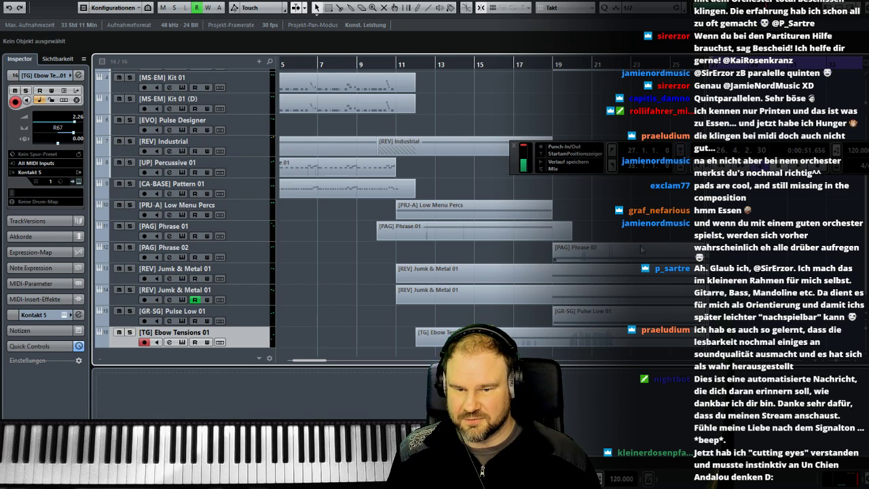
- Move the transport bar clear of the upper tracks and save the project as a new version
left_click_drag(516, 167, 410, 291)
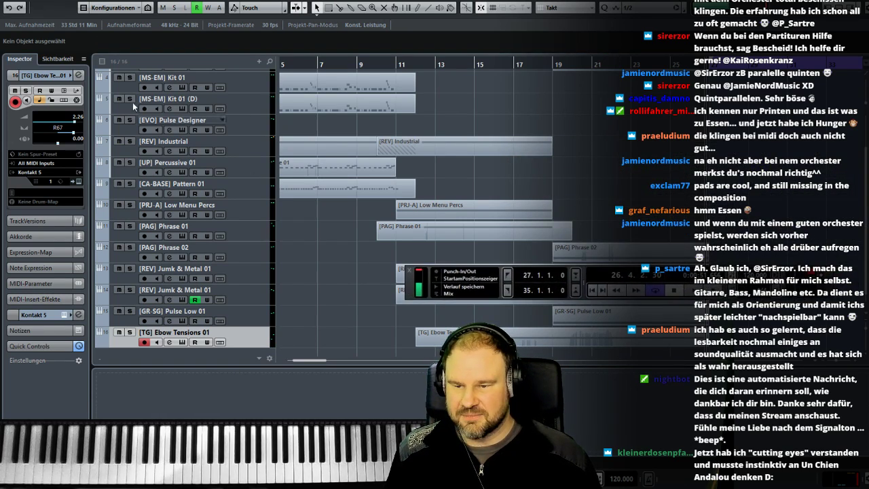
left_click(10, 0)
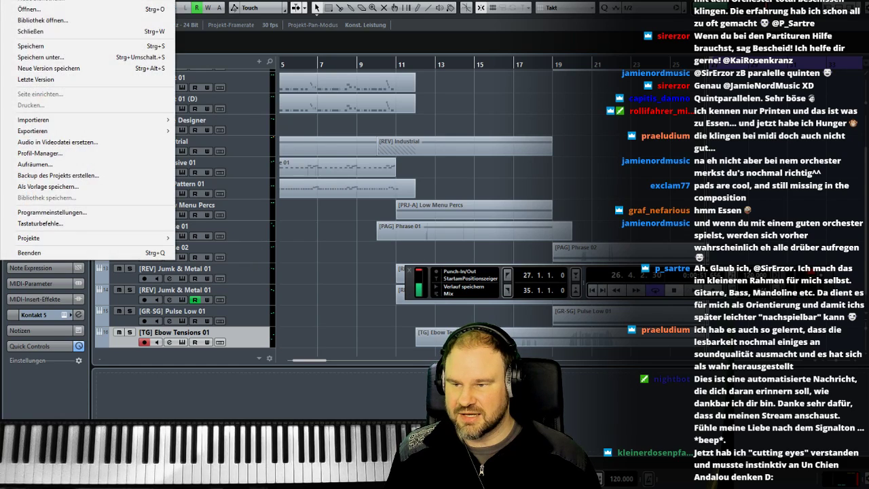
left_click(53, 70)
left_click(553, 65)
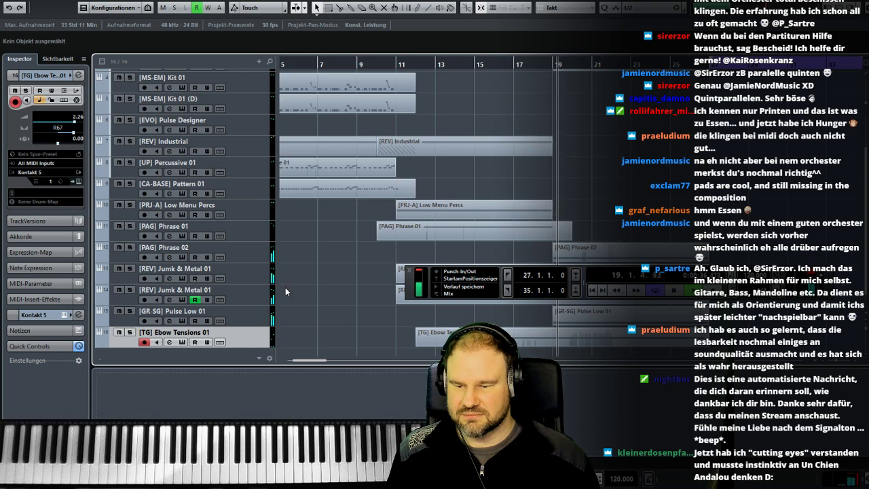
right_click(257, 339)
mouse_move(262, 342)
left_click(224, 353)
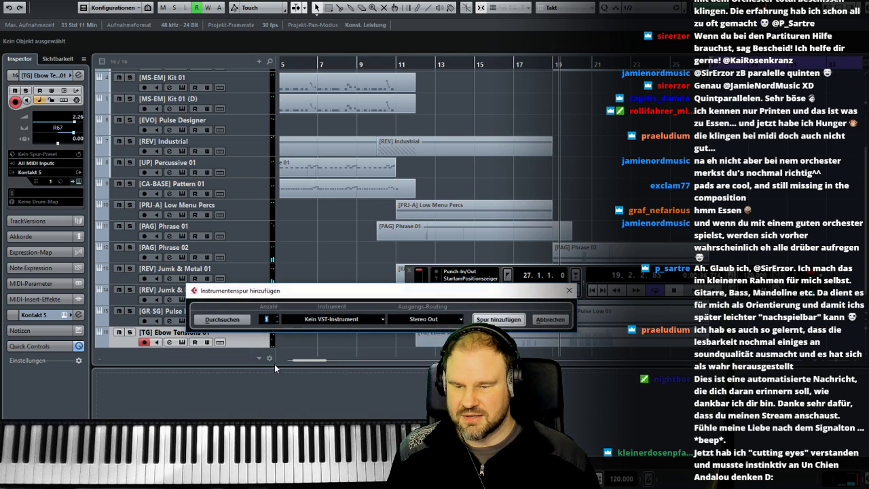
left_click(333, 319)
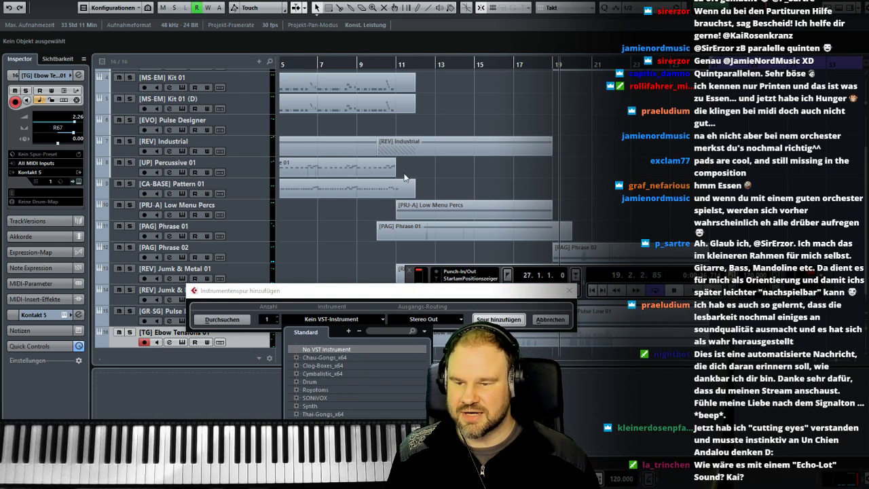
left_click(569, 291)
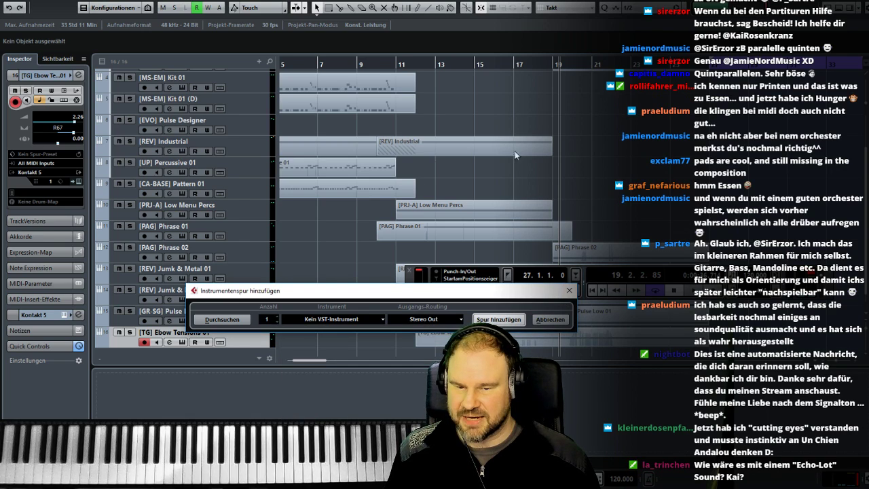
left_click(551, 319)
- Audition the sounds of the Drums and [JUG] Industrial Perc tracks on the keyboard
scroll(459, 166, "up", 3)
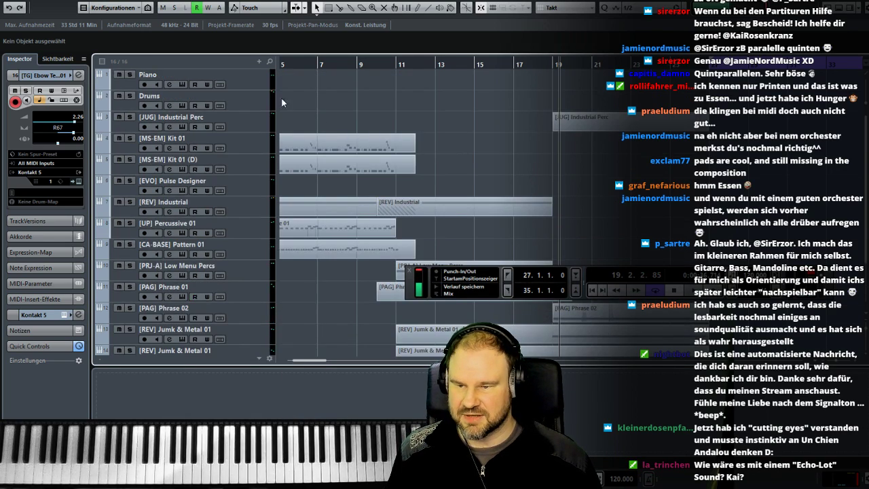
left_click(240, 106)
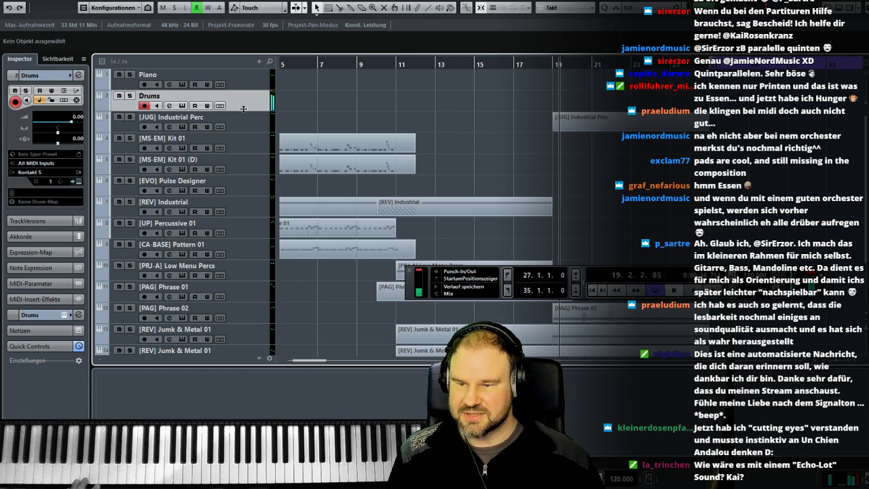
left_click(244, 122)
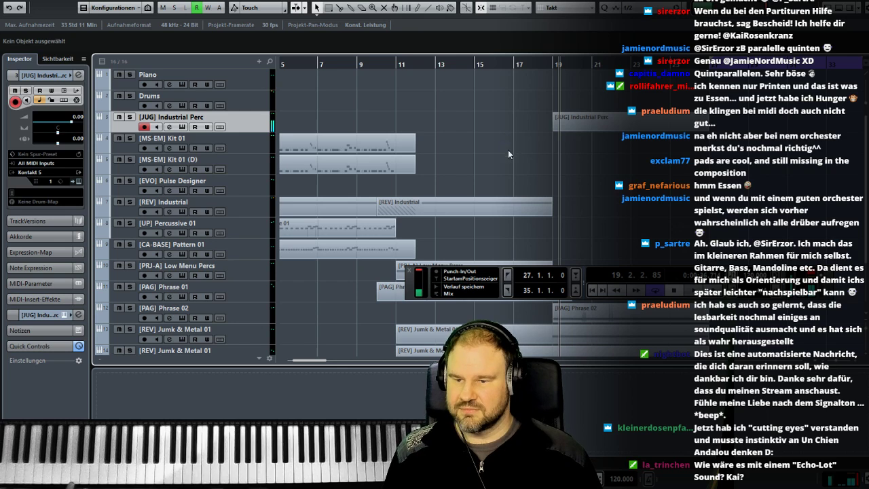
- Add one Kontakt 5 instrument track below [TG] Ebow Tensions 01, routed to Stereo Out
scroll(513, 192, "down", 3)
right_click(258, 330)
mouse_move(268, 336)
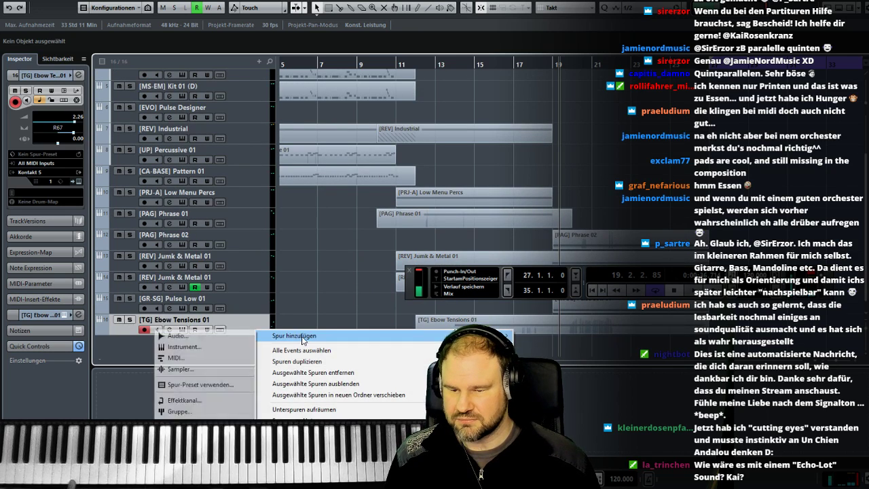
left_click(209, 347)
left_click(326, 319)
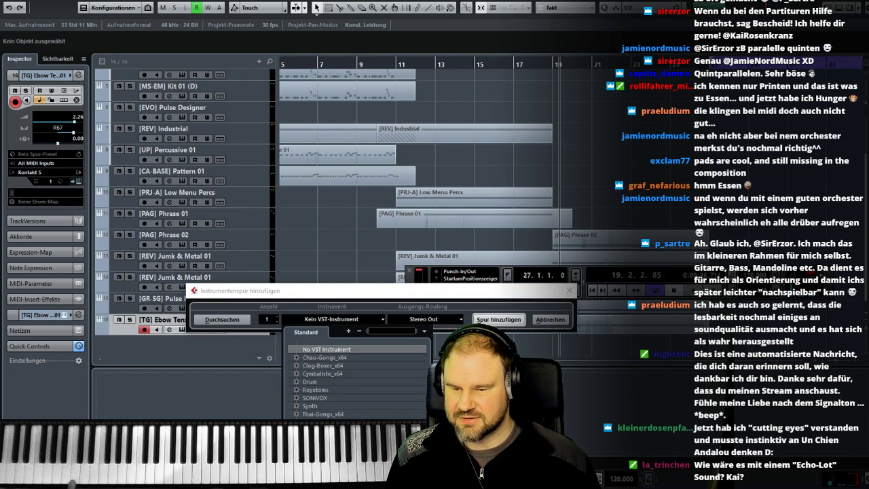
left_click(390, 415)
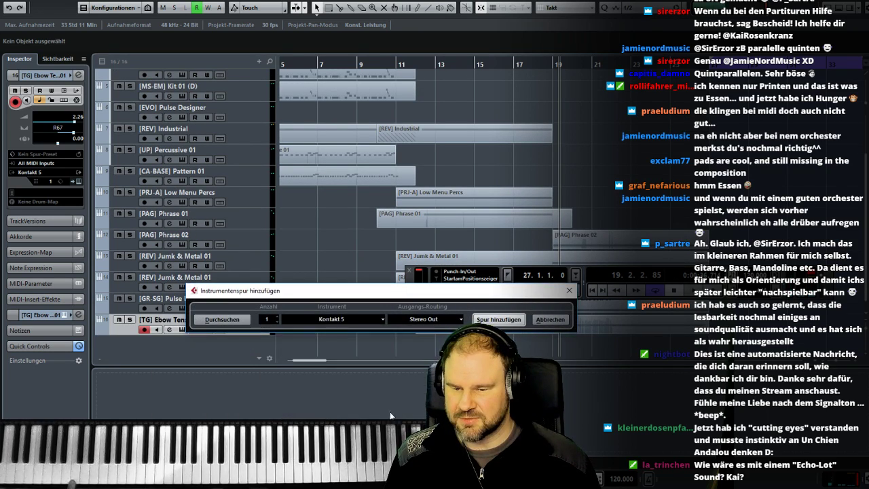
left_click(493, 319)
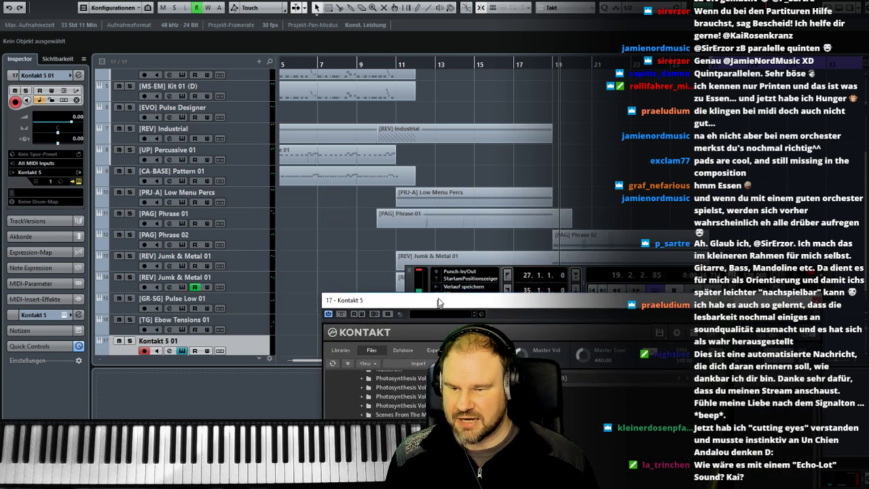
- Select [MS-EM] Kit 01 and [MS-EM] Kit 01 (D) together for recording and rehearse a drum part over playback from bar 17
left_click(241, 113)
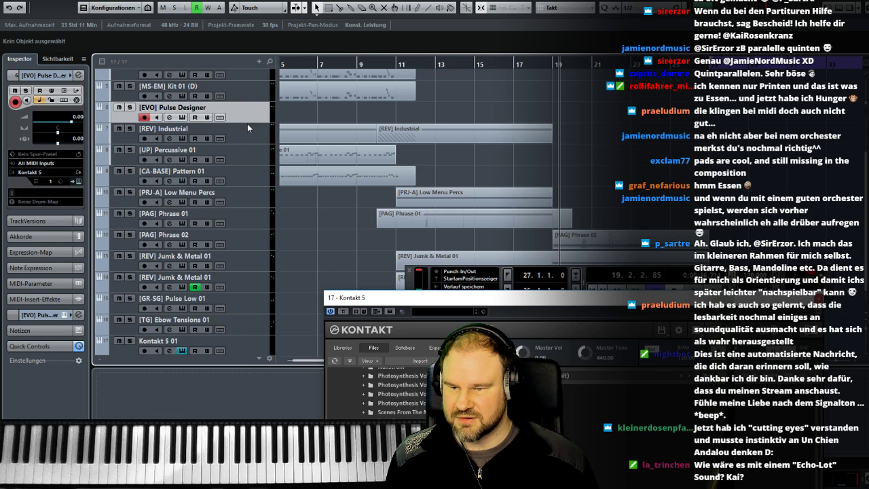
scroll(247, 124, "up", 3)
left_click(248, 154)
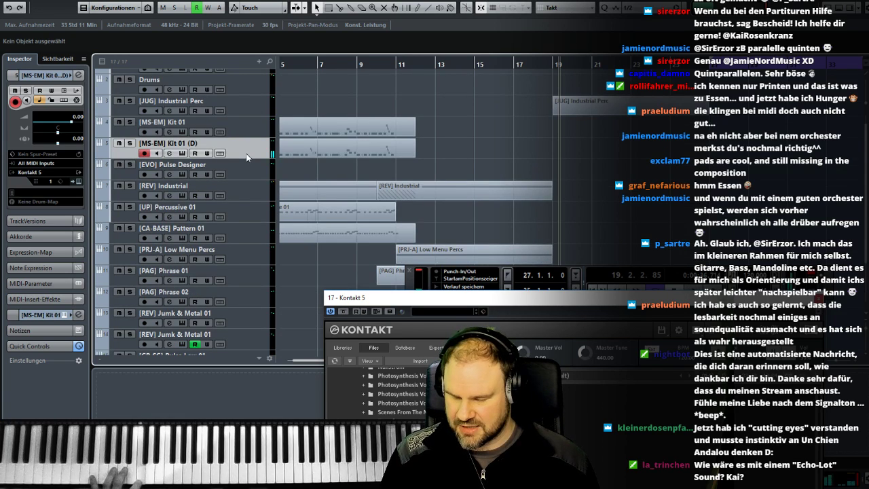
left_click(257, 133, "ctrl")
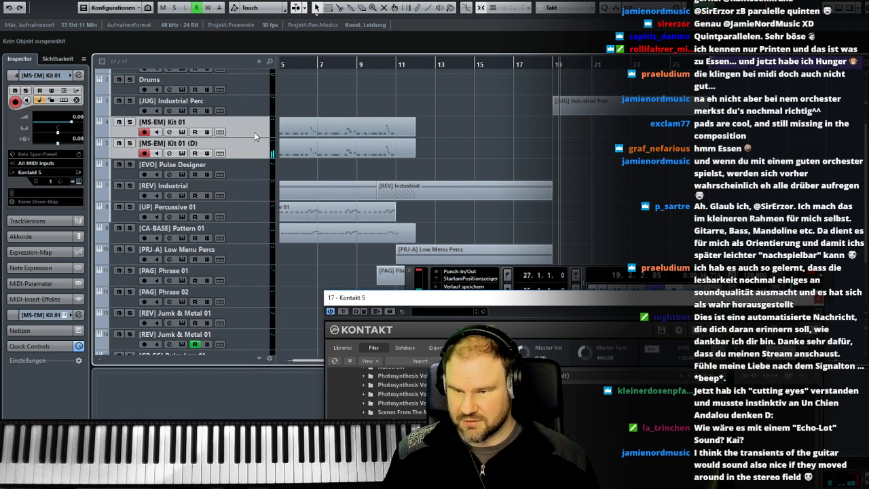
left_click(512, 63)
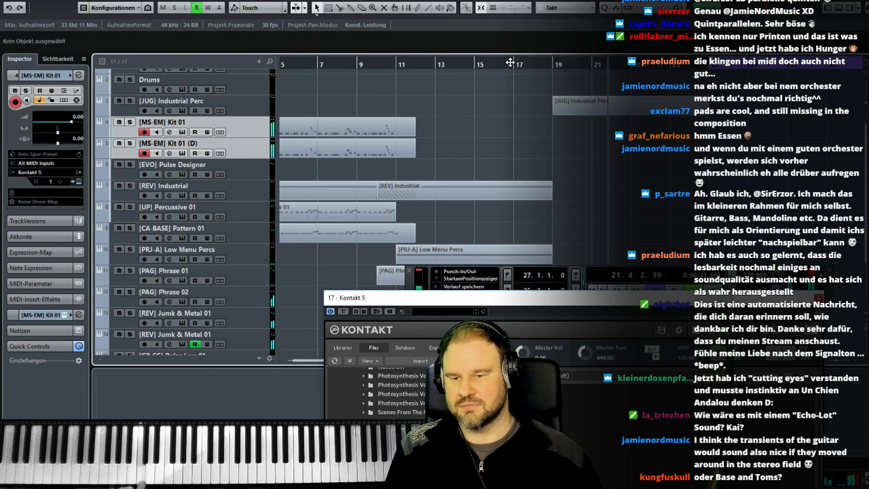
left_click_drag(519, 306, 438, 290)
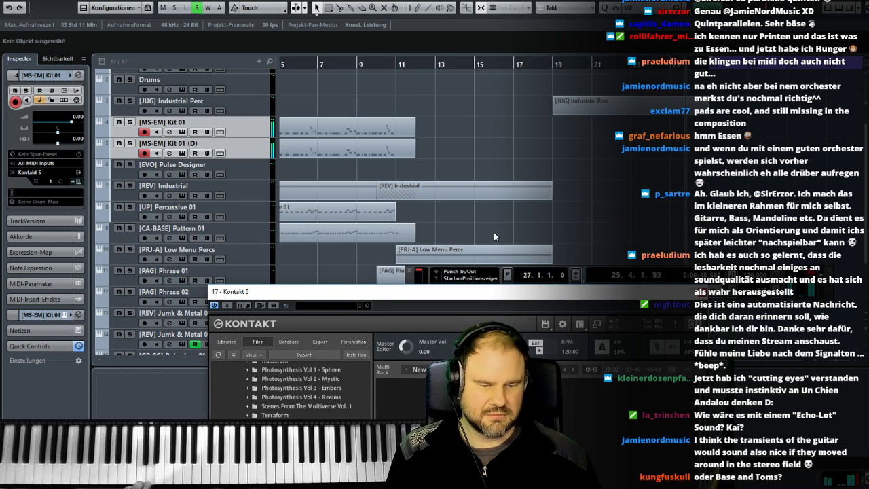
- Record a drum part from bar 17 on the [MS-EM] Kit 01 and [MS-EM] Kit 01 (D) tracks simultaneously
left_click(515, 66)
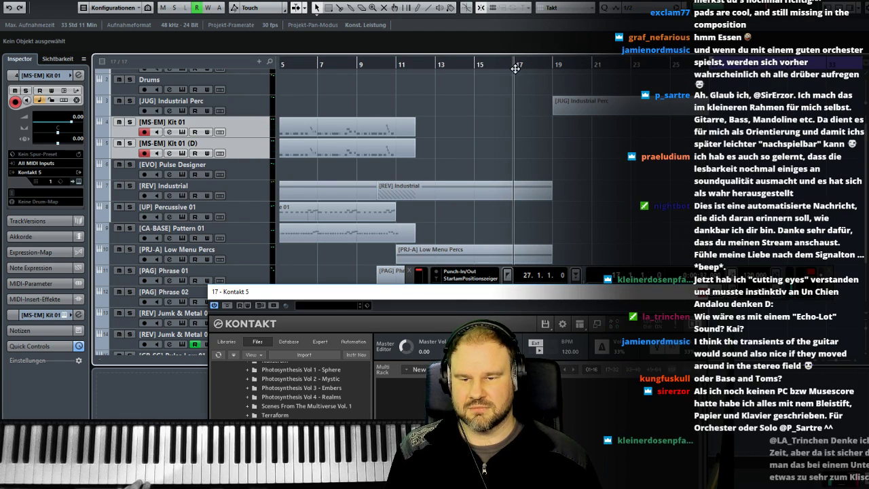
key("KP_Multiply")
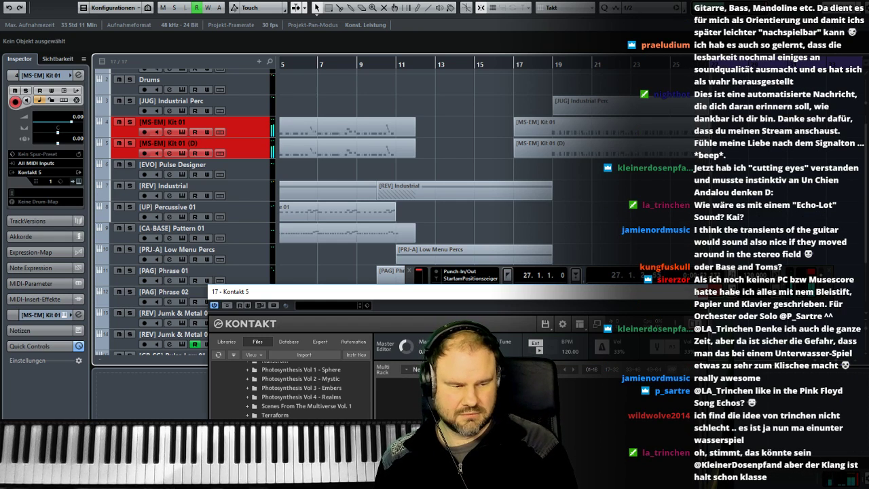
key("space")
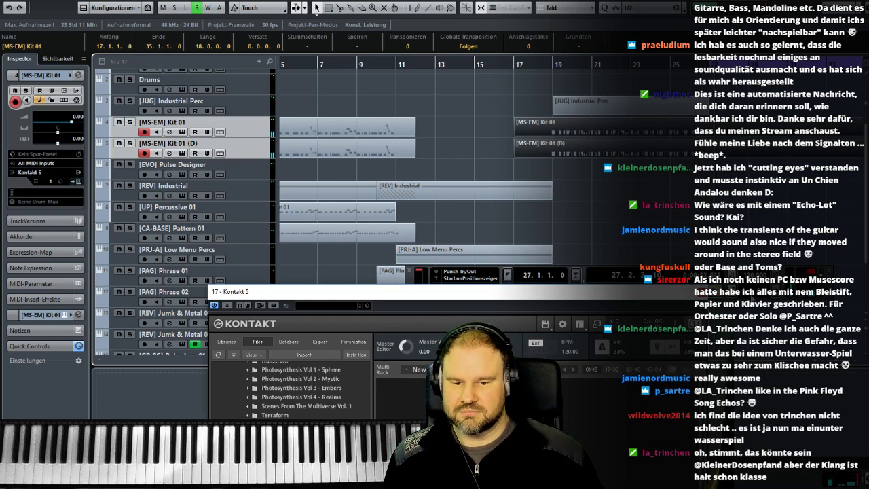
- Close the empty Kontakt 5 window, select the Drums track and open its 8DIO Zeus drum instrument
left_click(700, 292)
left_click(692, 230)
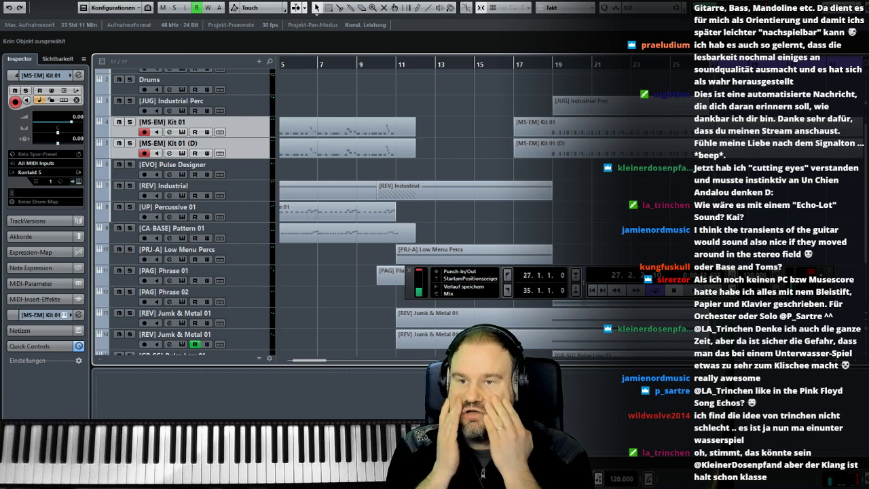
scroll(531, 187, "up", 1)
left_click(259, 101)
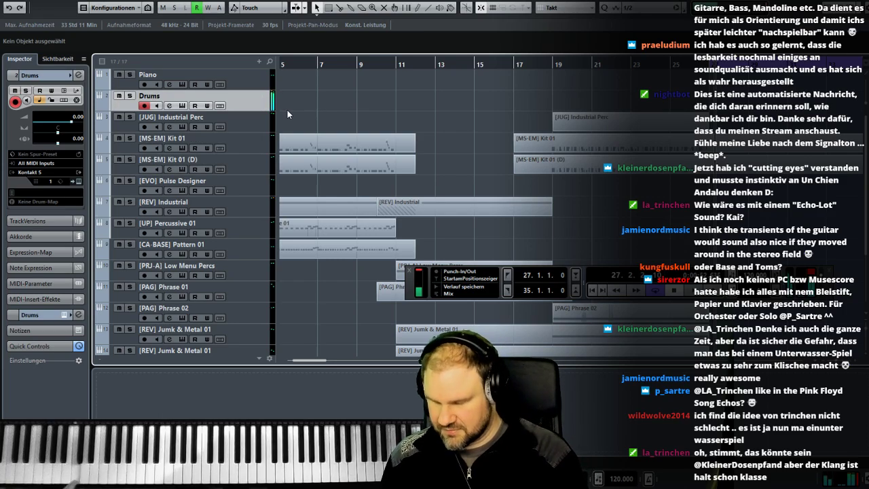
key("F3")
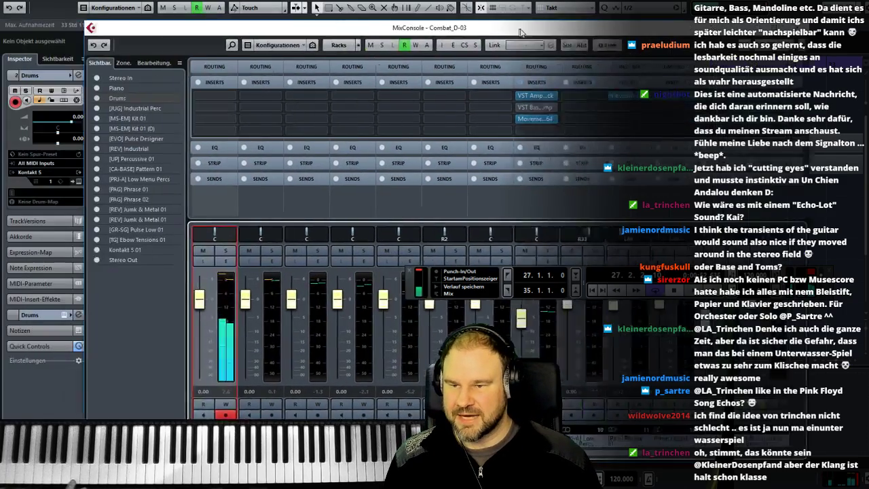
left_click_drag(520, 32, 572, 33)
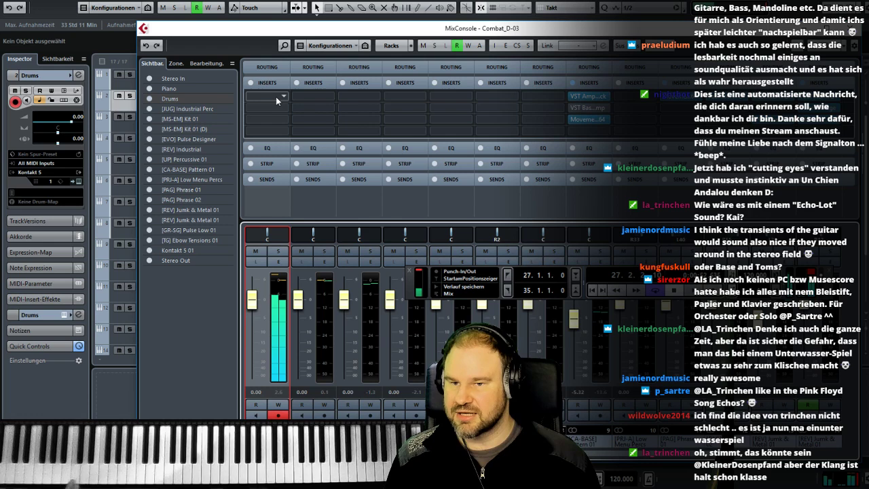
key("F3")
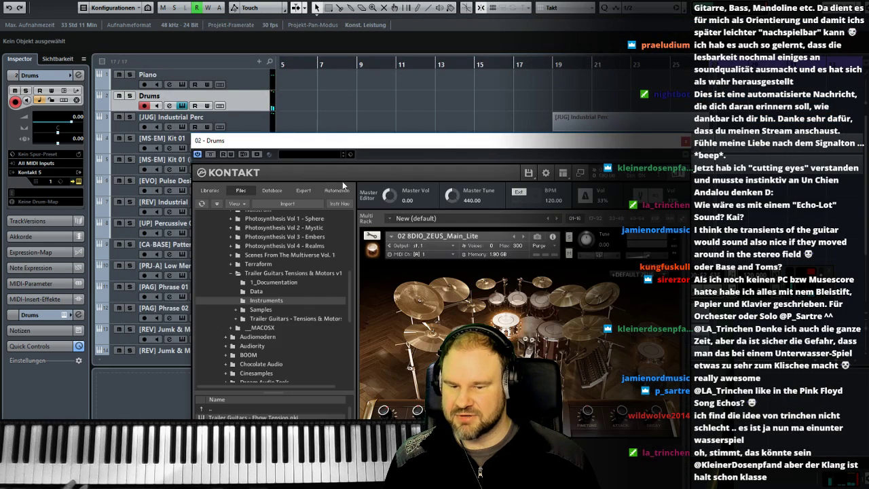
left_click_drag(406, 141, 295, 50)
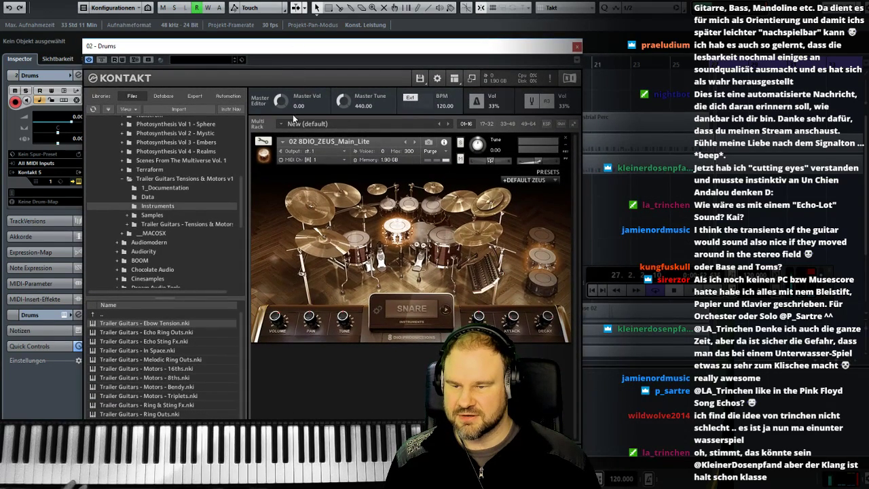
- Audition the STADIUM ROCK and HEAVY SET presets of the Zeus drum kit and settle on STADIUM ROCK
left_click(523, 181)
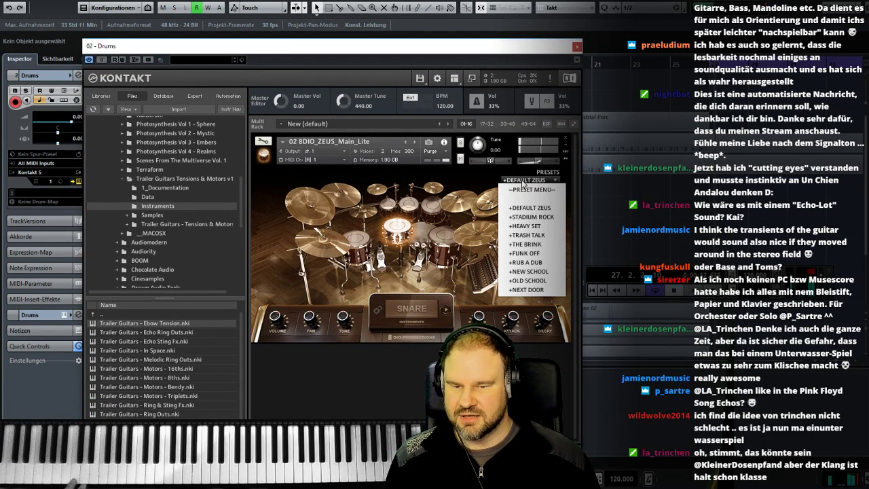
left_click(546, 217)
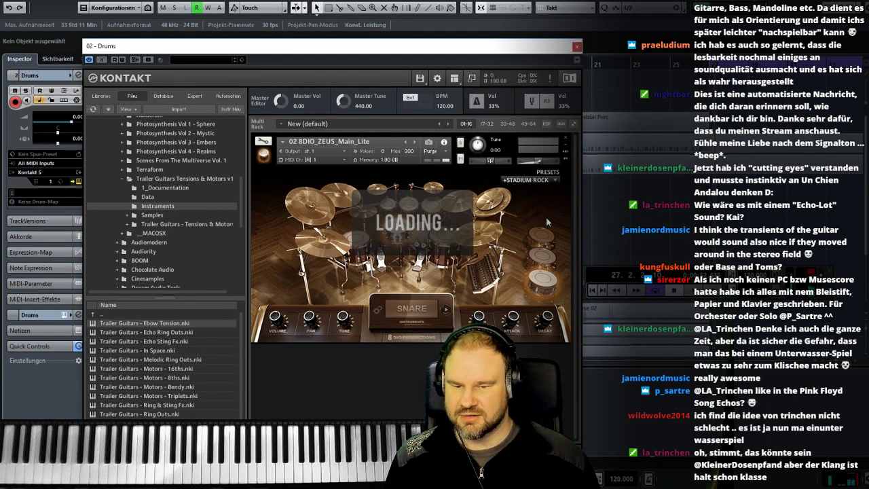
left_click(530, 181)
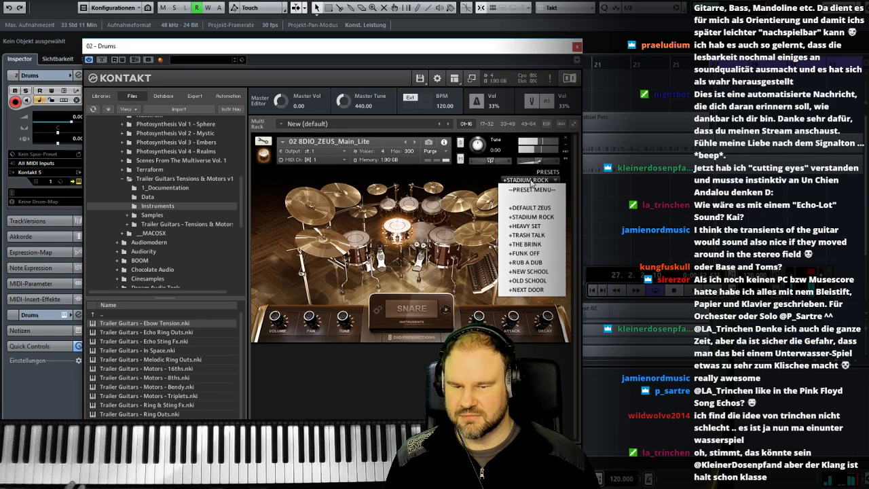
left_click(547, 226)
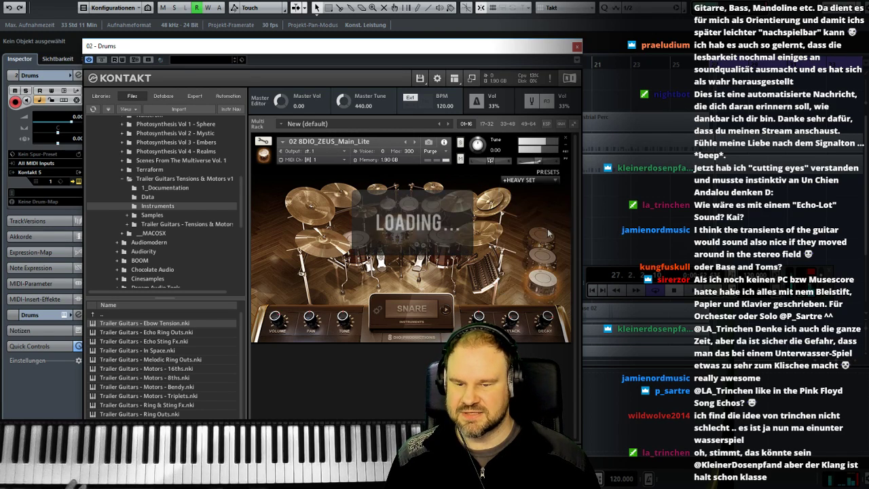
left_click(533, 180)
left_click(534, 216)
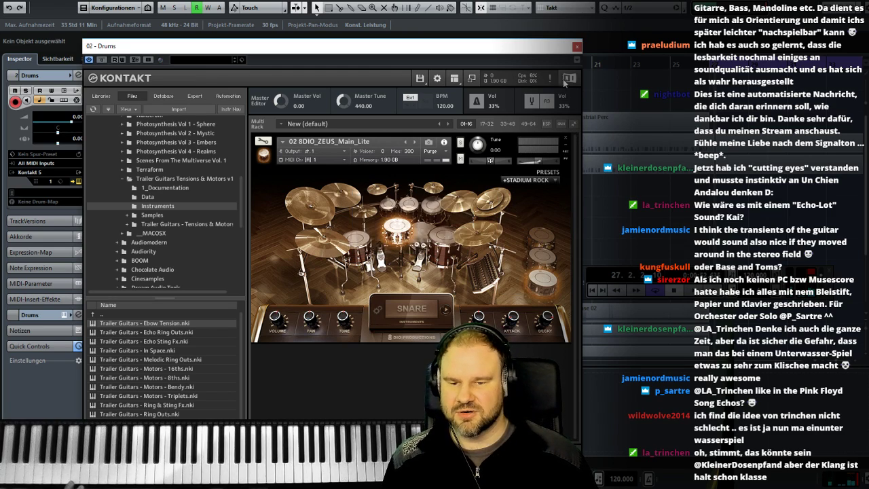
left_click(577, 47)
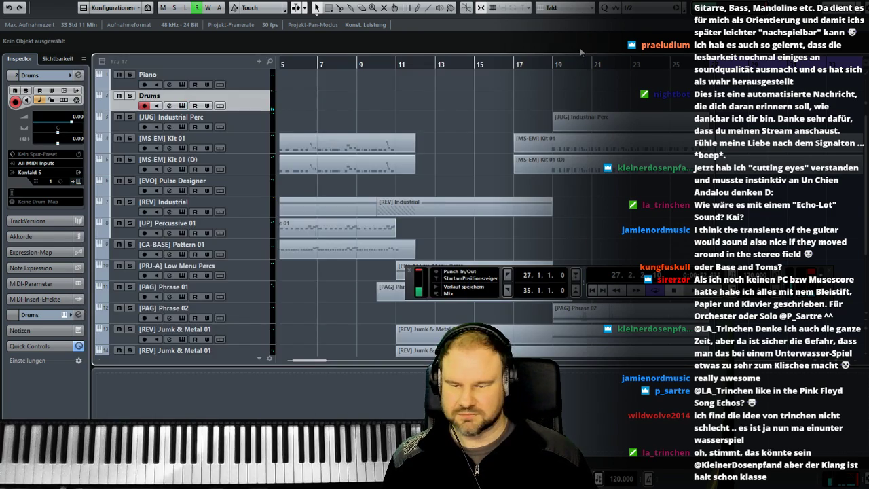
- Insert FabFilter Pro-Q 2 as the first insert effect on the Drums channel
key("F3")
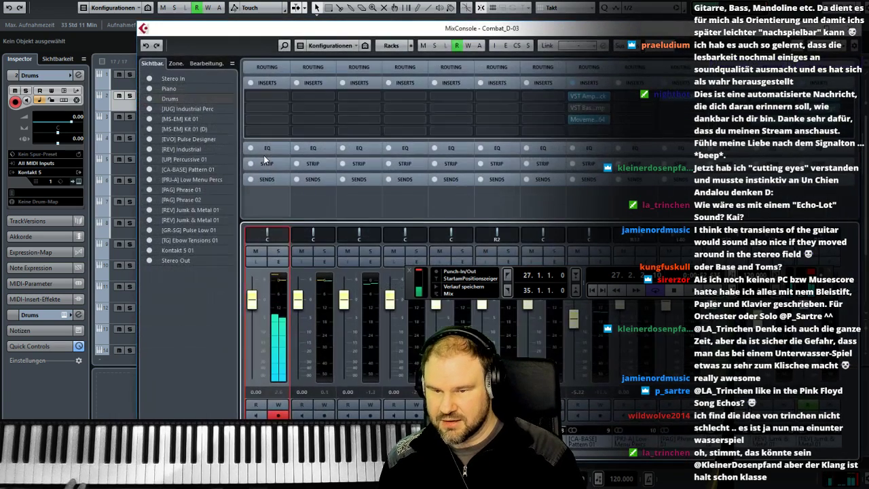
left_click(264, 105)
type("eq")
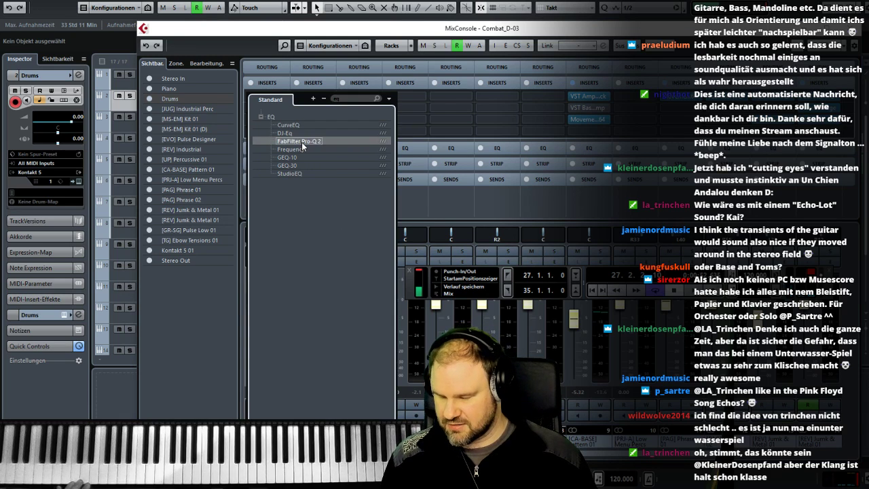
left_click(299, 141)
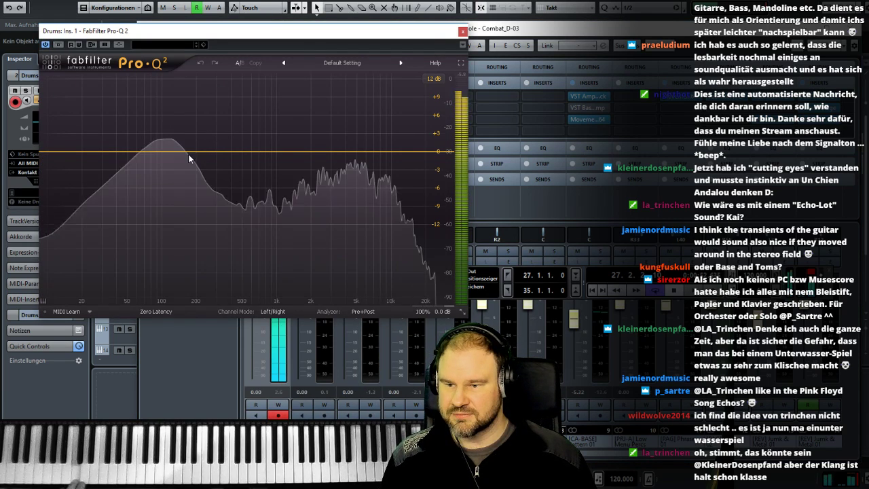
- Add an EQ band on the Drums channel, change it to High Cut and set its frequency to about 2849 Hz
left_click_drag(194, 150, 226, 171)
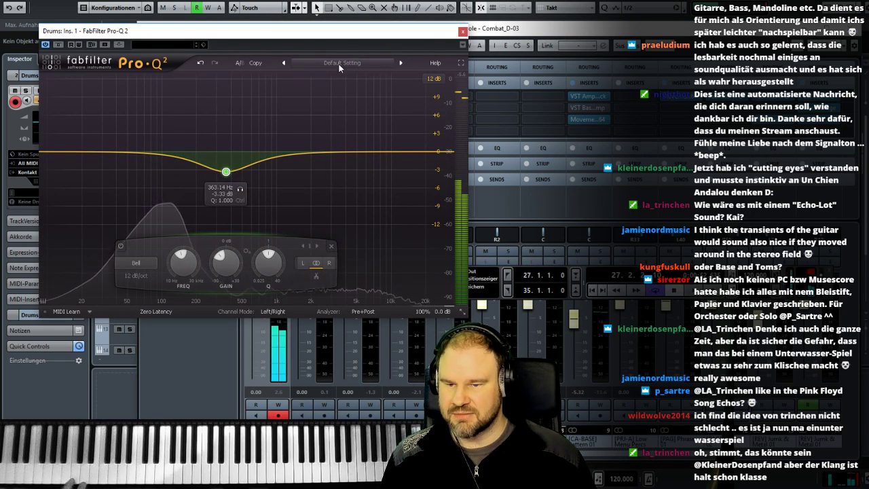
left_click(341, 64)
left_click(281, 92)
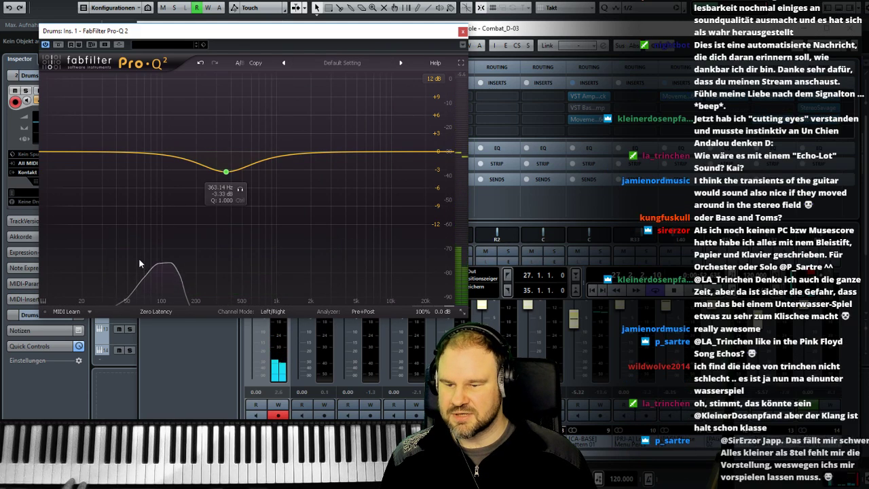
left_click(151, 267)
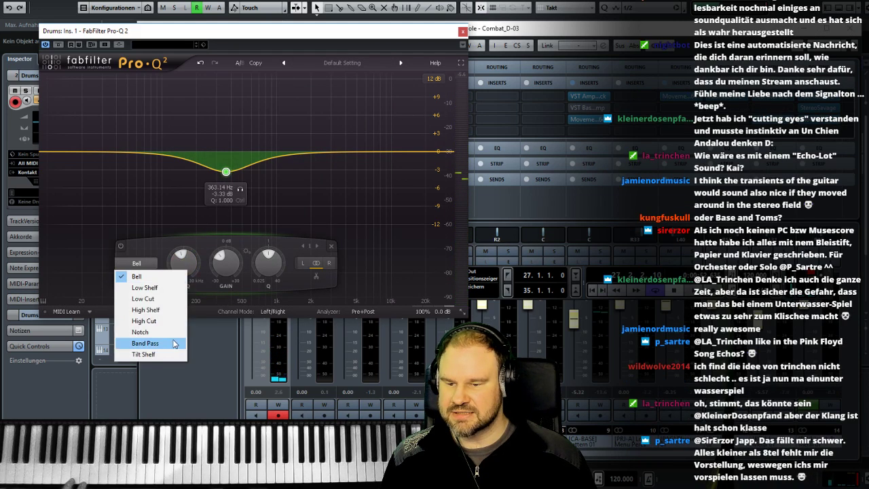
left_click(157, 317)
left_click_drag(226, 151, 329, 152)
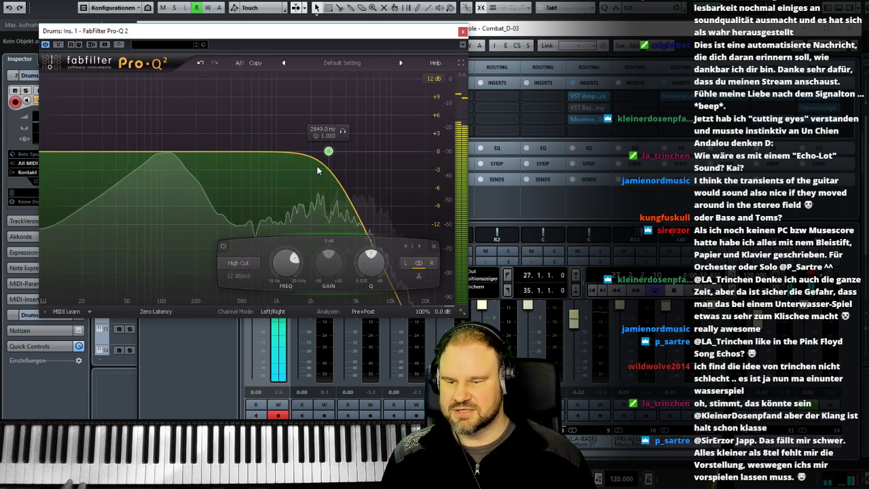
left_click(463, 30)
- Insert IMPusher Stereo as the second insert effect on the Drums channel and close the mixer
left_click(269, 107)
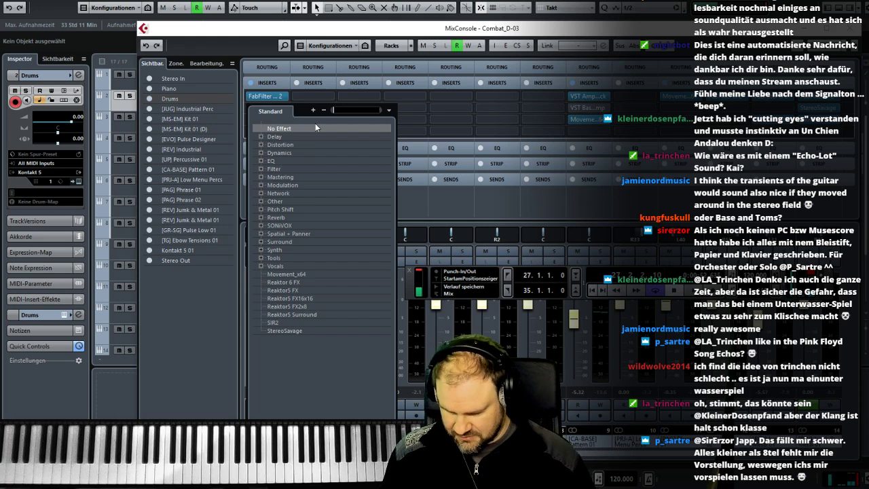
type("imp")
left_click(305, 161)
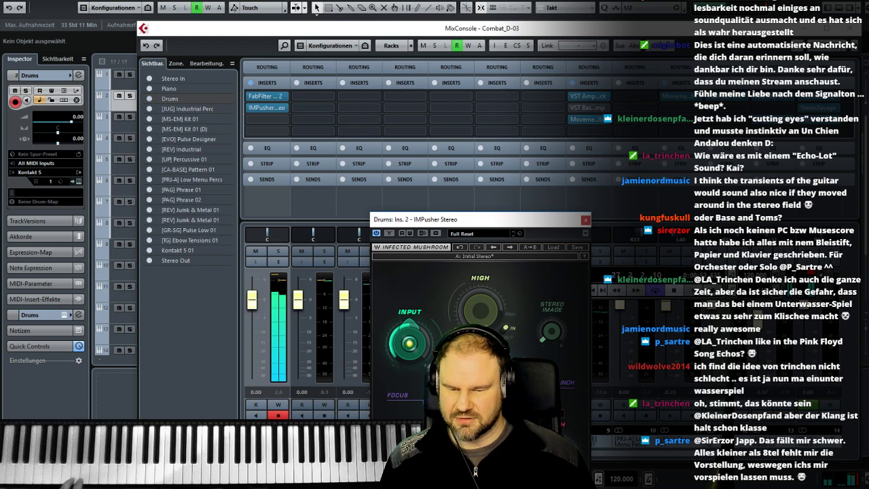
left_click(585, 221)
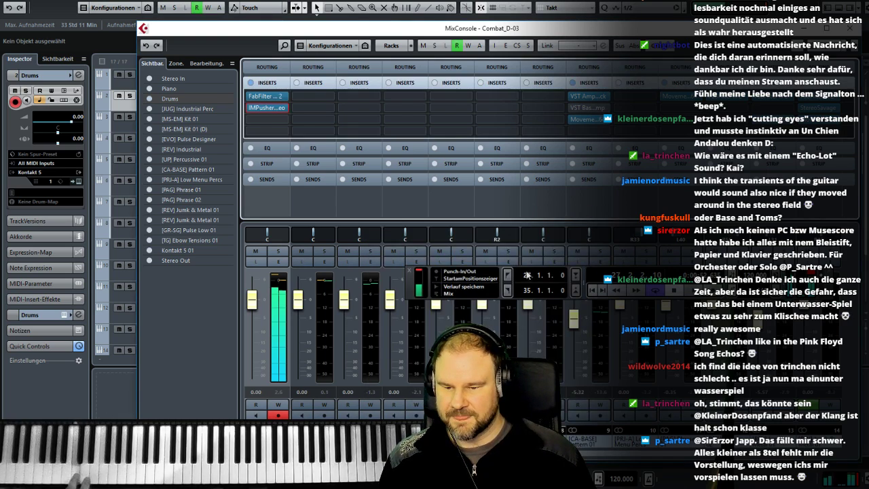
left_click(850, 28)
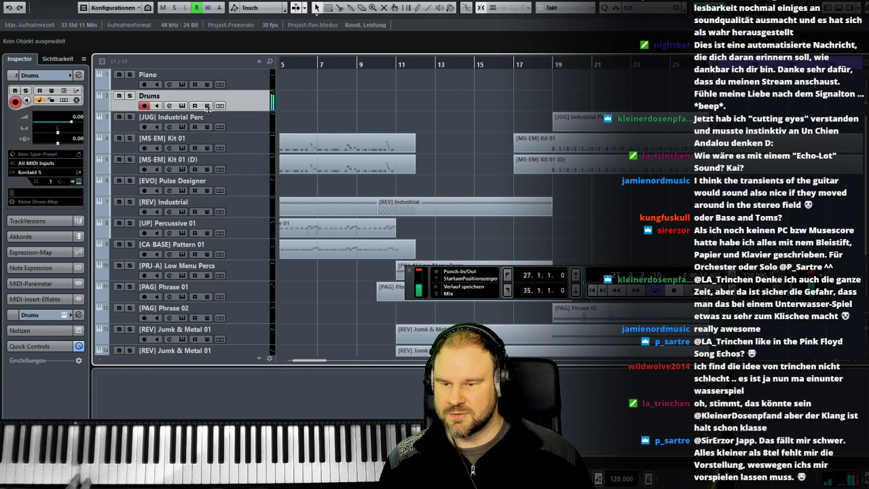
- Tune the Zeus drum kit of the Drums track down to -10.00
left_click(182, 105)
left_click_drag(479, 161, 478, 164)
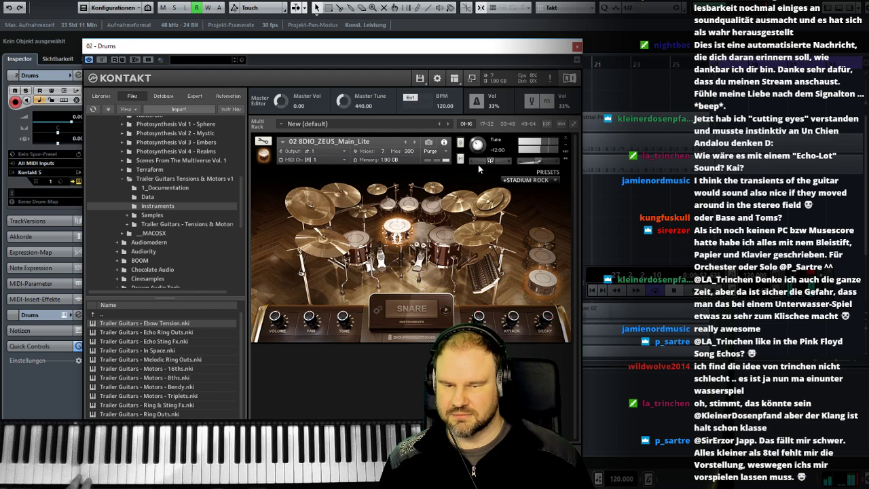
left_click_drag(478, 164, 480, 158)
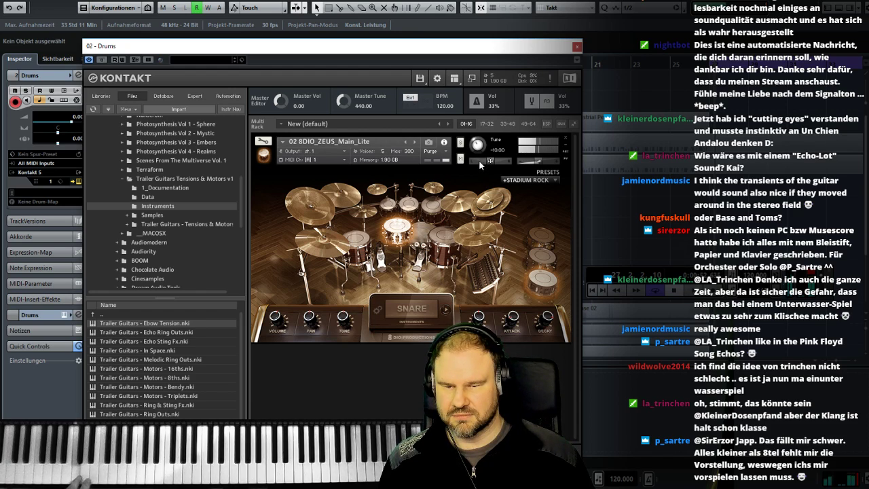
left_click(576, 47)
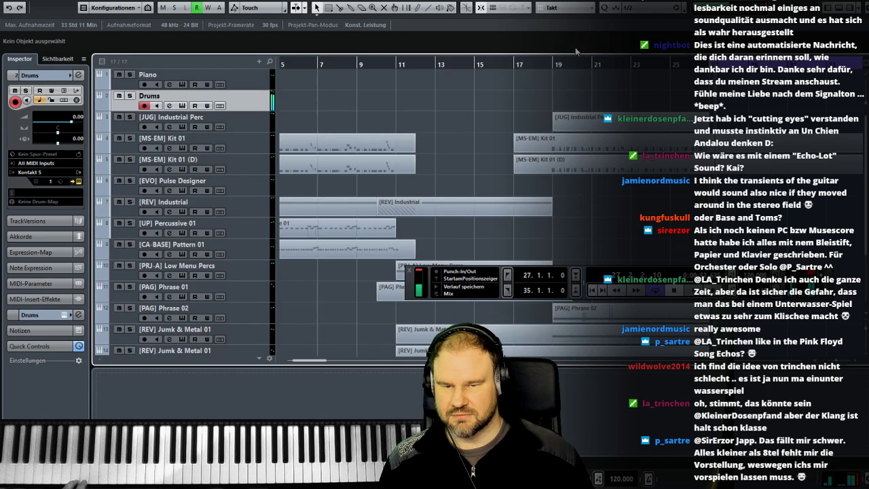
- Play the arrangement from around bar 17 to try out the detuned drum kit, and check its instrument window
double_click(525, 62)
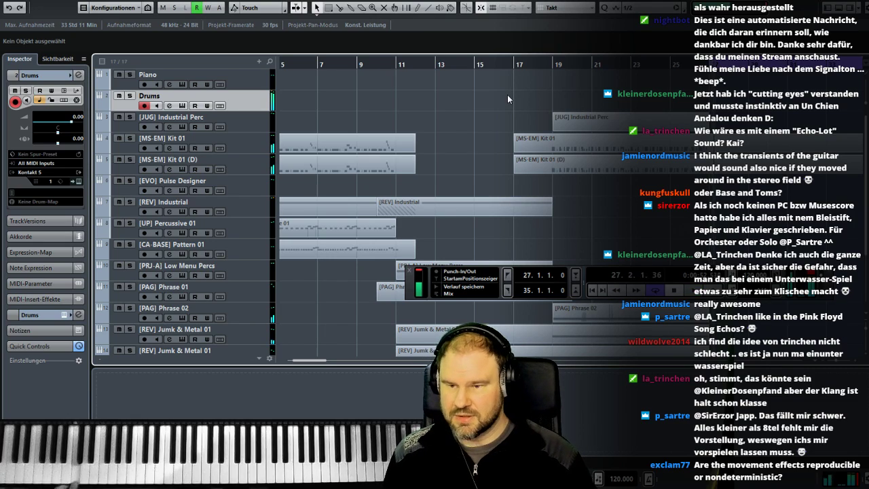
left_click(183, 106)
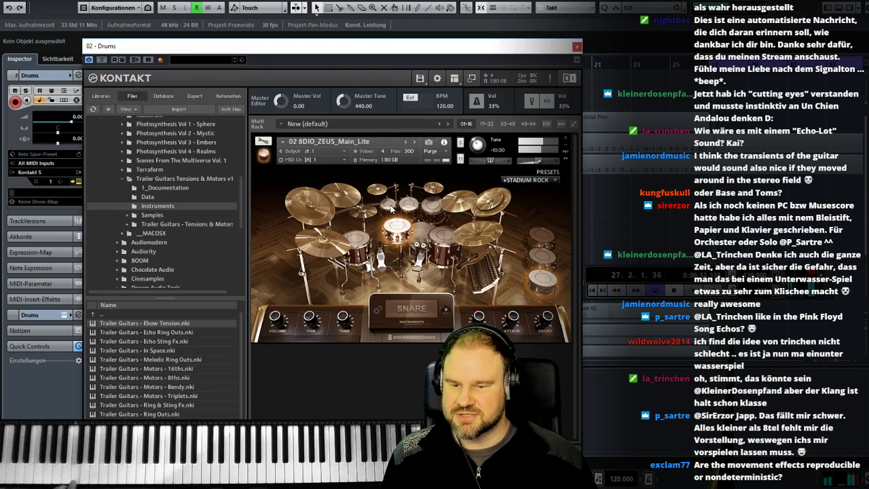
left_click(577, 46)
- Raise the High Cut frequency in the Drums channel's Pro-Q 2 to about 7395 Hz
key("F3")
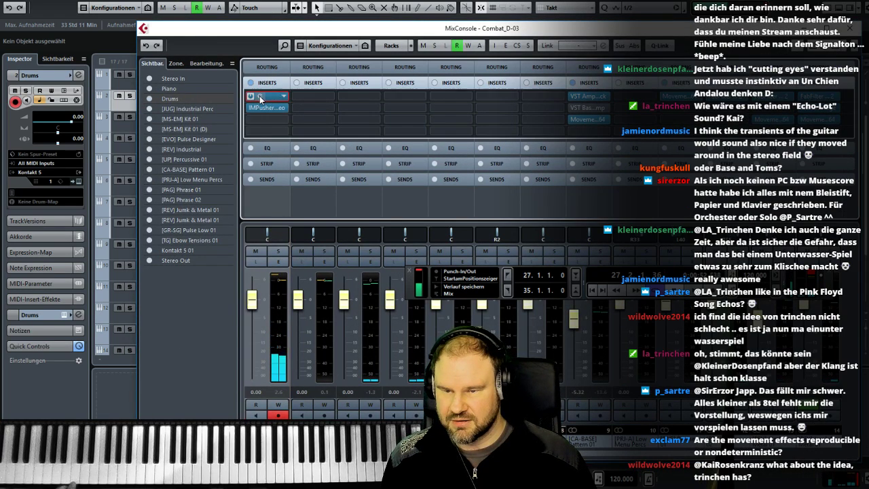
left_click(260, 96)
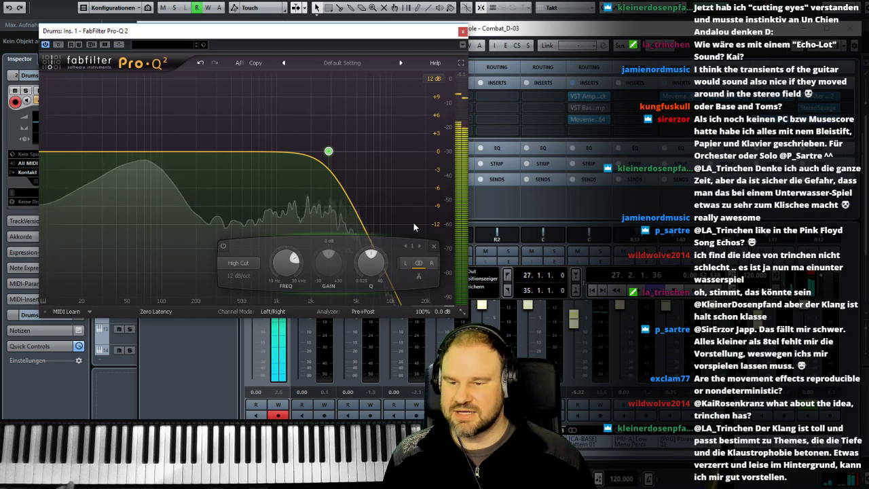
left_click_drag(330, 150, 371, 156)
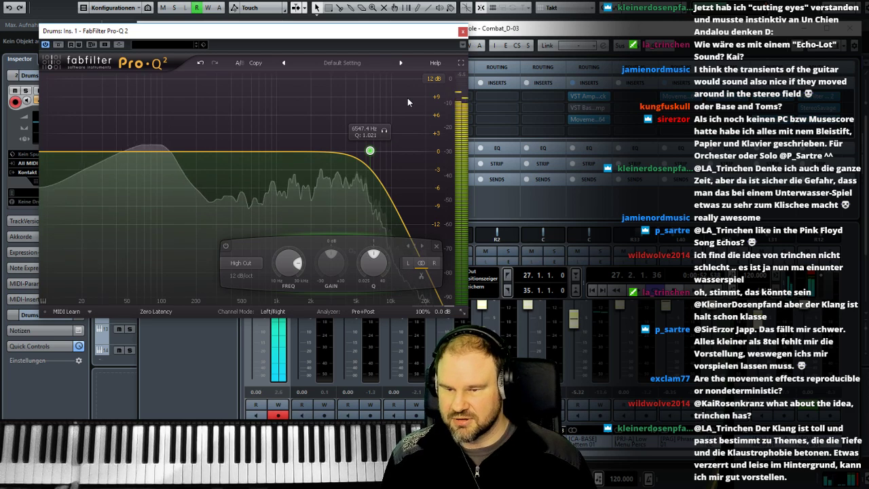
left_click_drag(372, 153, 377, 154)
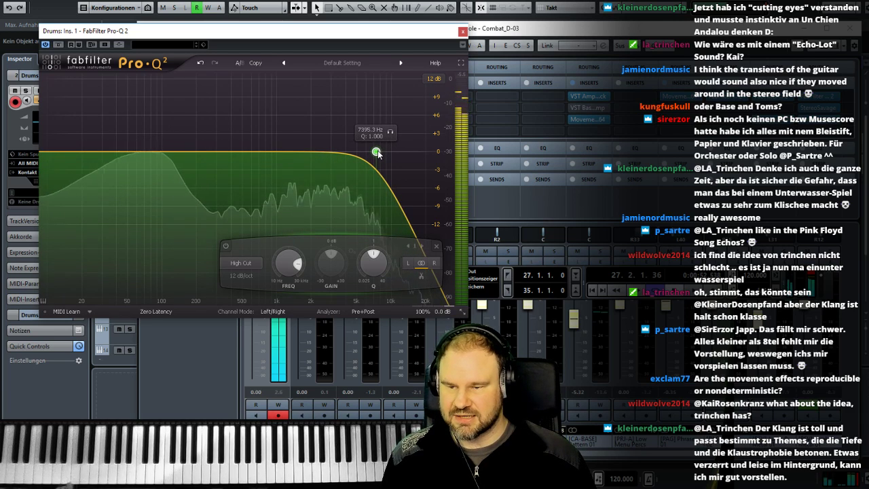
left_click(462, 31)
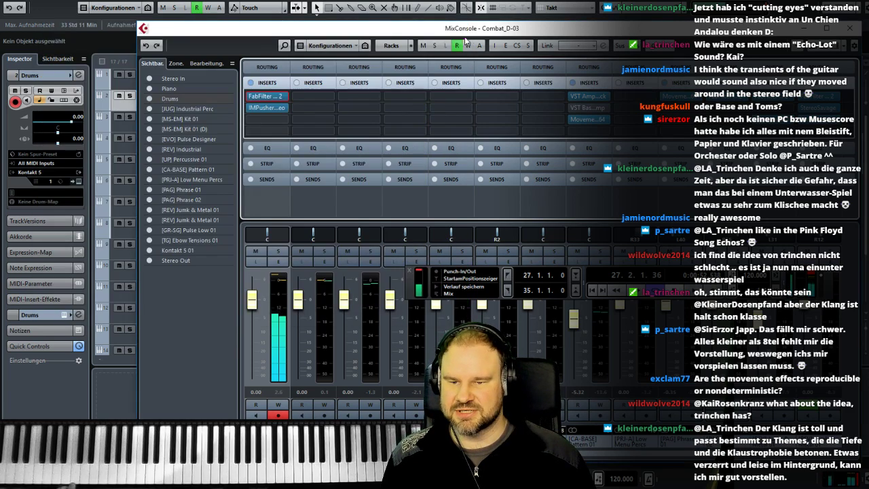
- Lower the Drums channel's level to -4.62 dB and pan it to L21
left_click_drag(250, 304, 250, 321)
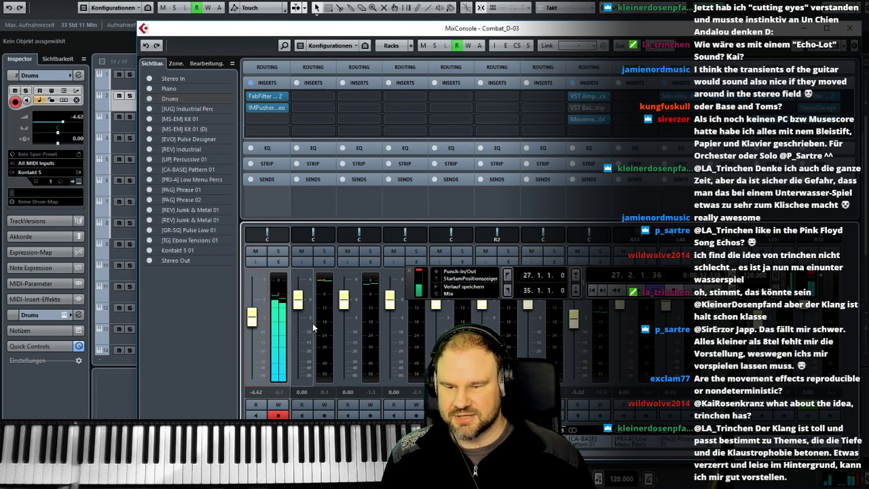
left_click_drag(267, 233, 263, 232)
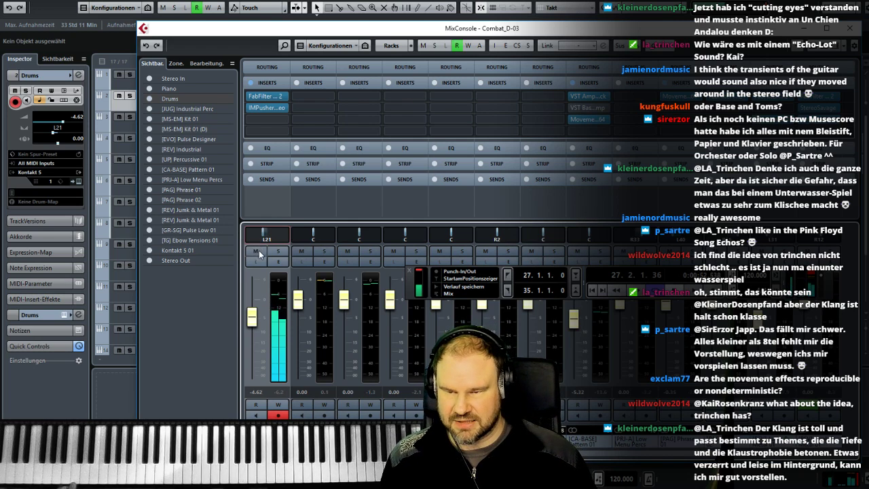
- Insert StereoSavage as the Drums channel's third effect and switch it to Delay mode with a delay of 15.4 ms
left_click(260, 119)
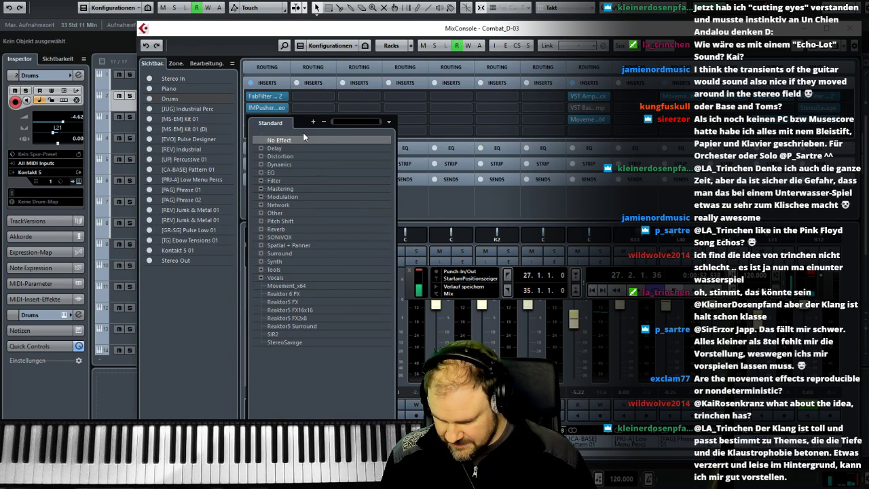
type("stereo")
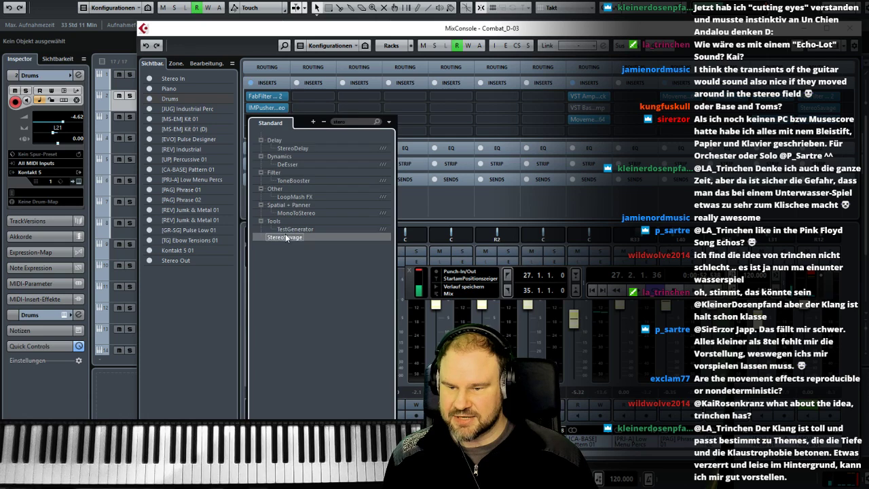
left_click(302, 236)
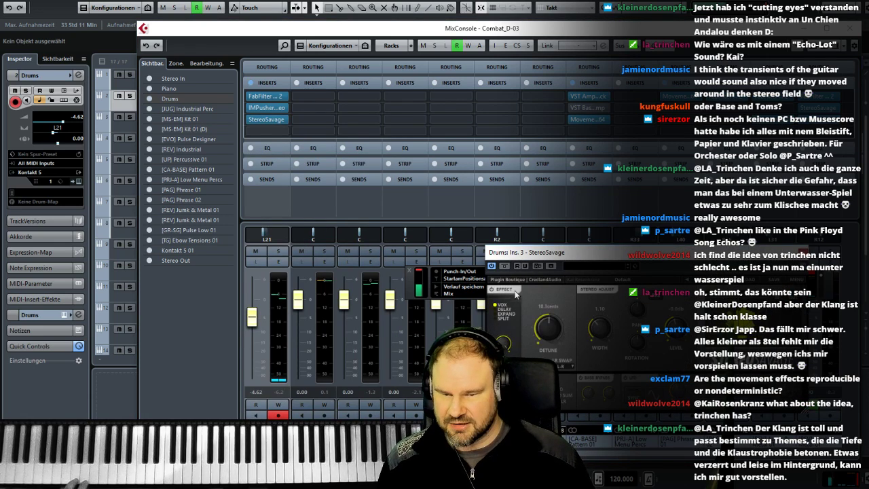
left_click(506, 310)
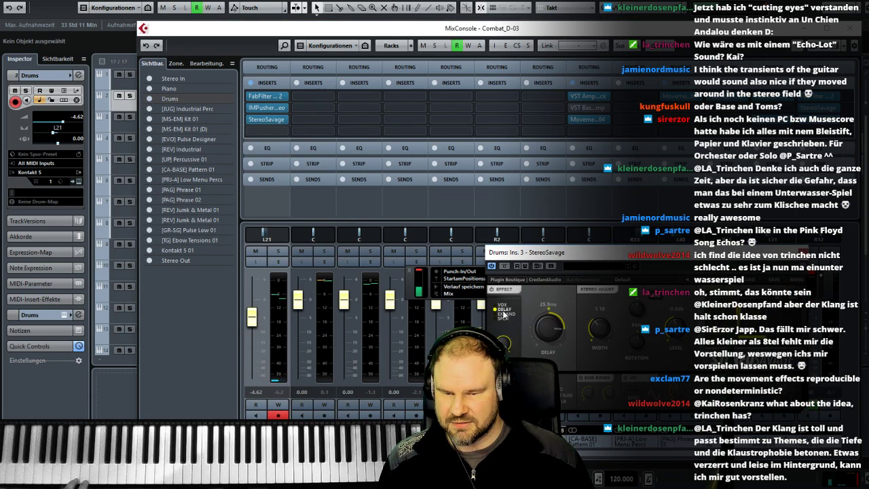
left_click_drag(551, 329, 551, 344)
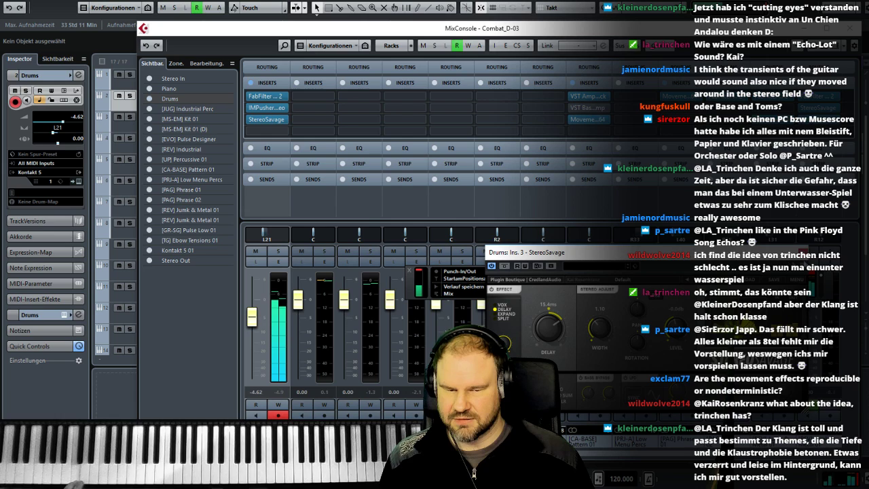
left_click(800, 252)
- Lower the Drums channel's level to -6.15 dB and place the playback position at bar 3 of the arrangement
left_click_drag(251, 317, 253, 325)
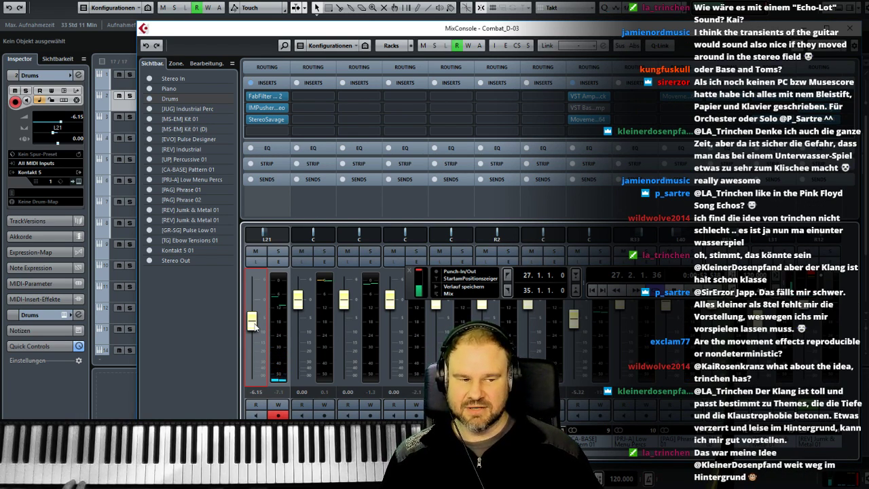
left_click(850, 30)
left_click(551, 63)
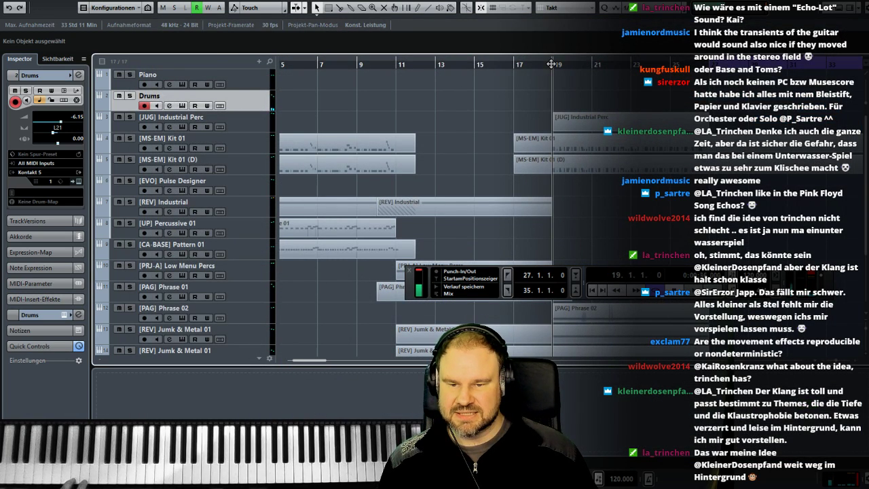
scroll(409, 101, "left", 3)
left_click(325, 62)
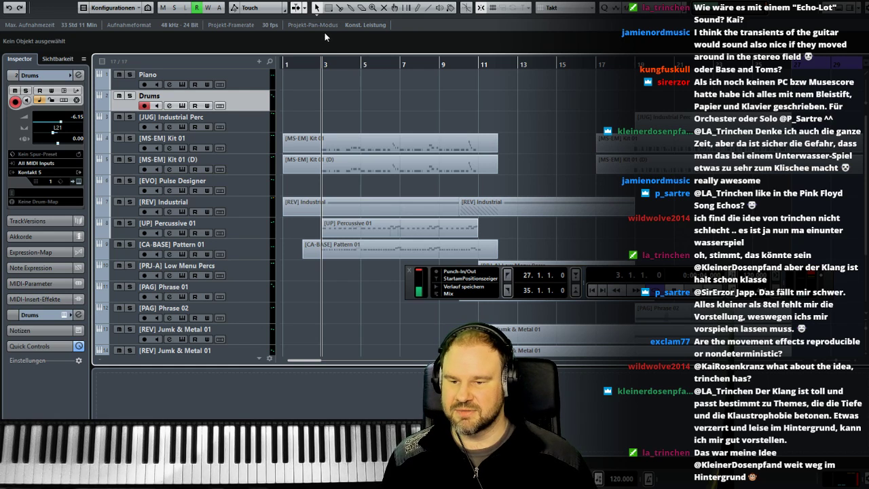
- Insert Movement_x64 as the fourth insert effect on the Drums channel
left_click(262, 145)
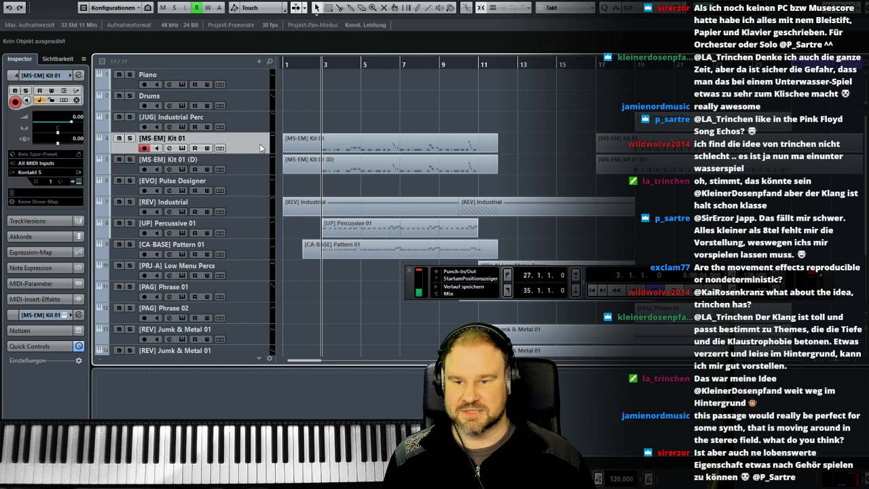
left_click(269, 105)
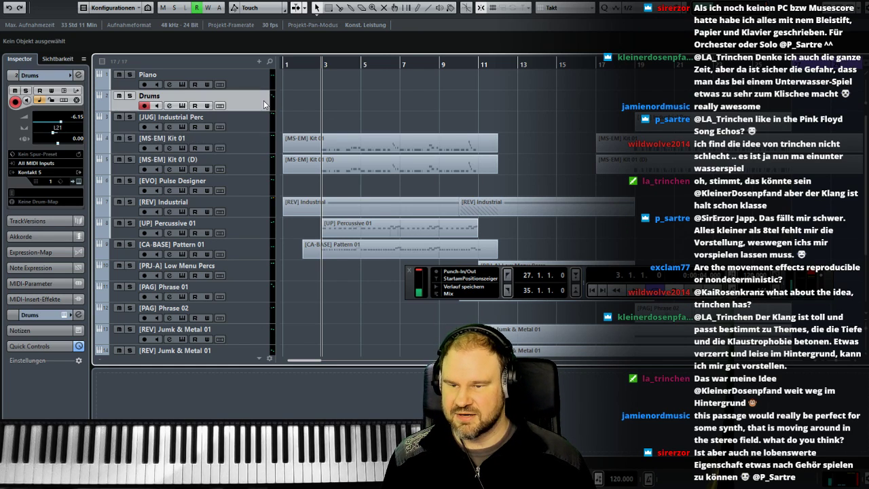
key("F3")
left_click(272, 131)
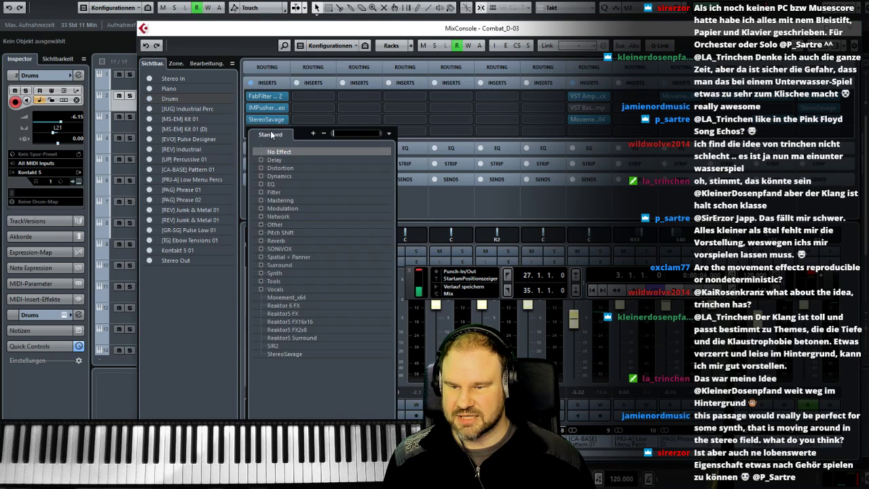
type("move")
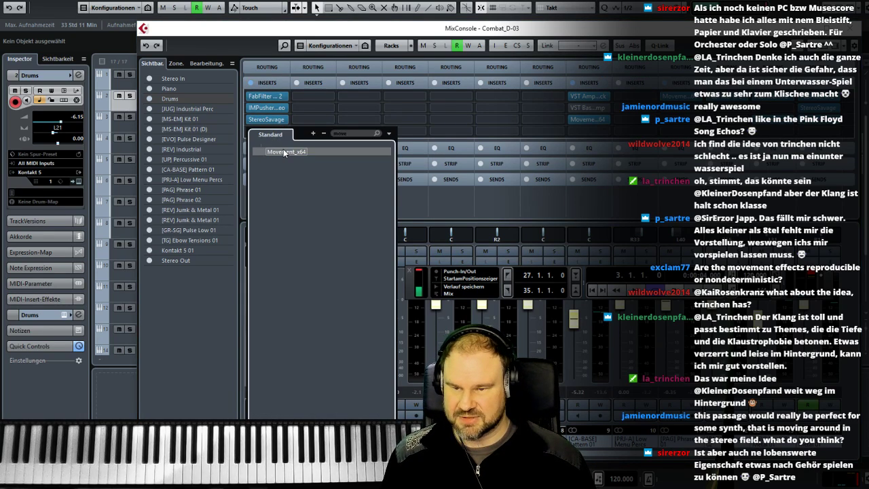
left_click(283, 150)
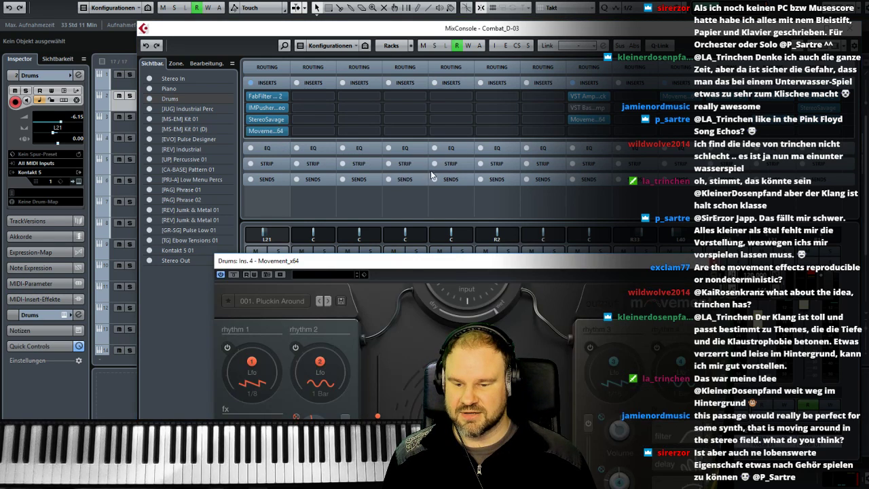
left_click_drag(397, 261, 304, 38)
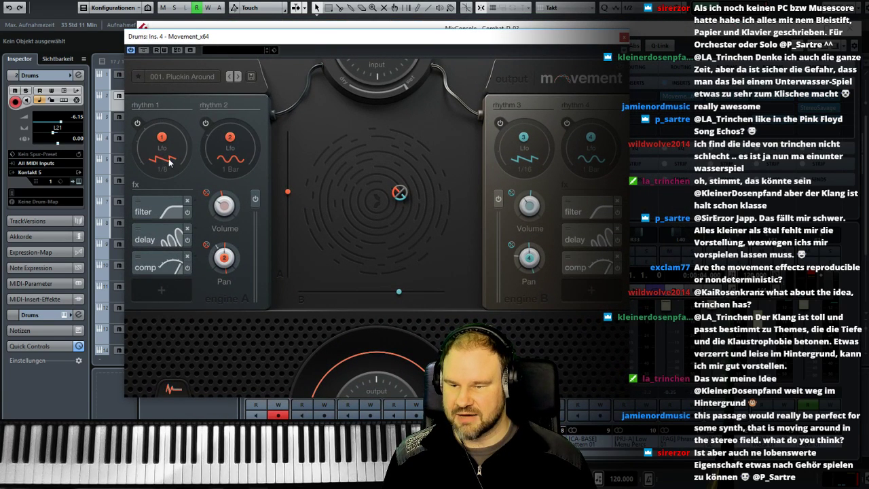
- Inspect the LFO shape and rate settings of rhythm 2 and rhythm 1 in the Movement effect
left_click(238, 163)
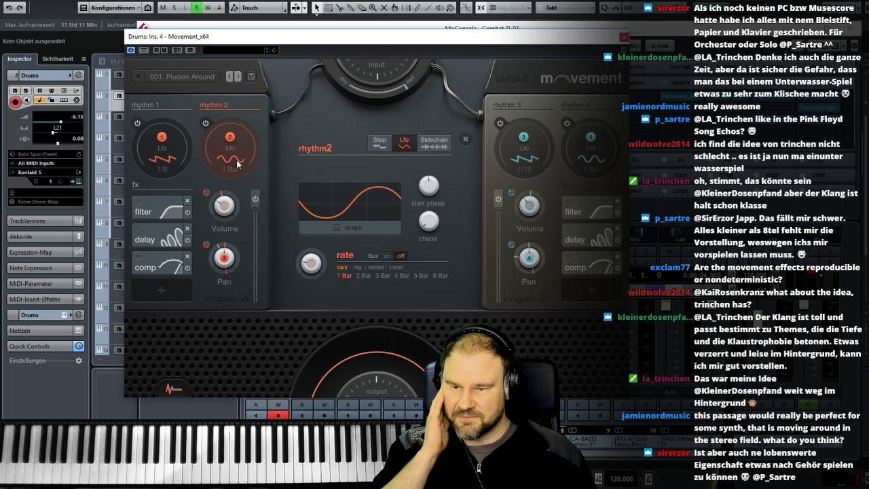
left_click(178, 162)
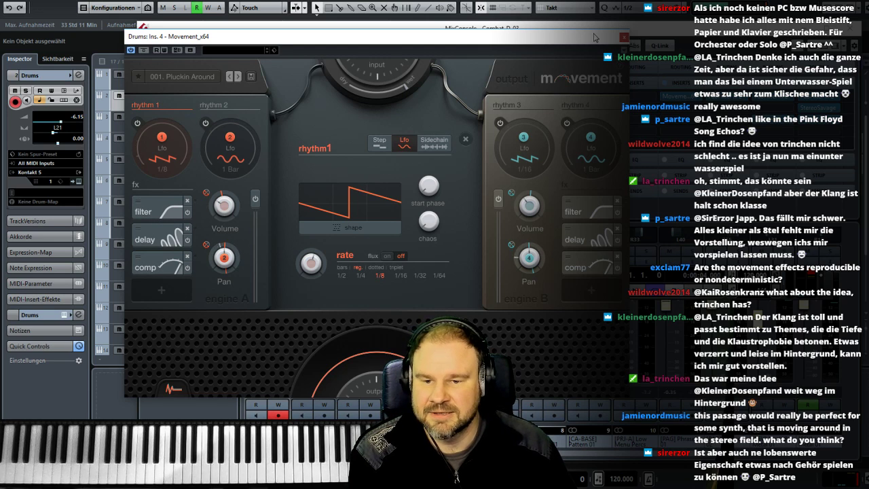
left_click(624, 38)
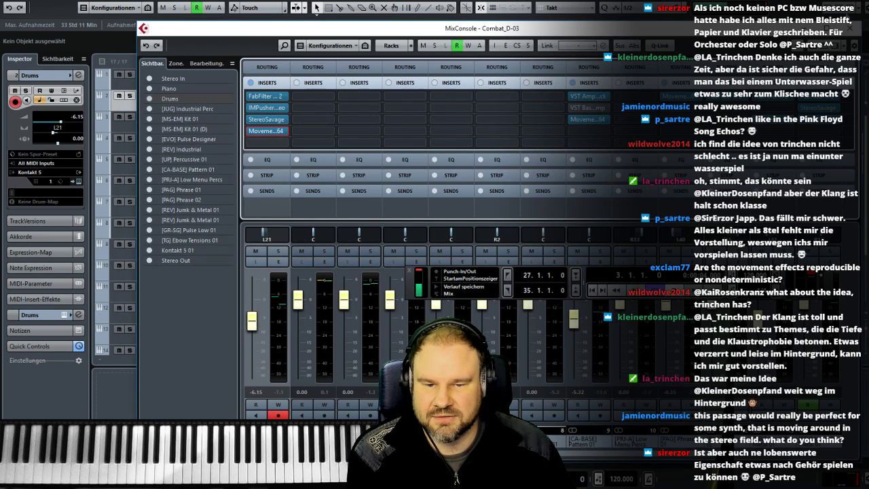
left_click(850, 28)
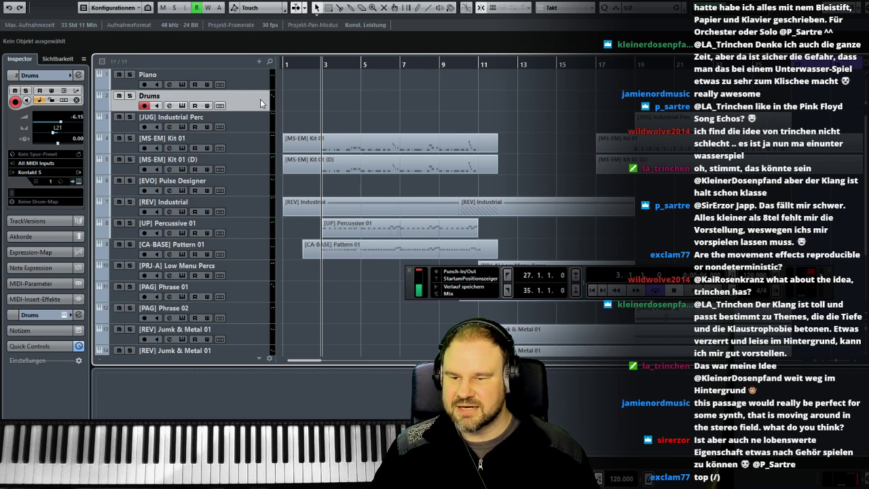
scroll(260, 99, "down", 5)
scroll(256, 101, "up", 5)
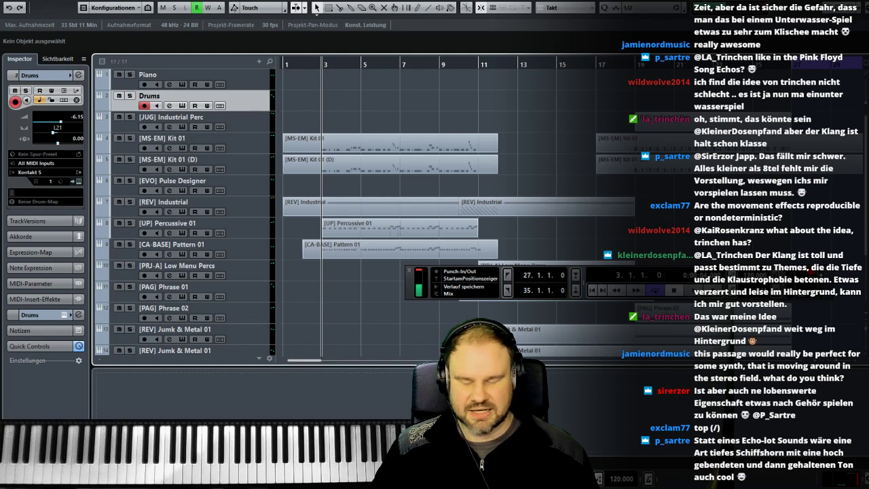
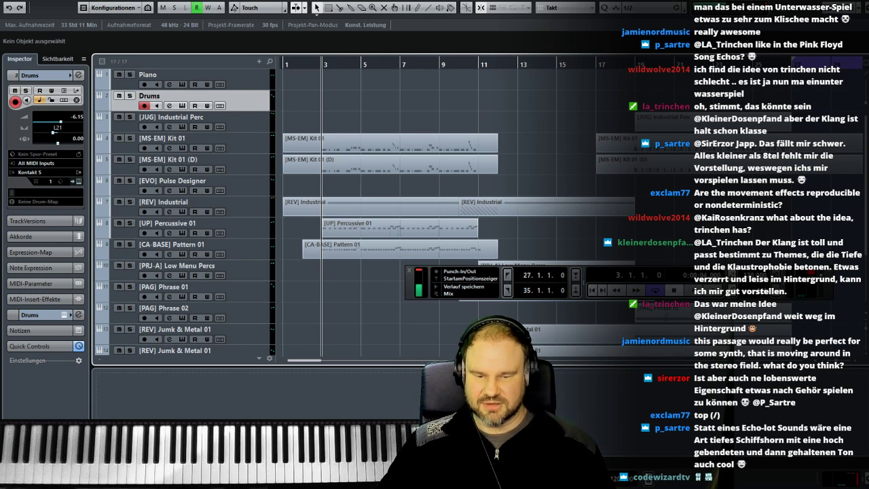
- Switch to Photoshop, review the handwritten combat music notes, and return to the Cubase project
key("alt+Tab")
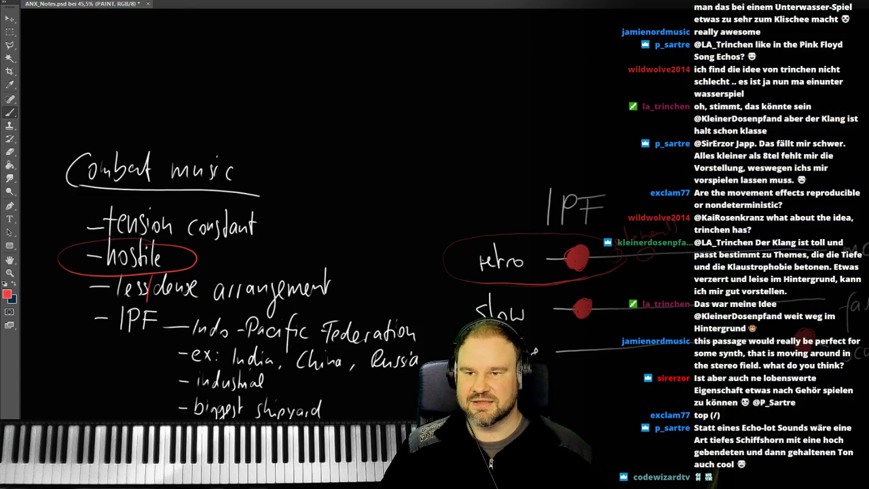
scroll(305, 271, "down", 3)
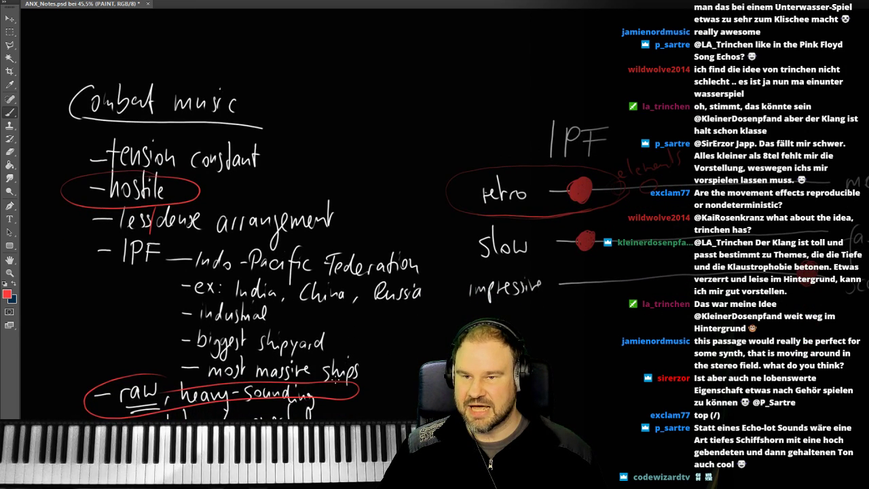
scroll(336, 382, "down", 2)
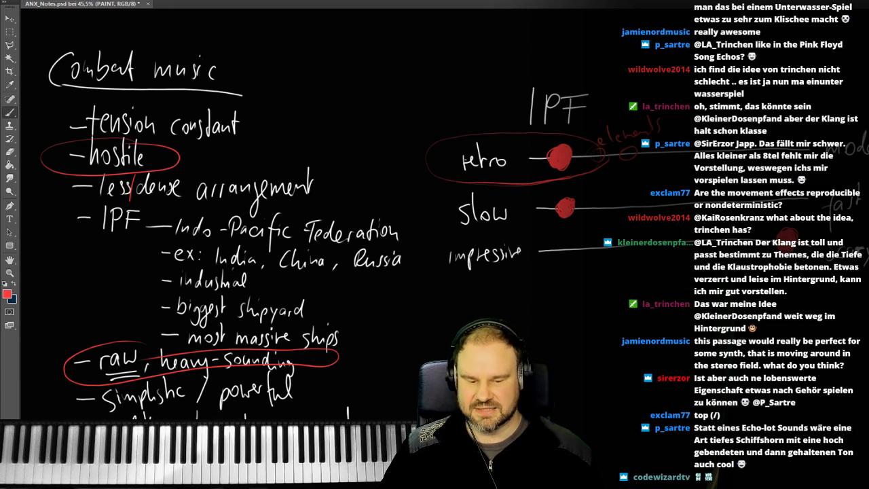
key("alt+Tab")
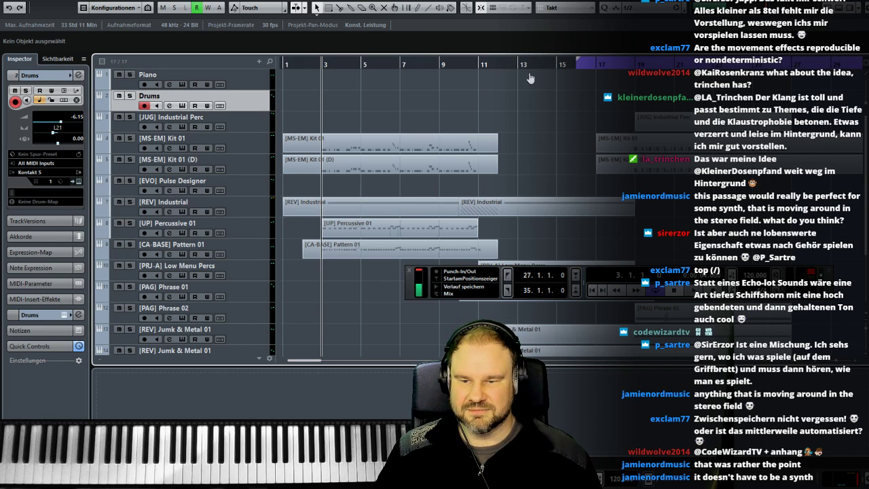
- Set the left locator to bar 3 and play the arrangement from there
left_click(320, 62, "ctrl")
left_click(310, 64)
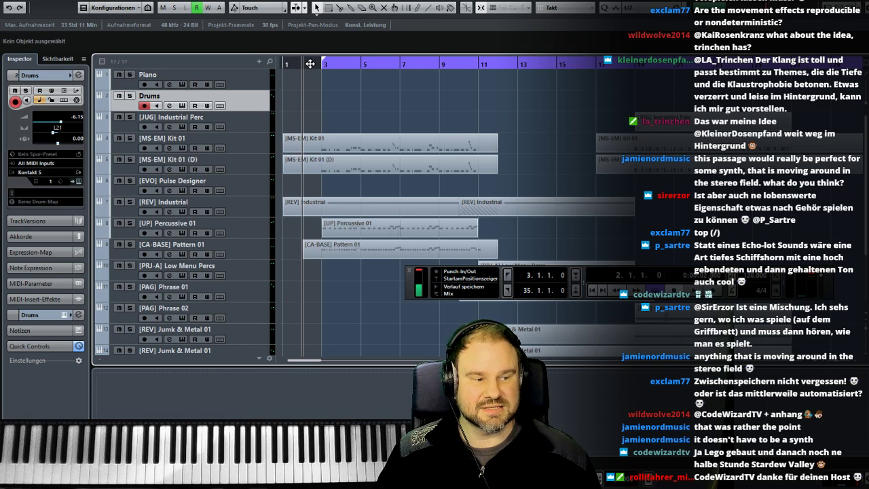
left_click(323, 64)
key("space")
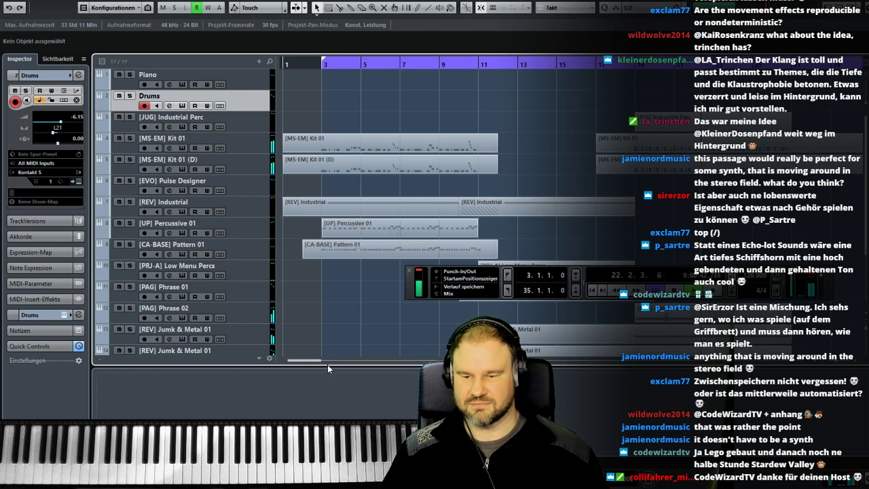
left_click_drag(308, 362, 328, 361)
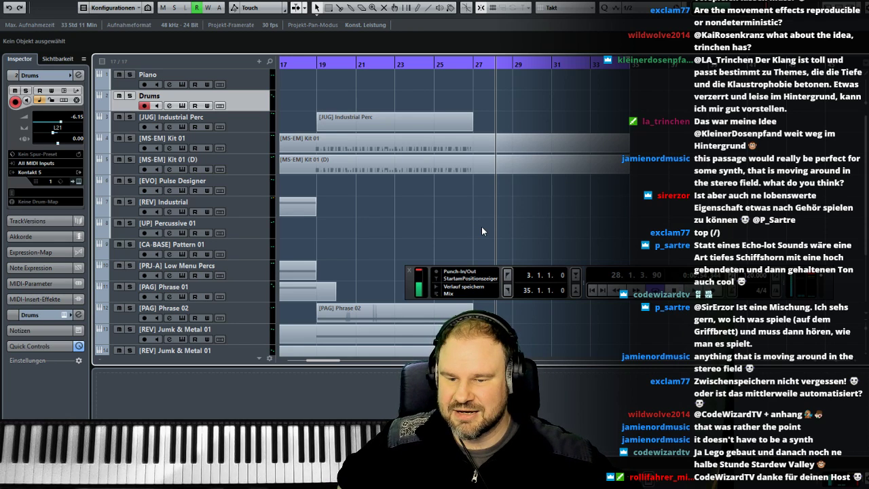
scroll(427, 221, "left", 4)
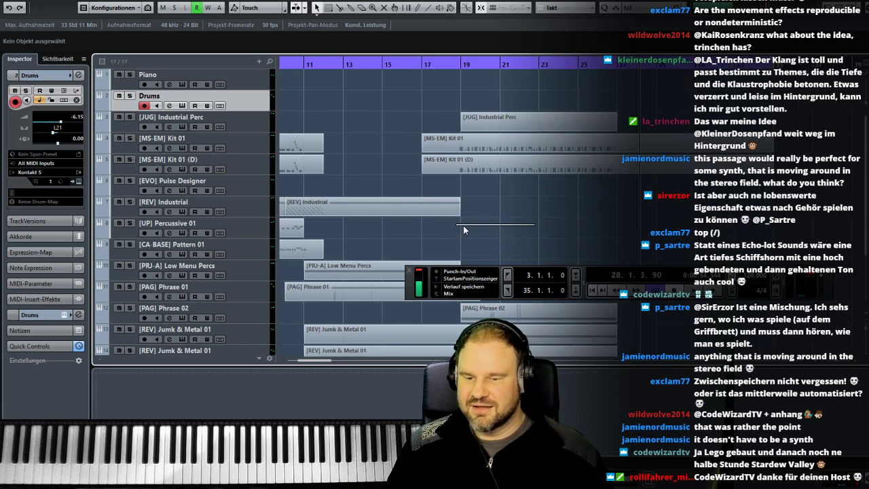
scroll(469, 190, "left", 1)
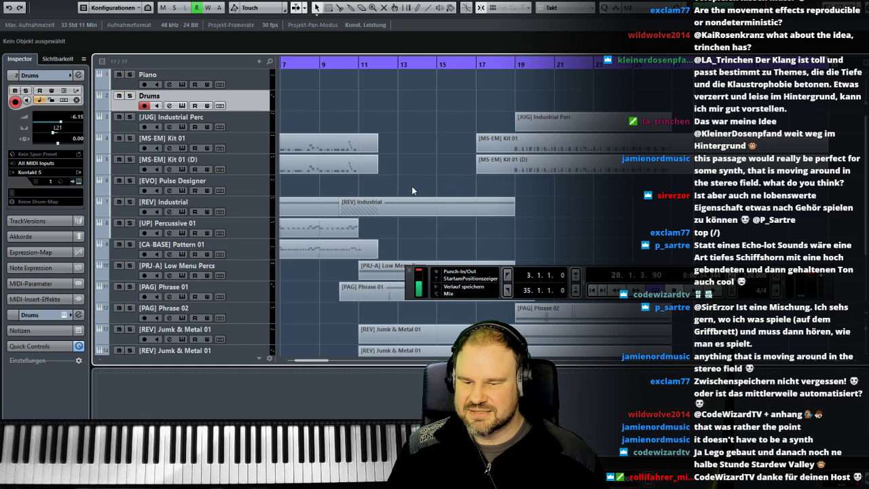
scroll(349, 129, "left", 3)
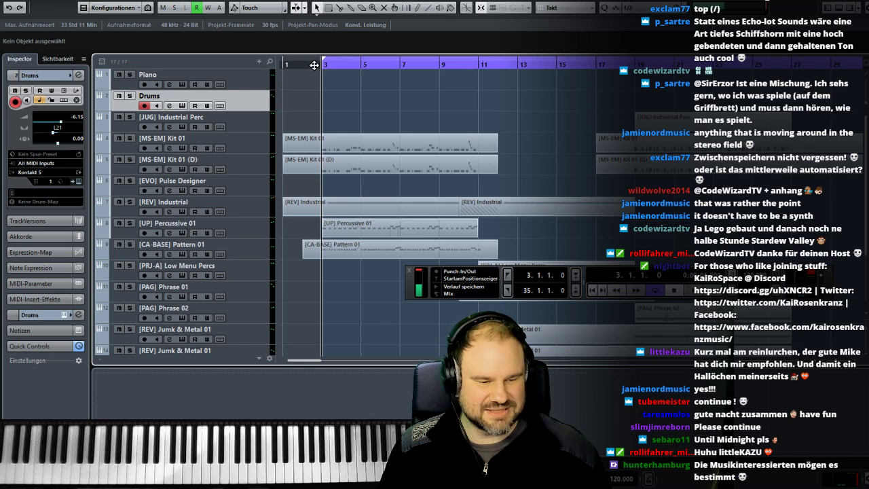
key("space")
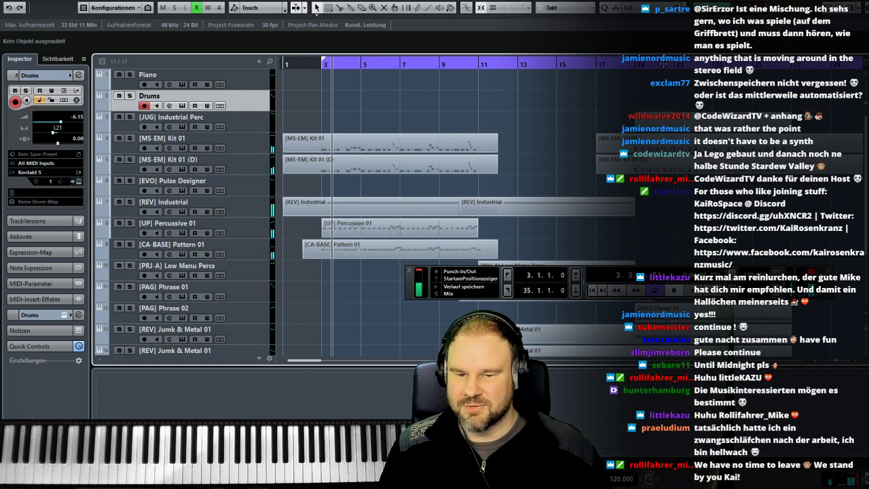
- Place the playback position at bar 19 and check the Drums track's Kontakt instrument
left_click_drag(670, 86, 326, 95)
left_click(407, 83)
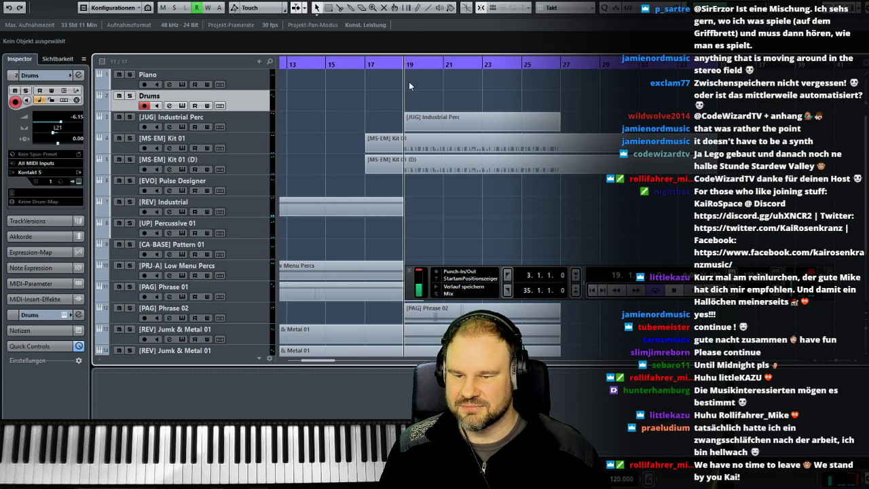
scroll(409, 82, "down", 3)
scroll(409, 83, "up", 3)
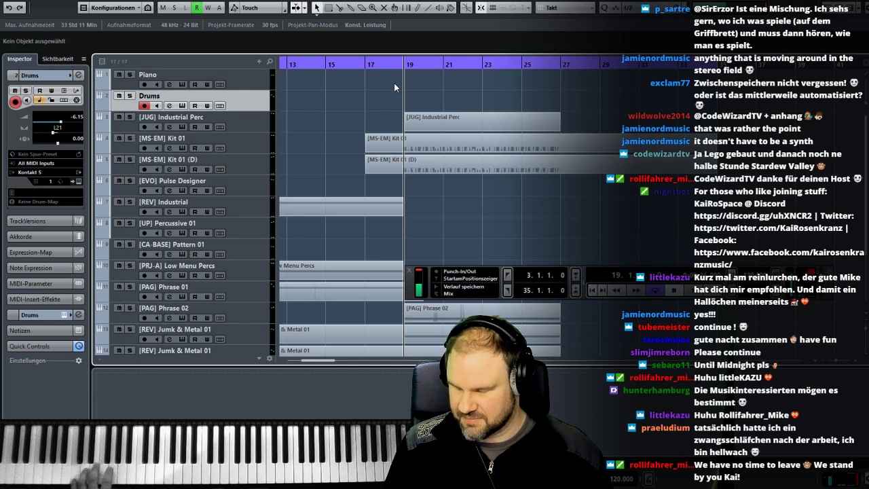
left_click(182, 107)
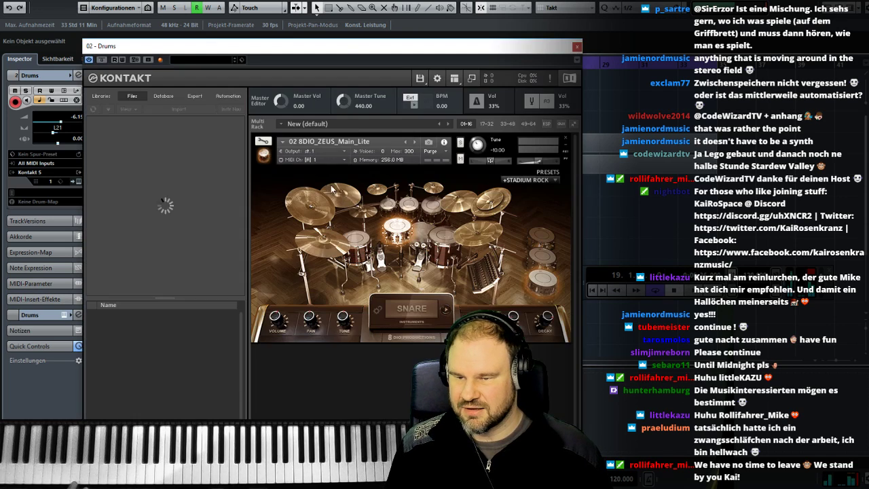
left_click(575, 48)
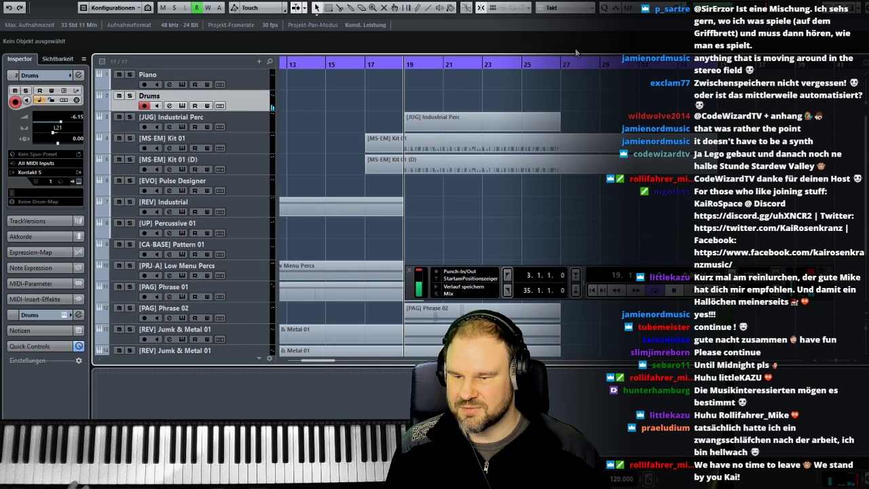
- Remove the Movement effect from the Drums channel's fourth insert slot
key("F3")
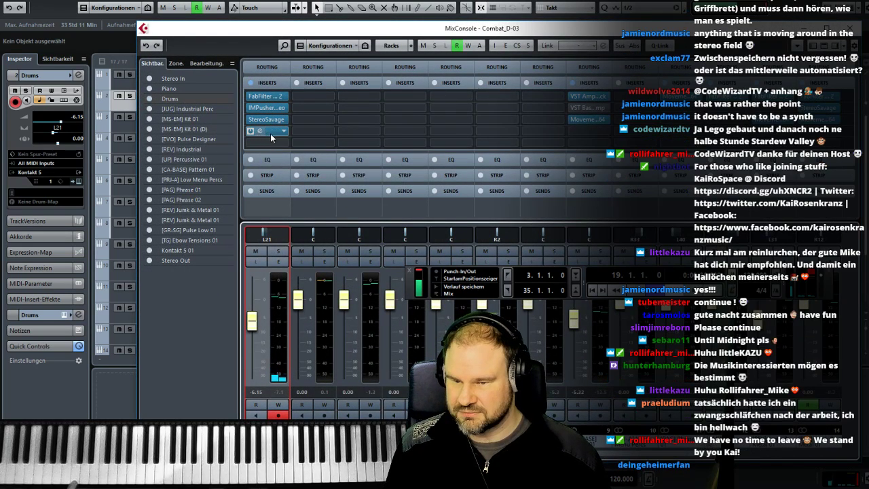
left_click(286, 131)
left_click(291, 150)
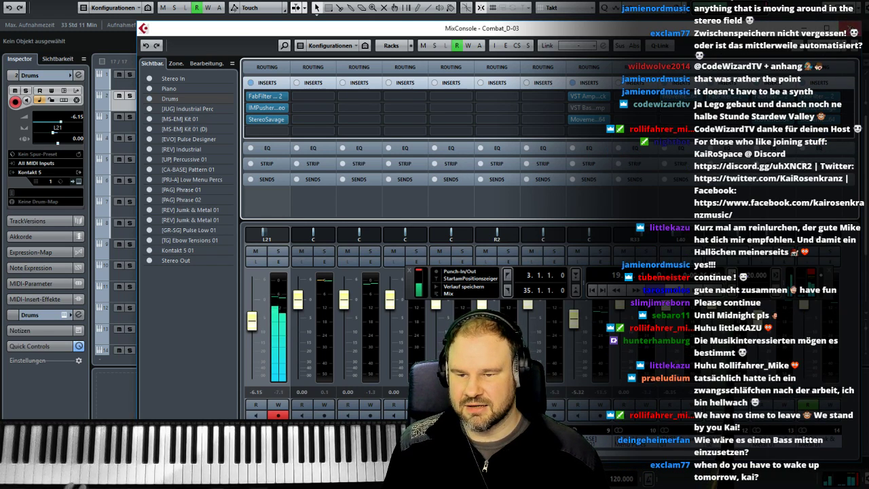
key("F3")
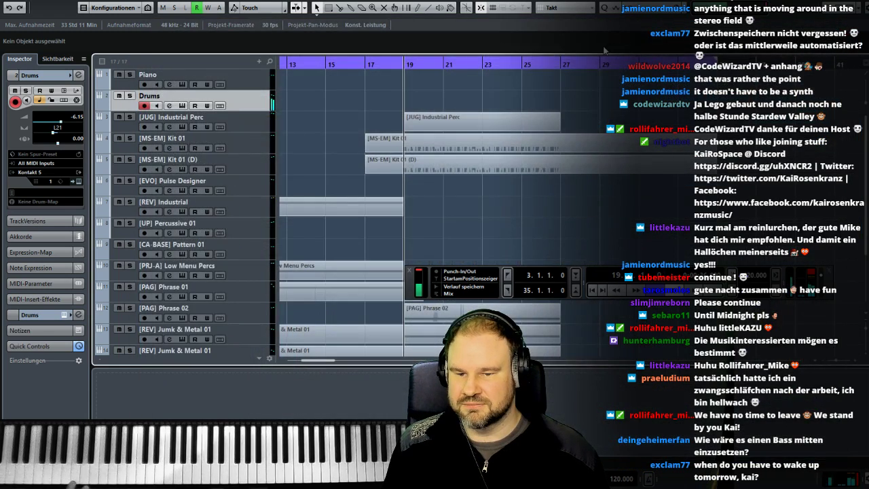
- Audition the arrangement starting from bar 18
left_click(385, 65)
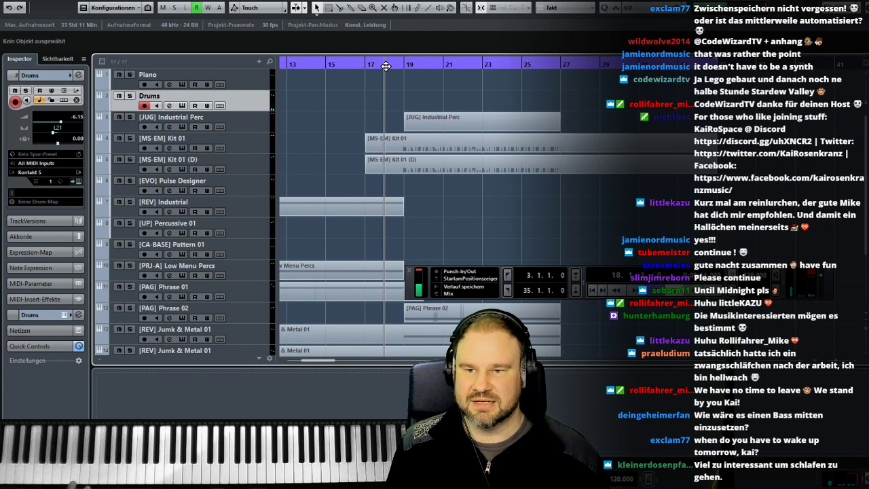
key("space")
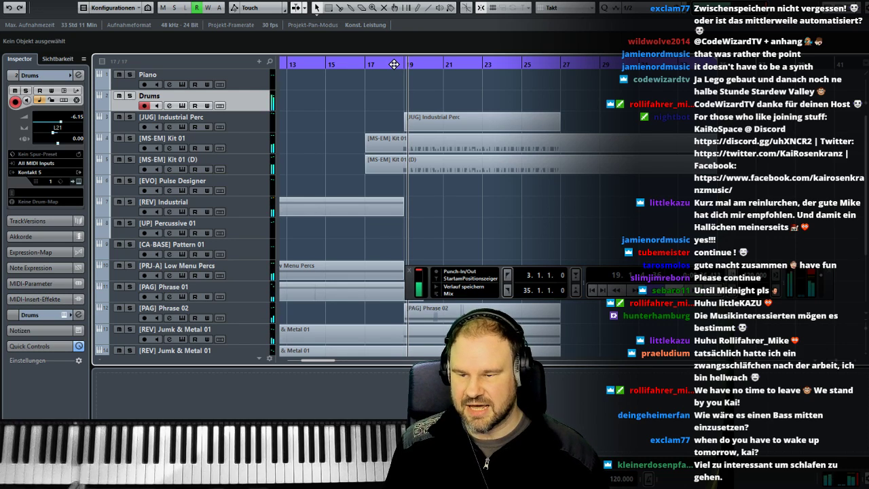
key("space")
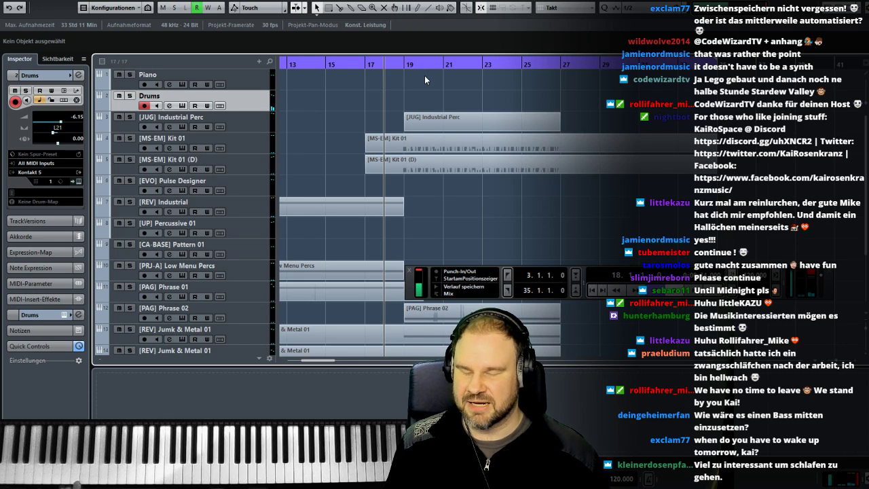
- Solo both [MS-EM] Kit 01 tracks and the Drums track during playback, and place the playback position at bar 19
left_click(131, 138)
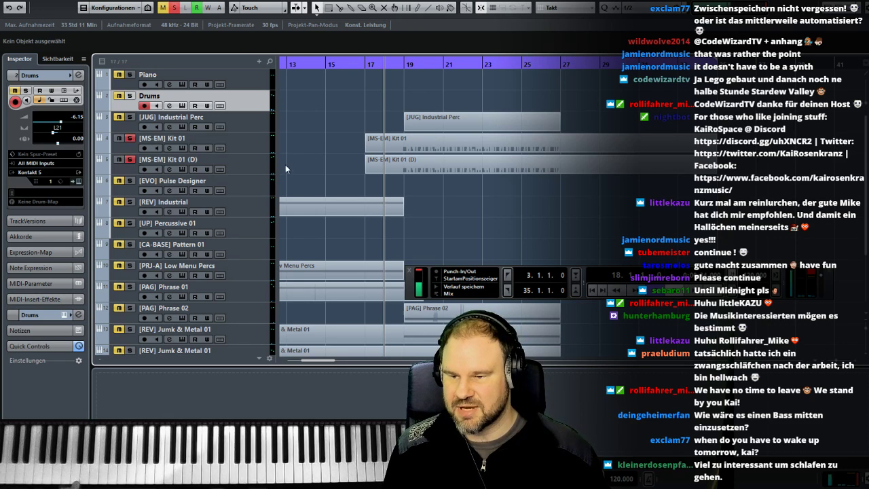
key("space")
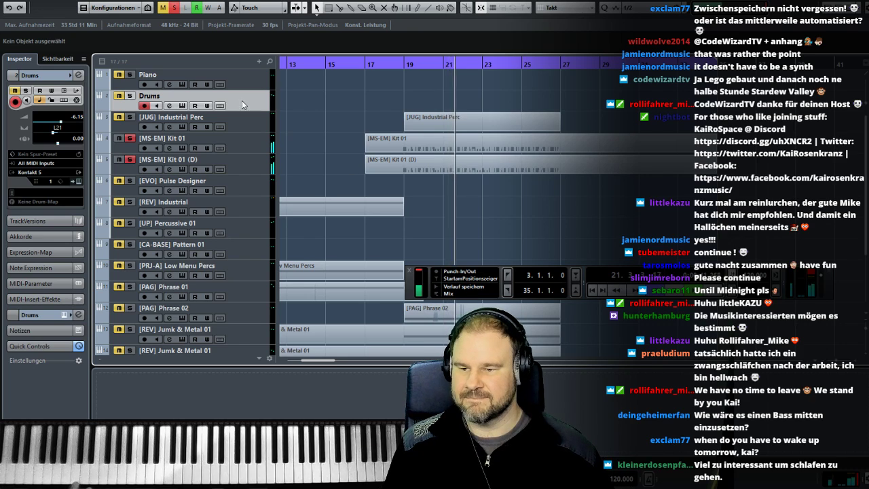
left_click(130, 97)
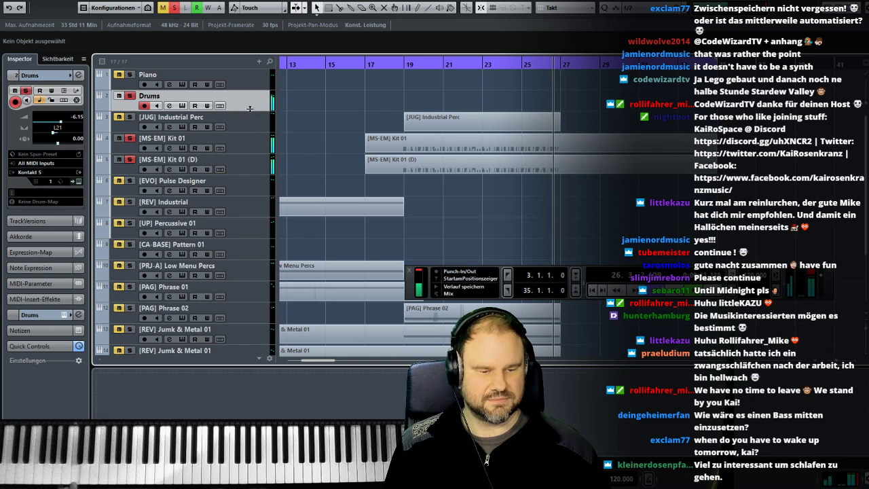
left_click(406, 64)
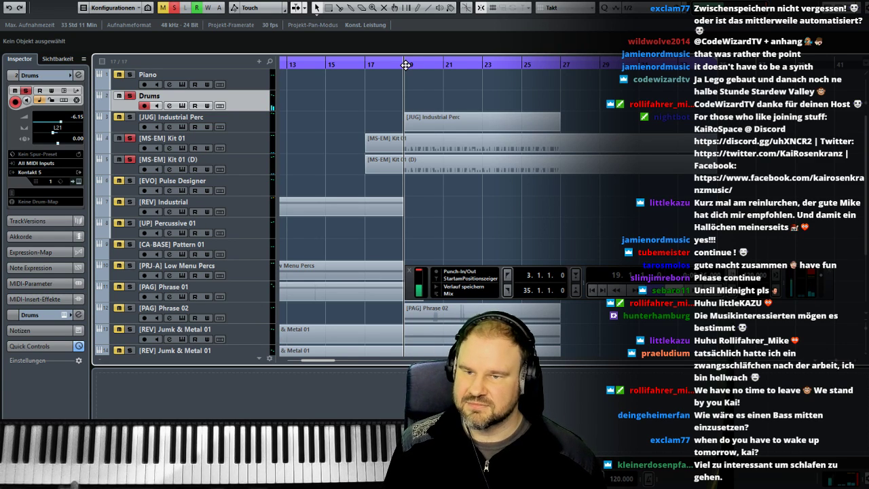
key("KP_Multiply")
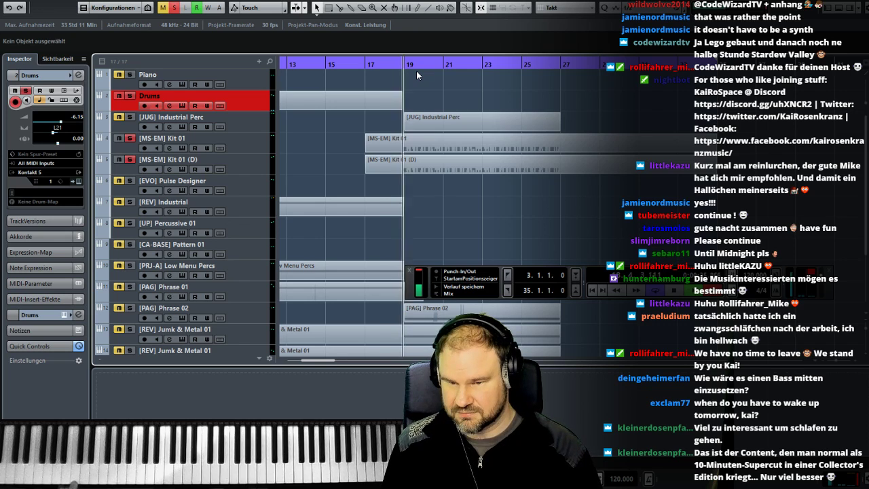
key("space")
key("Delete")
key("KP_Multiply")
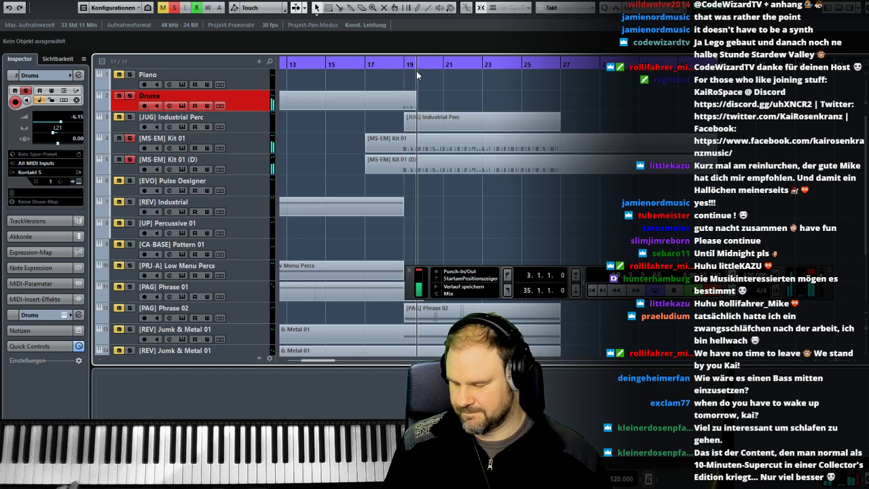
key("space")
key("Delete")
- Record a rhythmic C1 part on the Drums track from bar 19 to bar 27 and open the recording in the key editor
key("KP_Multiply")
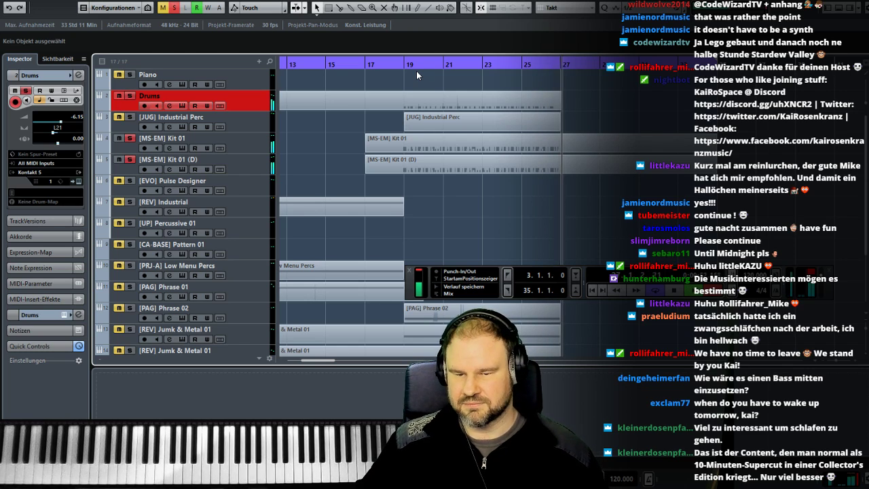
key("space")
double_click(419, 108)
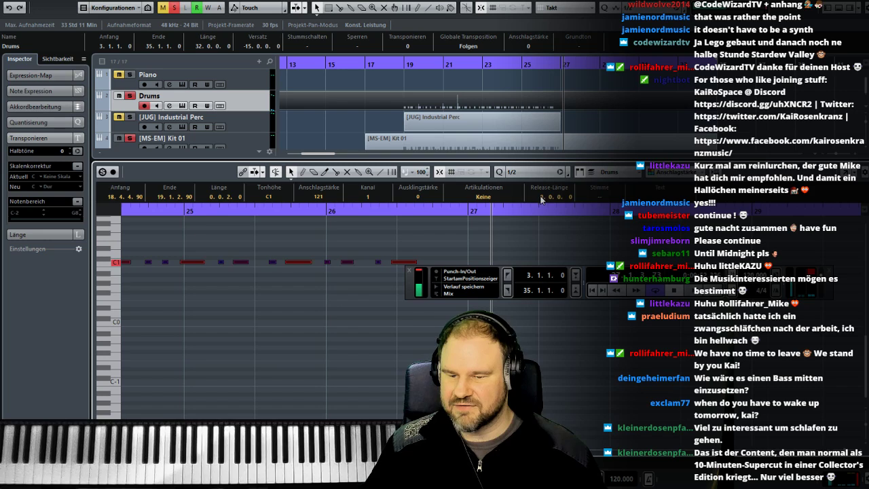
- Set the quantize value to 1/8, quantize the recorded C1 notes, and move the transport panel clear of the notes
left_click(522, 172)
left_click(530, 219)
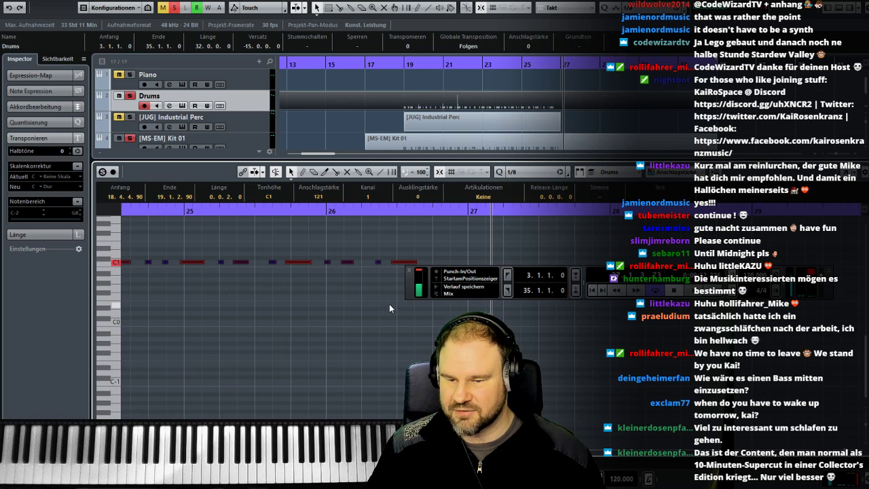
left_click_drag(410, 288, 471, 326)
left_click(188, 262)
left_click_drag(189, 263, 191, 262)
left_click(218, 294)
scroll(229, 300, "left", 8)
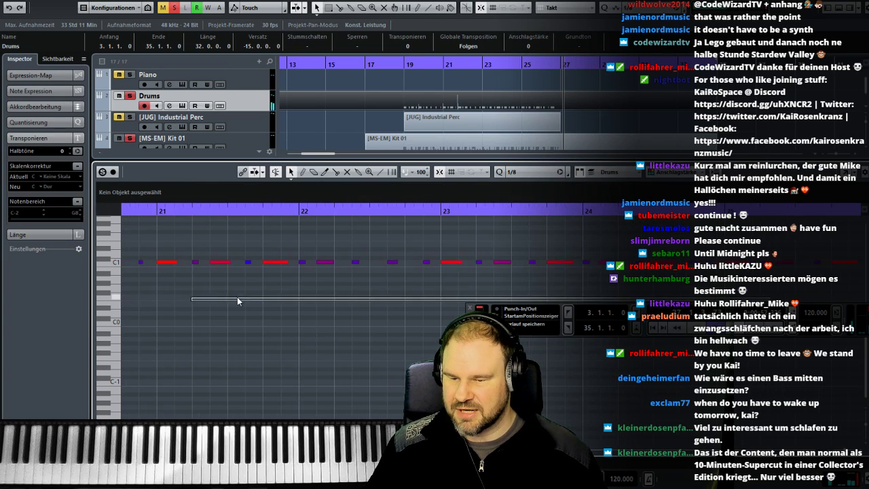
scroll(245, 303, "left", 2)
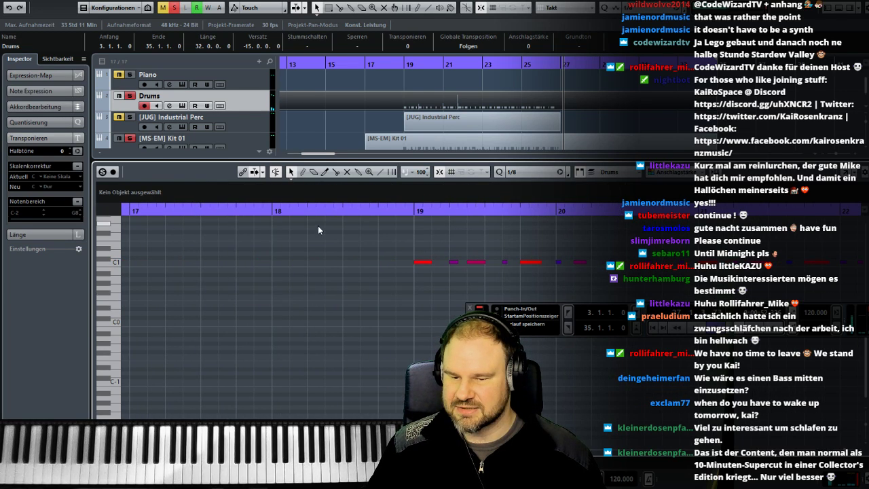
- Enlarge the arrangement area, unsolo the Drums and both [MS-EM] Kit 01 tracks, and play the full arrangement around bar 19
left_click_drag(293, 162, 293, 315)
left_click(129, 96)
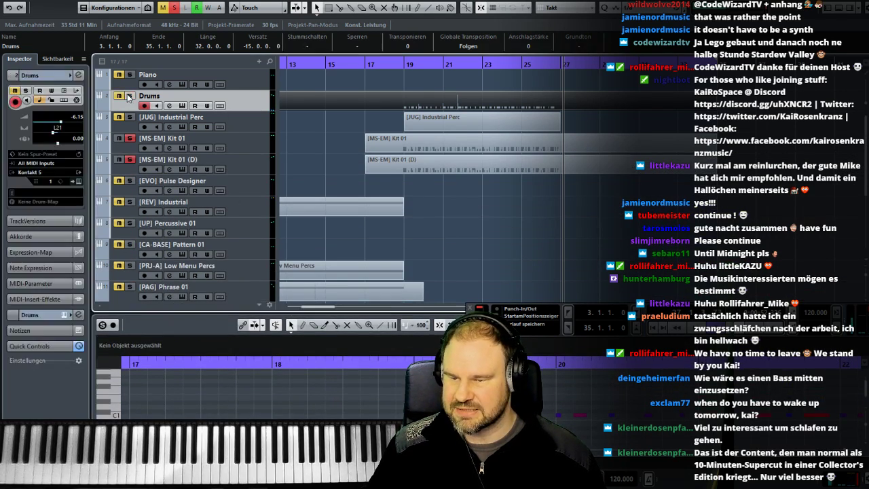
left_click(129, 139)
left_click(129, 159)
left_click(429, 219)
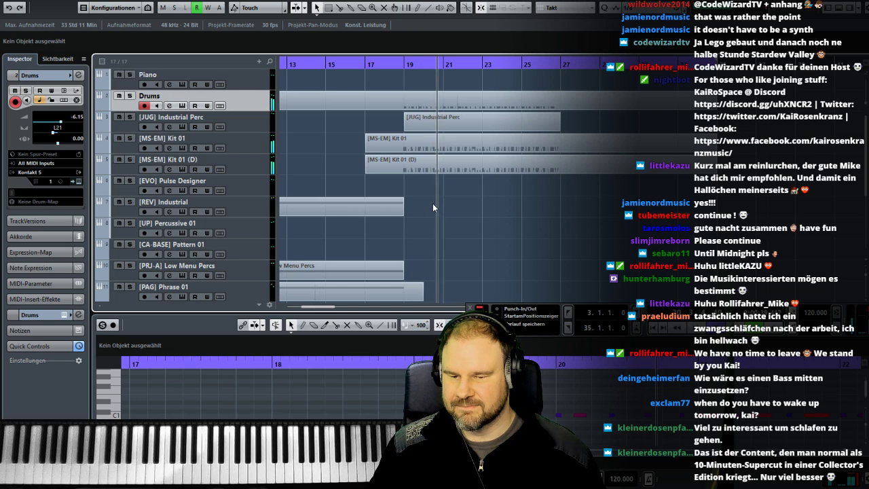
scroll(430, 212, "down", 3)
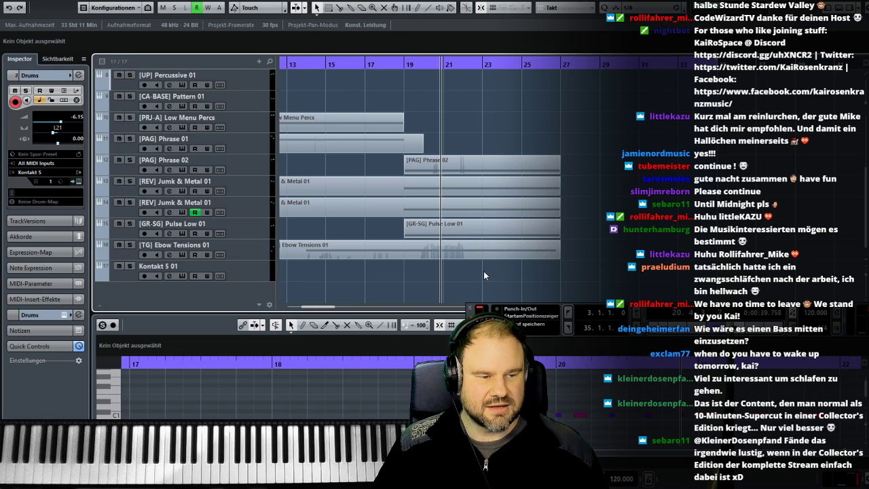
- Play the full arrangement from bar 11 and look over its tracks
scroll(310, 225, "left", 3)
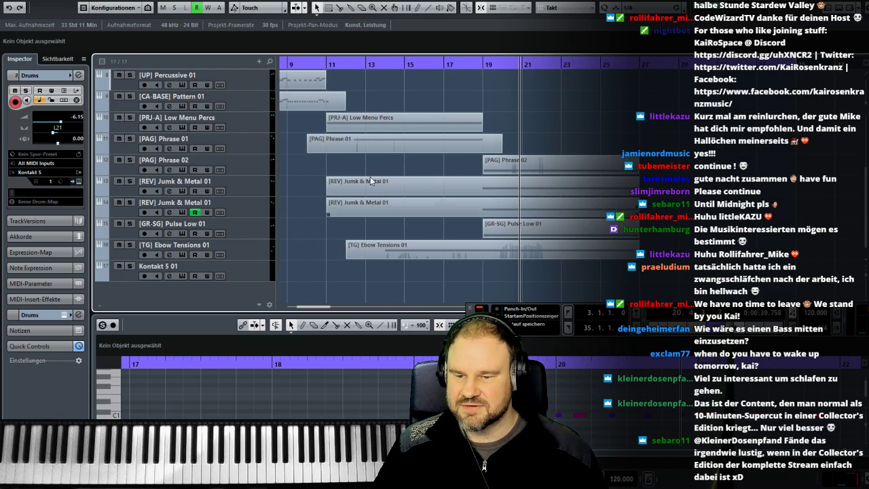
left_click(326, 63)
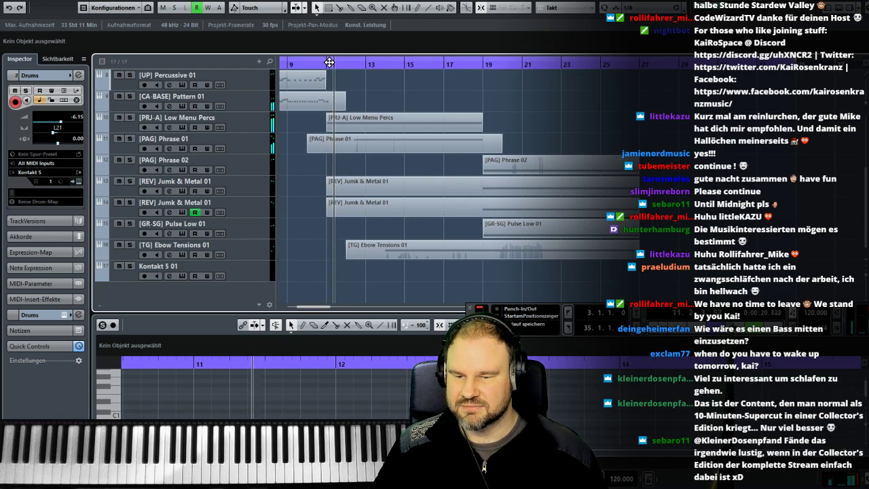
scroll(353, 190, "up", 2)
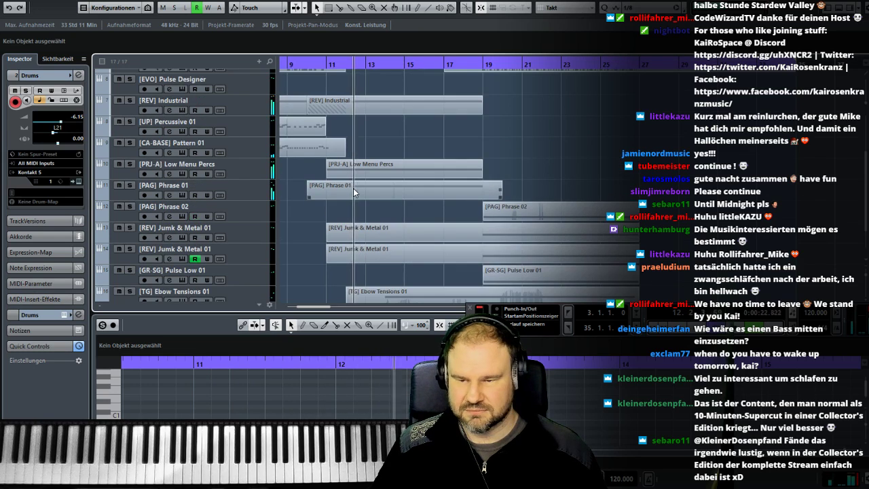
scroll(353, 192, "down", 2)
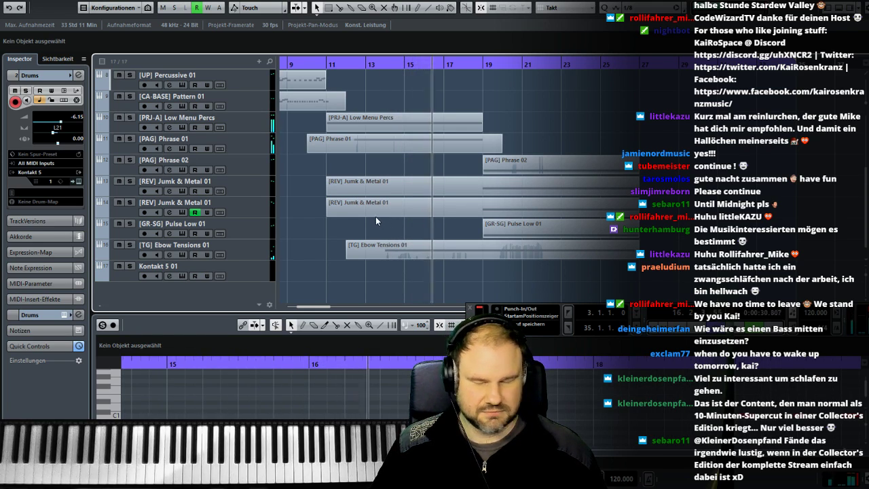
- Look through the track list around the empty Kontakt 5 01 track and audition the sound of [CA-BASE] Pattern 01
left_click(254, 272)
scroll(315, 292, "left", 4)
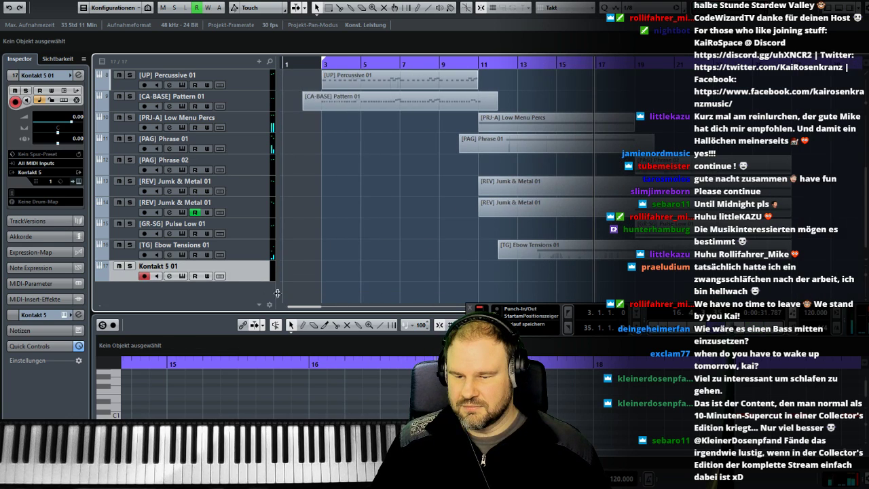
scroll(297, 168, "up", 3)
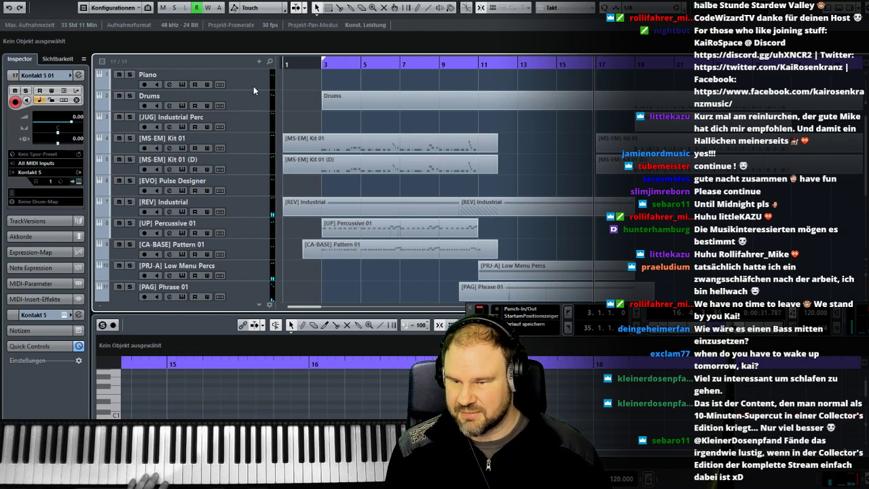
scroll(275, 202, "down", 3)
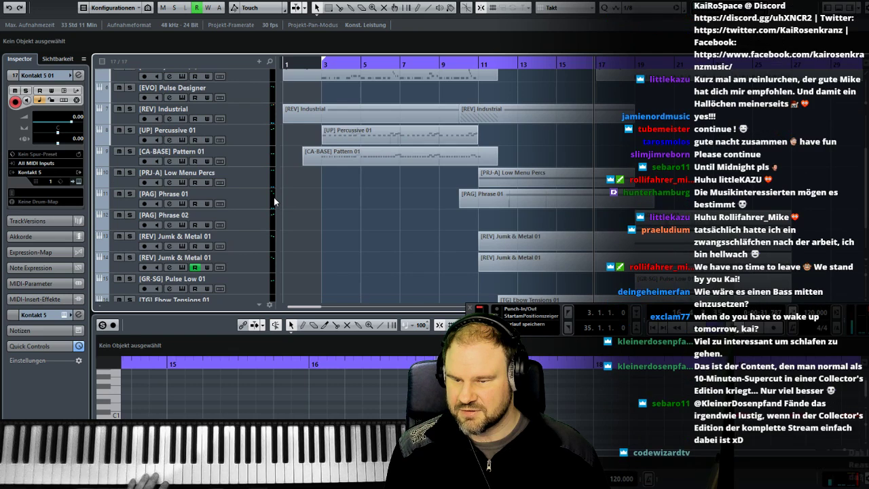
scroll(275, 201, "down", 1)
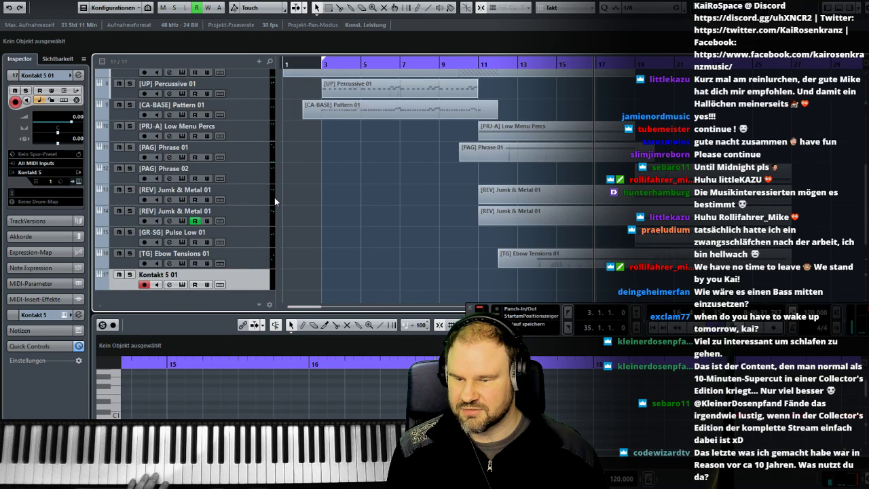
scroll(281, 245, "up", 3)
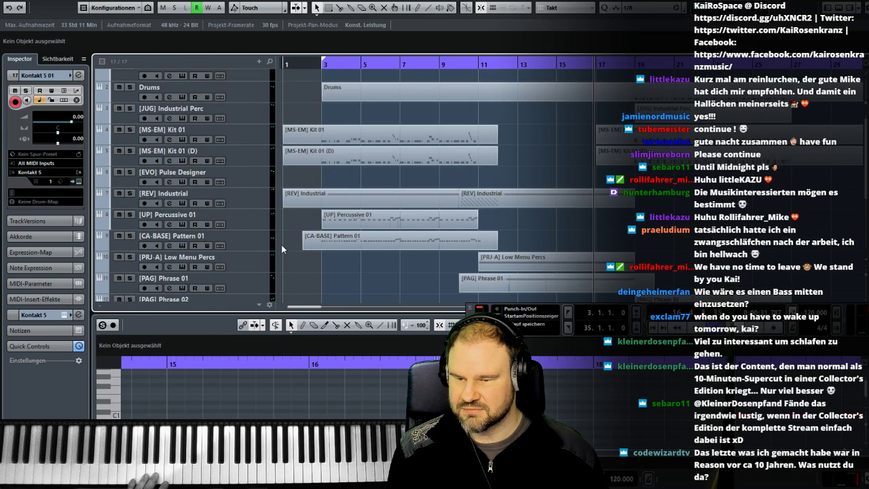
scroll(281, 245, "down", 2)
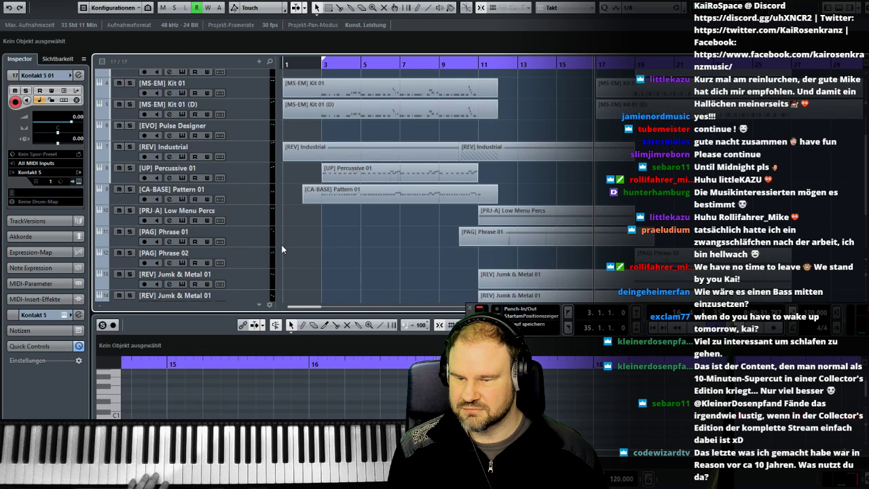
scroll(281, 249, "down", 2)
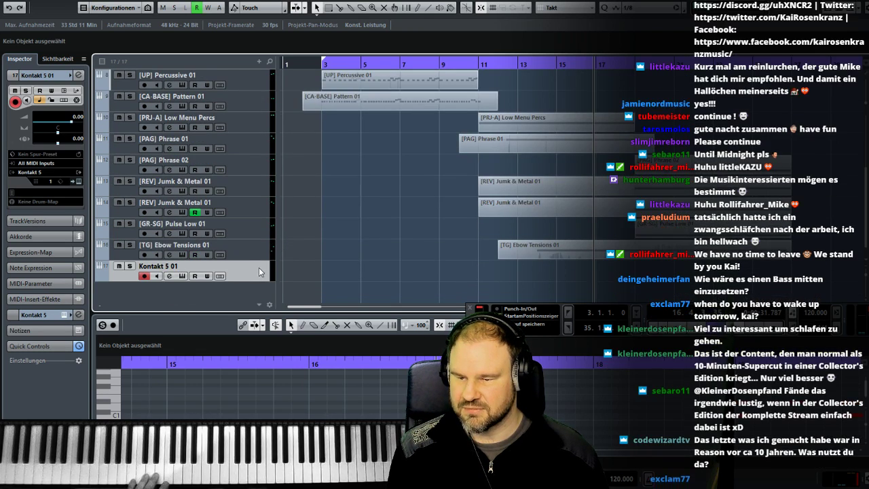
scroll(259, 181, "up", 1)
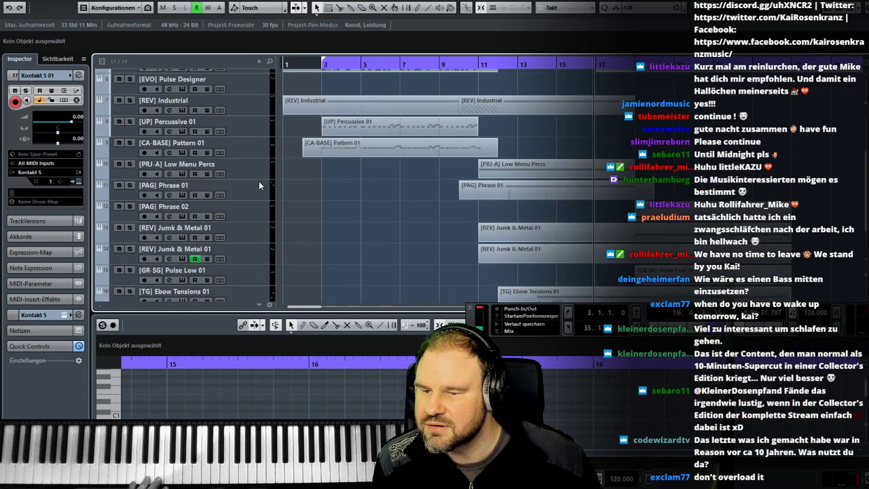
left_click(239, 146)
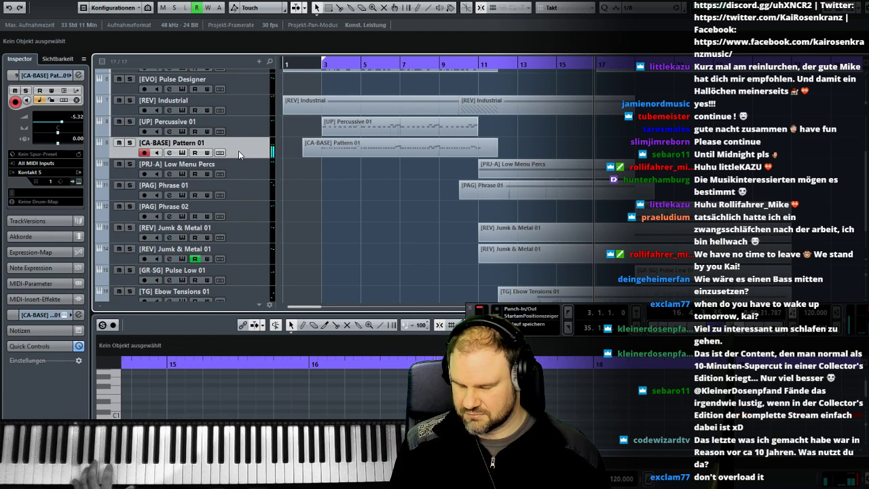
scroll(293, 236, "down", 1)
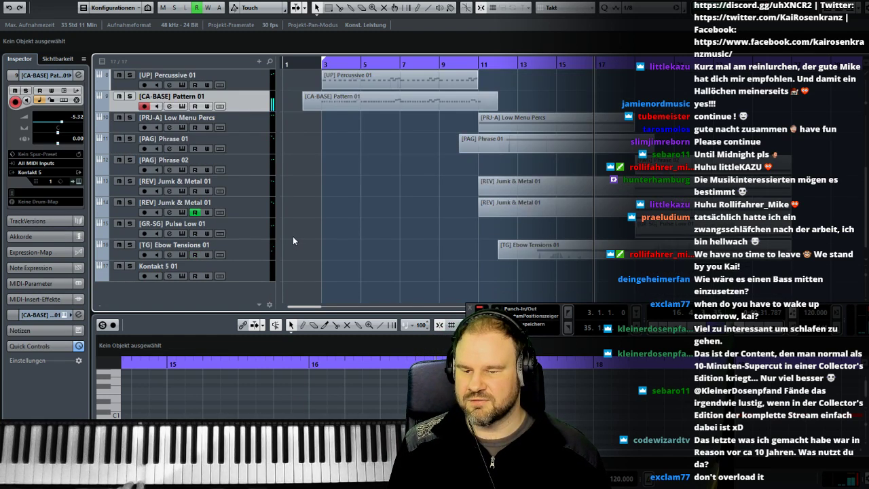
- Open the Kontakt instrument of the Kontakt 5 01 track and move its window up so the file browser is accessible
left_click(248, 273)
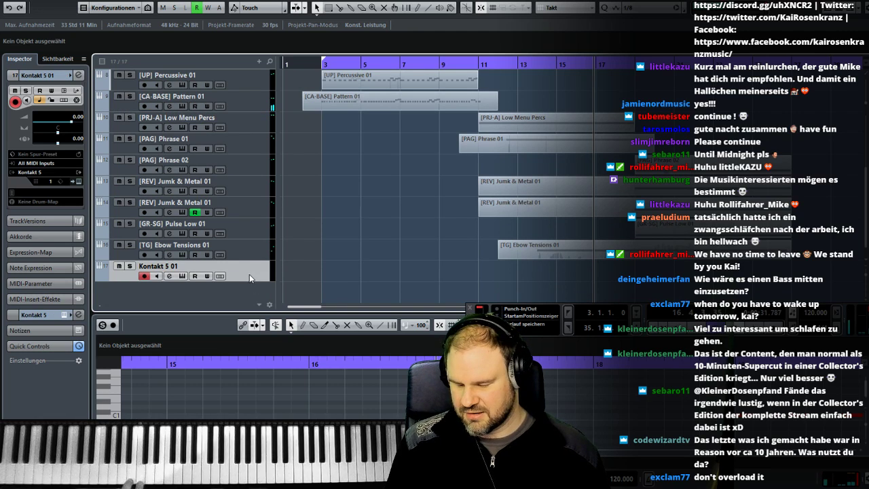
left_click(182, 276)
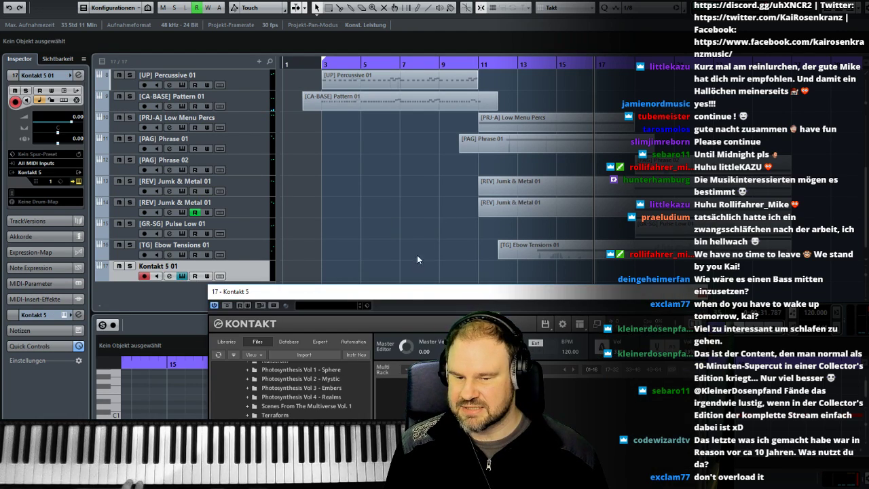
left_click_drag(417, 290, 417, 129)
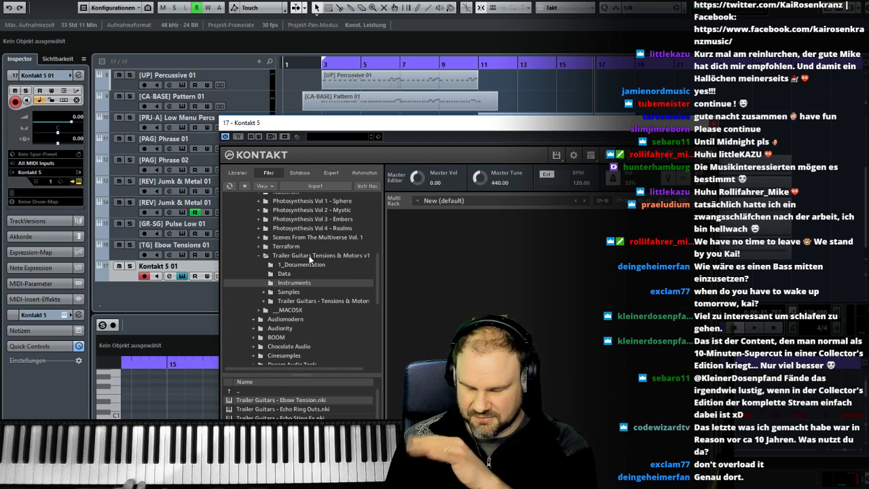
- Load BBassV 1.0.nki from the Chocolate Audio BBassV folder into the Kontakt 5 01 track
scroll(340, 265, "up", 4)
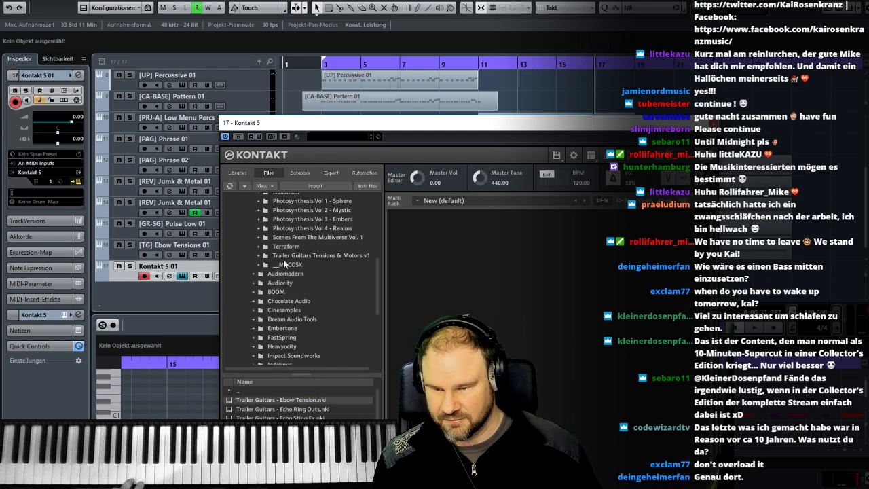
left_click_drag(378, 235, 376, 251)
left_click(254, 228)
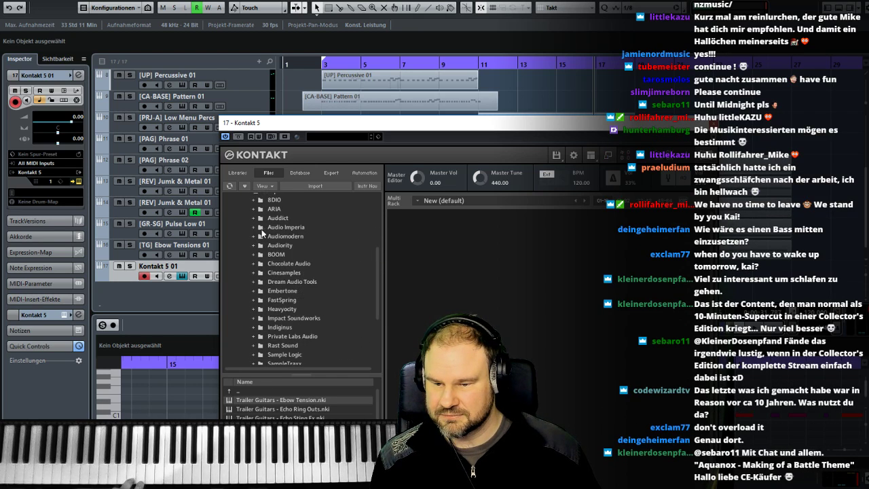
left_click(292, 263)
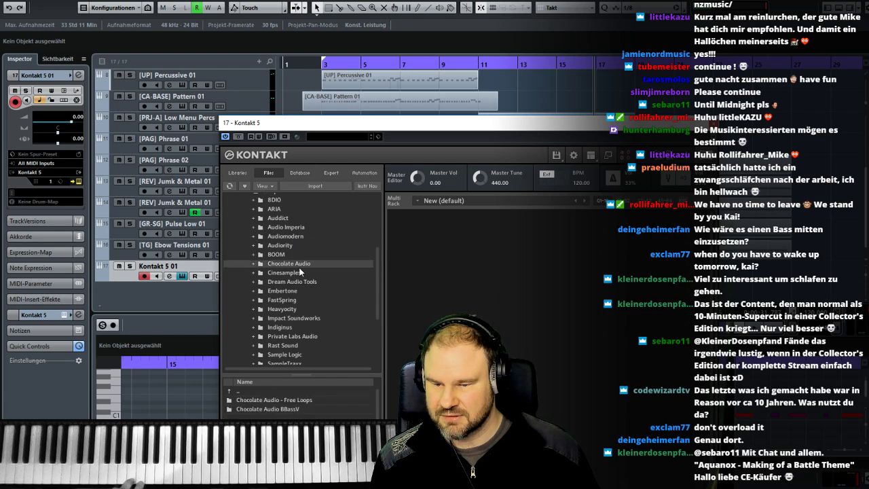
double_click(297, 409)
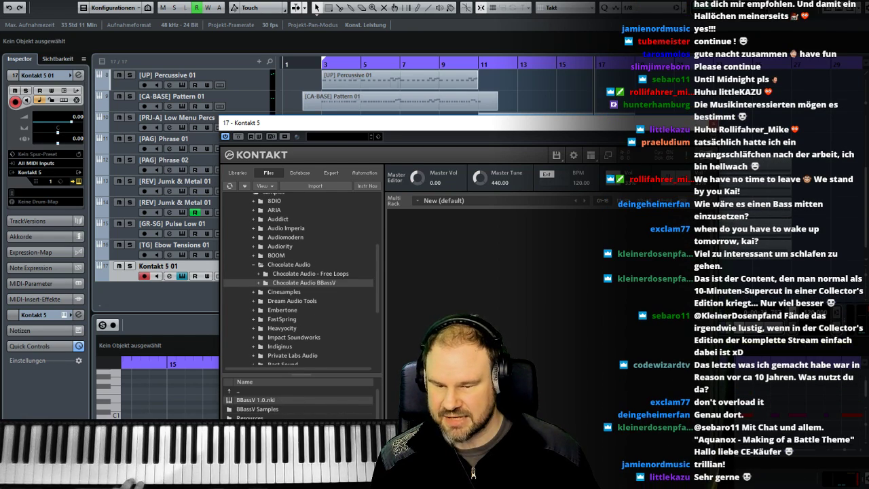
double_click(255, 400)
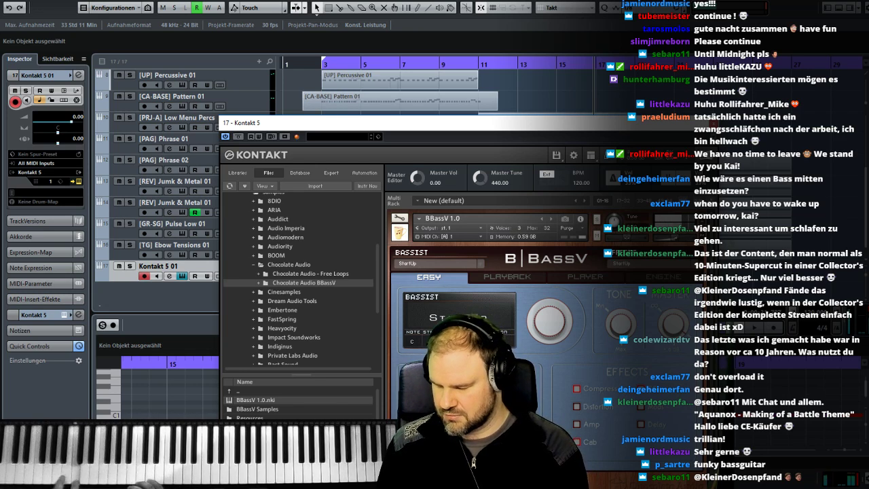
- Close the Kontakt window and play the arrangement from bar 10 while trying out the bass
left_click(713, 123)
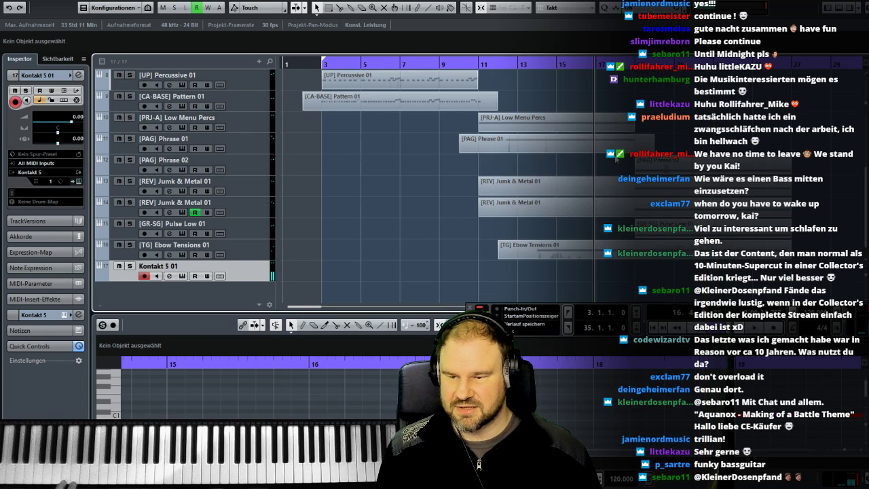
left_click(517, 64)
left_click(459, 64)
key("space")
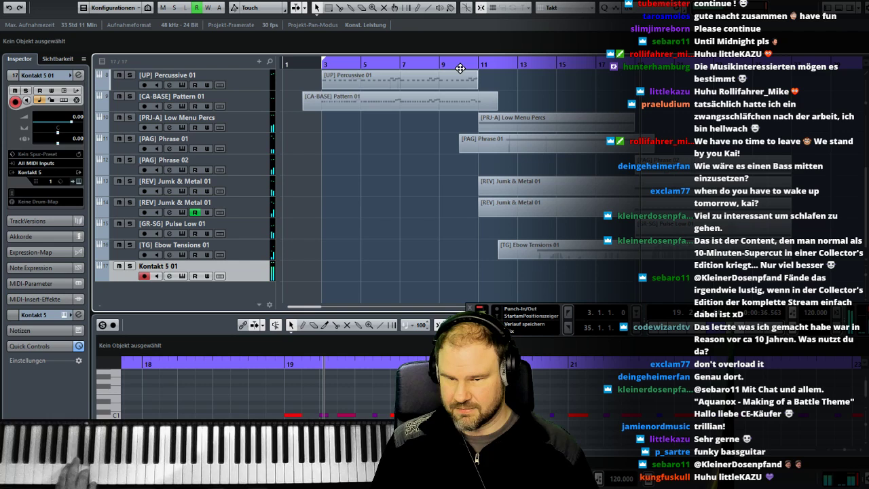
- Solo the [PRJ-A] Low Menu Percs and [PAG] Phrase 01 tracks and rehearse the bass against them from bar 11
left_click(477, 65)
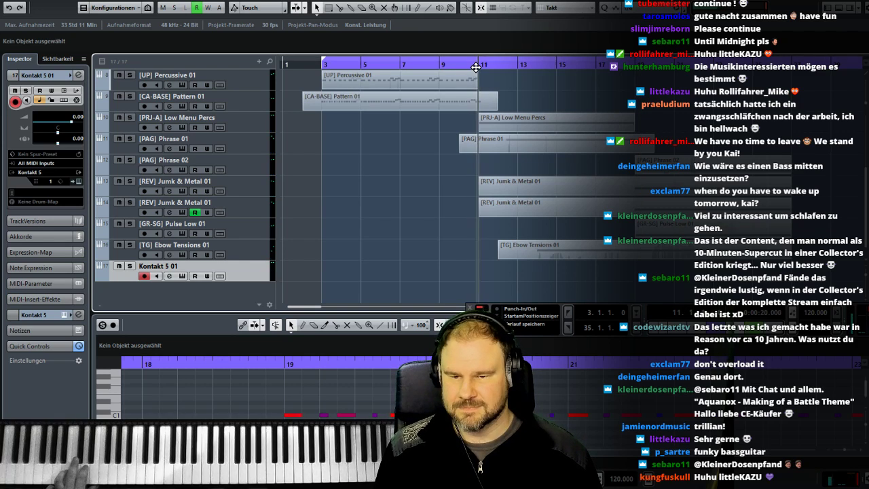
left_click(131, 117)
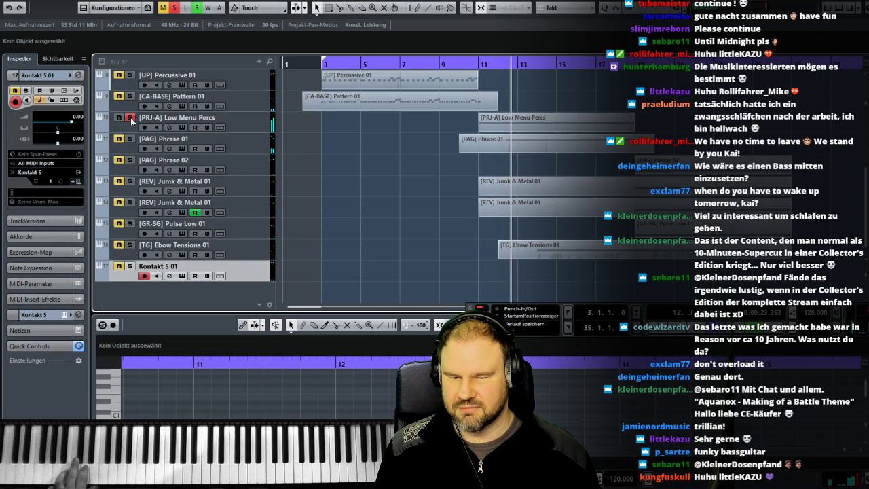
left_click(131, 139)
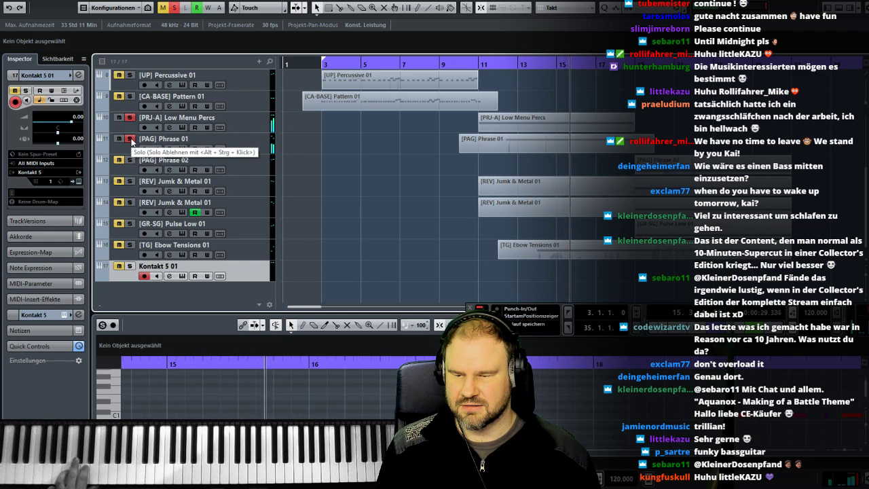
left_click(130, 139)
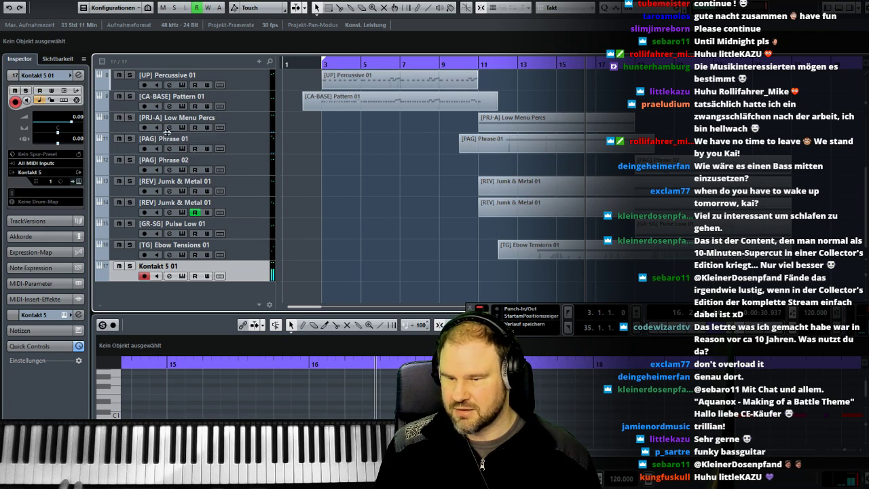
left_click(129, 118)
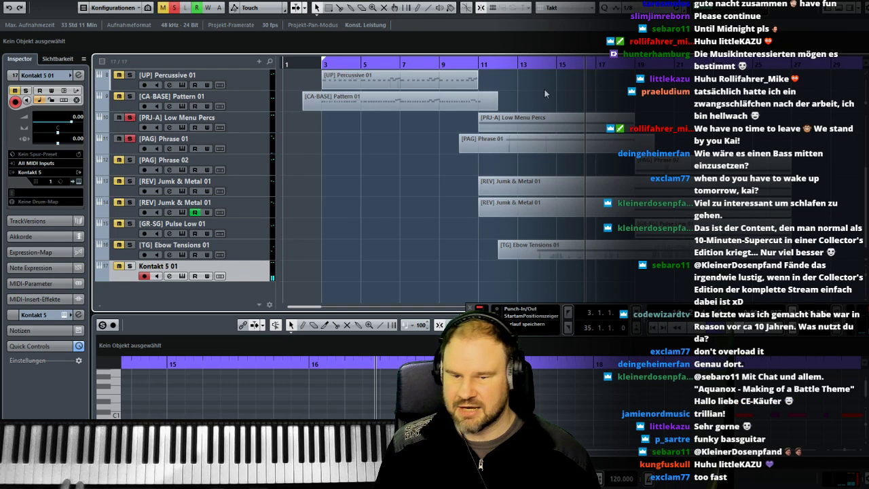
left_click(481, 65)
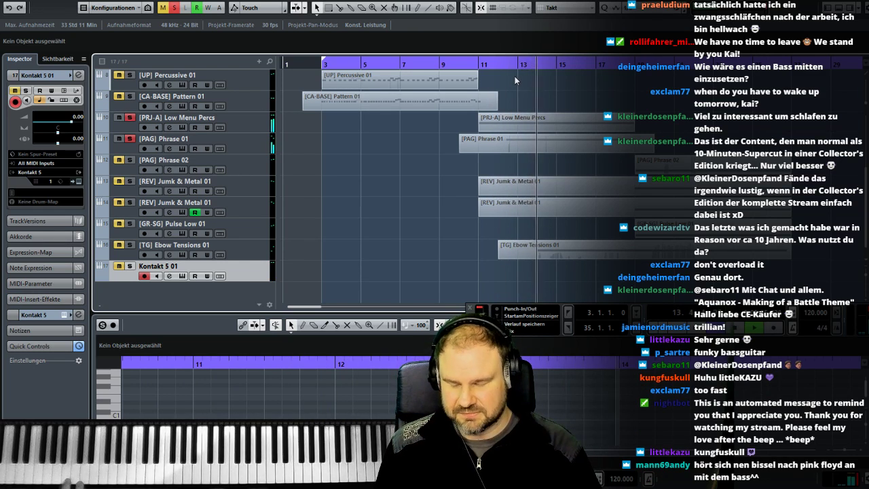
key("space")
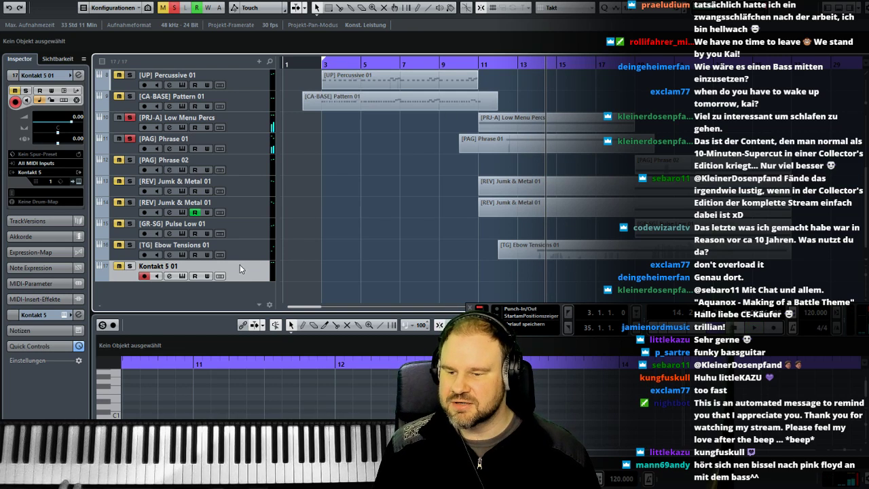
- Rename the Kontakt 5 01 track to [CA-BASE] Clean and solo it as well
double_click(170, 267)
type("E] Clean")
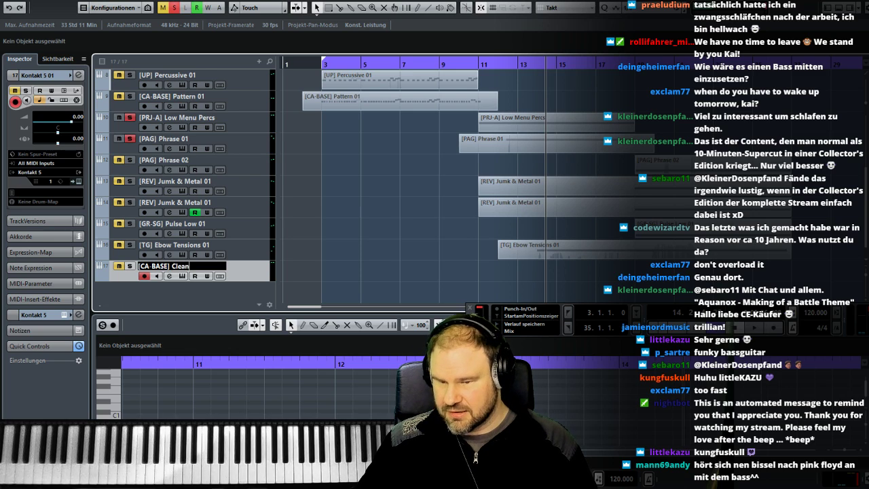
key("Return")
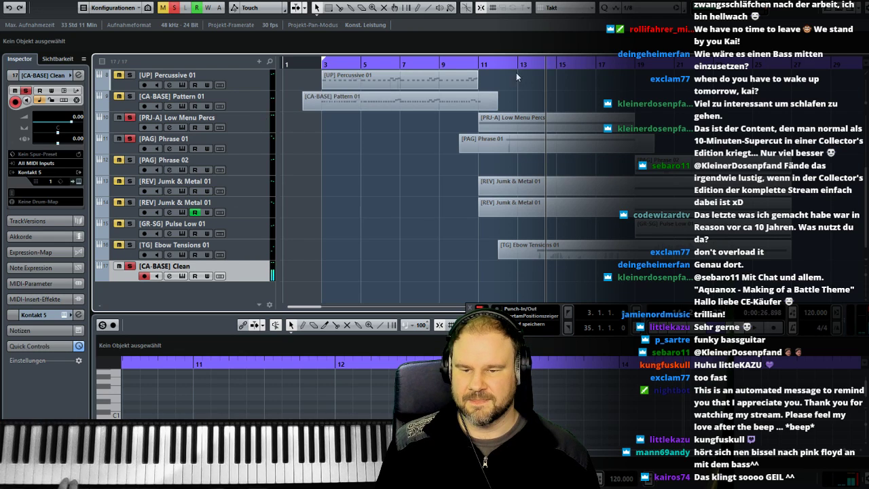
- Try recording a bass take on the [CA-BASE] Clean track from bar 10 and undo it
left_click(464, 65)
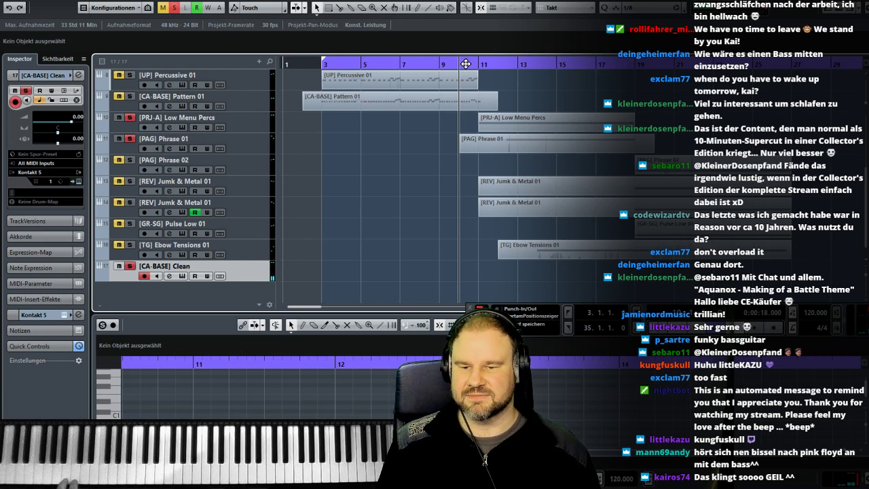
key("space")
key("KP_Multiply")
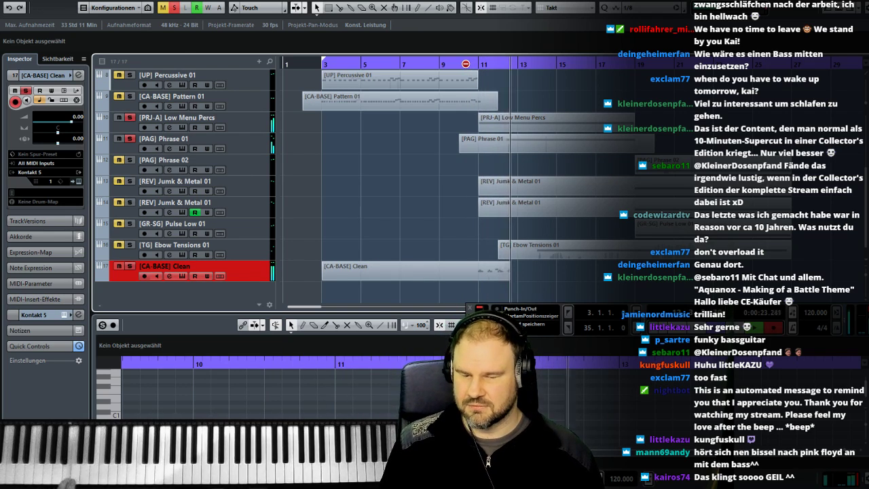
key("space")
key("ctrl+z")
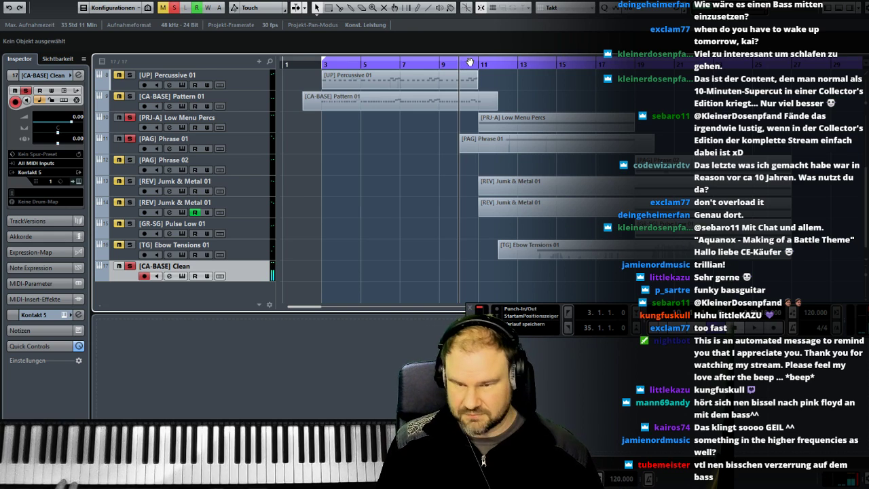
- Unsolo [PRJ-A] Low Menu Percs and try recording the bass against [PAG] Phrase 01 alone, discarding each take
left_click(130, 117)
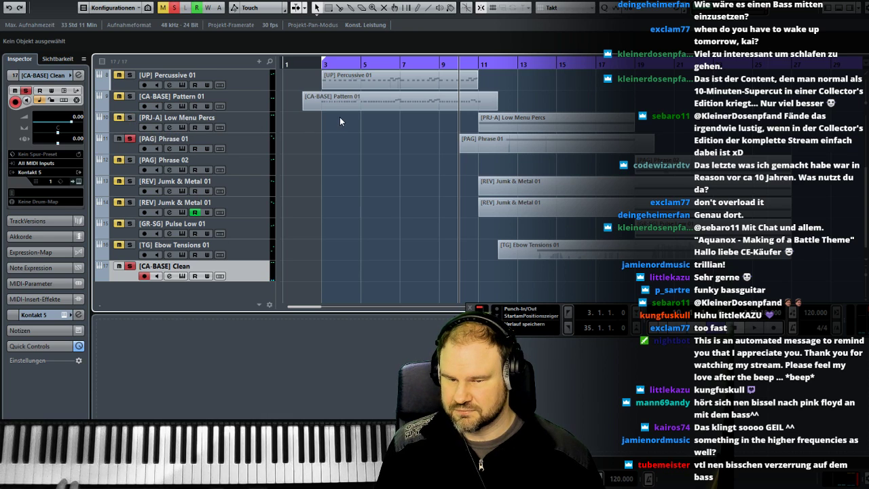
key("KP_Multiply")
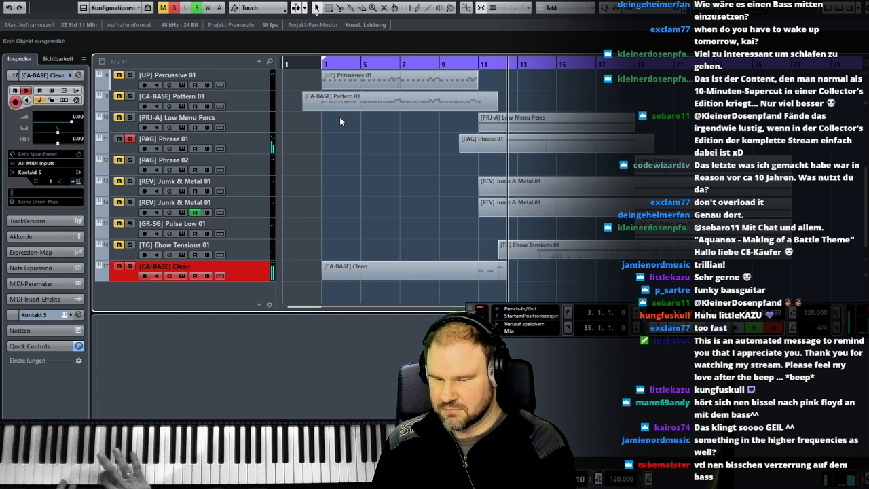
key("space")
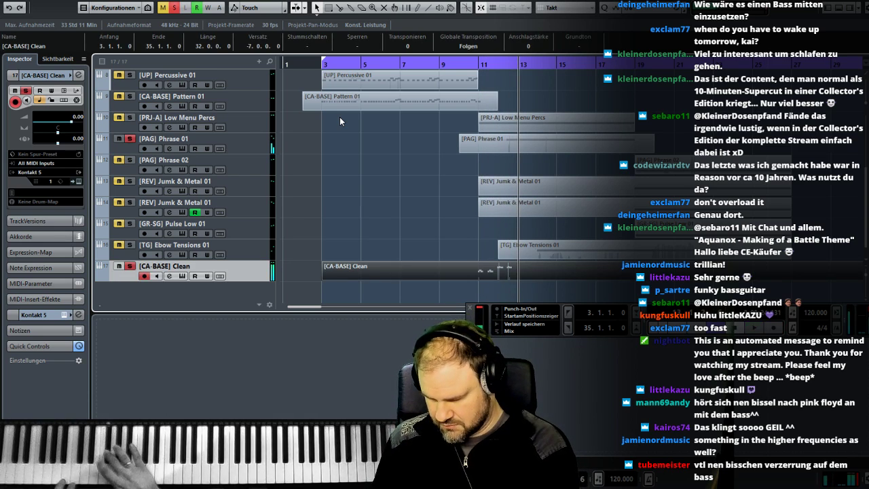
key("Delete")
key("KP_0")
key("KP_Multiply")
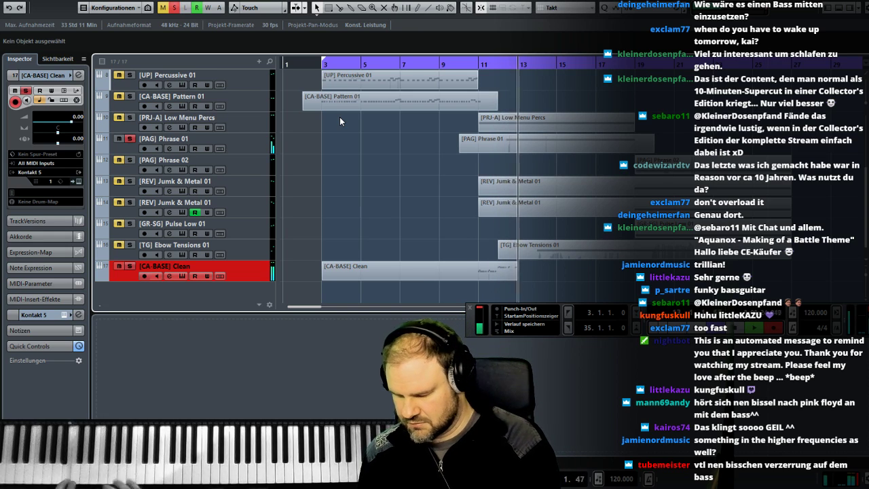
key("space")
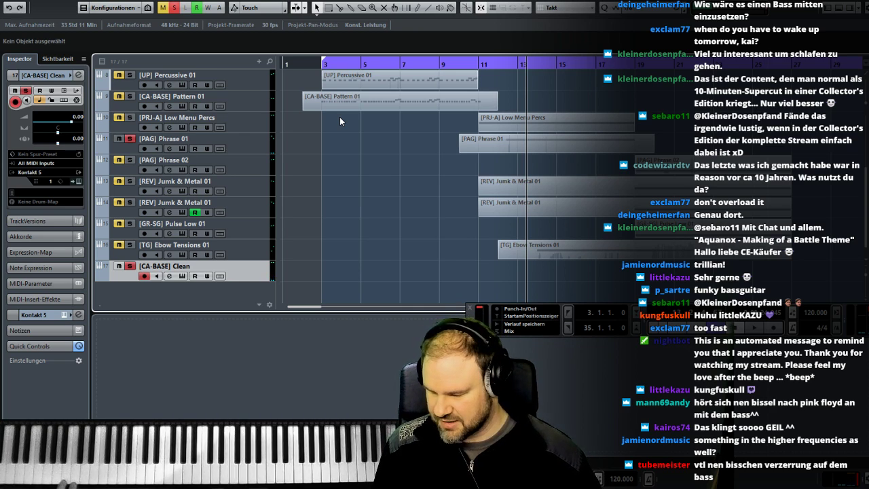
key("KP_Multiply")
key("space")
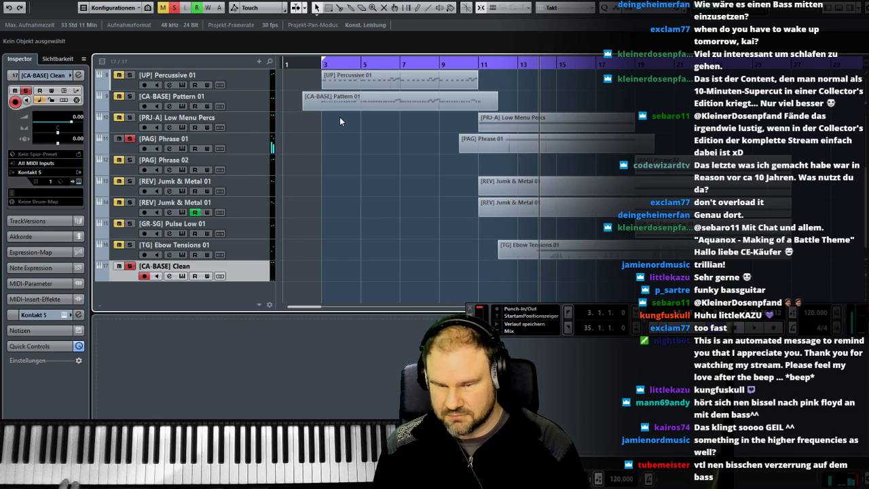
- Try another bass take on [CA-BASE] Clean from bar 10 and delete it
left_click(466, 66)
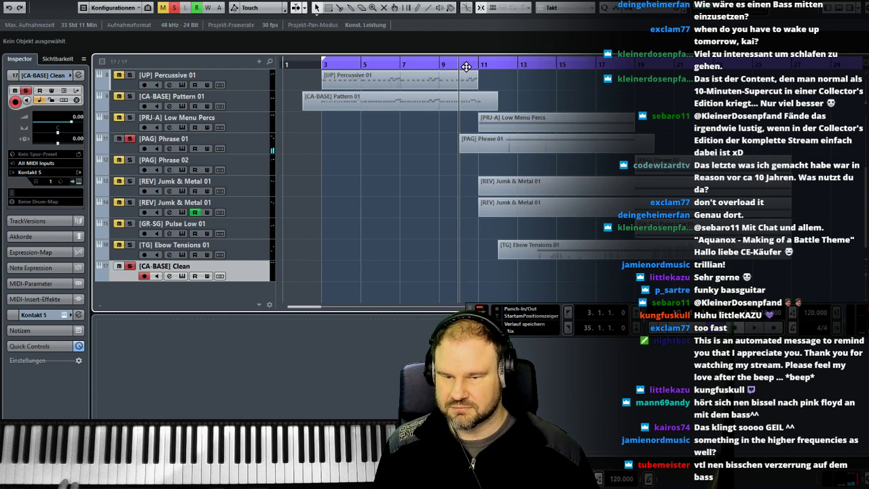
key("KP_Multiply")
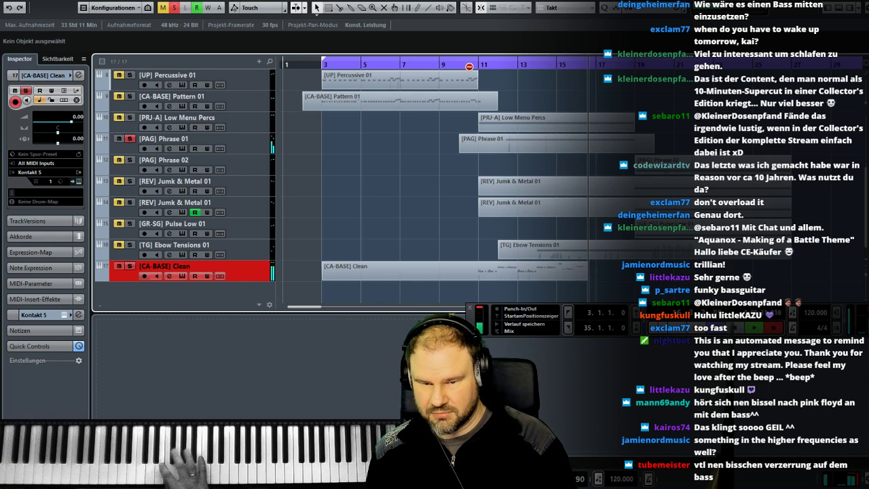
key("space")
key("Delete")
- Record the bass part on [CA-BASE] Clean from bar 10 up to about bar 19
key("KP_0")
key("KP_Multiply")
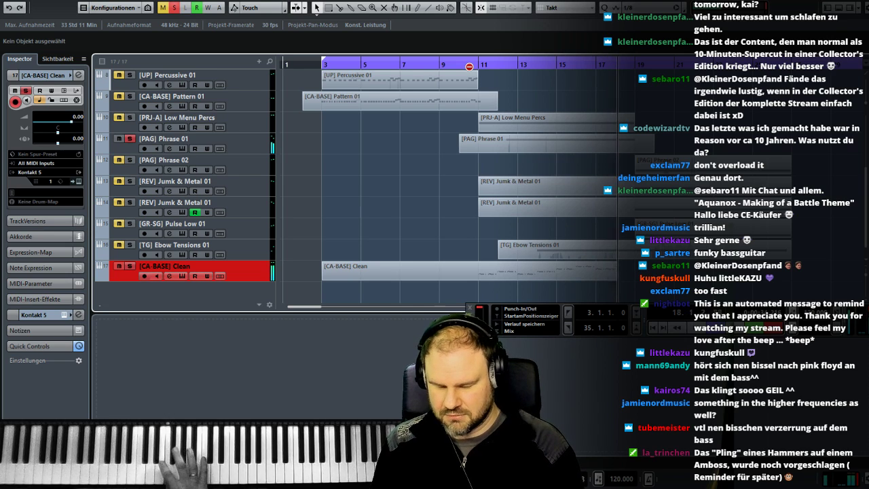
key("space")
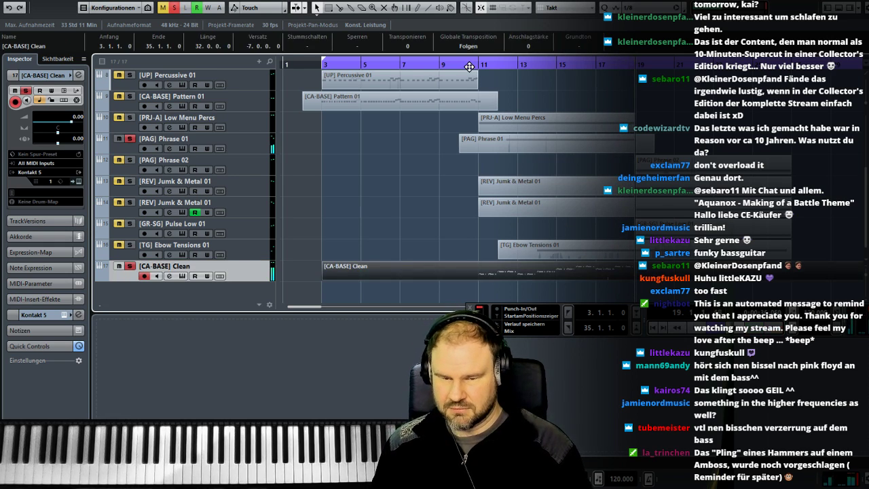
- Open the recorded bass part in an enlarged Key Editor and quantize all its notes to 1/16
double_click(478, 271)
left_click_drag(319, 314, 341, 126)
scroll(306, 324, "left", 2)
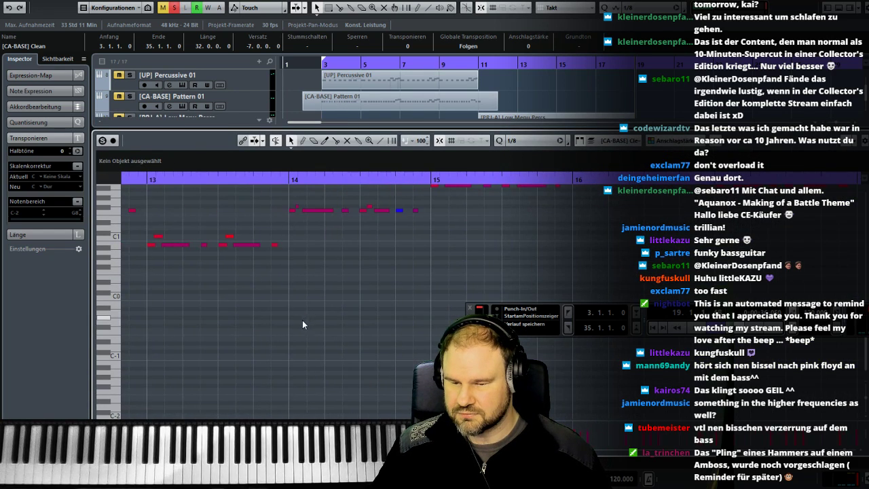
scroll(291, 316, "left", 1)
left_click(544, 141)
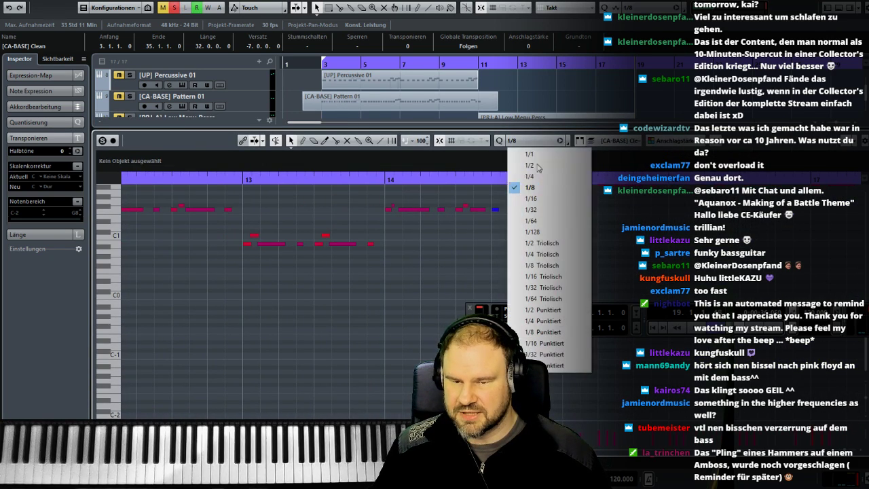
left_click(536, 198)
key("ctrl+a")
key("q")
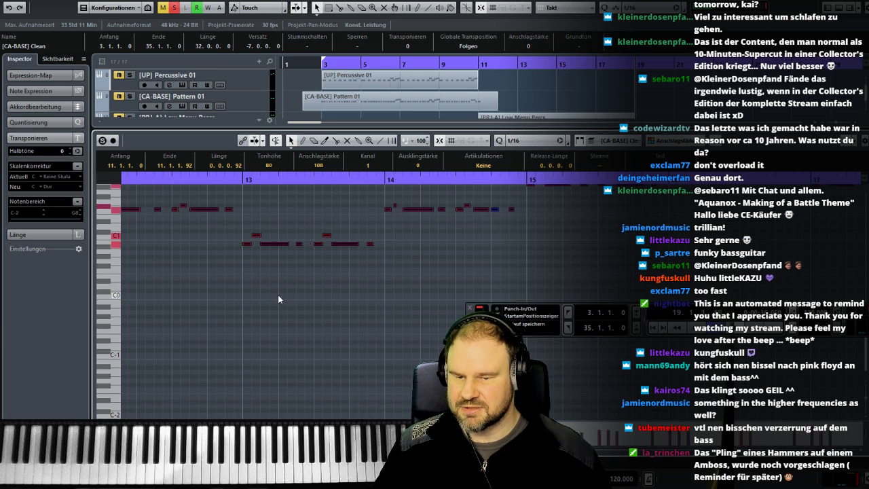
- Play the bass part from about bar 11 and align the ends of all its notes to the 1/16 grid
left_click(330, 305)
scroll(347, 307, "left", 7)
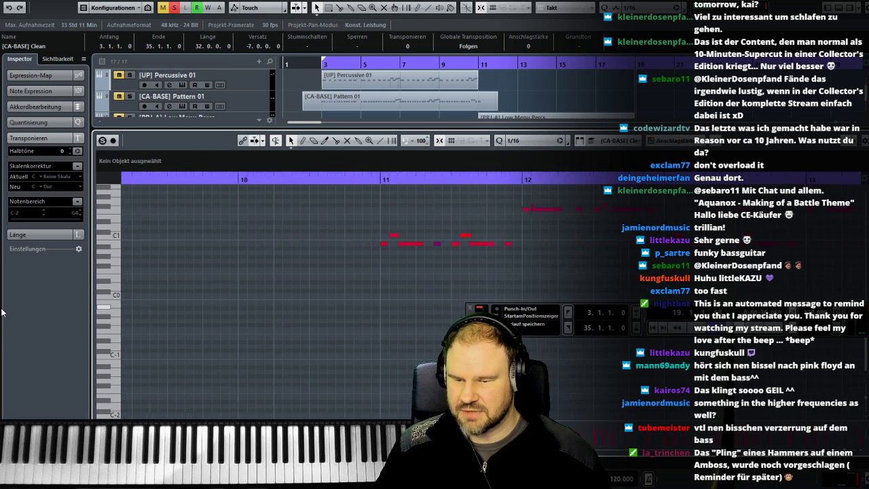
double_click(625, 180)
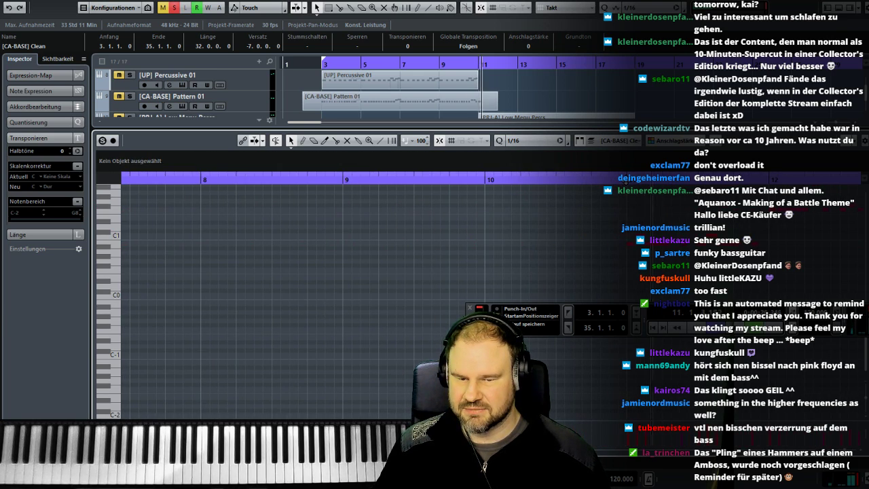
key("ctrl+a")
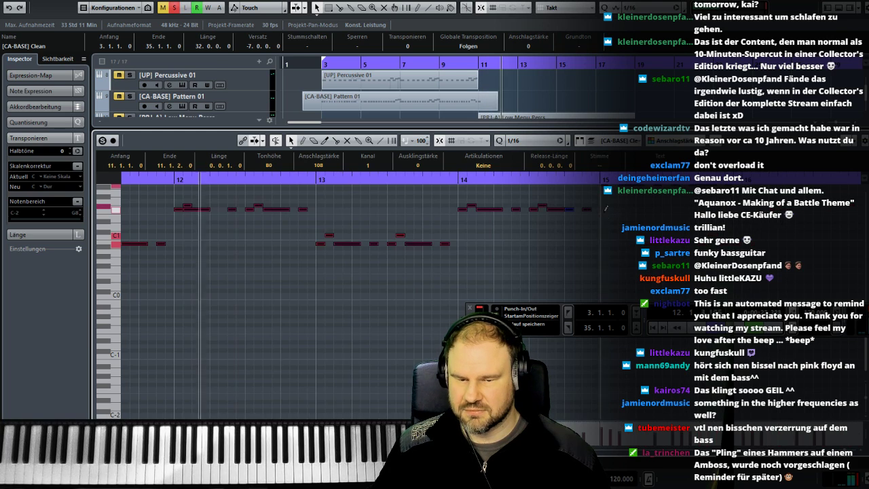
left_click(263, 268)
- Enlarge the arrangement, unsolo [CA-BASE] Clean and [PAG] Phrase 01, and play the full mix from bar 11
left_click_drag(396, 129, 374, 411)
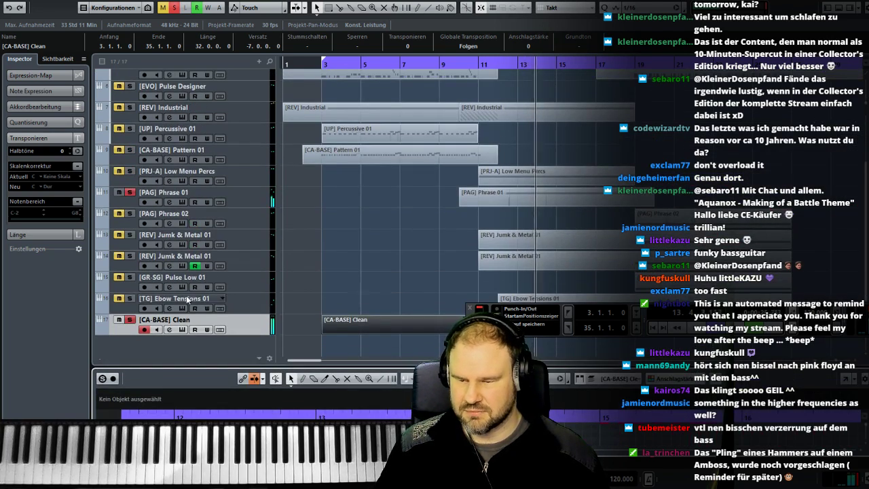
left_click(129, 320)
left_click(130, 193)
left_click(481, 62)
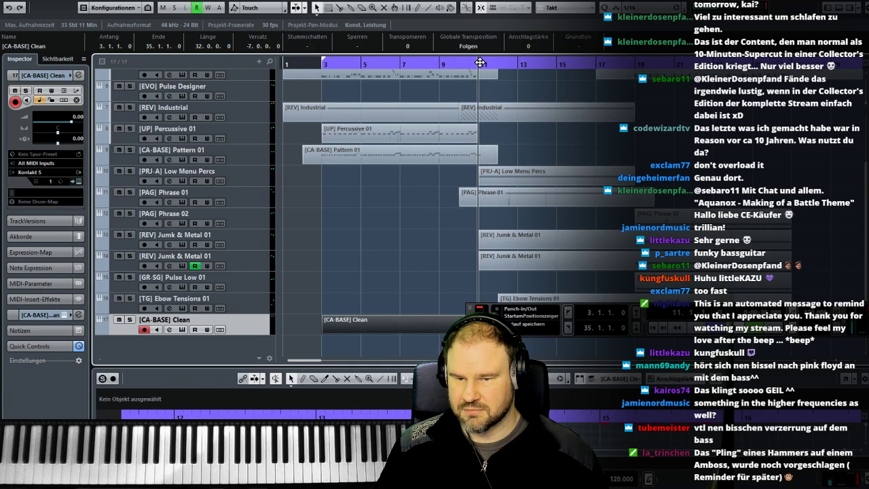
left_click_drag(470, 322, 352, 171)
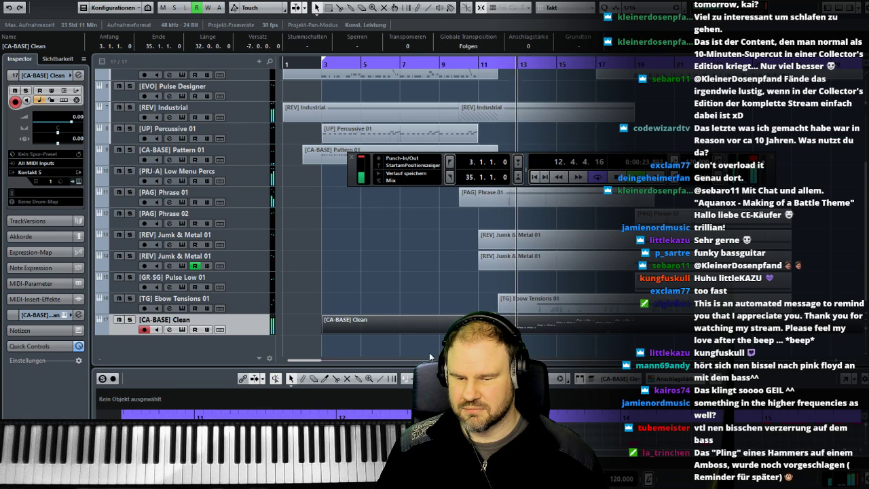
left_click(129, 320)
left_click(129, 319)
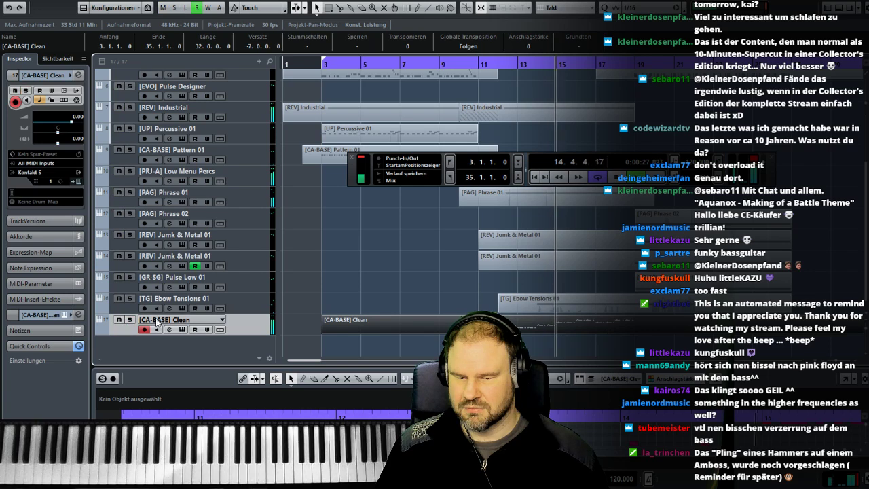
key("space")
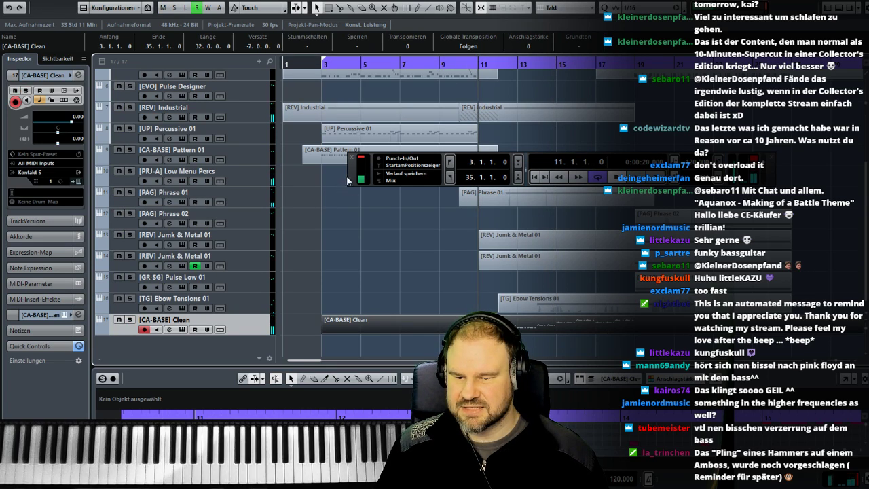
- Solo [PRJ-A] Low Menu Percs and [CA-BASE] Clean and play them together from bar 11
left_click(129, 171)
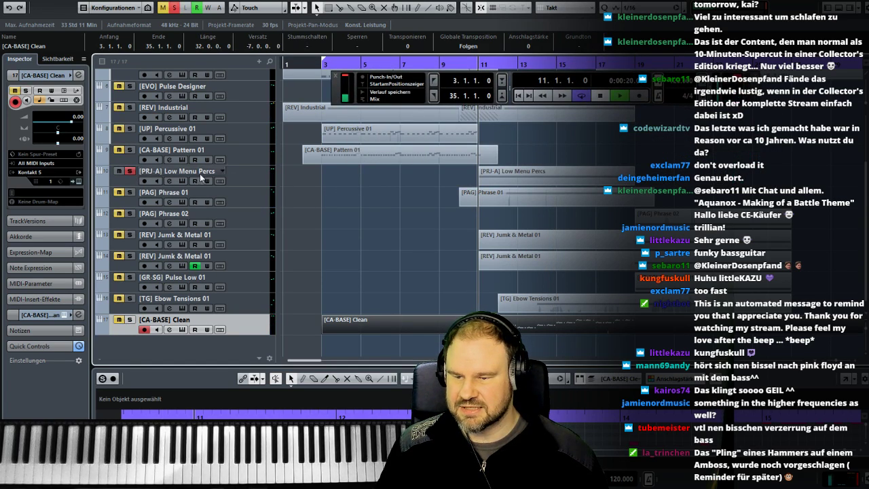
key("space")
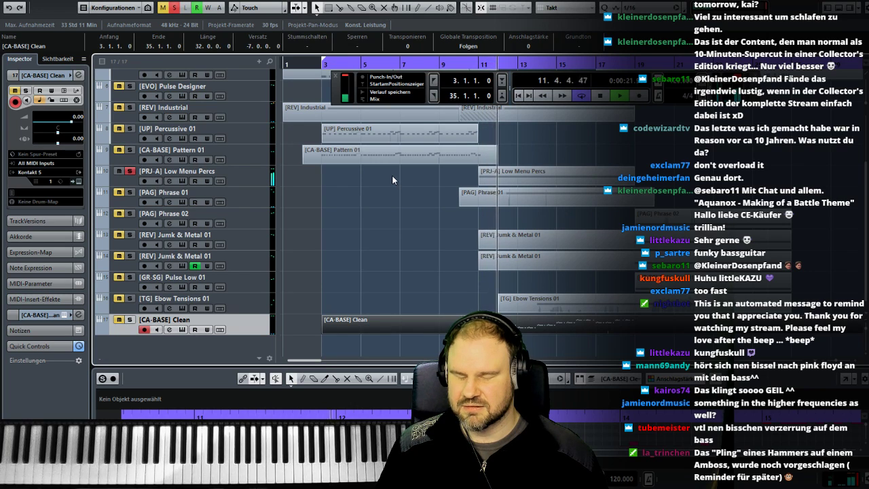
left_click(129, 319)
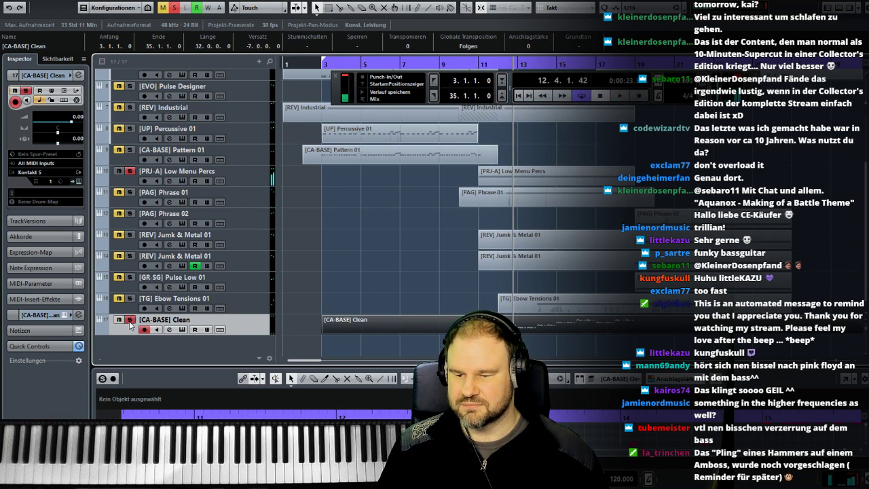
key("space")
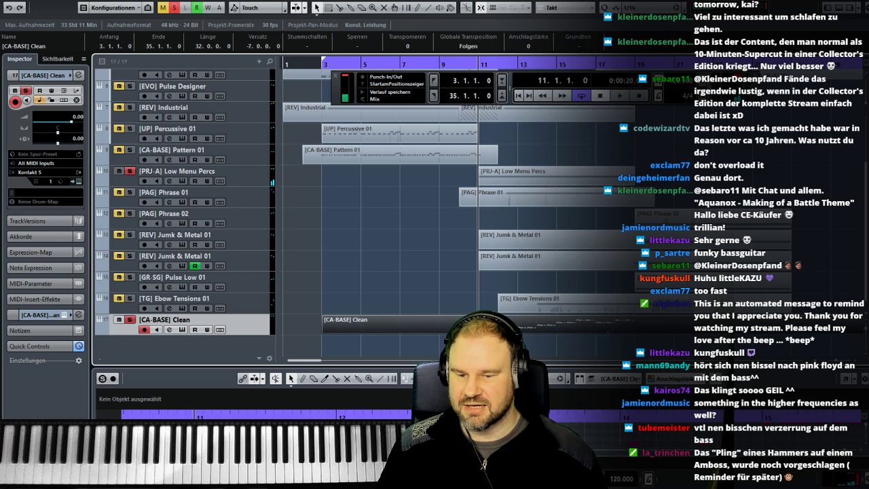
key("space")
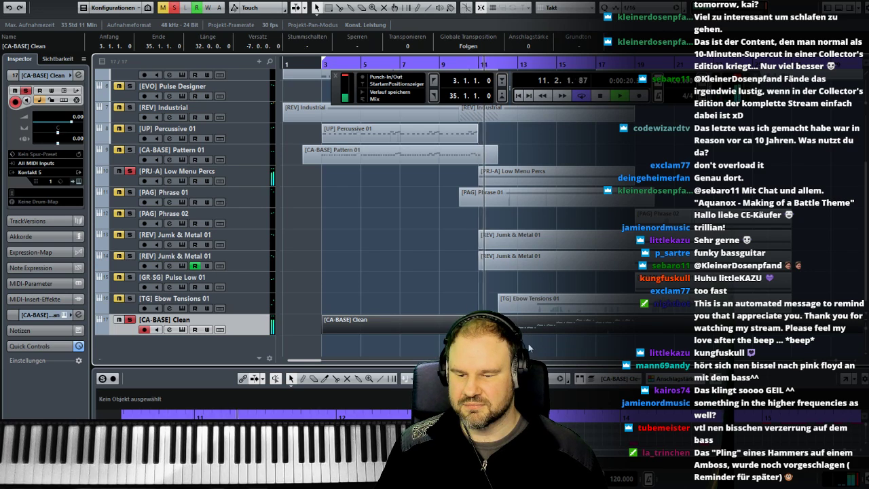
key("space")
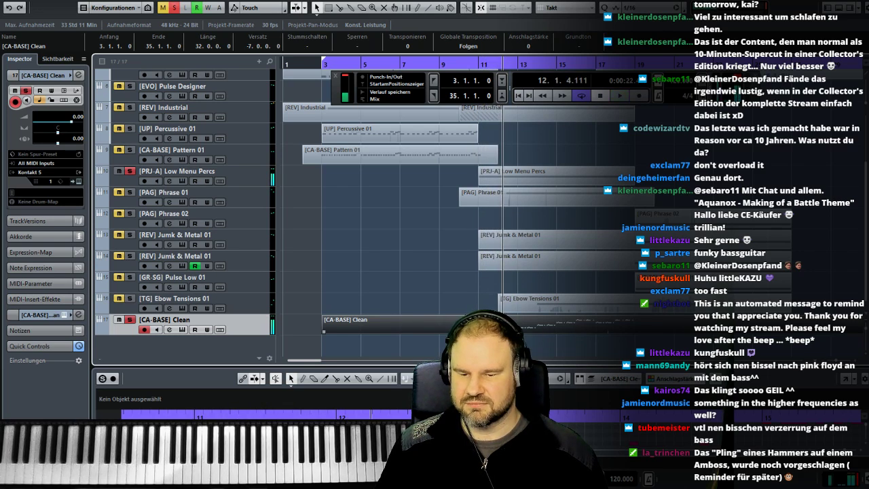
- Enlarge the Key Editor and mute the bass notes in bars 12 and 14 of the [CA-BASE] Clean part
left_click(524, 434)
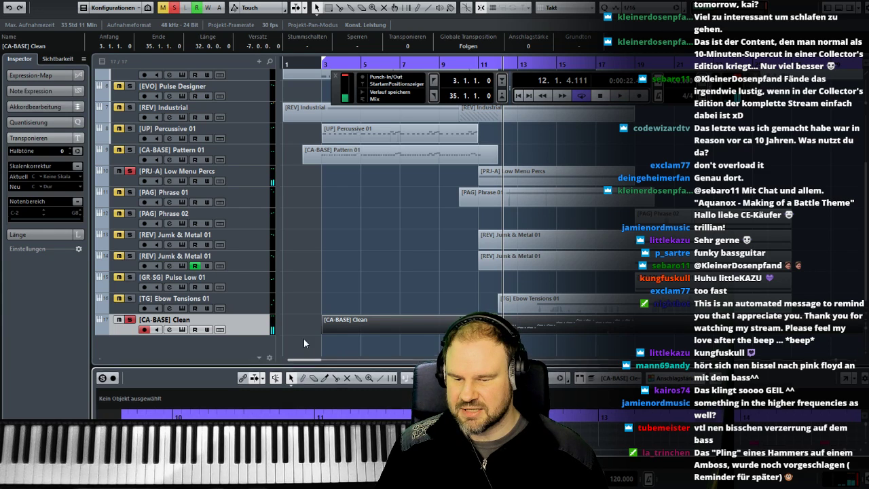
left_click_drag(300, 368, 288, 121)
left_click_drag(454, 209, 431, 243)
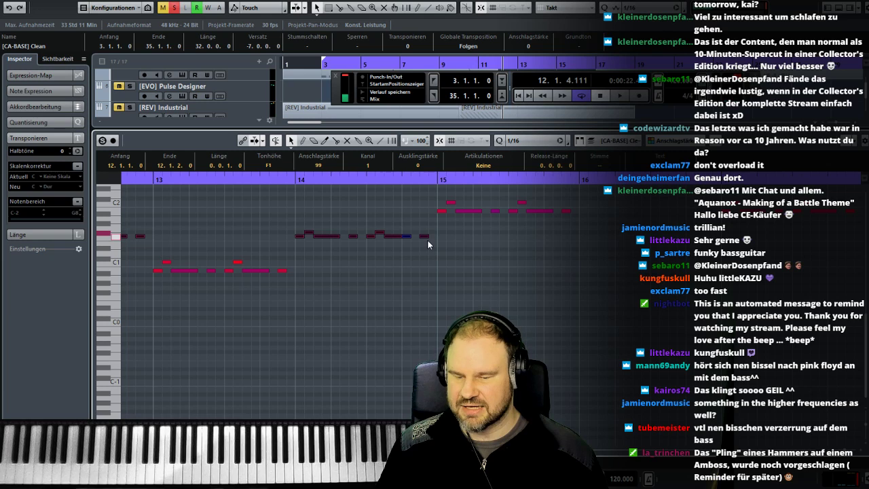
right_click(423, 236)
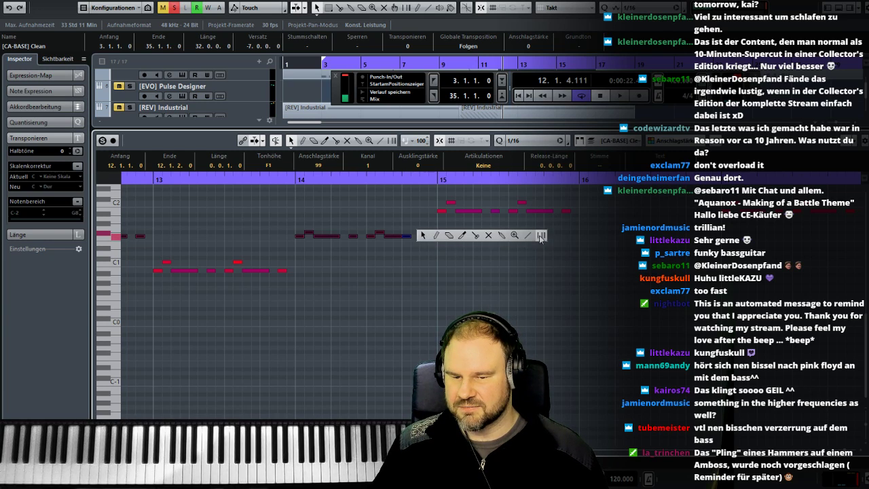
left_click(489, 236)
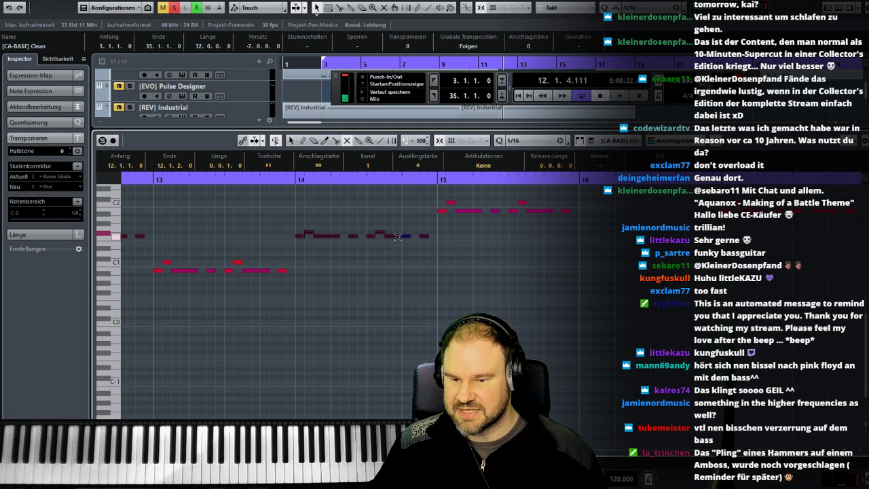
left_click(397, 237)
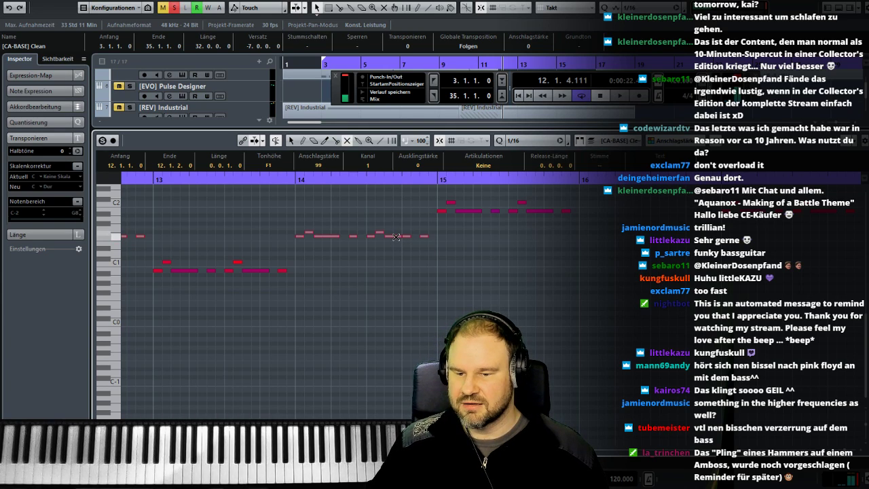
- Mute the bass notes in bars 16 and 18 of the [CA-BASE] Clean part and clear the note selection
key("1")
left_click(463, 254)
scroll(567, 260, "up", 3)
left_click_drag(548, 254, 780, 287)
right_click(420, 295)
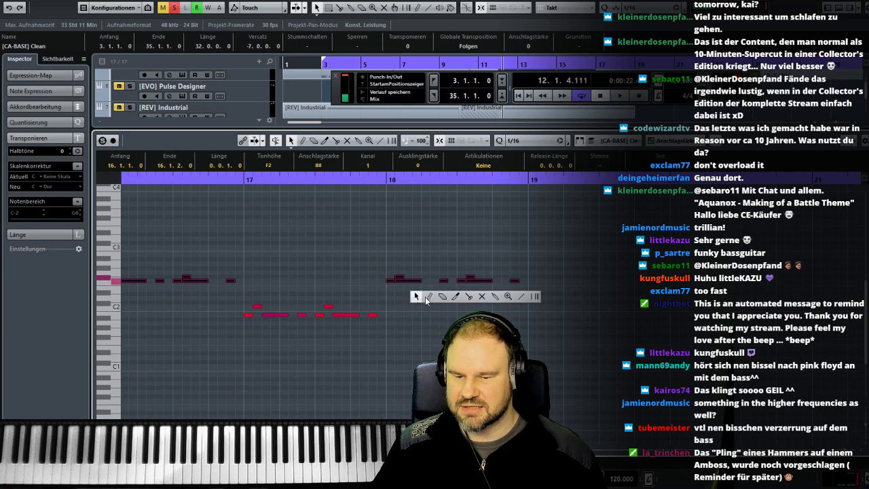
left_click(482, 297)
left_click(416, 281)
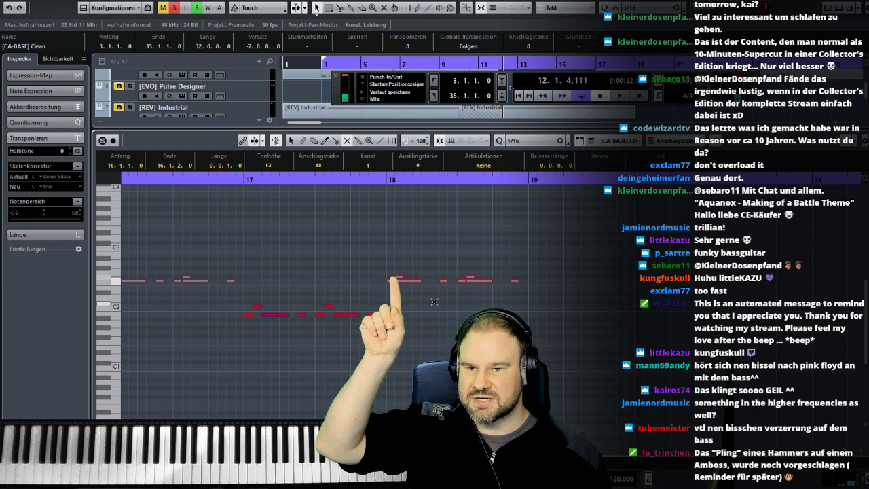
right_click(494, 243)
left_click(503, 243)
left_click(489, 246)
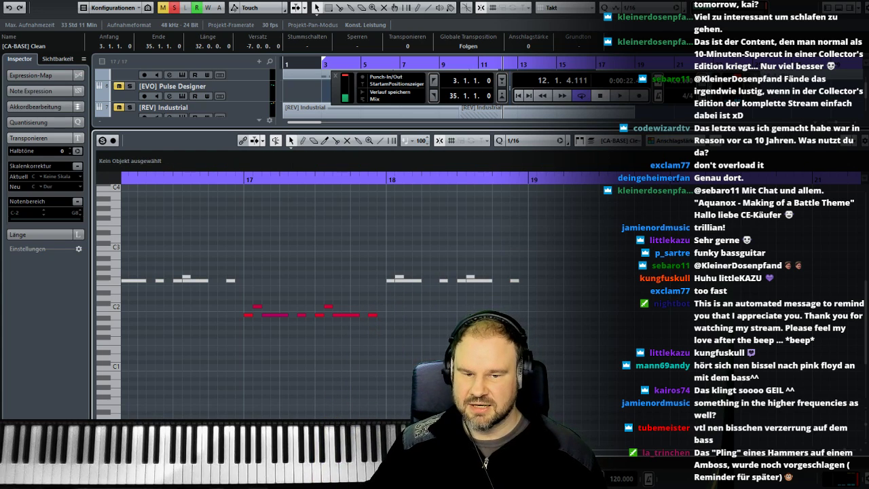
- Enlarge the arrangement and play the soloed tracks from bar 11, first without and then with [PAG] Phrase 01 soloed
left_click_drag(788, 130, 752, 380)
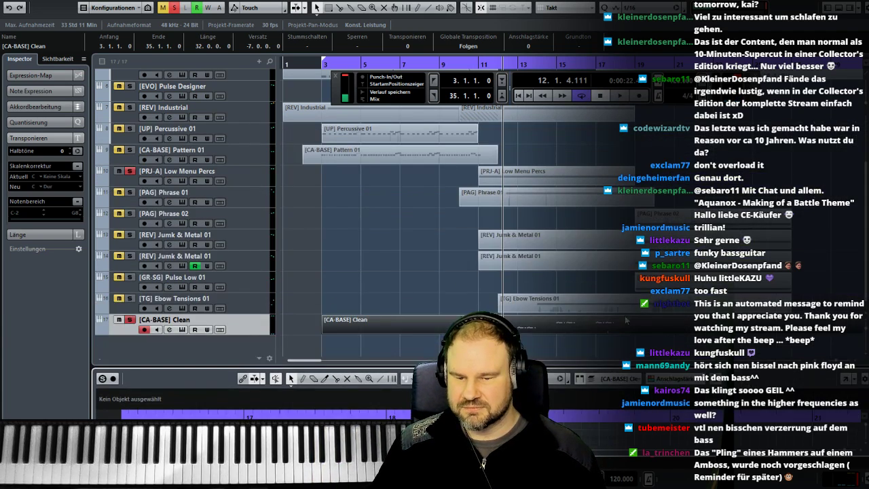
left_click(478, 63)
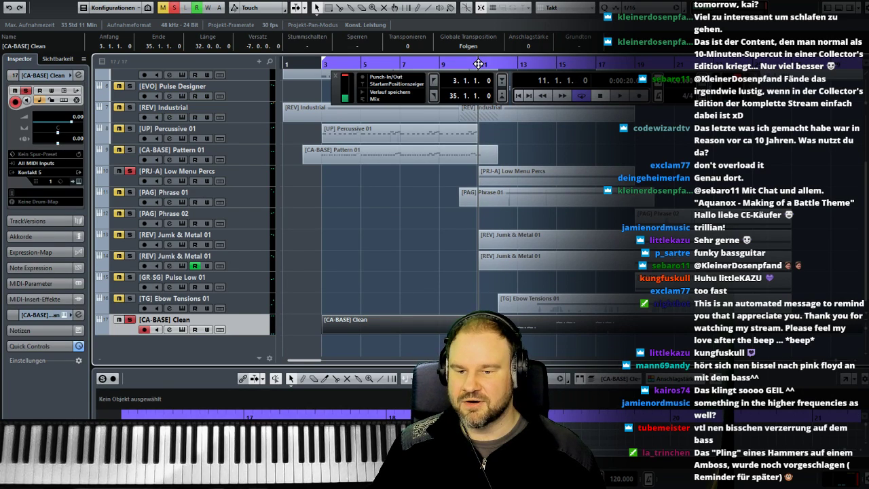
key("space")
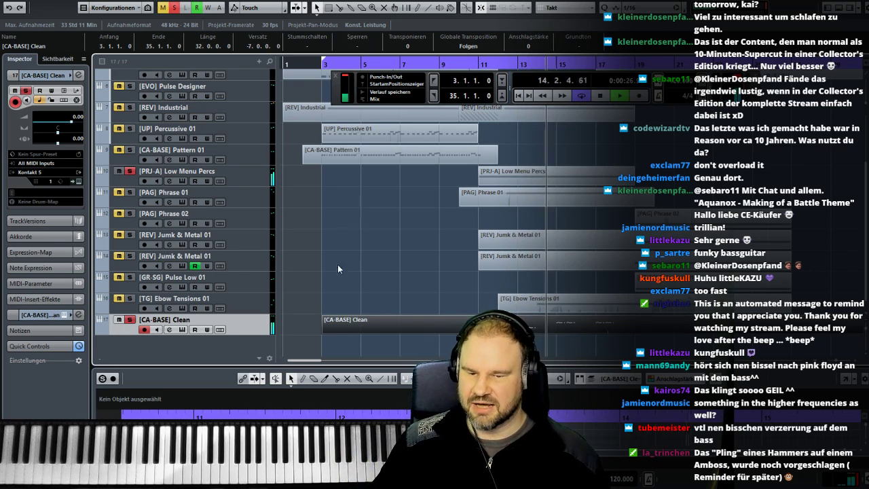
key("space")
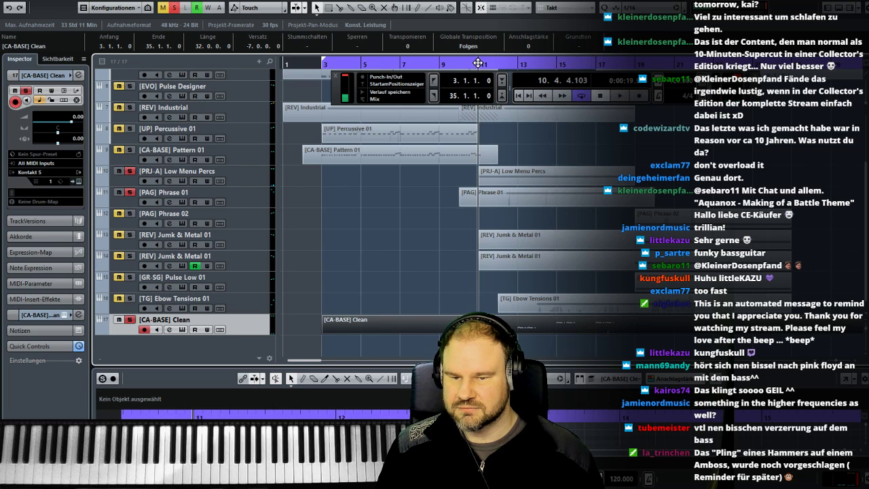
key("space")
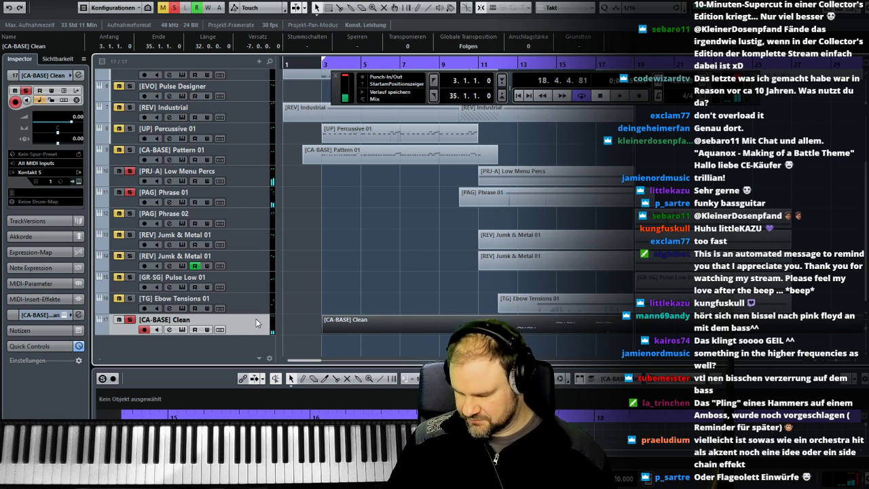
- Insert VST Bass Amp in the first insert slot of the [CA-BASE] Clean channel in the MixConsole
key("F3")
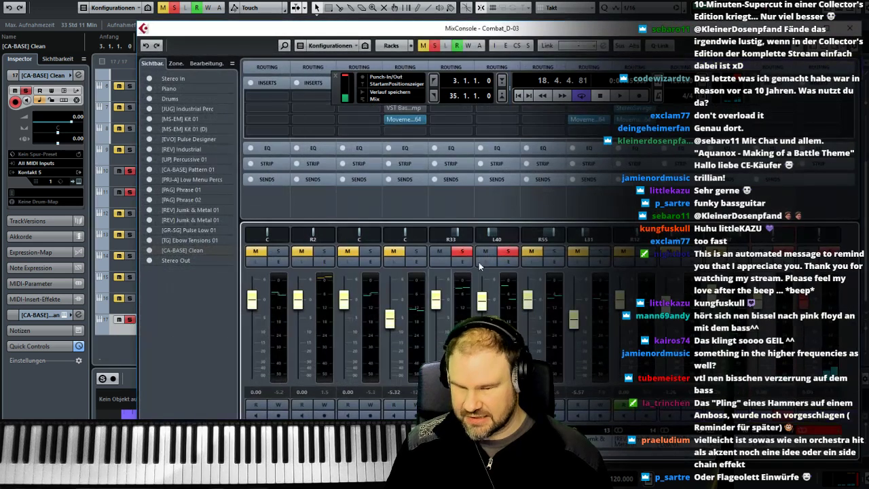
left_click(803, 102)
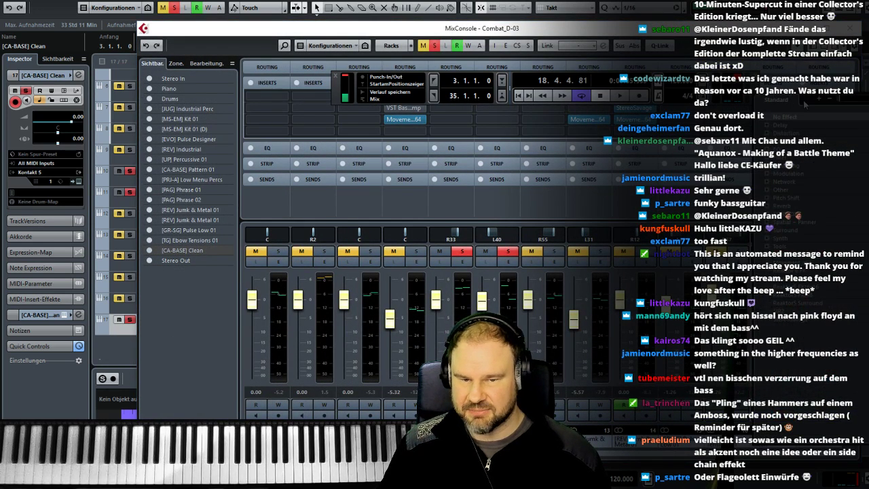
type("am")
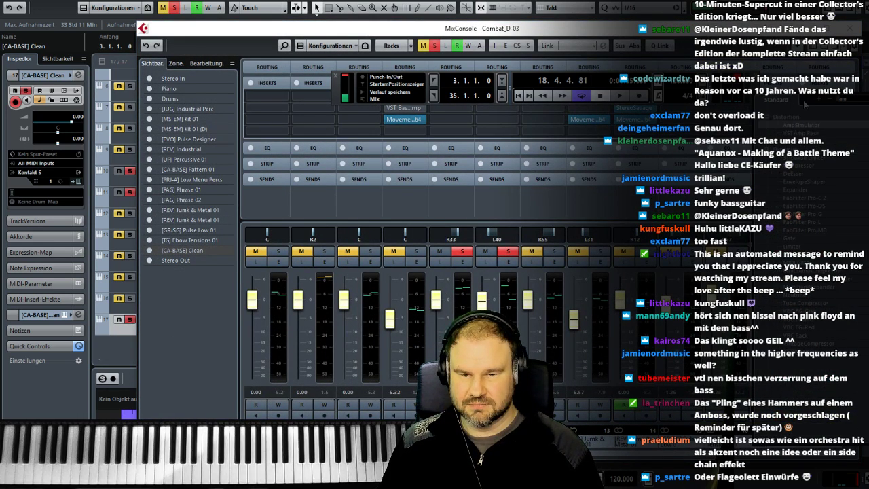
left_click(805, 135)
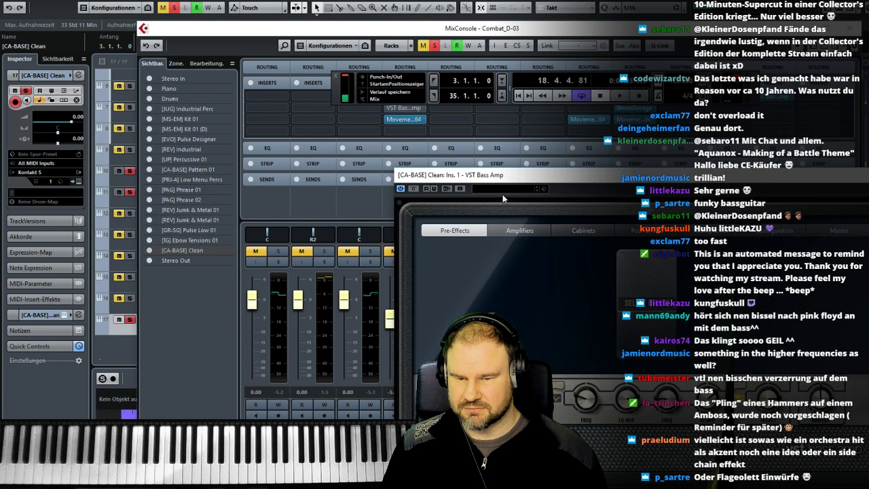
- Load the Funky Picked Chorus preset in VST Bass Amp, replace it with Gimme Mercy, and close the MixConsole
left_click(503, 190)
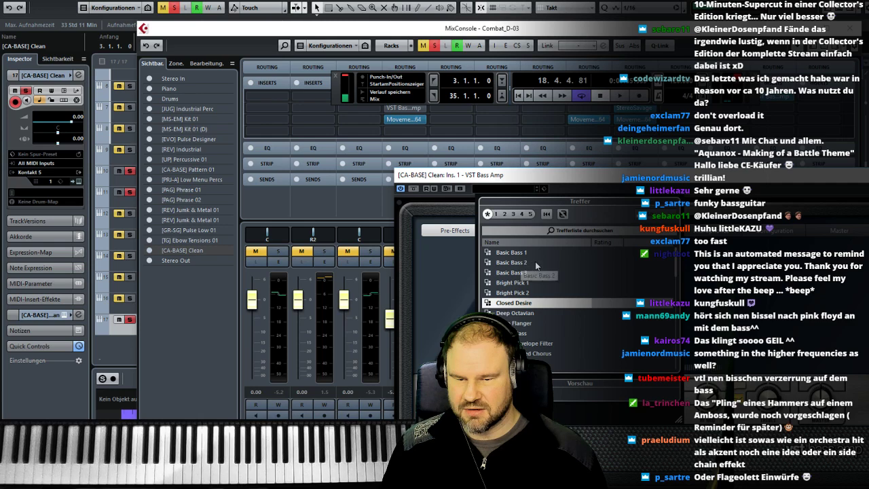
scroll(545, 314, "down", 1)
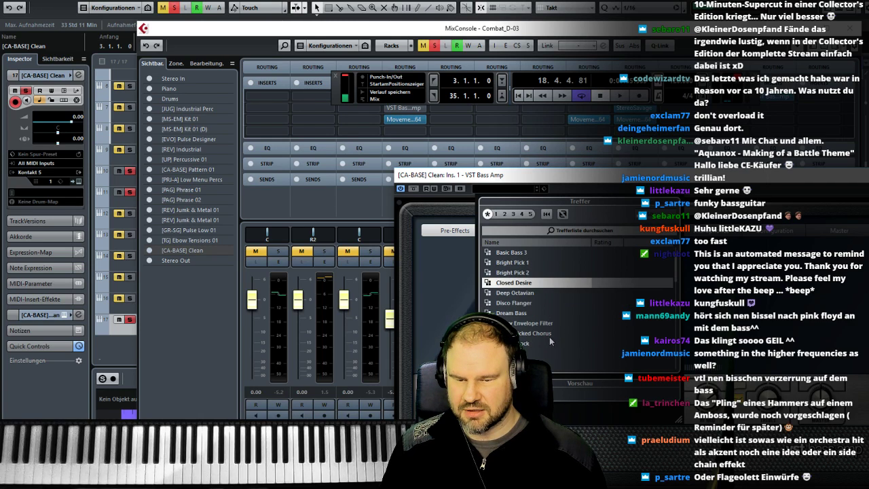
left_click(550, 336)
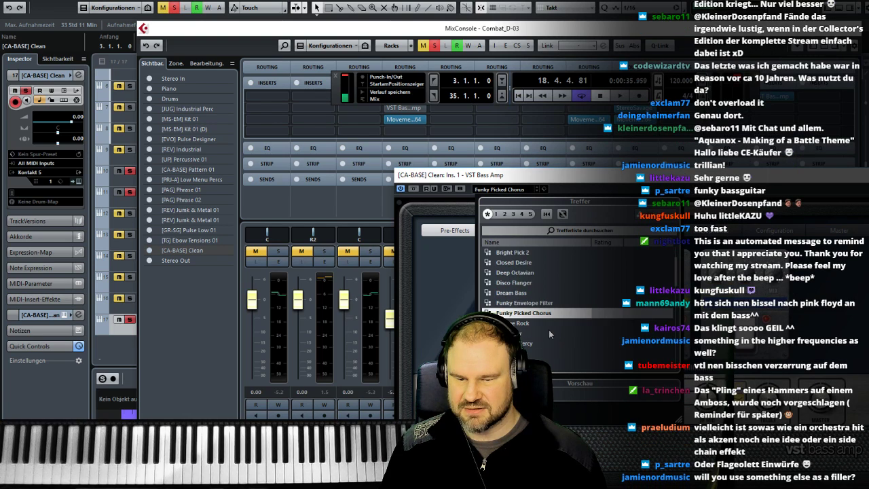
scroll(549, 329, "down", 4)
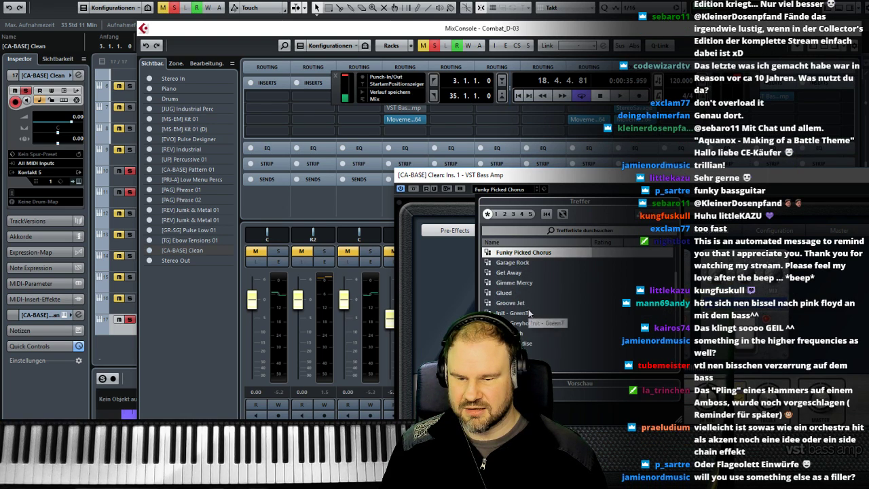
scroll(528, 313, "down", 1)
left_click(524, 262)
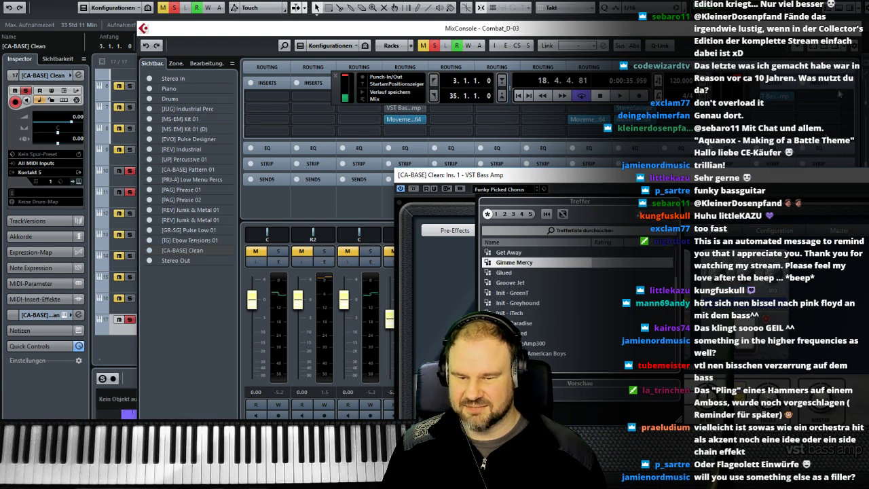
left_click(851, 27)
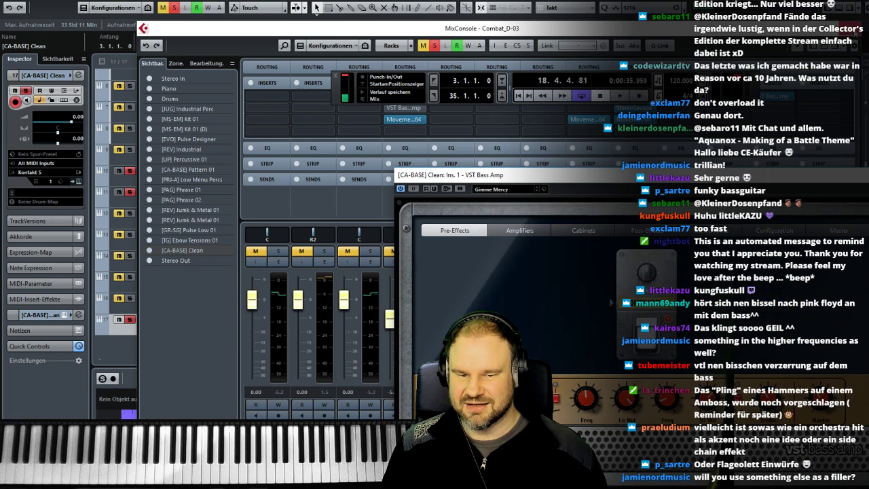
left_click(851, 27)
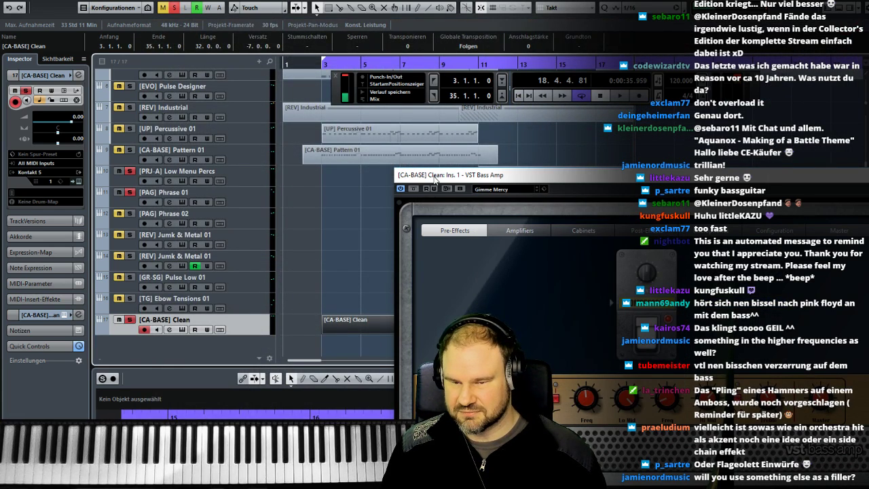
- Move the plug-in window aside, set the loop range to run from bar 11 to bar 19, and start playback at bar 11
left_click_drag(433, 176, 595, 401)
left_click_drag(323, 61, 791, 63)
left_click_drag(495, 58, 575, 67)
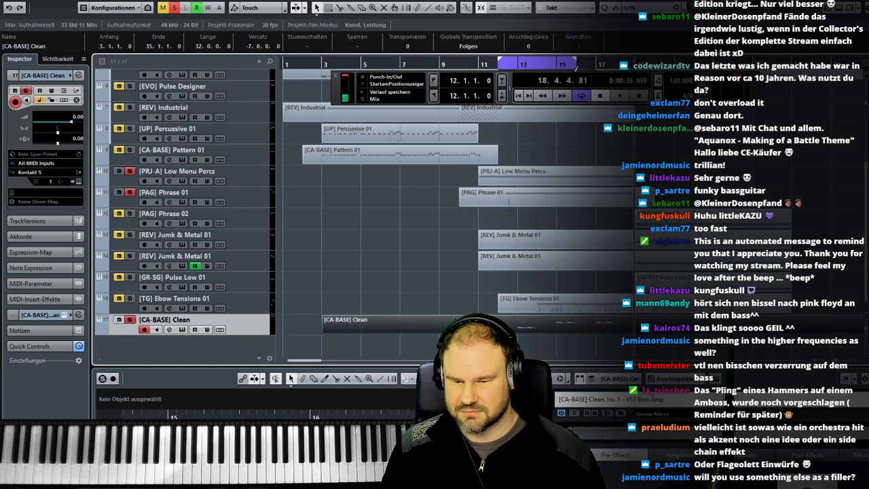
left_click_drag(634, 67, 635, 67)
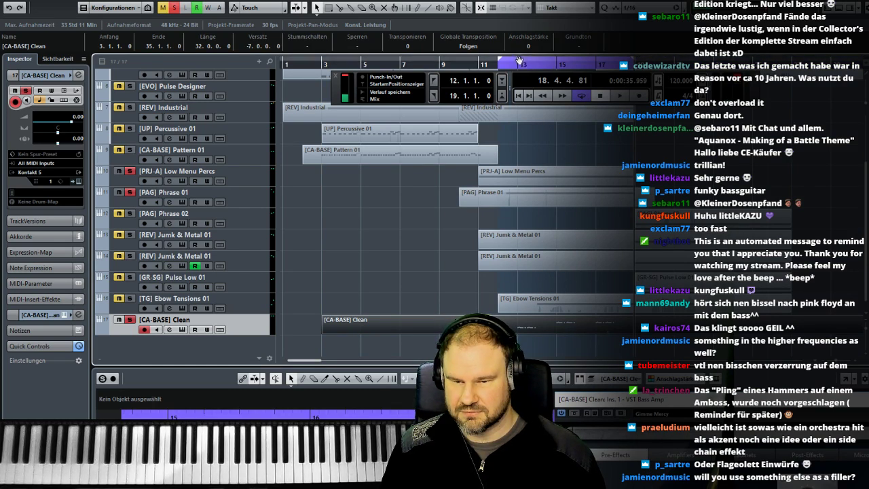
left_click_drag(499, 60, 482, 61)
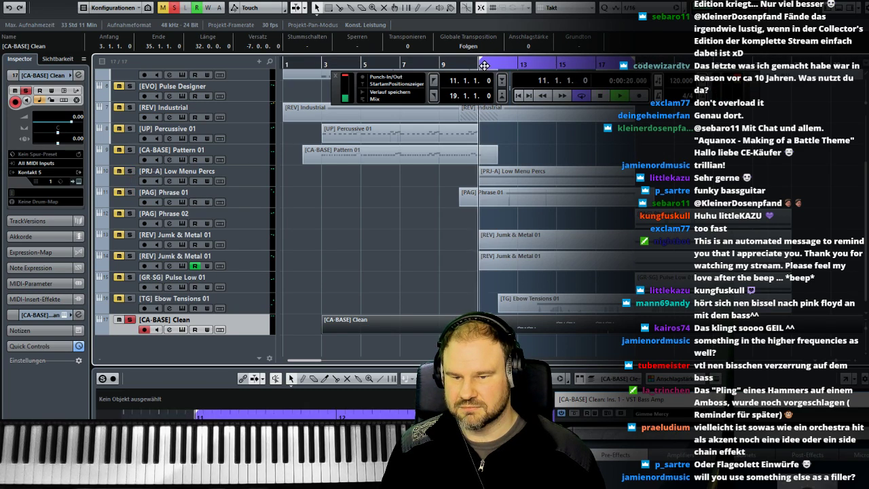
- Load the Groove Jet preset in VST Bass Amp during playback and close the plug-in window
left_click_drag(620, 399, 271, 122)
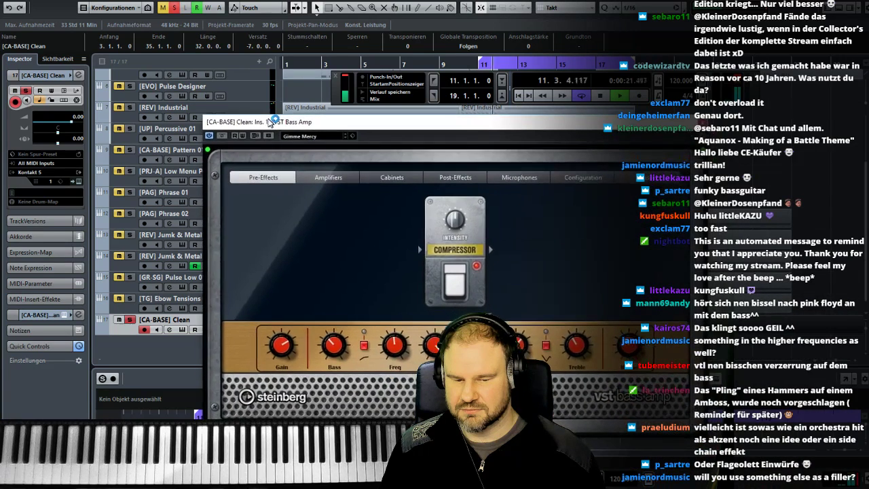
left_click(306, 137)
left_click(330, 280)
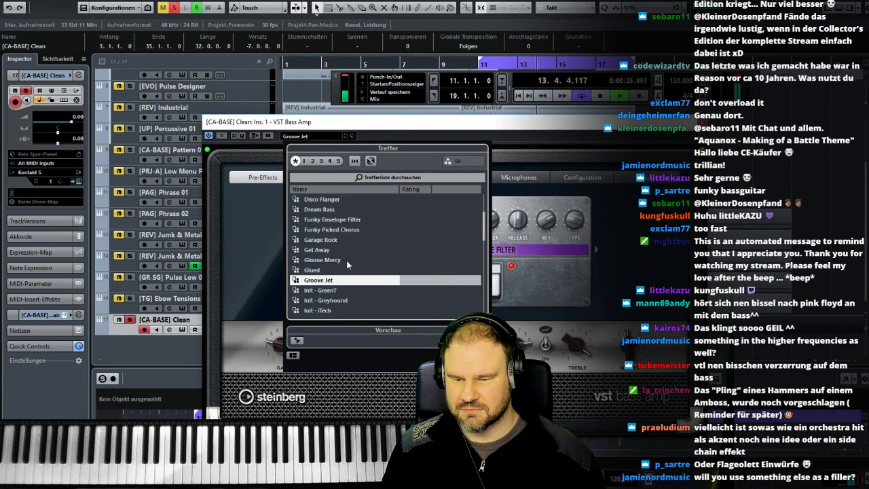
scroll(345, 260, "down", 2)
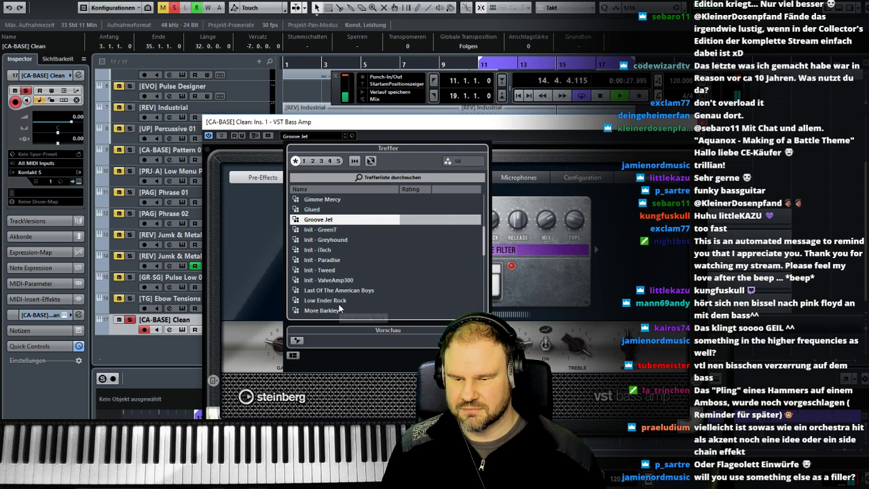
left_click(623, 153)
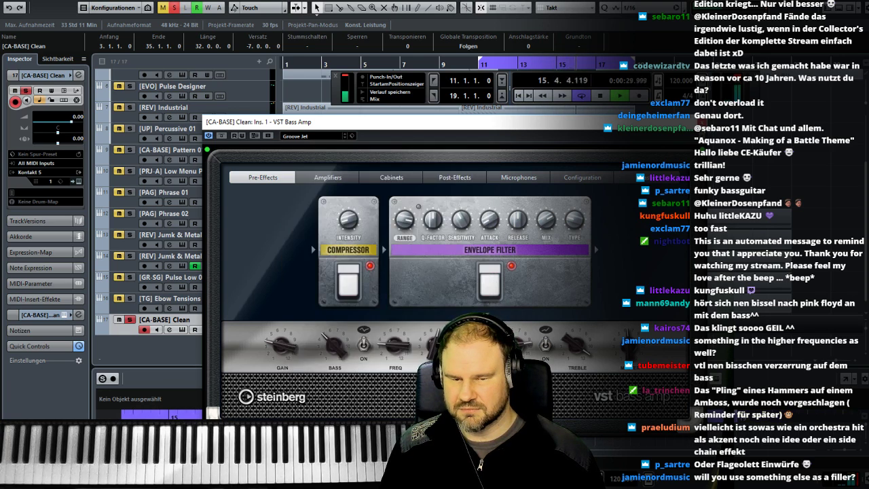
left_click(699, 122)
- Replace VST Bass Amp on the [CA-BASE] Clean channel with VST Amp Rack, discarding the changes to the old plug-in
key("F3")
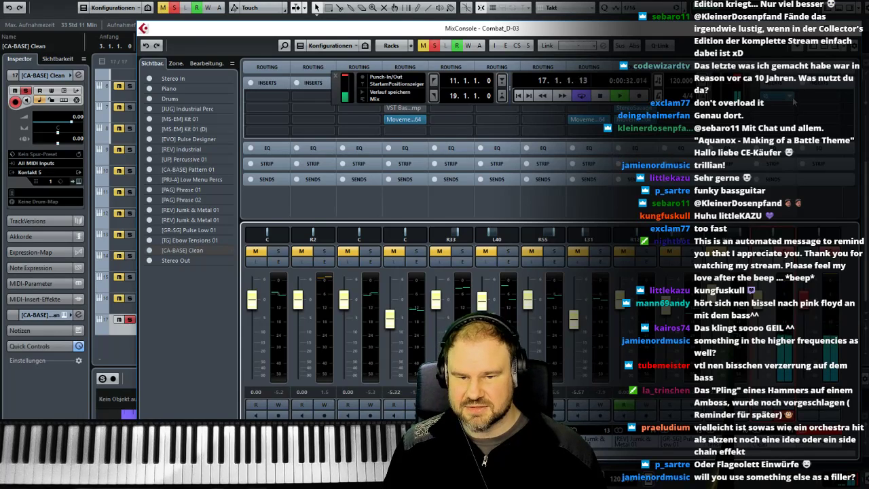
left_click(793, 101)
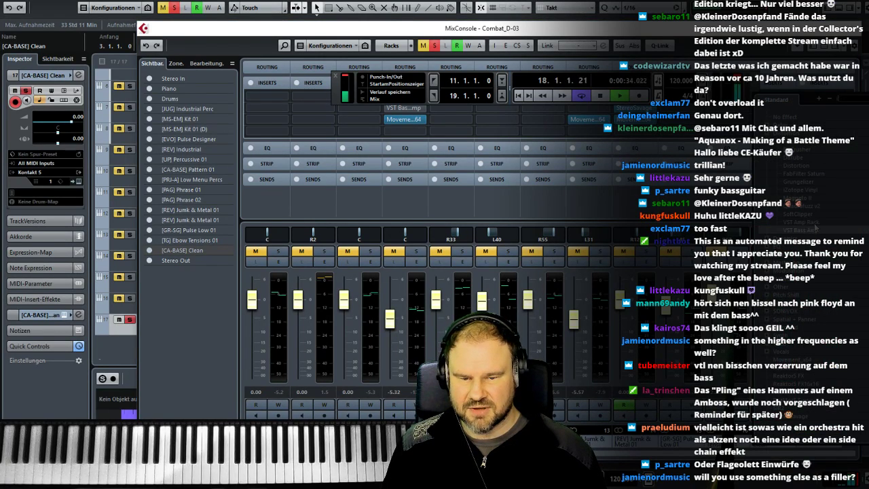
left_click(814, 228)
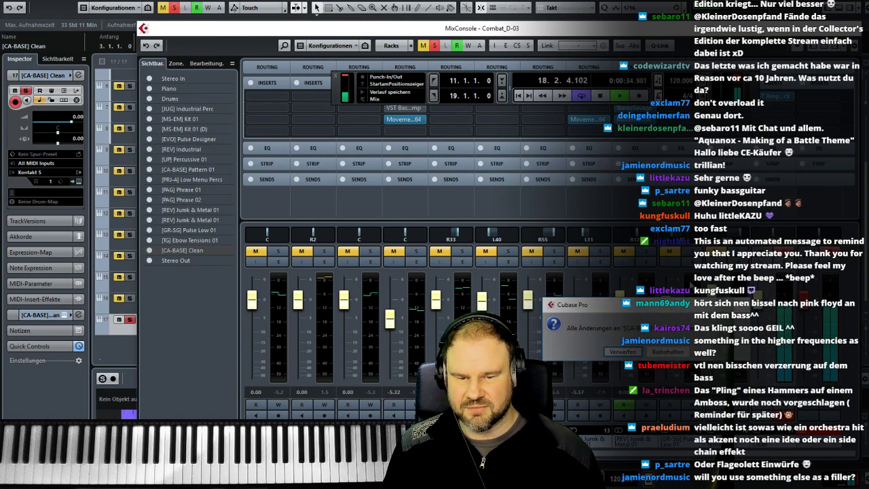
left_click(622, 353)
left_click_drag(563, 185, 335, 238)
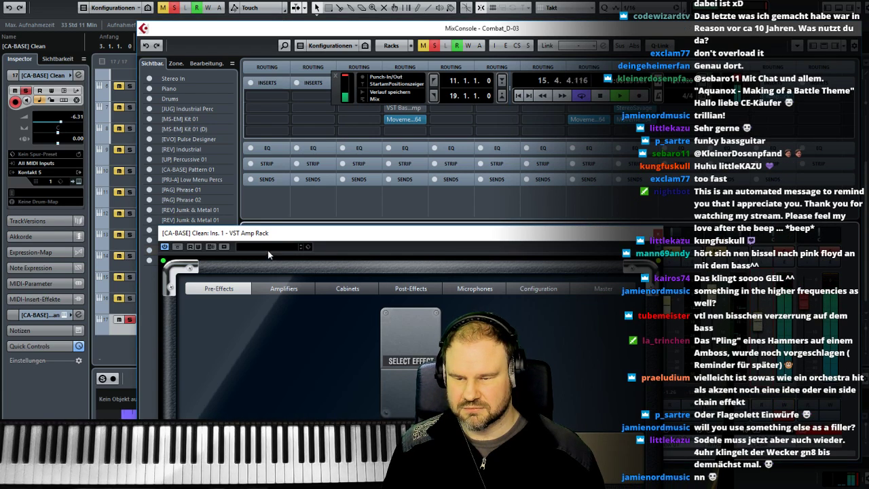
- Load the ME Strat Dirty preset in VST Amp Rack on [CA-BASE] Clean and close the plug-in window
left_click(269, 250)
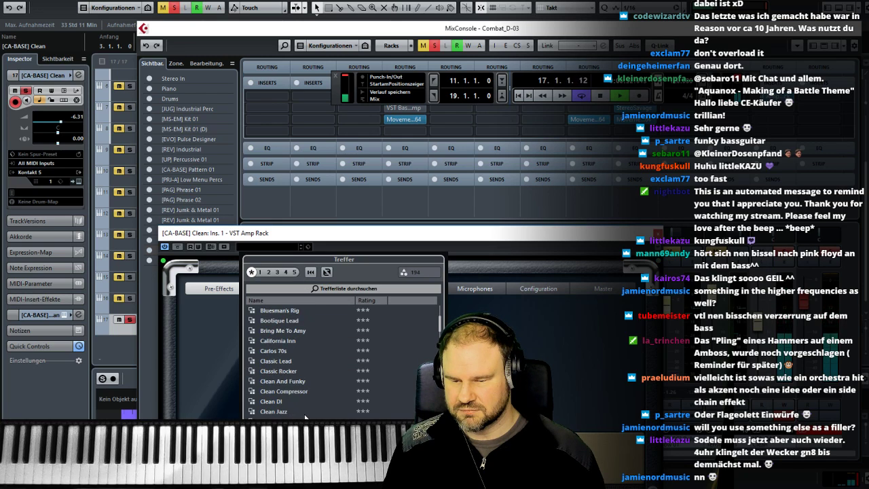
scroll(313, 403, "down", 6)
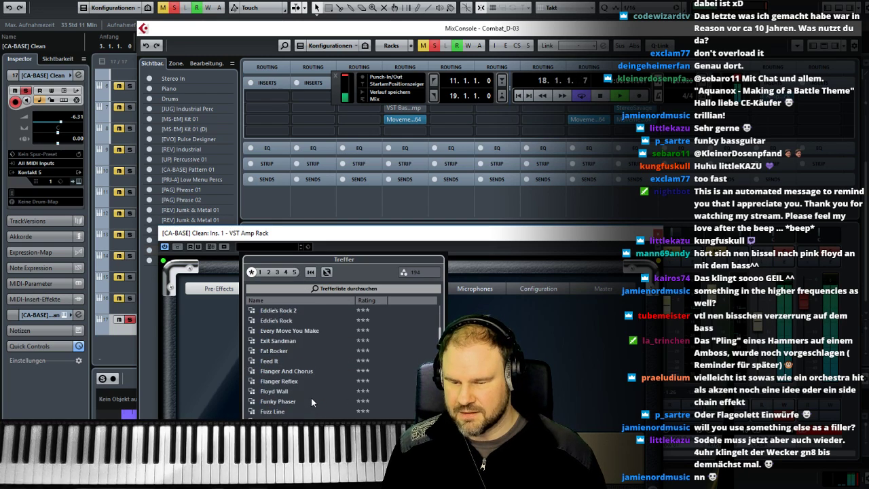
scroll(310, 394, "down", 5)
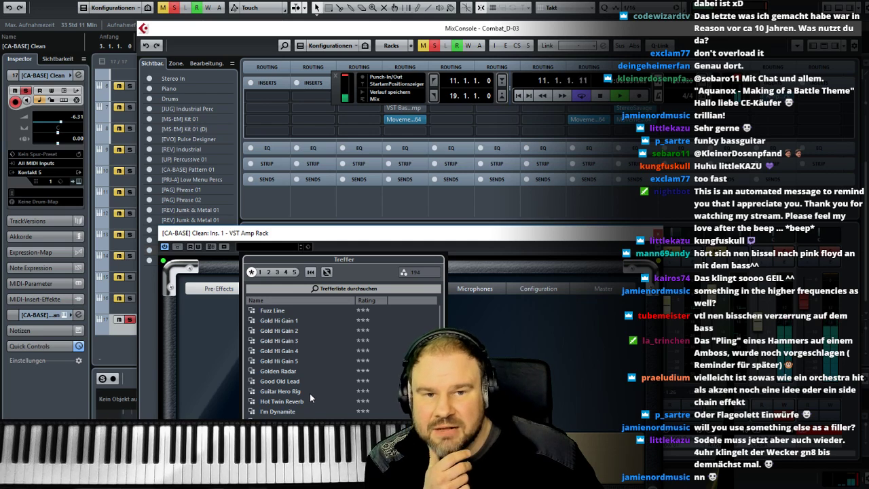
scroll(309, 393, "down", 2)
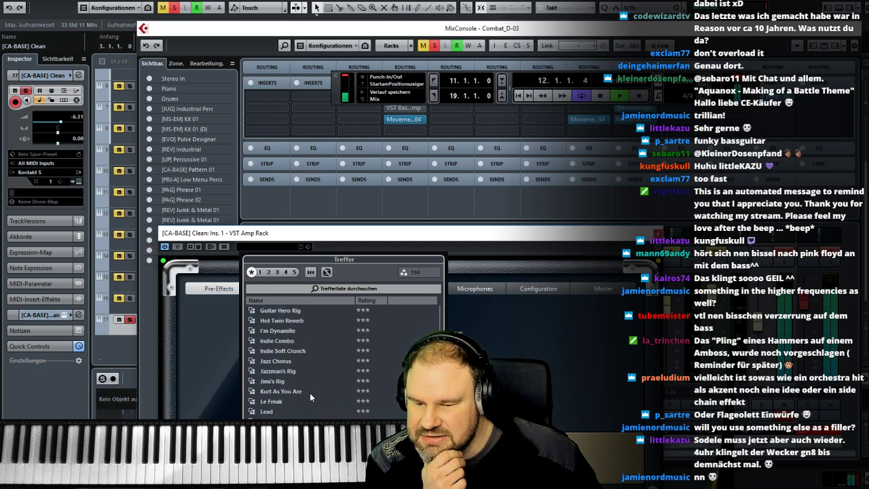
scroll(309, 392, "down", 8)
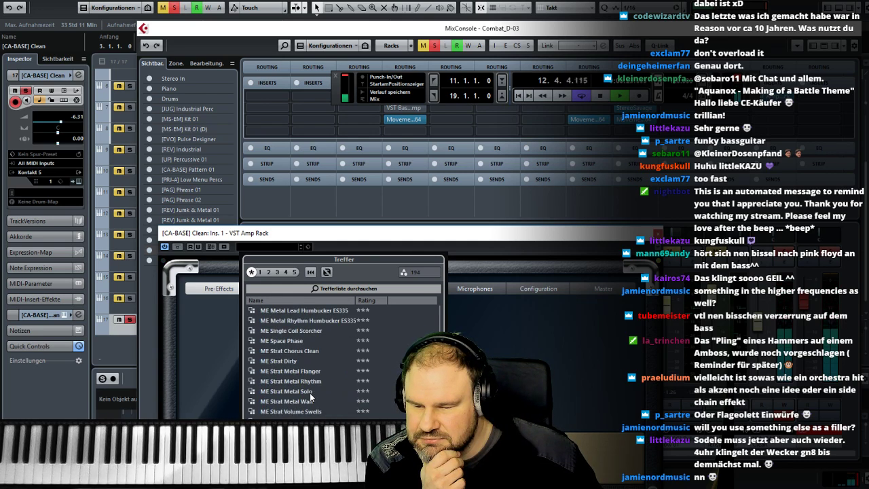
left_click(294, 363)
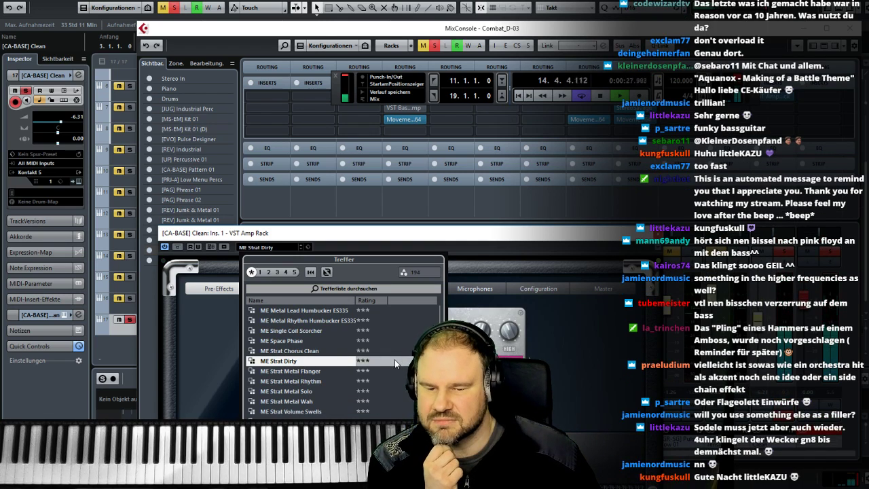
left_click(481, 257)
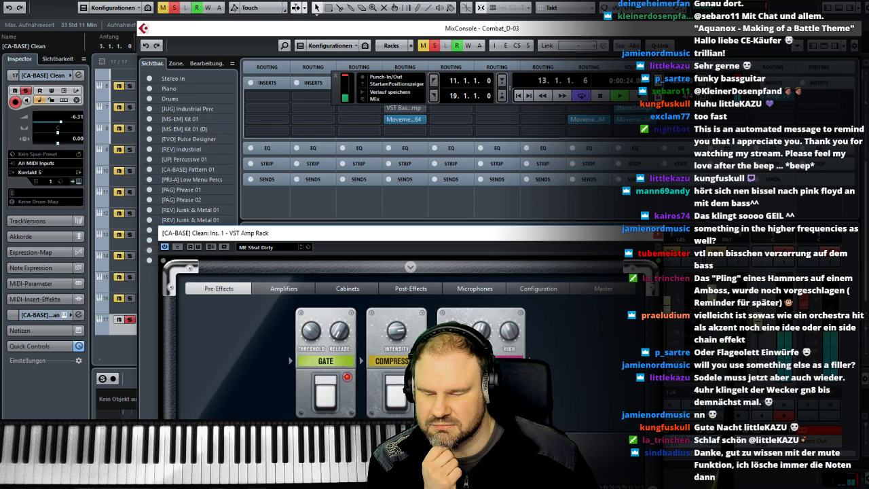
left_click(657, 234)
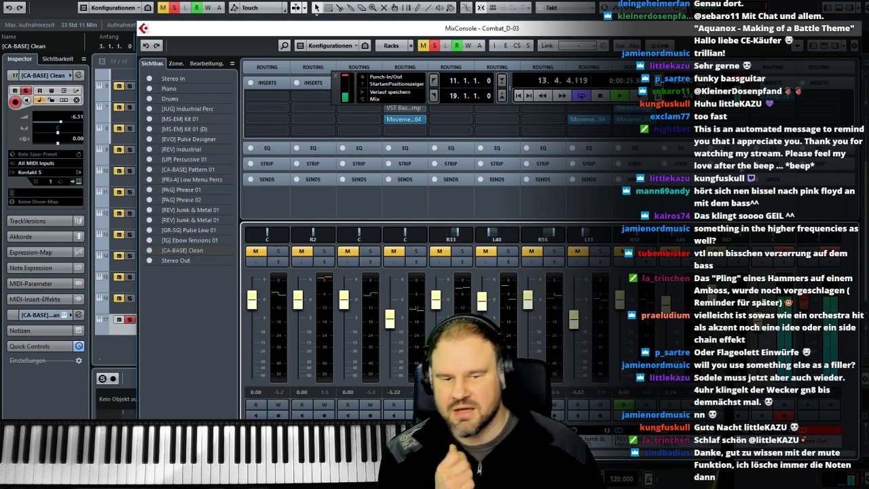
- Close the MixConsole and duplicate the [CA-BASE] Clean track together with its part
left_click(845, 29)
right_click(238, 325)
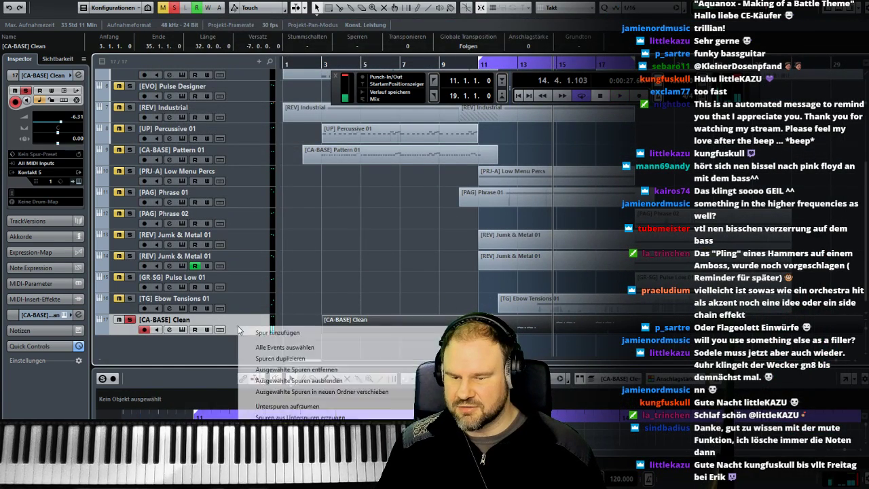
left_click(312, 361)
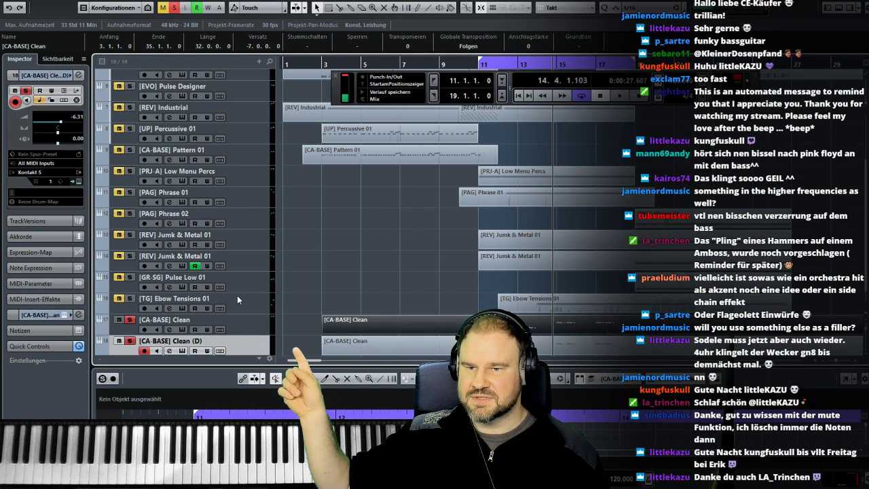
- Trim the parts on [CA-BASE] Clean and its duplicate to run only from bar 11 to bar 19
scroll(237, 295, "down", 1)
left_click_drag(324, 331, 479, 331)
left_click_drag(325, 311, 478, 311)
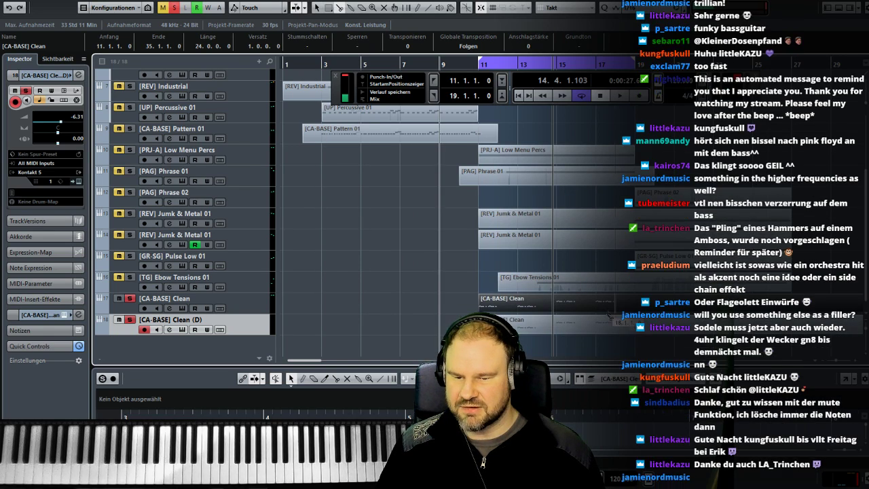
left_click(636, 311, "alt")
left_click(657, 341)
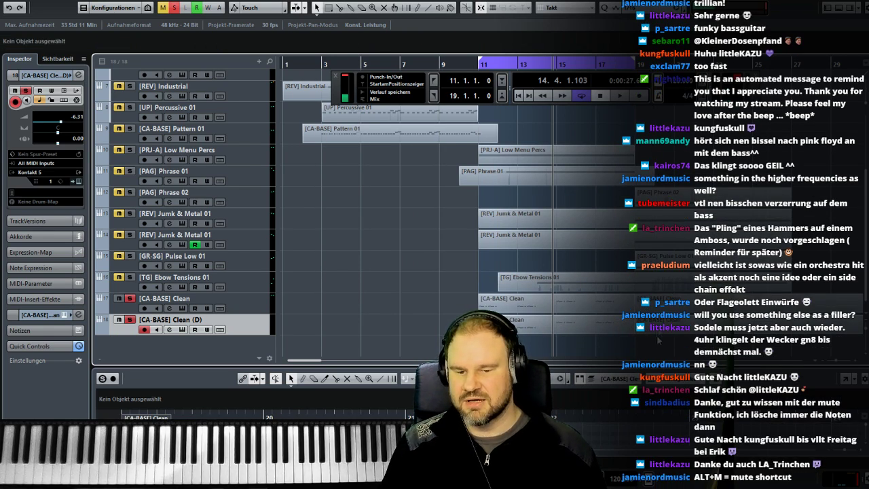
left_click_drag(657, 341, 660, 312)
key("Delete")
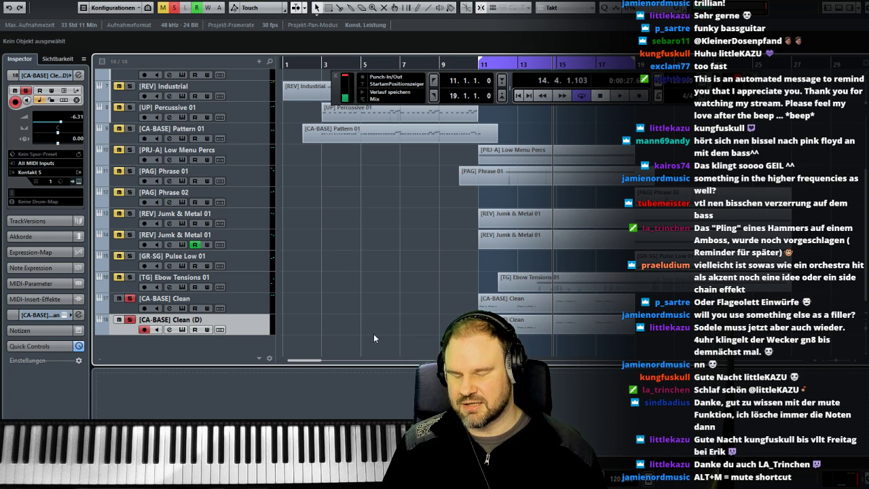
- Move the transport bar aside and pan [CA-BASE] Clean to L38 and [CA-BASE] Clean (D) to R45 in the MixConsole
key("F3")
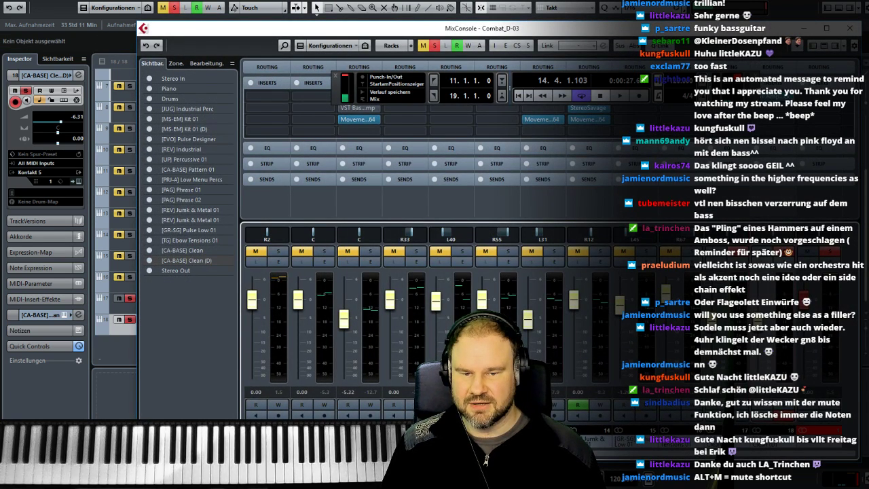
left_click_drag(754, 90, 657, 90)
mouse_move(816, 97)
left_mouse_down()
mouse_move(749, 111)
mouse_move(750, 124)
left_mouse_up()
left_click(630, 354)
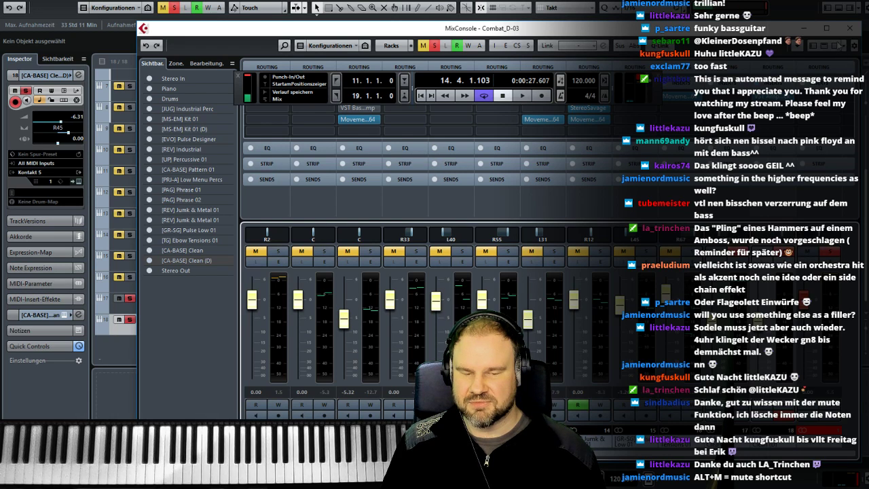
left_click(849, 27)
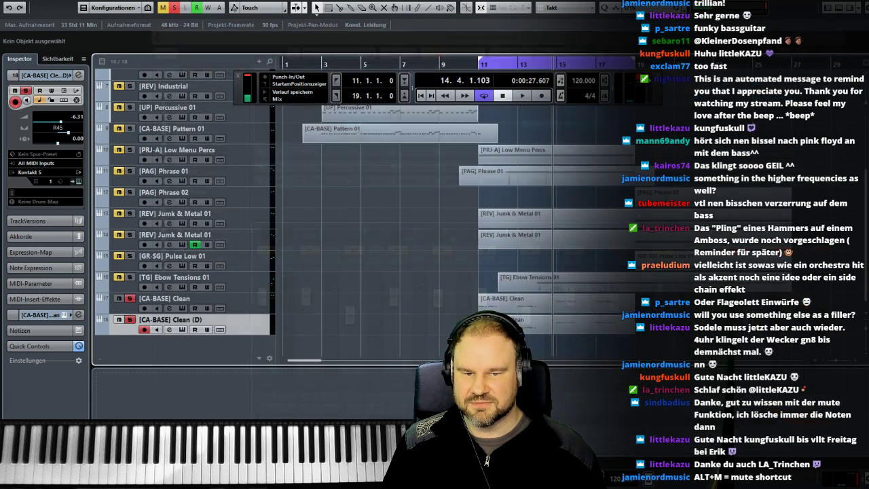
- During playback from bar 11, set the [CA-BASE] Clean (D) level to -12.1 and the [CA-BASE] Clean level to -0.45
left_click(478, 65)
key("space")
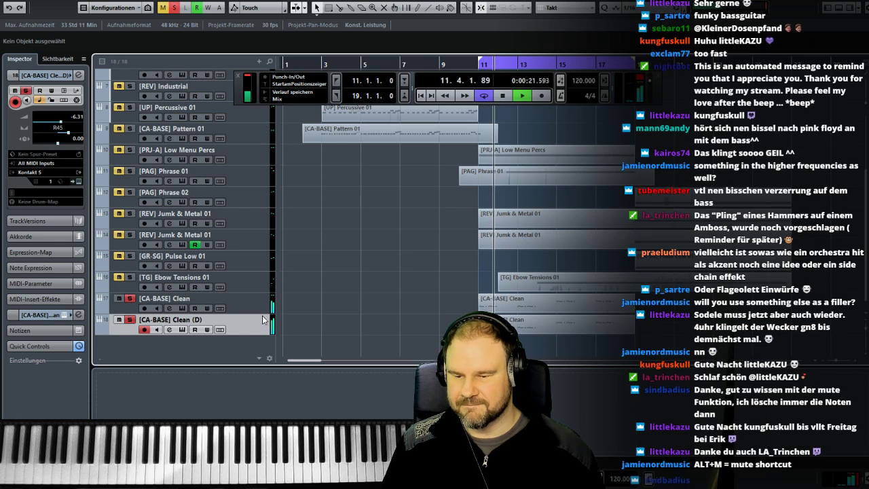
key("F3")
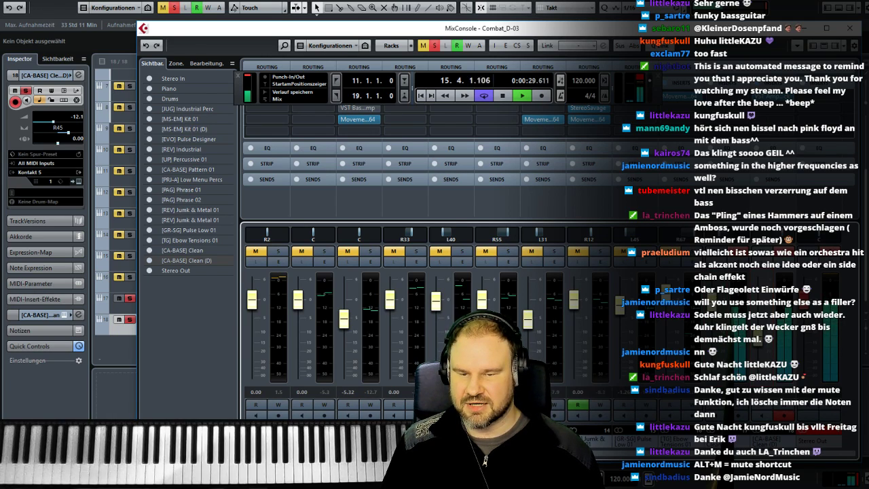
left_click_drag(774, 30, 344, 19)
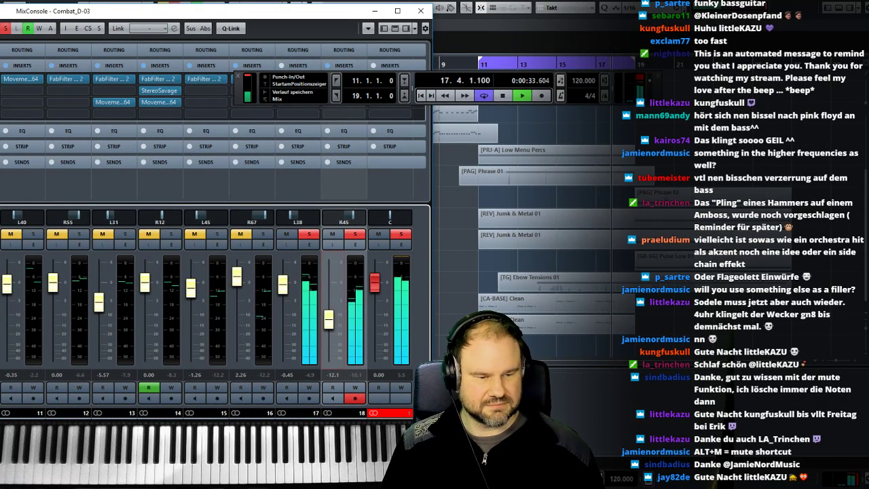
key("F3")
key("space")
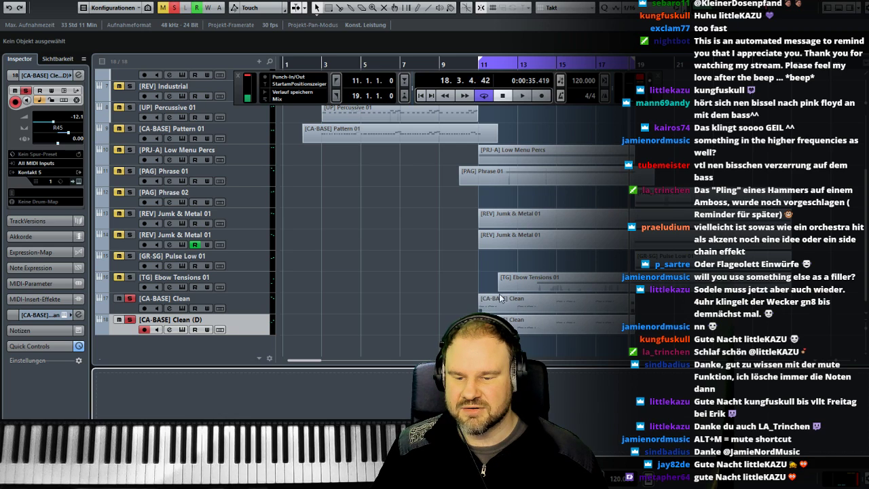
- Listen to both panned bass tracks from bar 11 and return the cursor to bar 11
left_click(478, 65)
key("space")
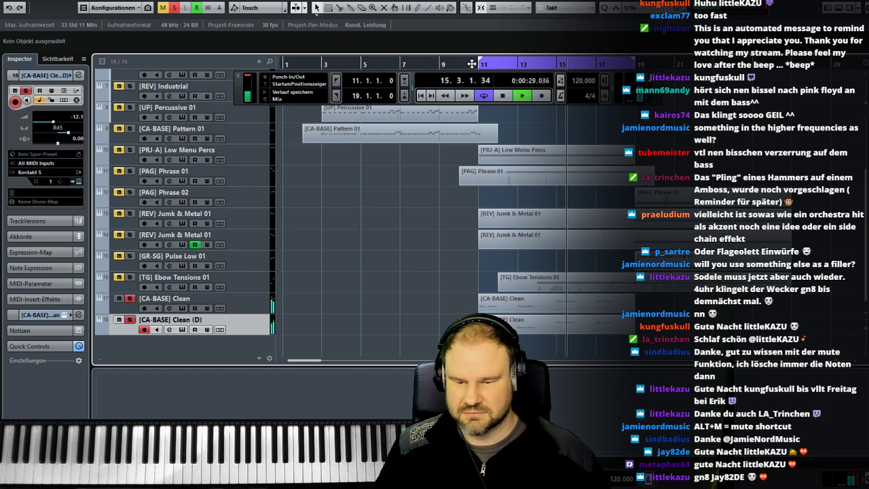
key("space")
left_click(478, 65)
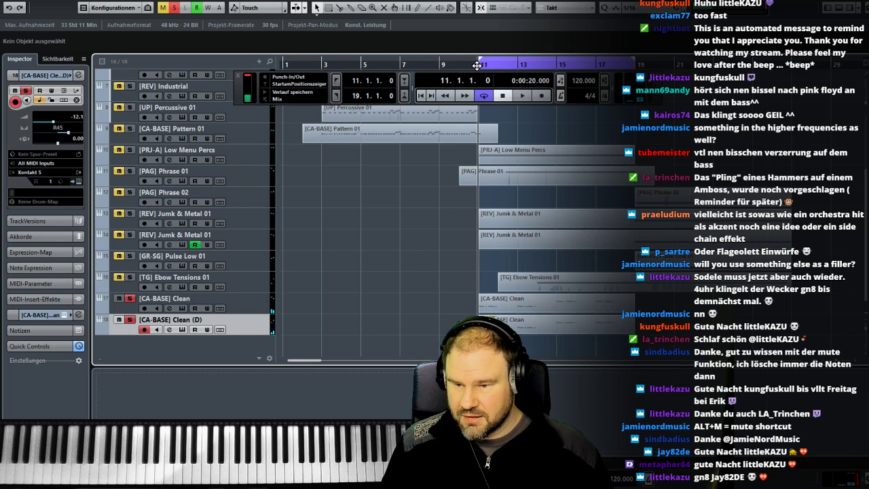
- Insert StereoSavage in the second slot of the [CA-BASE] Clean (D) channel and close its plug-in window
key("F3")
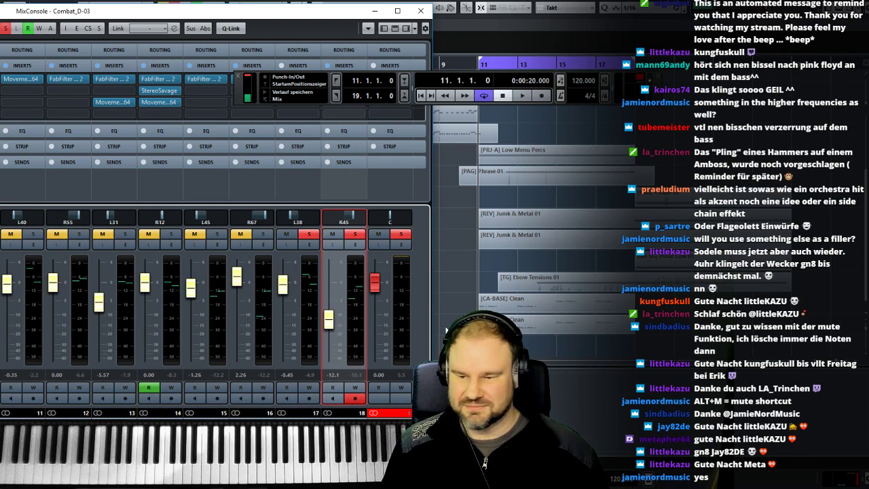
left_click_drag(219, 15, 431, 129)
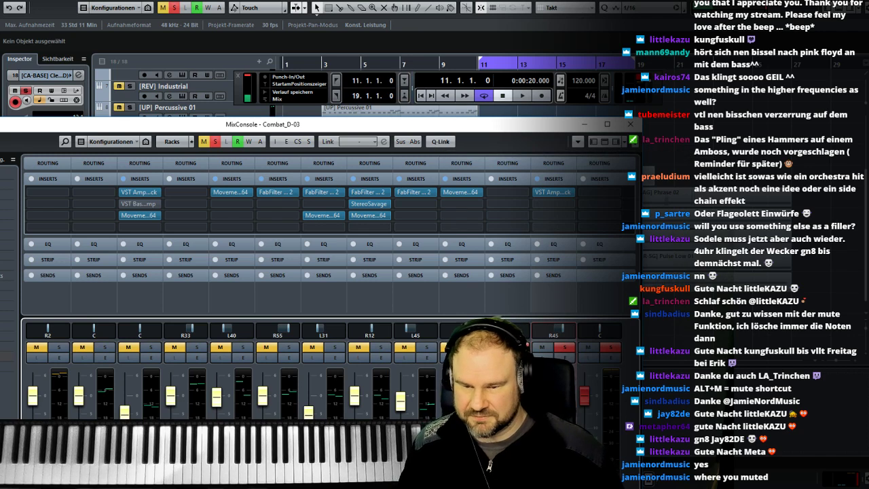
left_click(507, 194)
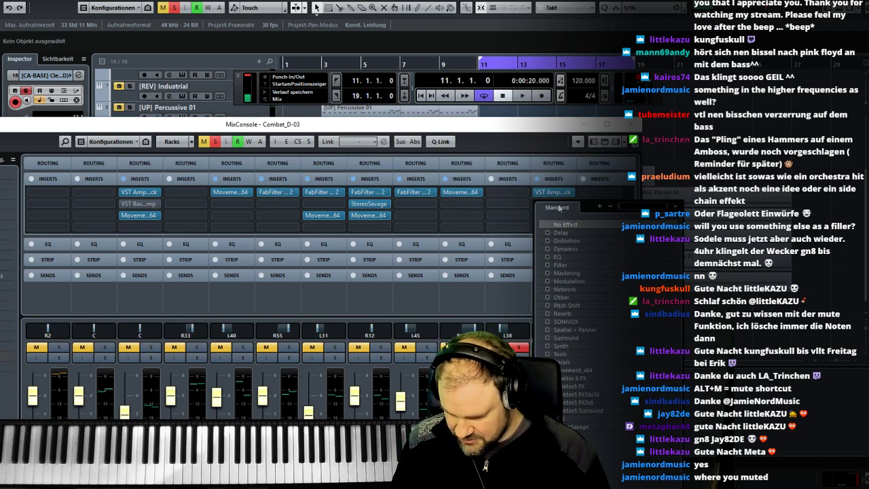
type("ste")
left_click(572, 379)
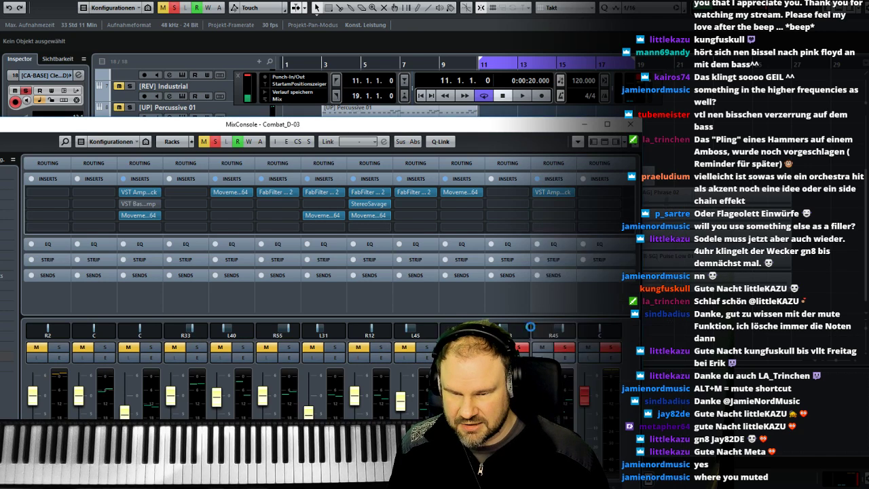
left_click(504, 311)
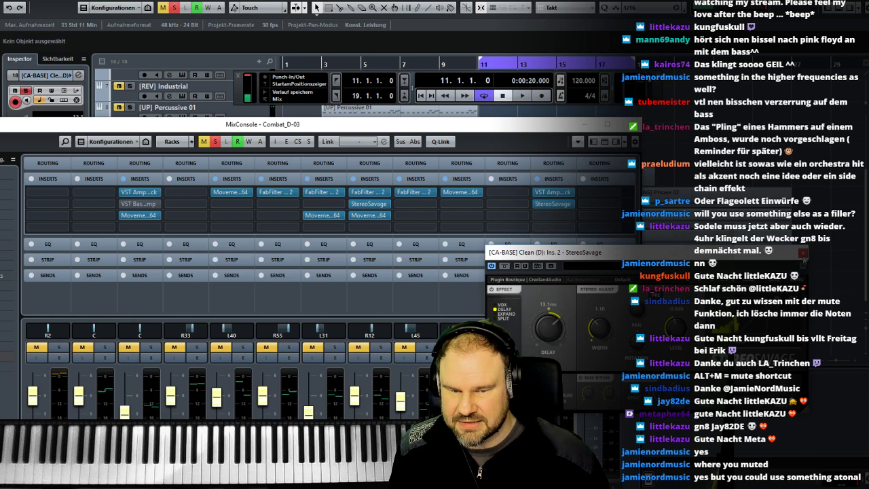
left_click(803, 253)
- Insert PingPongDelay in the third slot of the [CA-BASE] Clean (D) channel and close the MixConsole
left_click(560, 220)
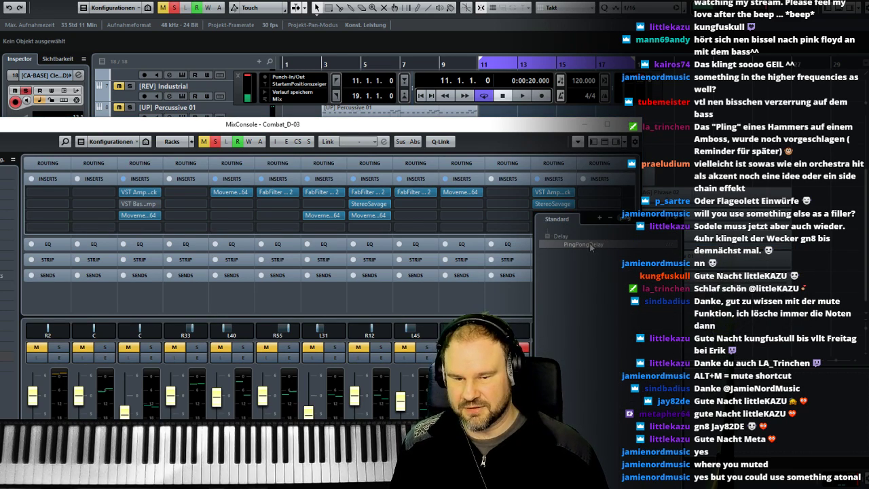
left_click(590, 247)
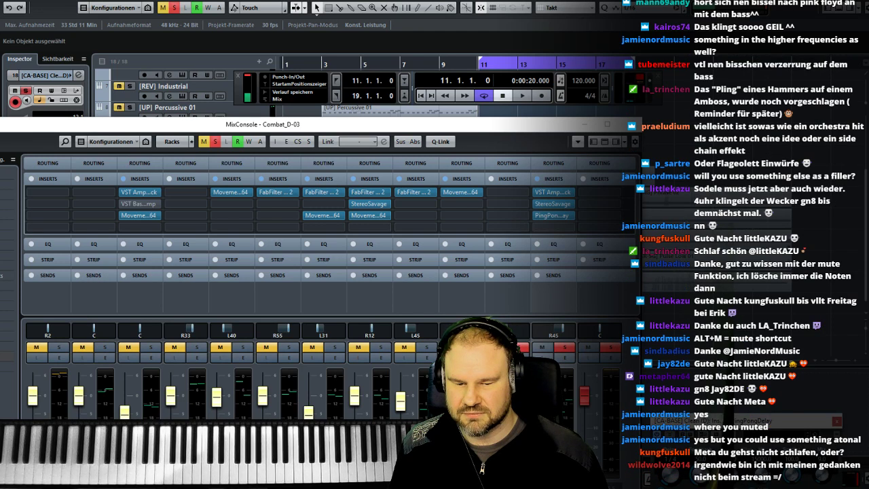
key("F3")
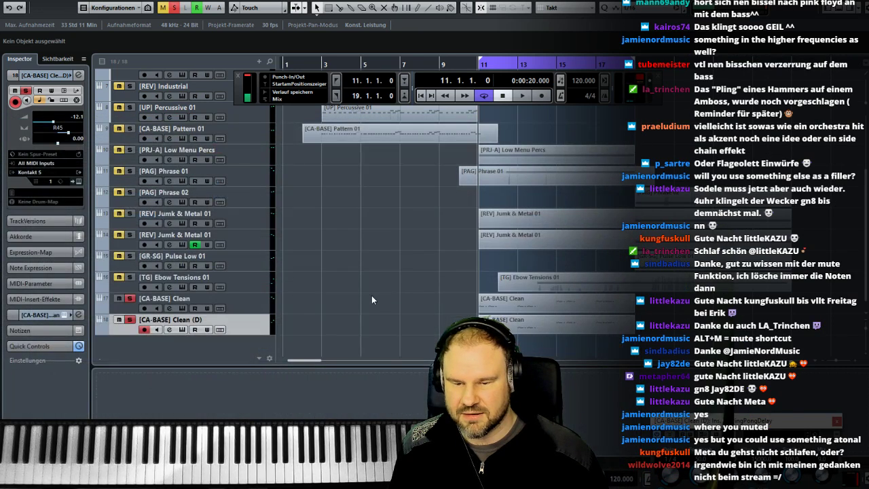
- Unsolo [CA-BASE] Clean and listen to the [CA-BASE] Clean (D) track on its own
left_click(130, 299)
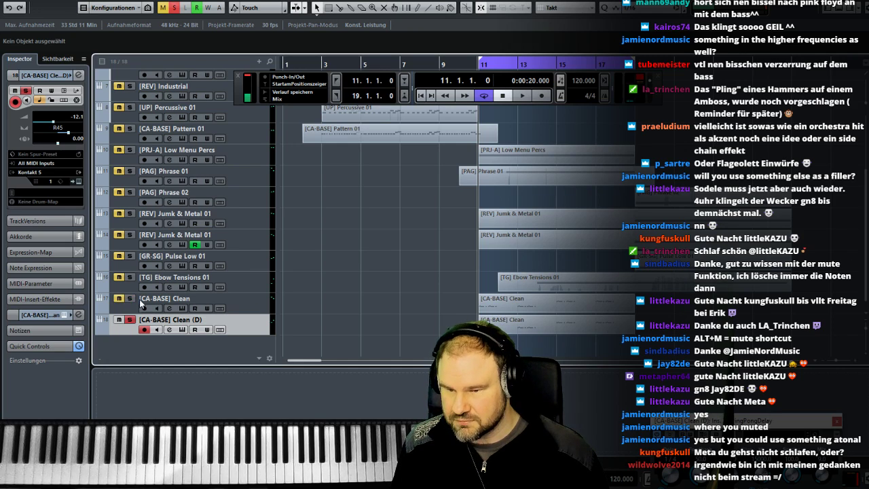
key("space")
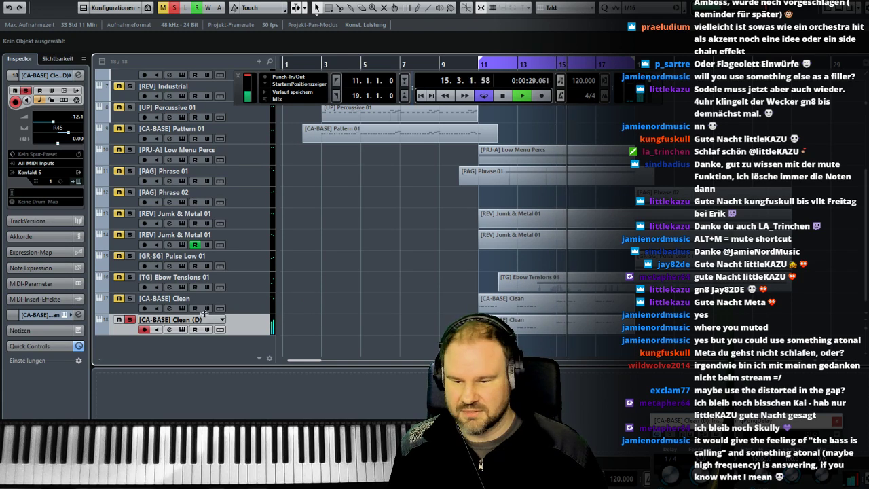
key("space")
- Solo [CA-BASE] Clean instead of its duplicate, play it briefly from bar 11, and reopen the MixConsole
left_click(129, 300)
left_click(474, 63)
key("space")
left_click(249, 308)
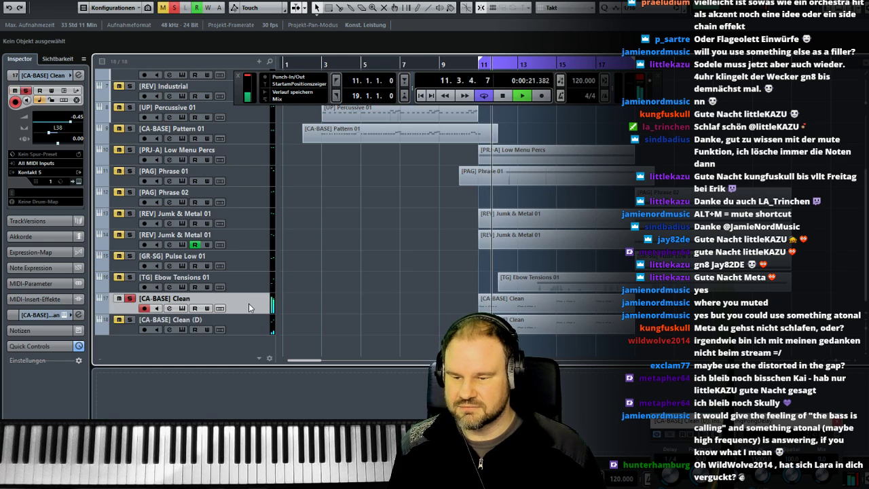
key("space")
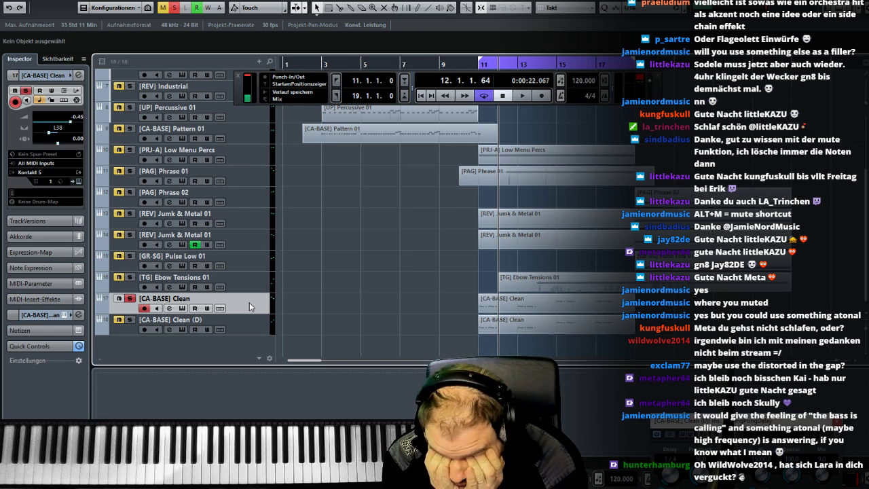
key("F3")
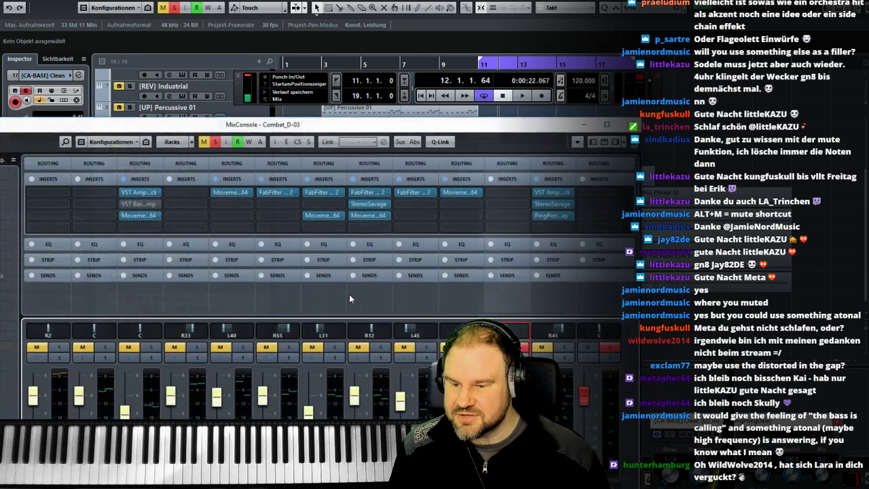
left_click(509, 195)
type("rev")
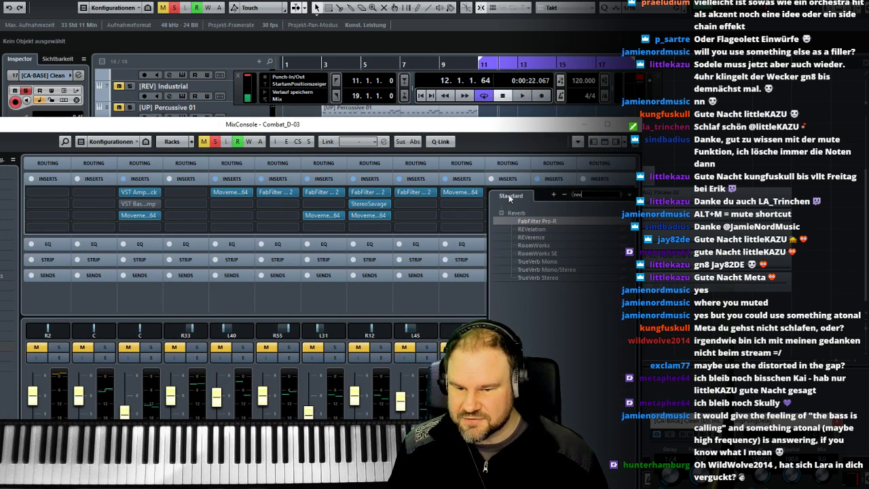
left_click(556, 219)
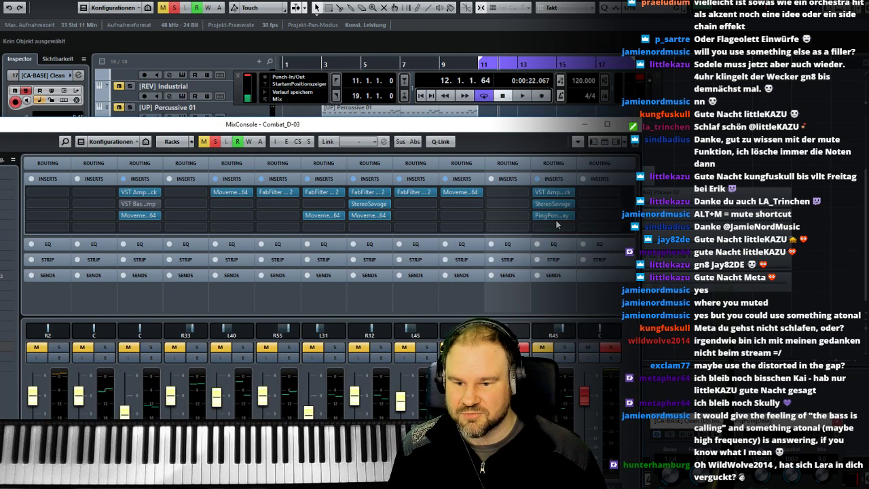
left_click(867, 165)
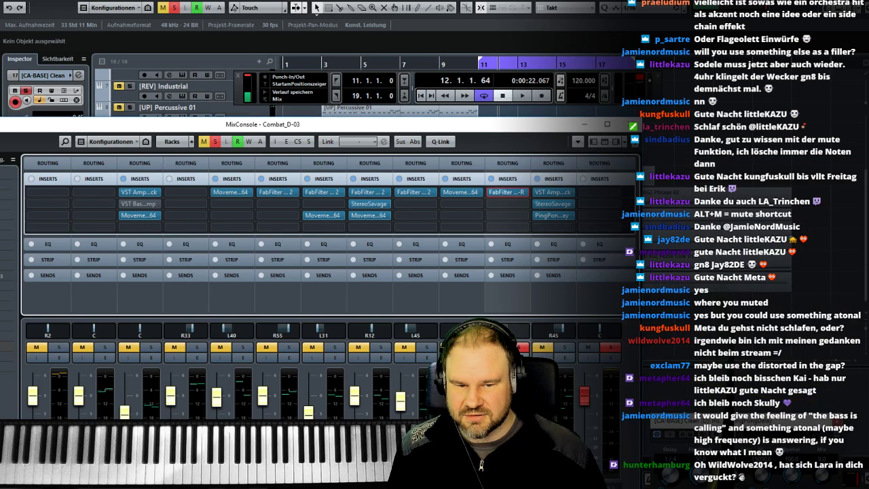
left_click(522, 190)
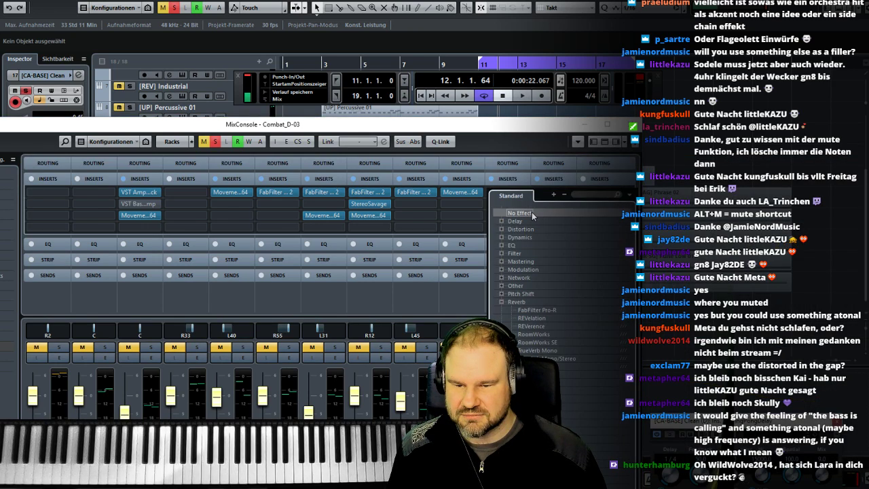
left_click(532, 211)
- Insert FabFilter Pro-Q 2 in the first slot of the [CA-BASE] Clean channel and clear the MixConsole from the project view
left_click(512, 195)
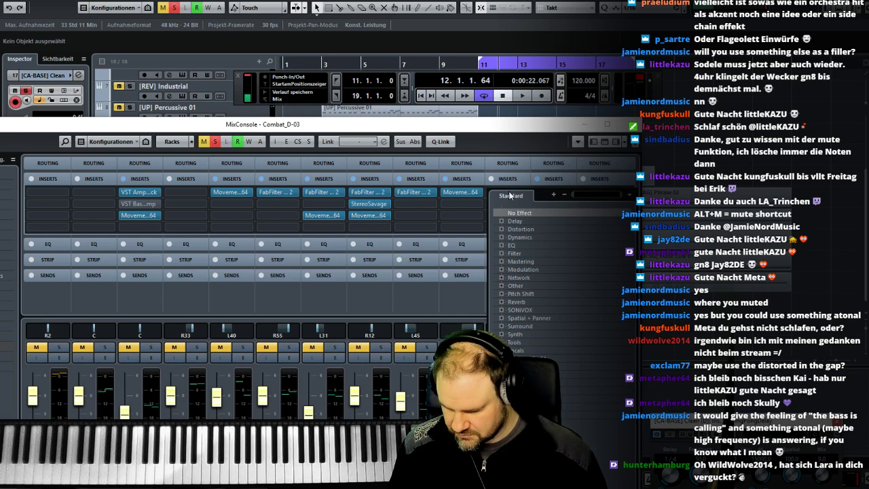
type("eq")
double_click(548, 238)
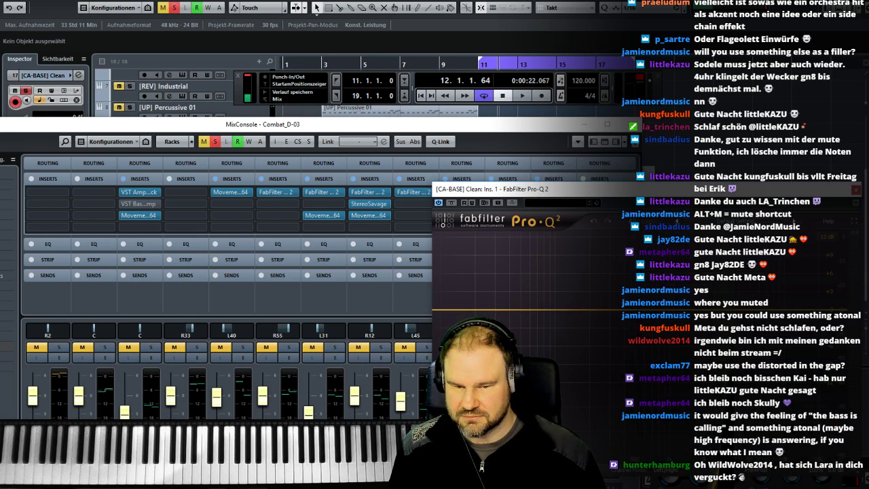
left_click_drag(412, 129, 404, 391)
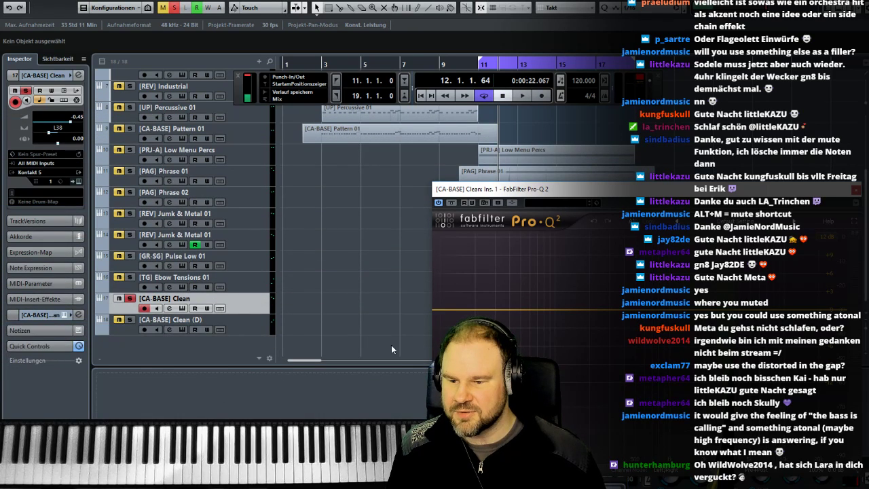
- Solo [PRJ-A] Low Menu Percs and play it briefly to hear the low percussion
scroll(247, 195, "up", 5)
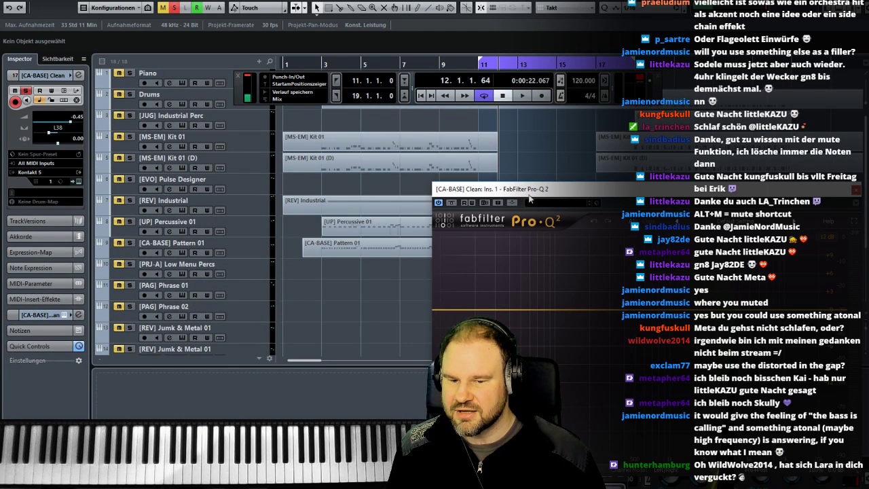
left_click_drag(489, 189, 468, 400)
left_click(130, 264)
left_click(481, 62)
key("space")
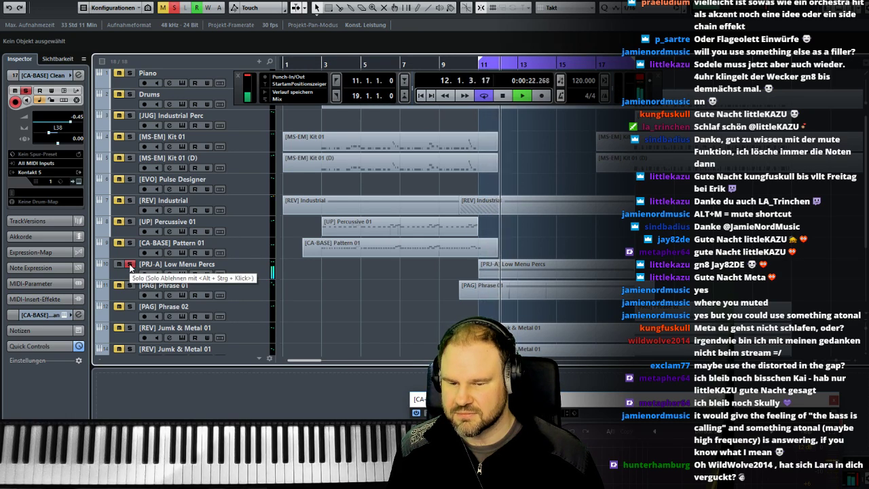
key("space")
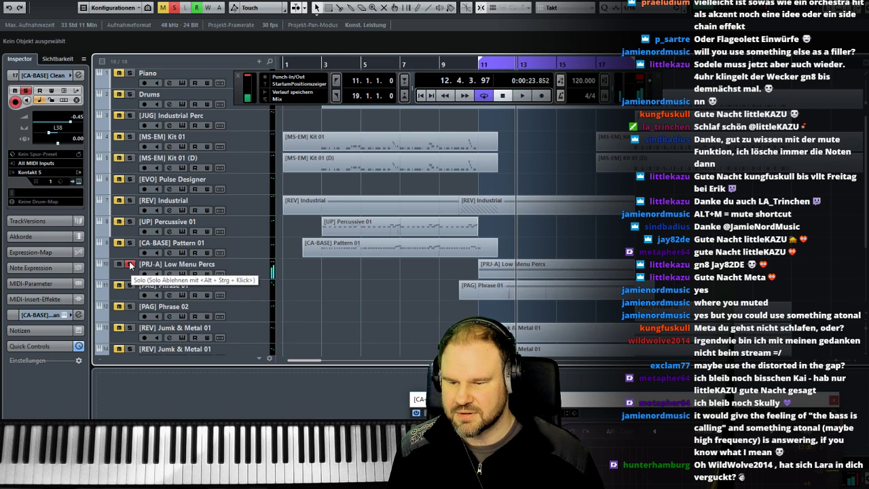
- Play the [CA-BASE] Clean bass from bar 11, shape it in Pro-Q 2 with a high cut and a bell boost just below it, and close the plug-in
left_click_drag(477, 401, 450, 360)
scroll(285, 161, "down", 3)
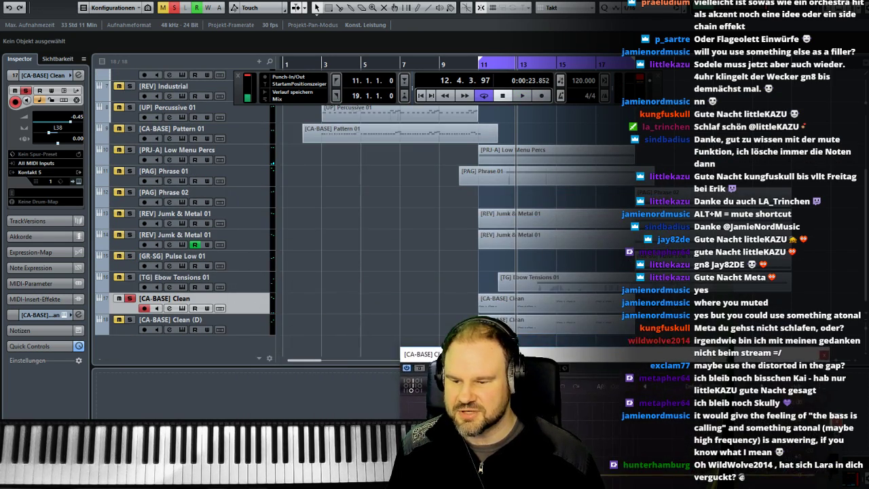
left_click(479, 64)
key("space")
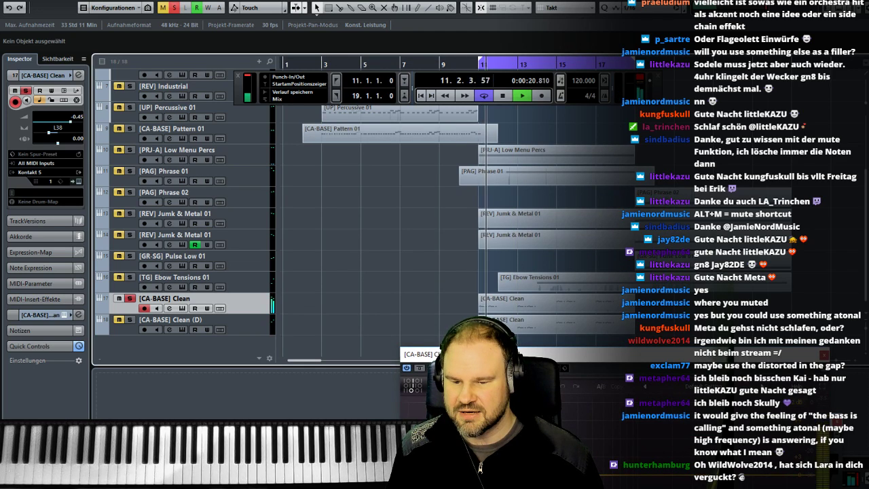
left_click_drag(461, 357, 341, 198)
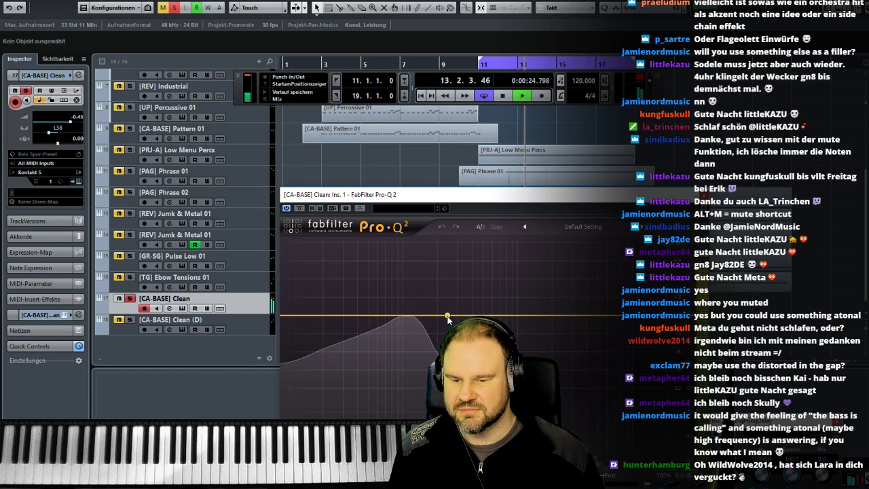
mouse_move(559, 317)
left_mouse_down()
mouse_move(558, 338)
mouse_move(550, 318)
left_mouse_up()
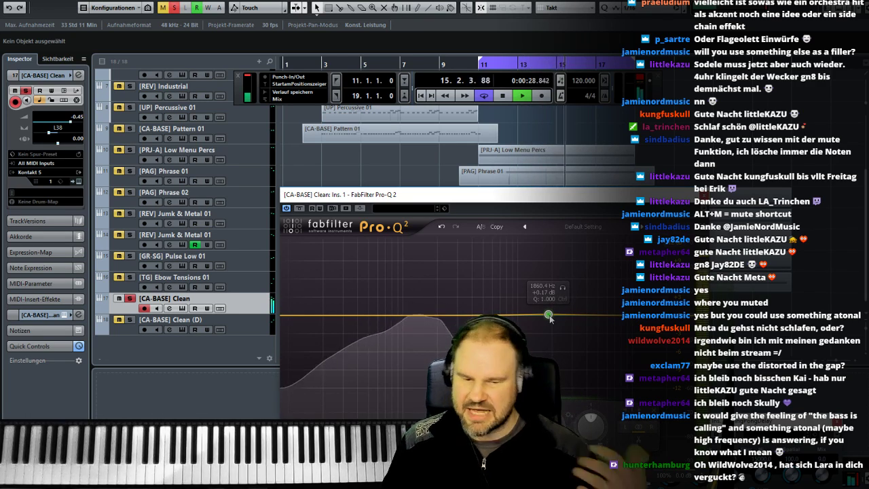
left_click_drag(548, 316, 541, 317)
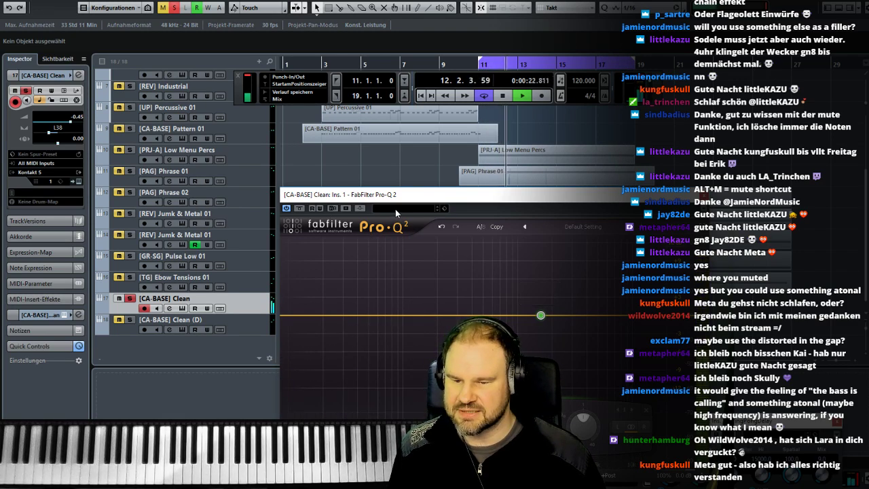
left_click_drag(541, 316, 521, 318)
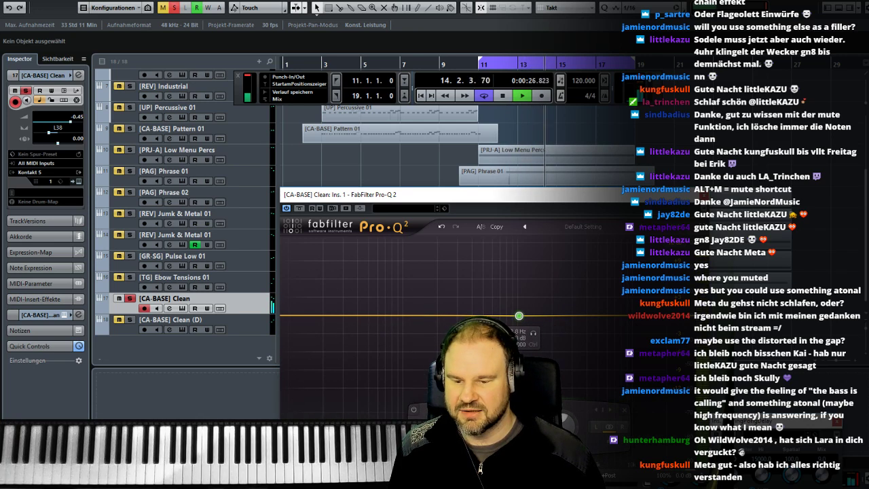
left_click(441, 445)
left_click_drag(519, 316, 421, 306)
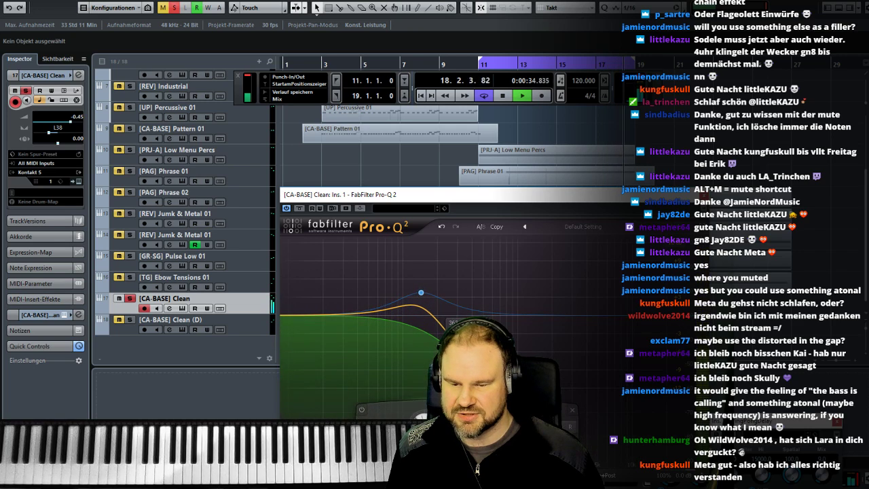
left_click(704, 196)
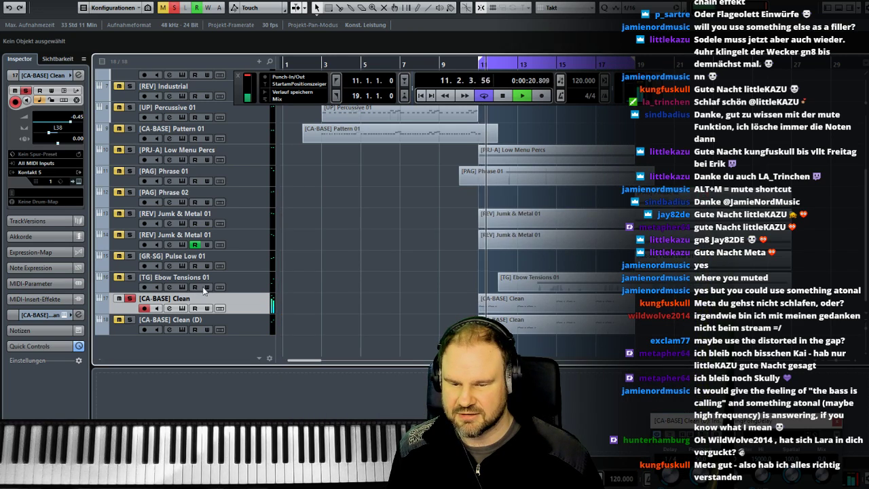
- Solo [CA-BASE] Clean (D) alongside [CA-BASE] Clean and listen to both from bar 11 with the [PAG] Phrase 02 track selected
left_click(128, 319)
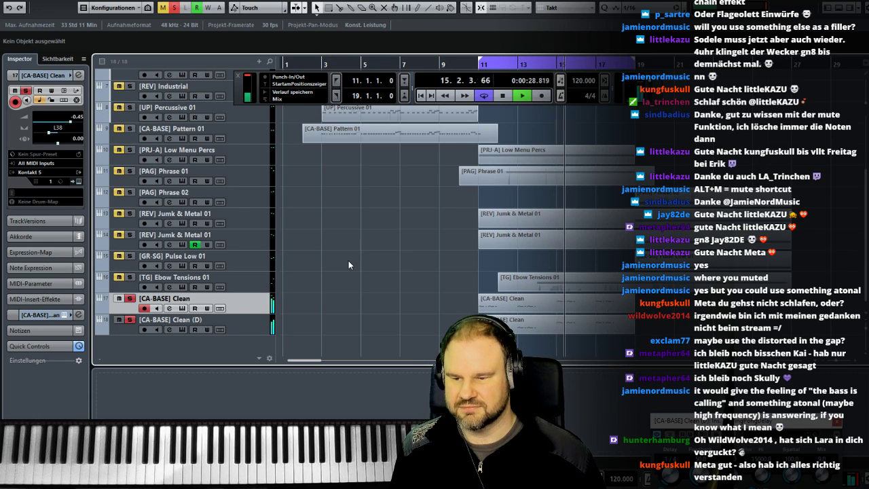
key("space")
left_click(259, 198)
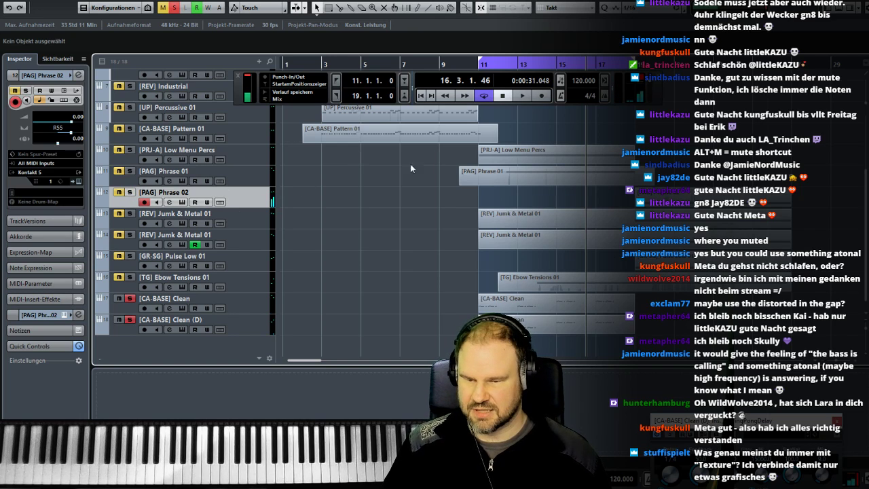
left_click(478, 65)
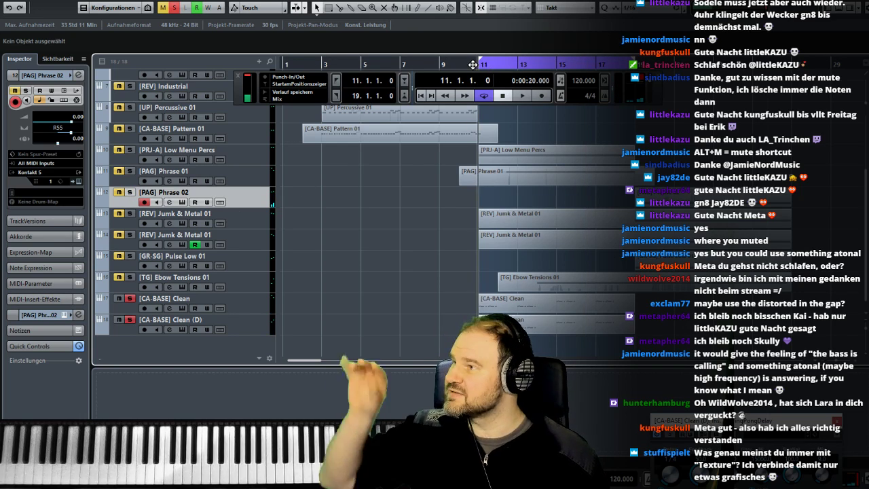
key("space")
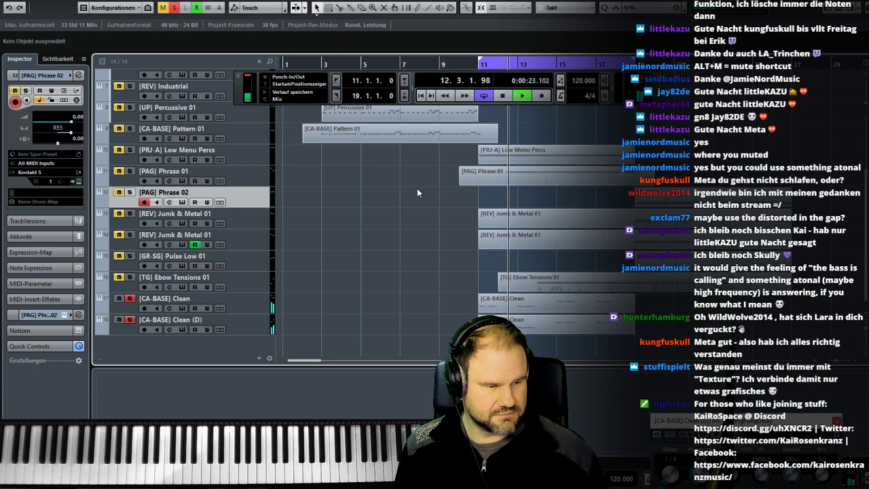
key("space")
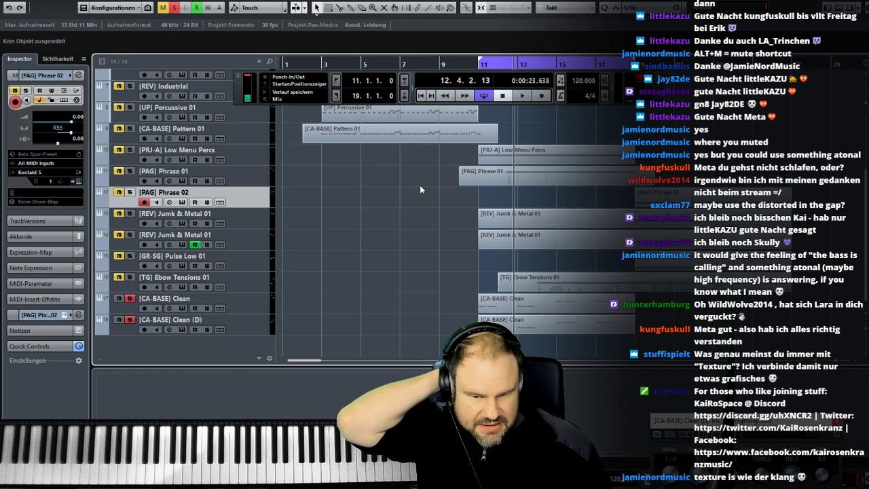
- Add an instrument track with Kontakt 5 below [CA-BASE] Clean (D)
left_click(260, 324)
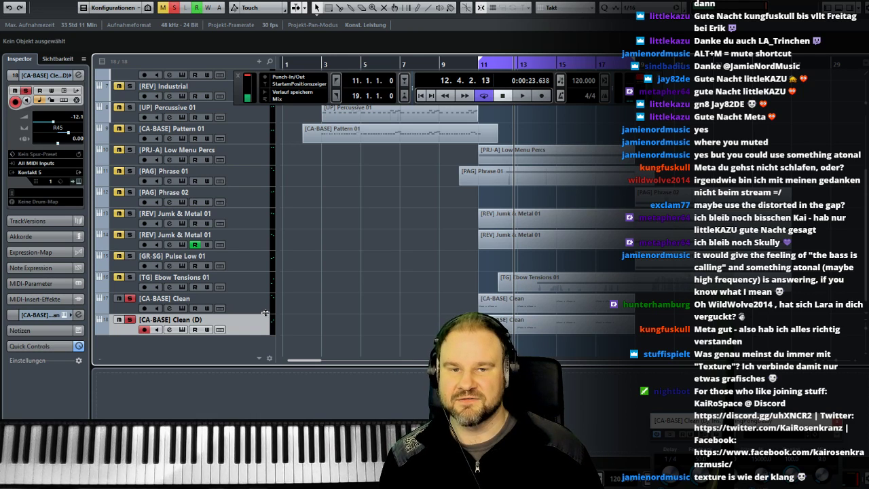
right_click(261, 326)
mouse_move(268, 330)
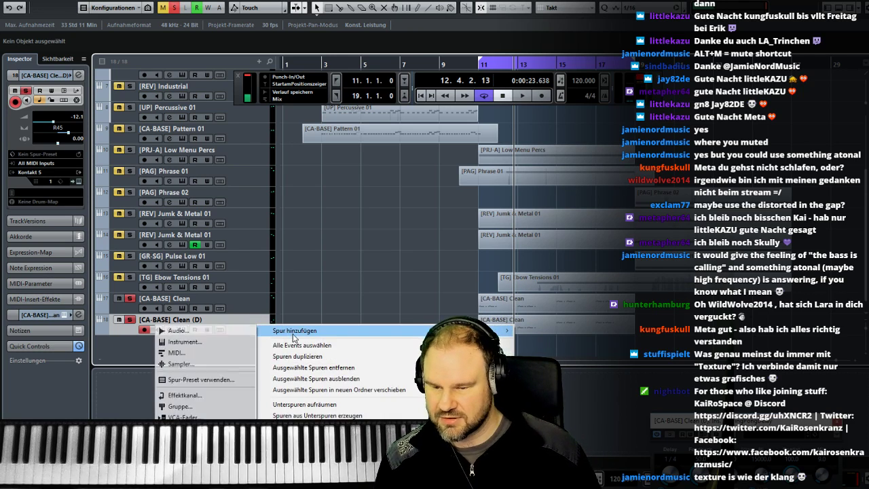
left_click(223, 343)
left_click(325, 319)
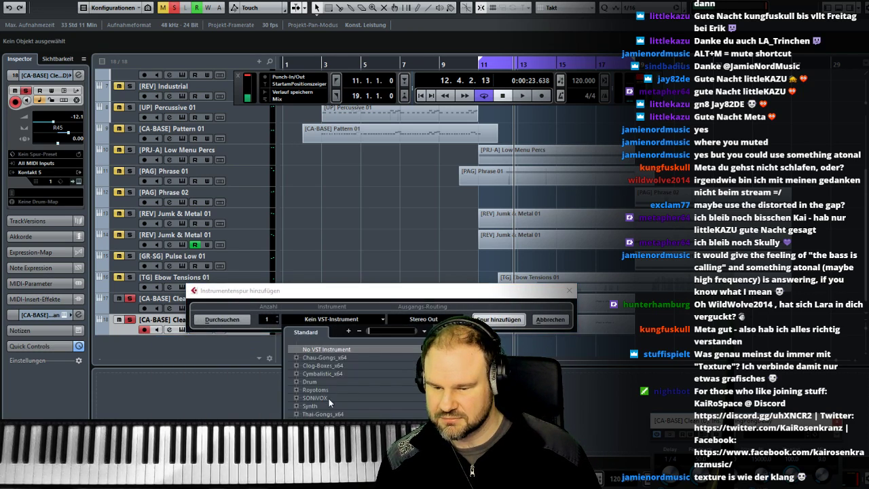
left_click(323, 439)
left_click(475, 319)
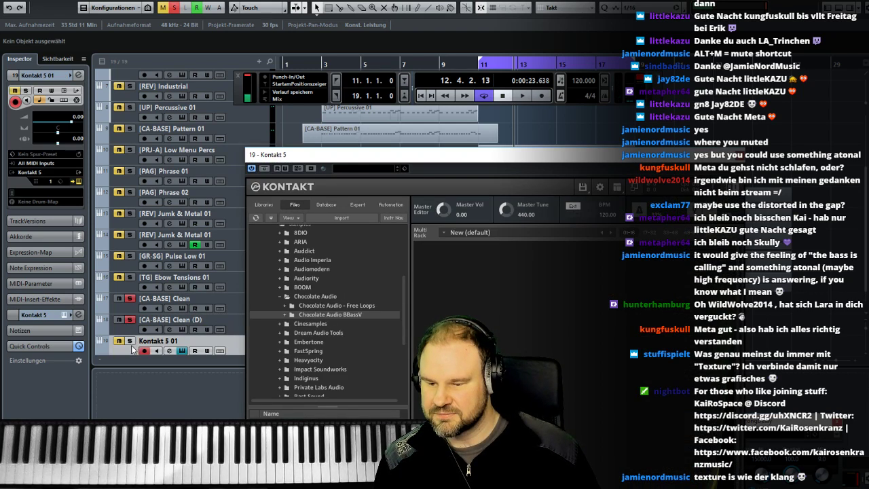
- Browse Kontakt's files on the Liv drive to the Samples folder inside Projekte > Music
left_click(264, 204)
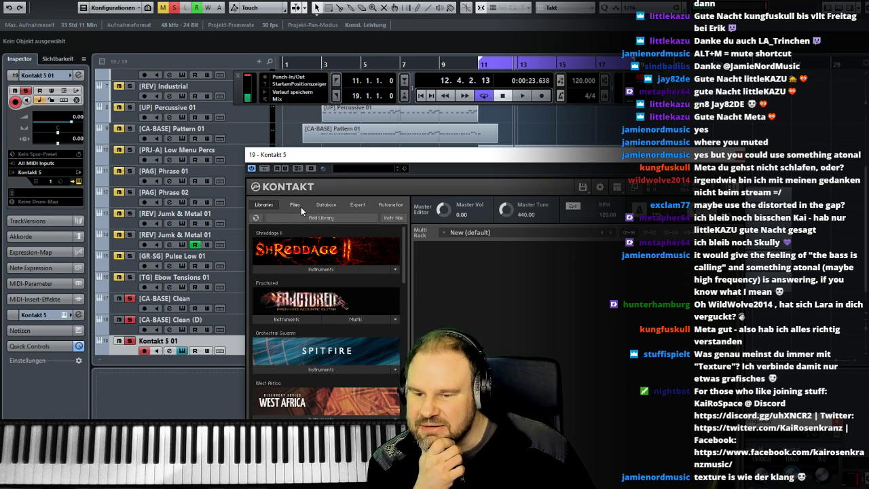
left_click(294, 204)
scroll(407, 271, "down", 1)
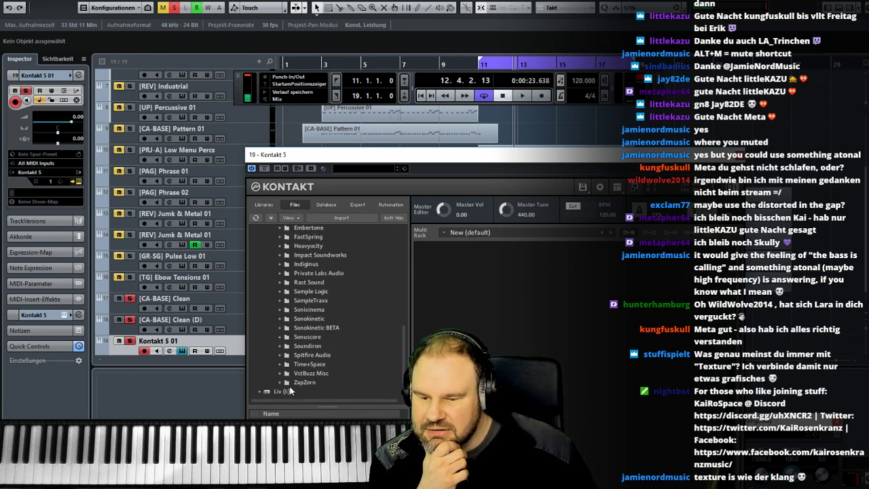
double_click(288, 392)
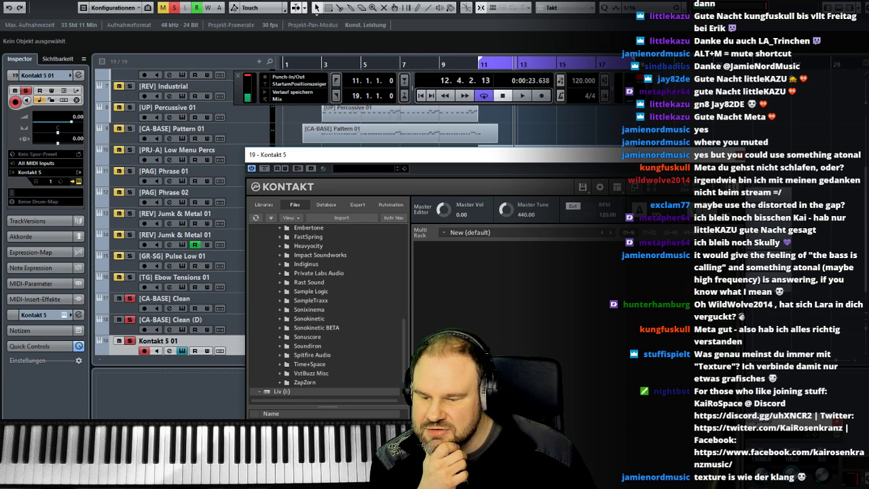
scroll(289, 383, "down", 1)
double_click(290, 382)
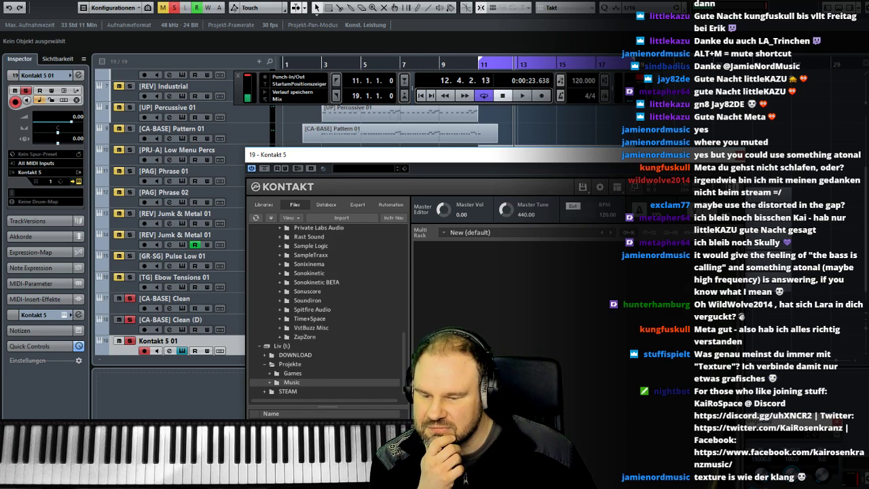
double_click(291, 382)
double_click(291, 382)
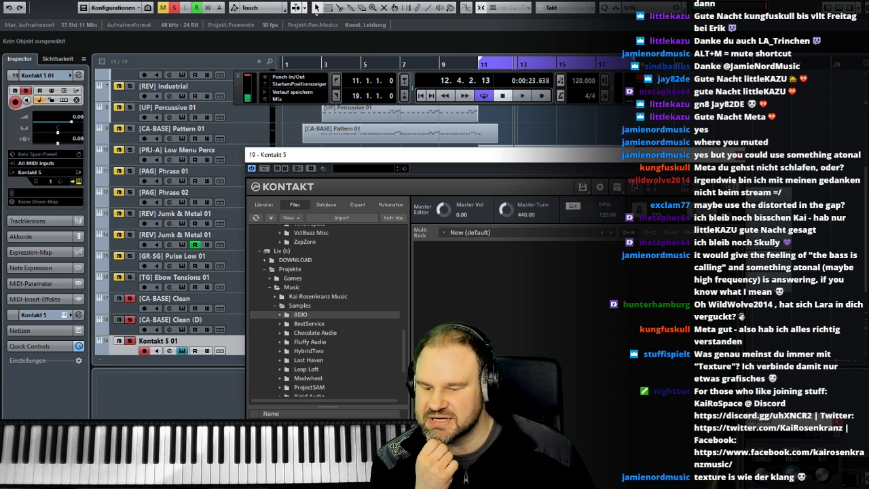
- Load the Agitato Sordino Sustains ensemble instrument from the 8DIO Agitato Grandiose Sordino library's Ensemble folder and close the Kontakt window
double_click(300, 314)
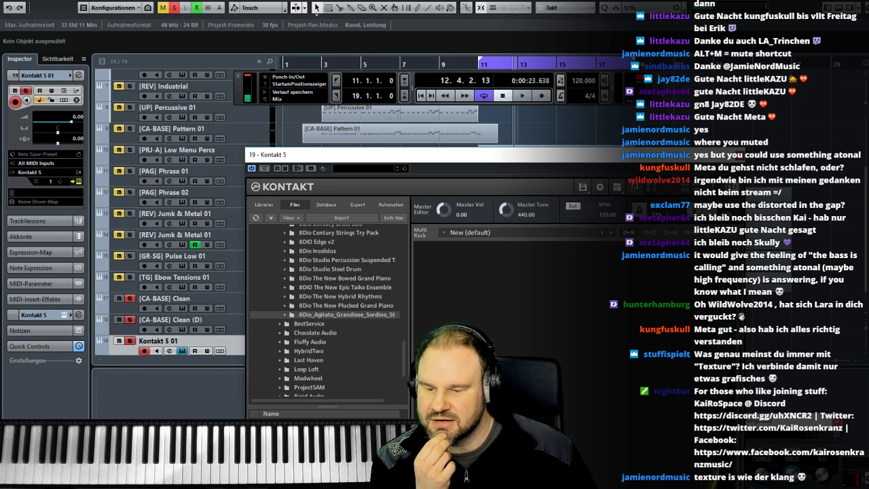
double_click(300, 315)
double_click(300, 314)
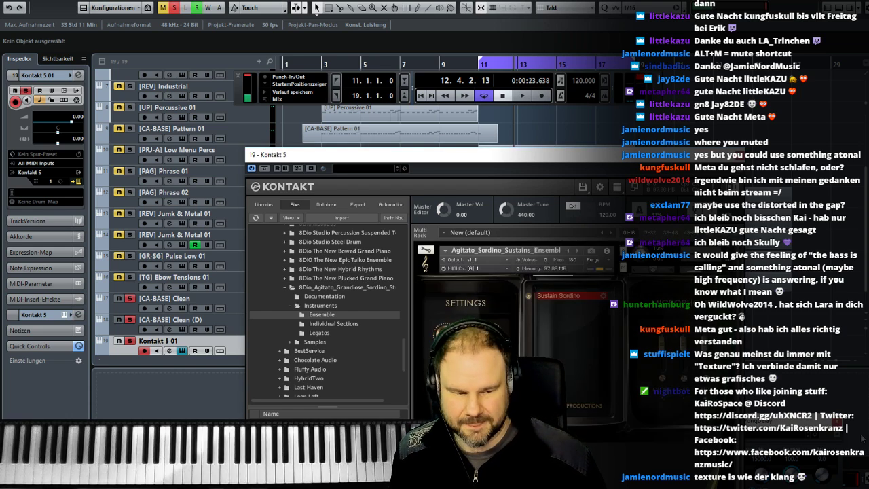
left_click(740, 157)
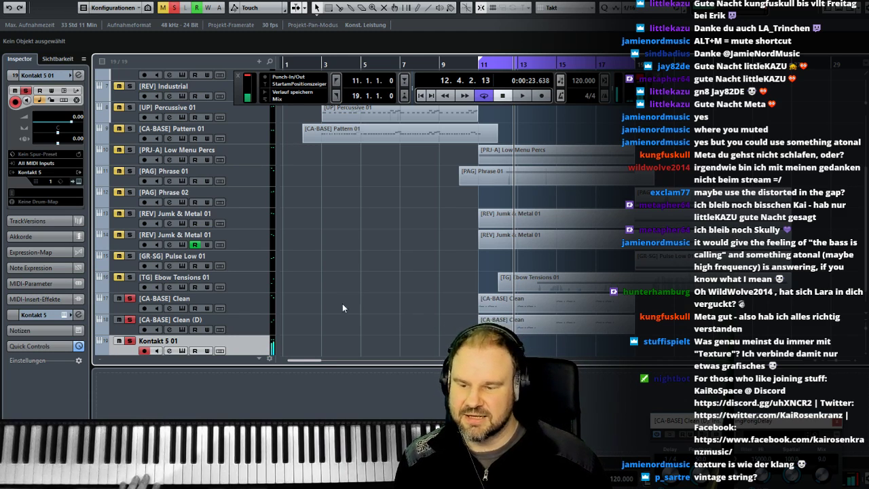
- Add a second instrument track with Kontakt 5 below the Kontakt 5 01 track
scroll(319, 320, "down", 1)
right_click(251, 320)
mouse_move(272, 326)
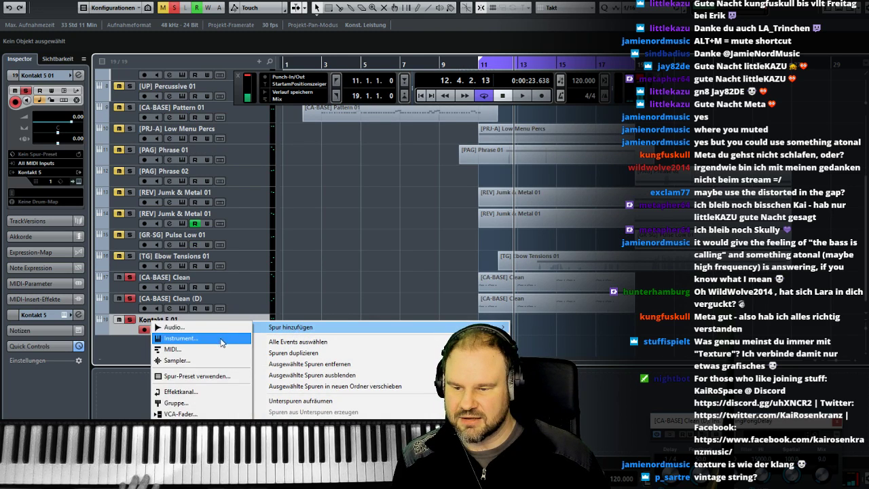
left_click(221, 341)
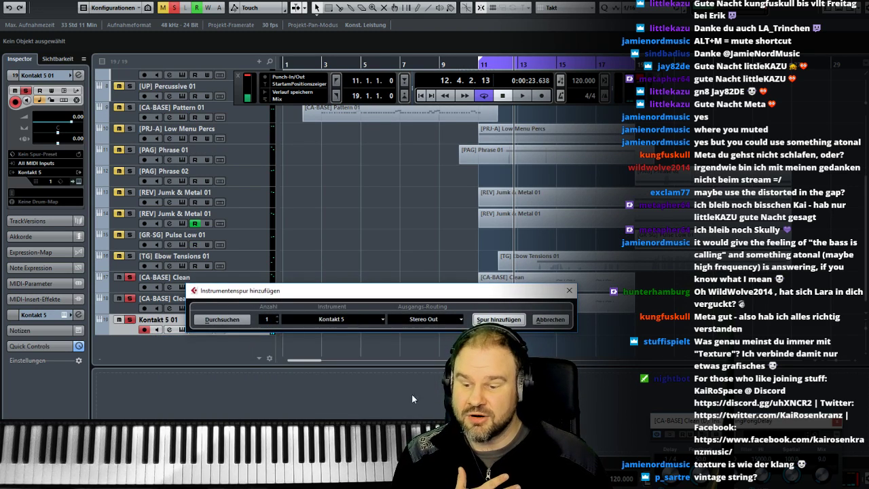
key("Return")
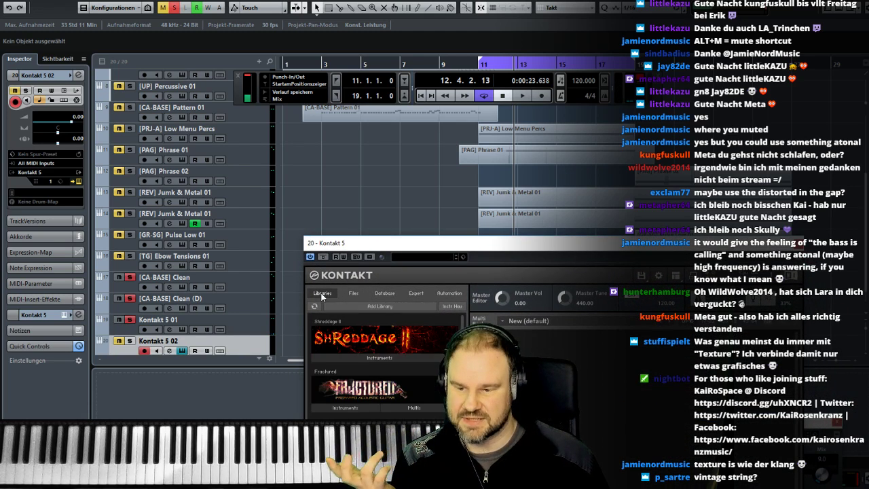
- Load the c - Celli instrument from Kontakt's London Contemporary Orchestra Strings library
scroll(383, 360, "down", 3)
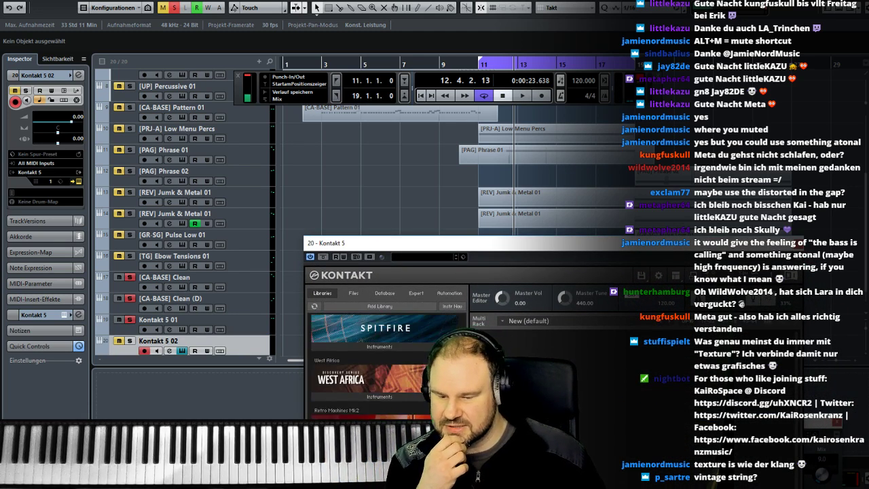
scroll(384, 360, "down", 3)
left_click_drag(409, 245, 278, 40)
scroll(273, 369, "down", 10)
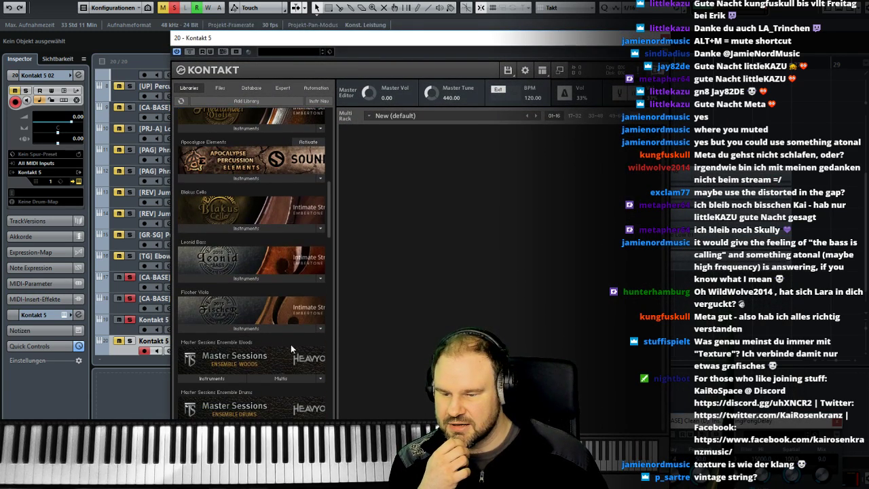
left_click_drag(329, 191, 326, 269)
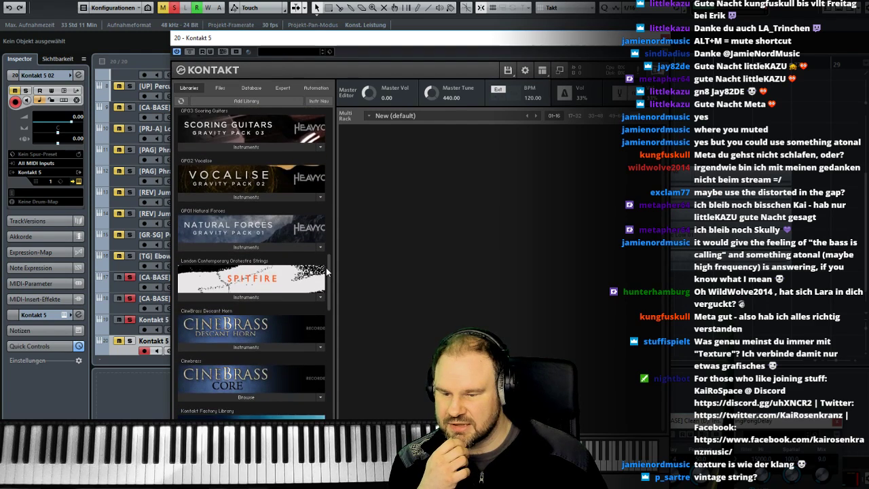
left_click(215, 297)
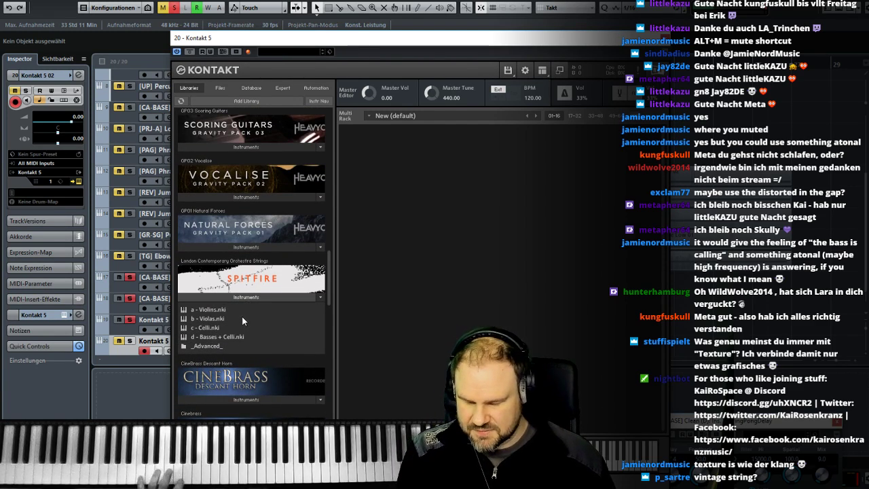
double_click(205, 330)
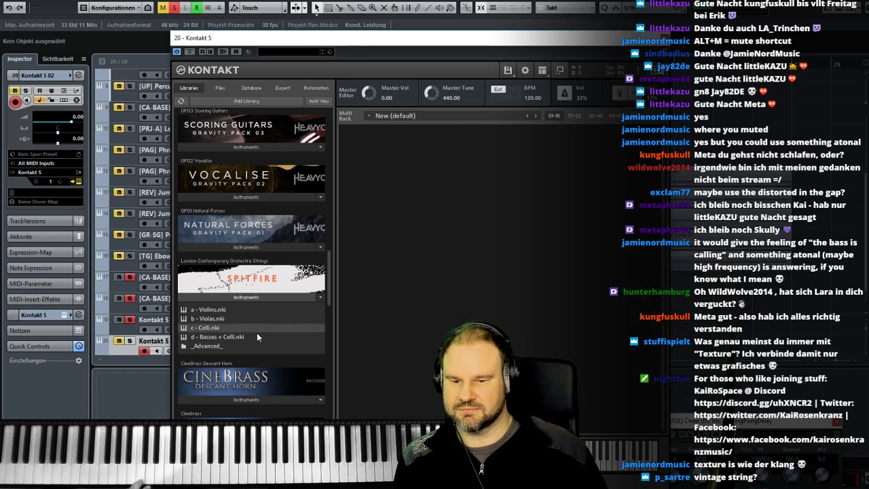
- Switch the celli to the Spectral Scrubs articulation, close the Kontakt window and solo the Kontakt 5 02 track
left_click(510, 204)
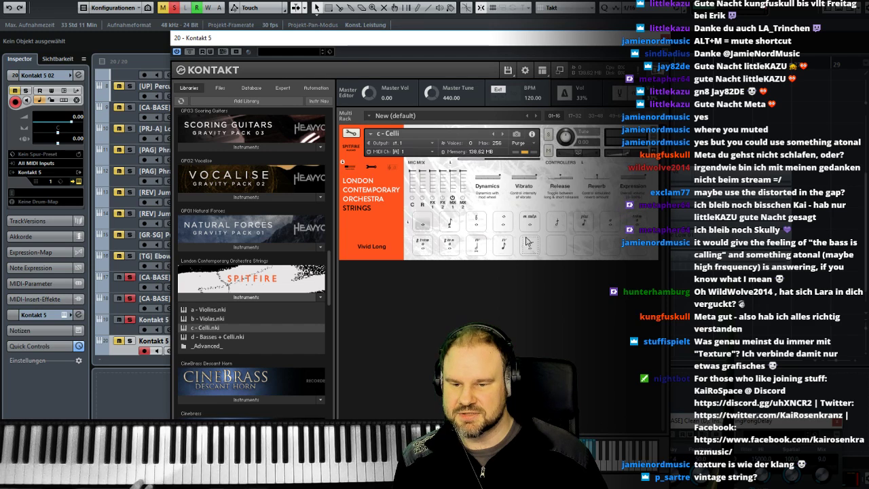
left_click(477, 225)
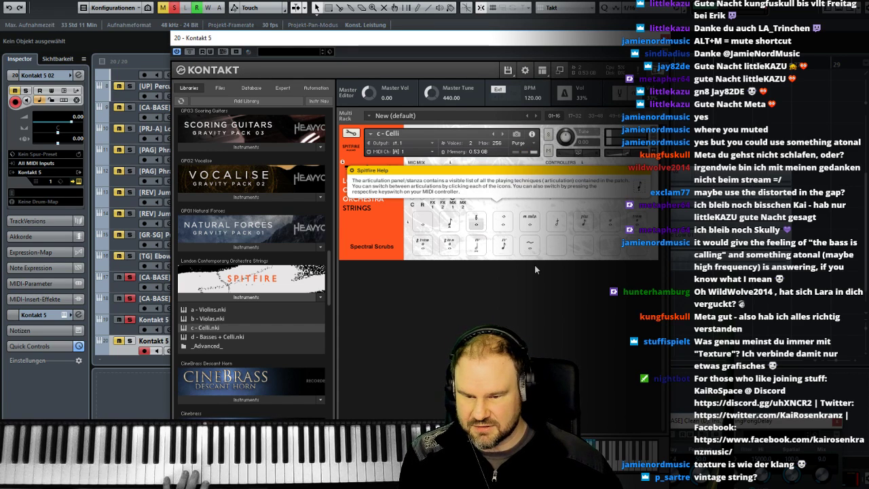
left_click(665, 39)
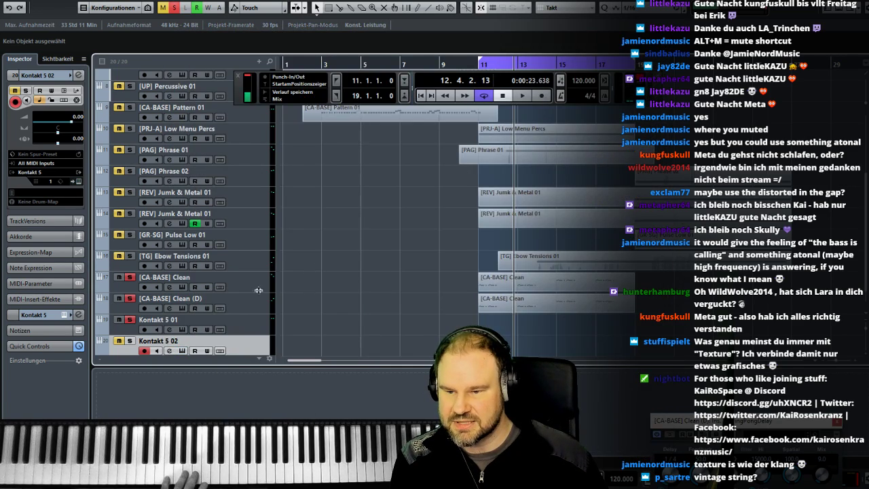
left_click(129, 342)
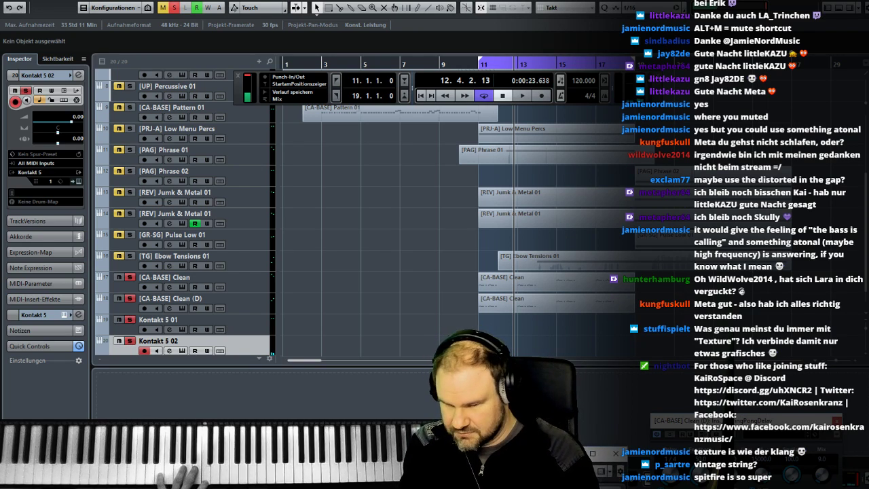
- Raise the Kontakt 5 02 level to 6.02 in the MixConsole and compare it with Kontakt 5 01
left_click_drag(148, 430, 127, 124)
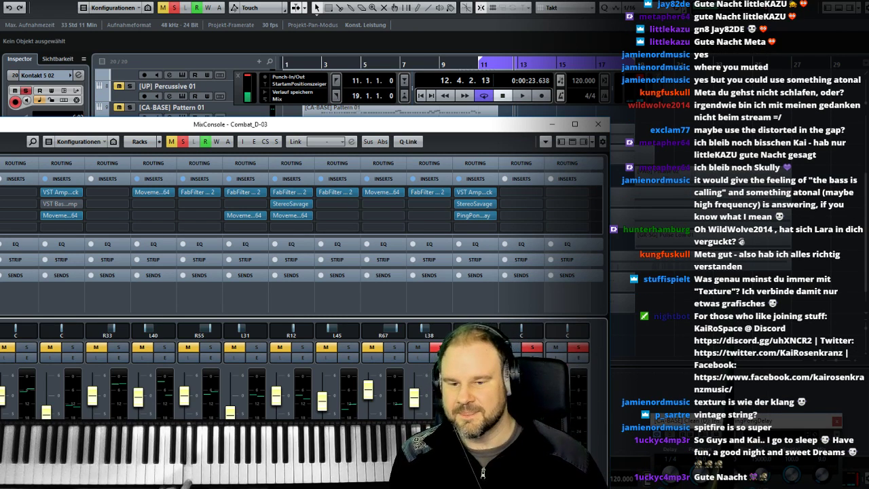
key("F3")
left_click(251, 322)
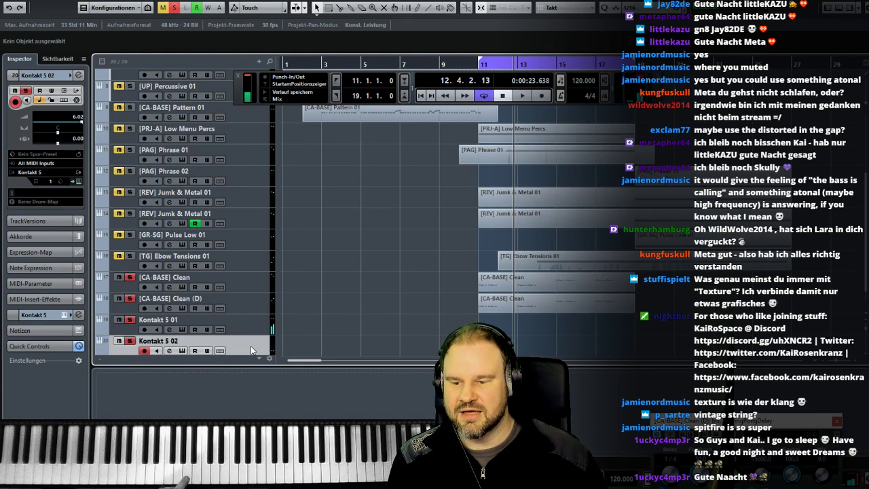
left_click(247, 346)
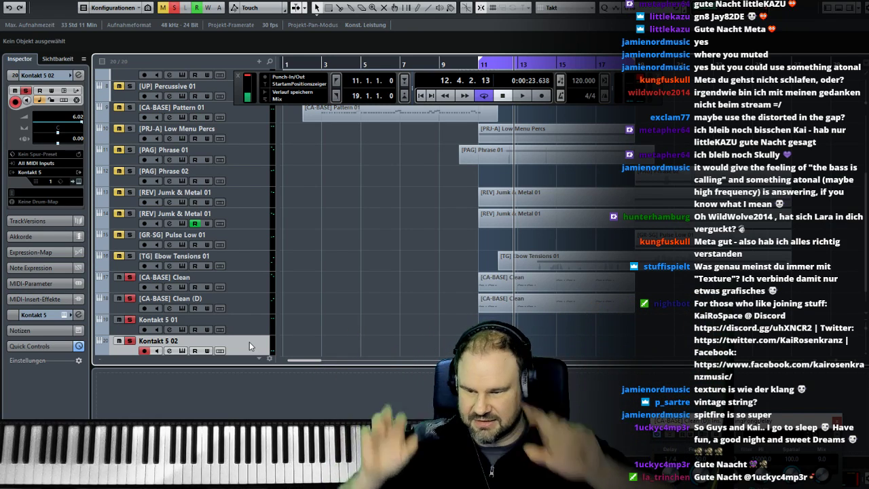
- Lower the Kontakt 5 01 level to -16.5 in the MixConsole and close the mixer
left_click(248, 325)
key("F3")
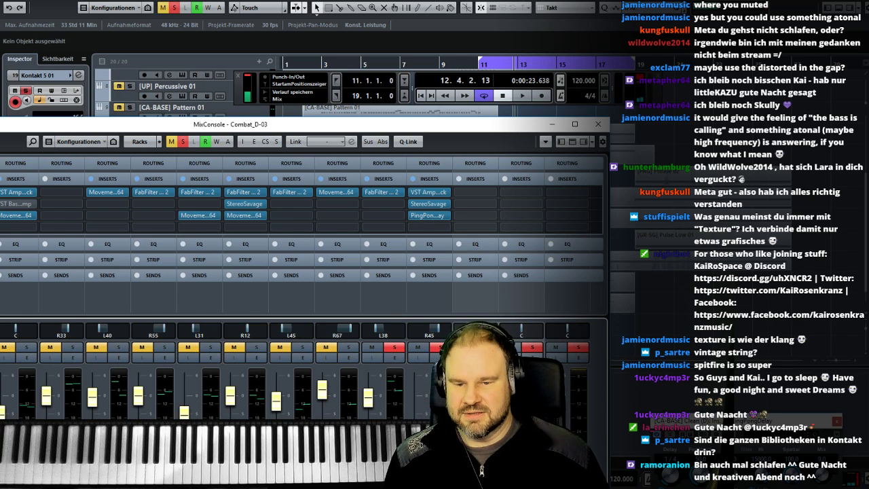
left_click(600, 127)
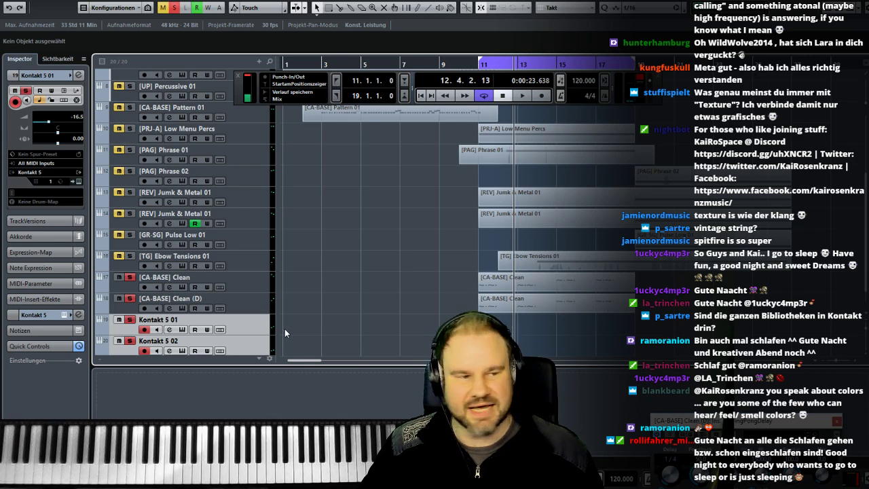
- Remove both the Kontakt 5 01 and Kontakt 5 02 tracks
right_click(240, 326)
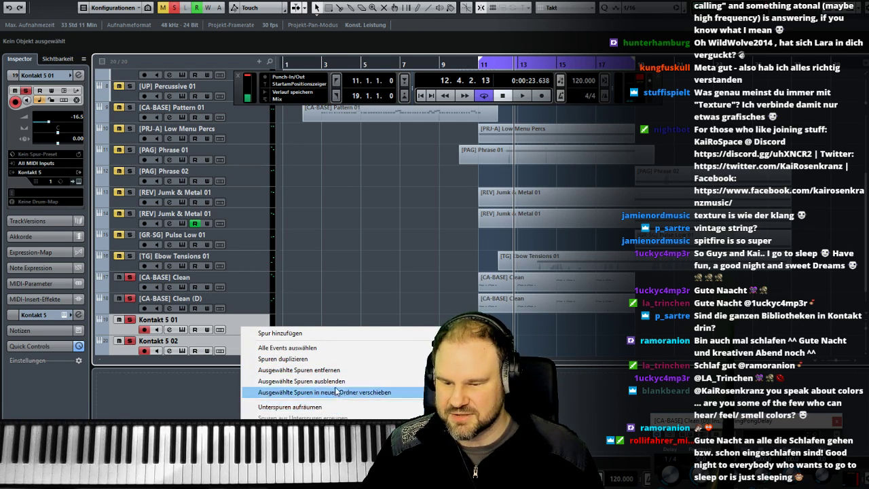
left_click(358, 370)
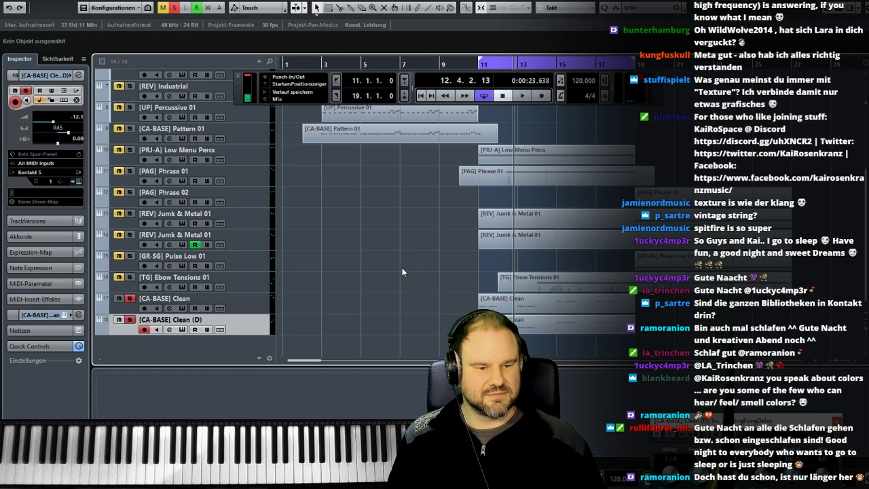
- Listen to the soloed [CA-BASE] Clean tracks from bar 11
left_click(477, 64)
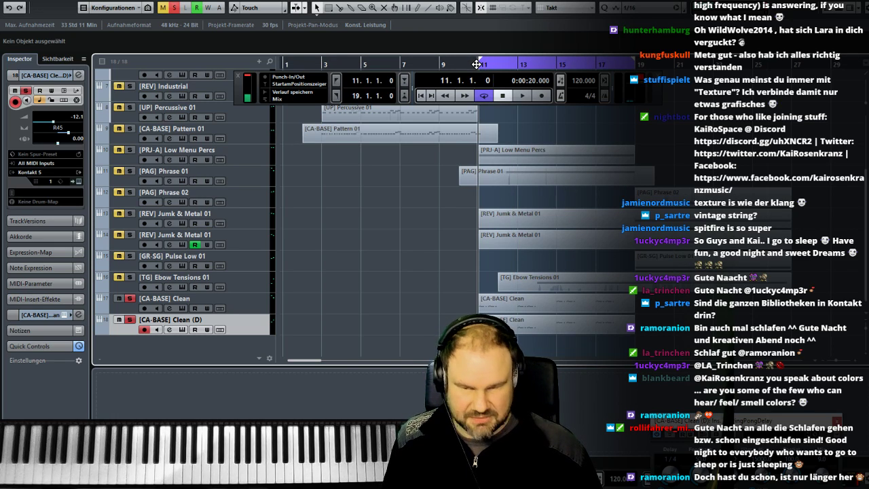
key("space")
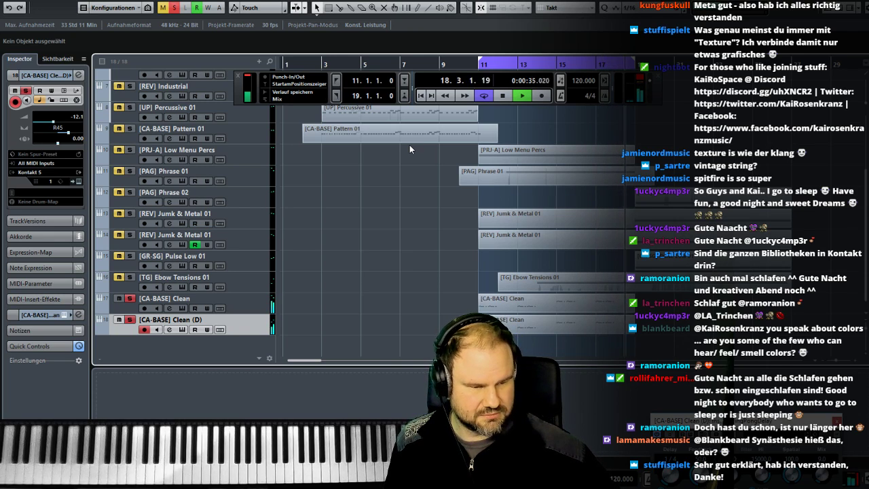
key("space")
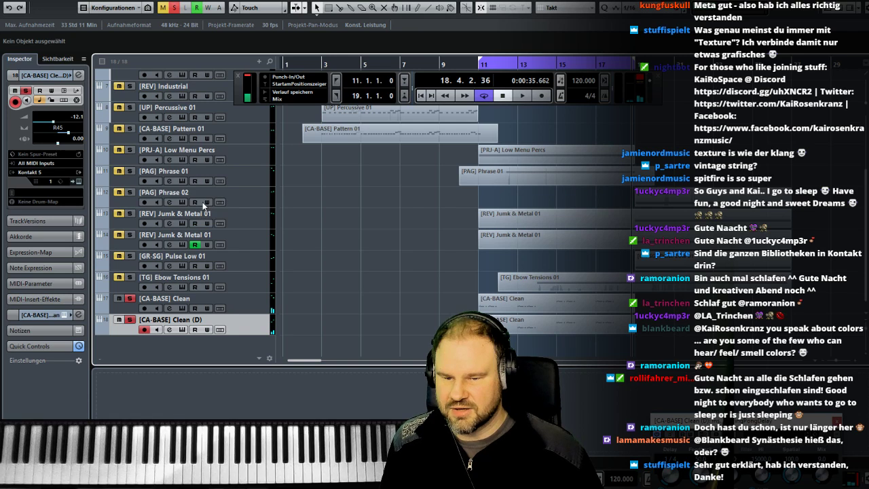
- Clear all track solos and play the full arrangement from bar 11
left_click(175, 9)
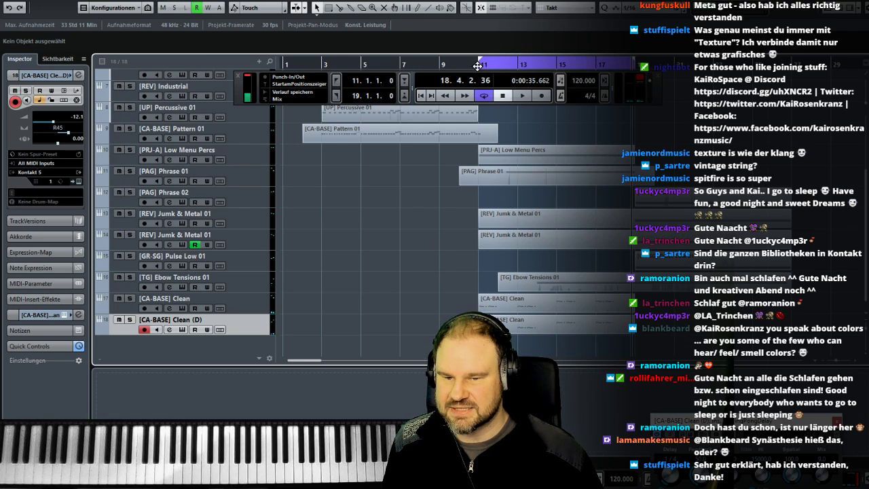
left_click(478, 66)
key("space")
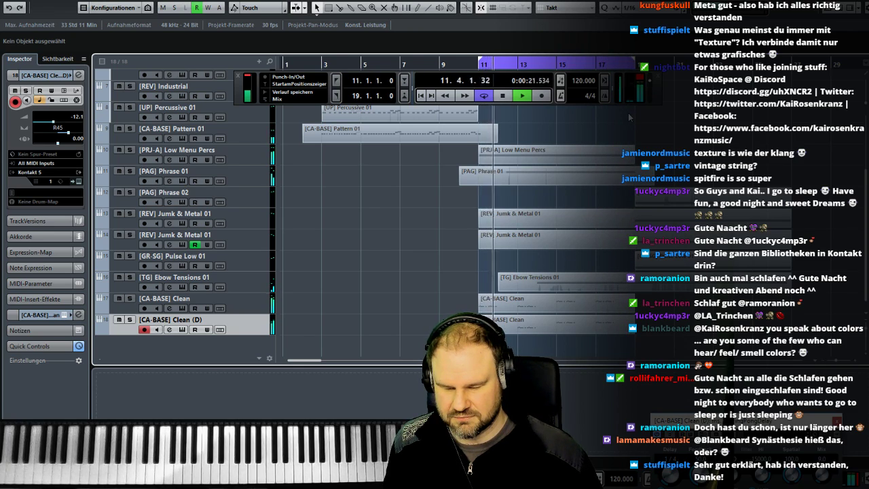
key("space")
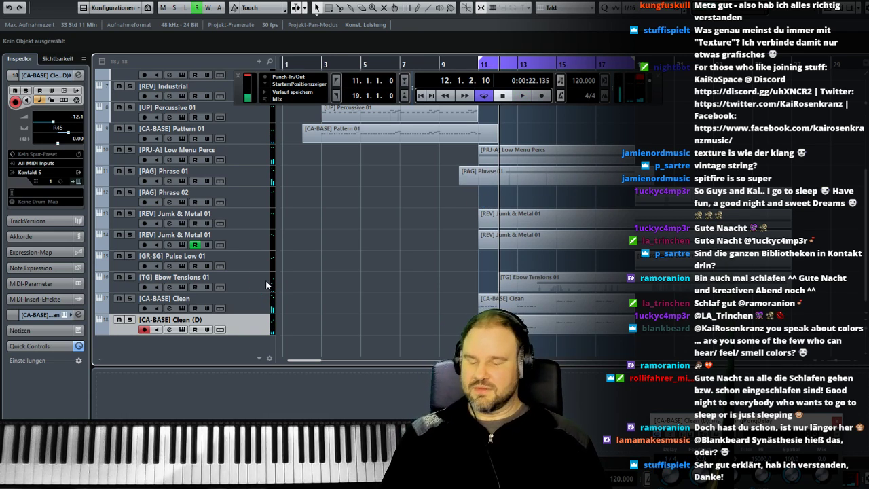
- Add a new instrument track with Kontakt 5 below [CA-BASE] Clean (D)
right_click(258, 311)
left_click(197, 341)
left_click(317, 321)
left_click(322, 447)
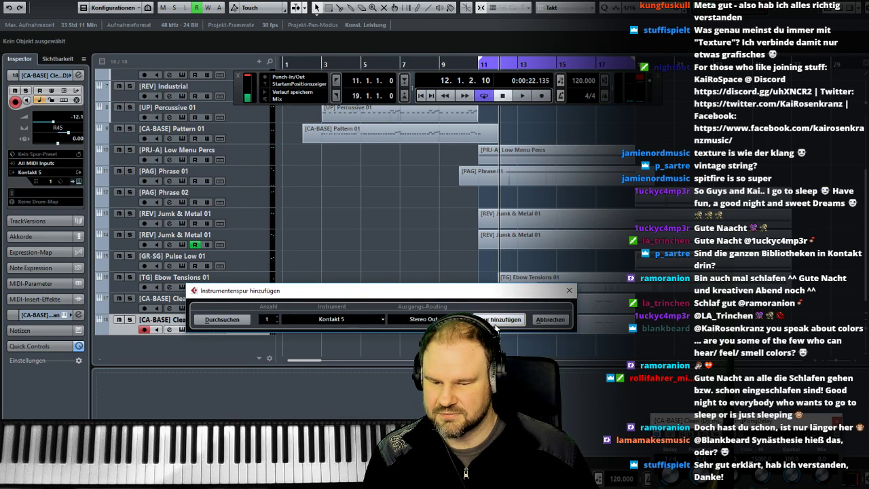
left_click(496, 321)
- Look through the Kontakt library list for a suitable sound and move the Kontakt window off the track list
scroll(253, 186, "down", 5)
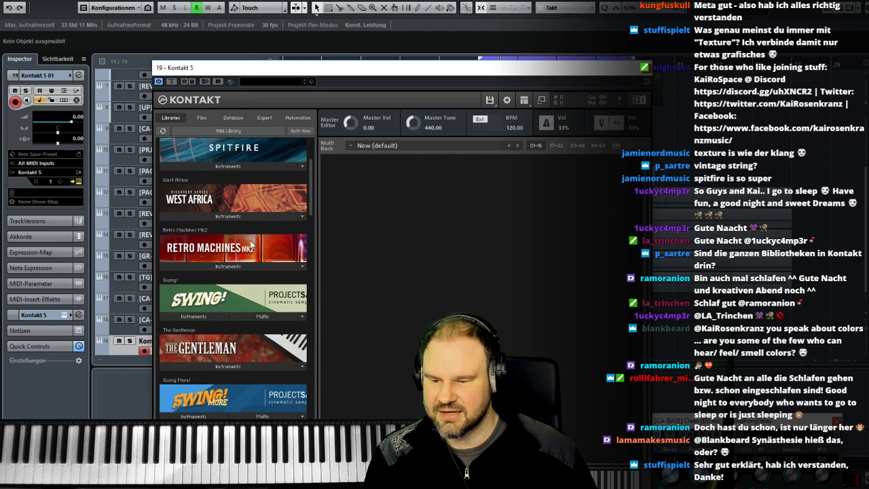
scroll(251, 244, "down", 1)
scroll(250, 245, "down", 3)
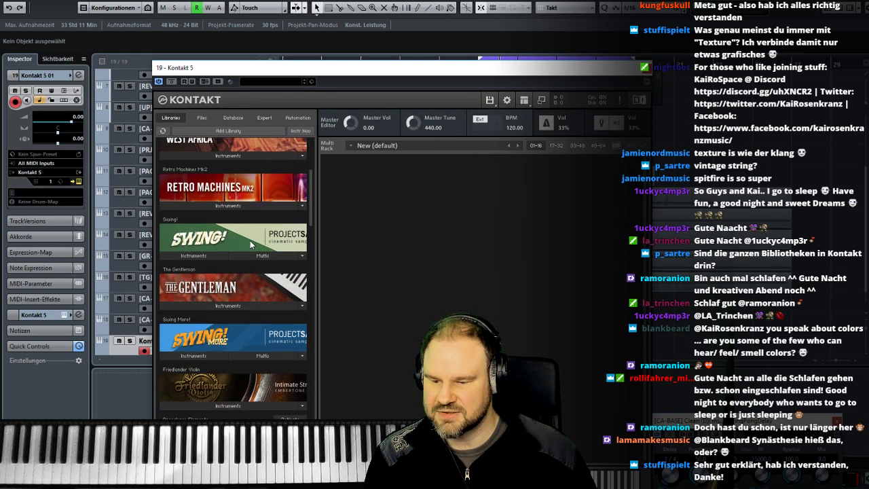
scroll(250, 240, "down", 2)
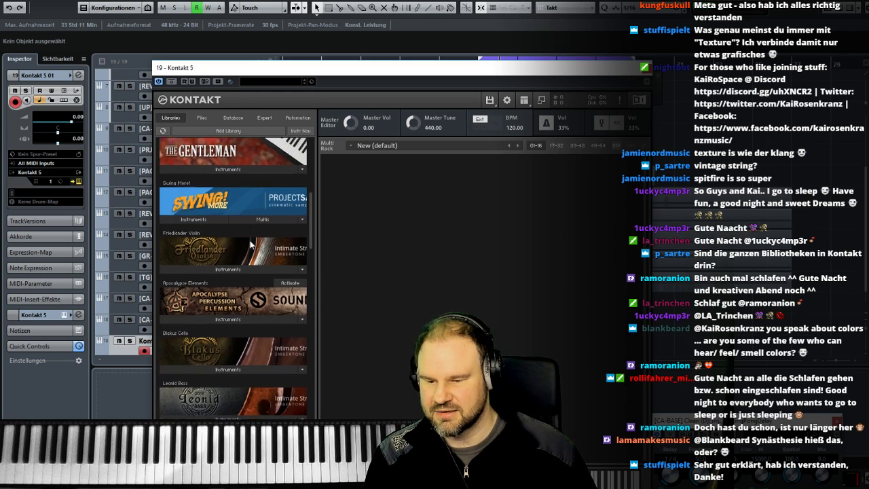
left_click_drag(253, 68, 442, 283)
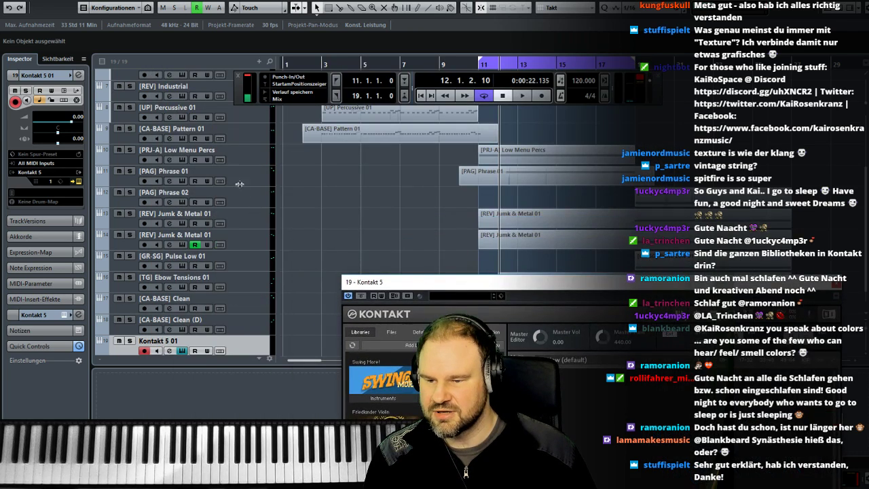
- Audition the [MS-EM] Kit 01 and [MS-EM] Kit 01 (D) tracks by selecting each in turn
left_click(260, 173)
scroll(252, 245, "up", 5)
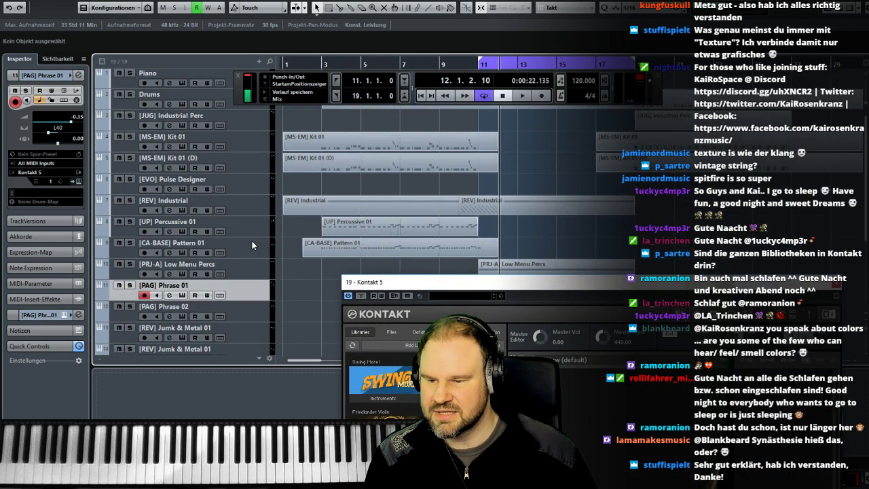
left_click(253, 137)
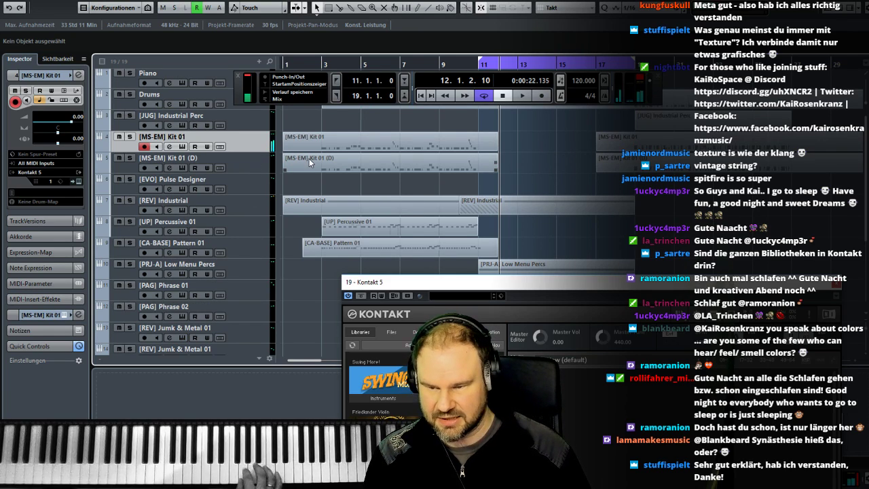
left_click(255, 163)
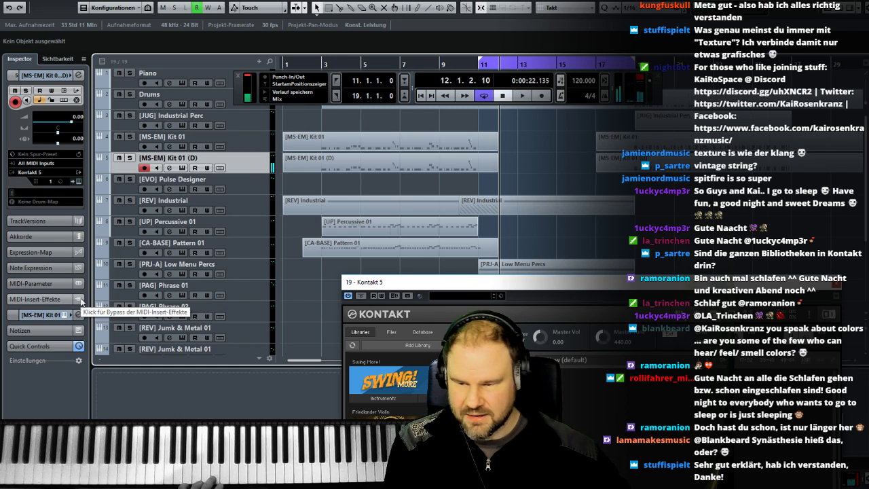
- Browse the Kontakt libraries and load the REV X-LOOPS instrument from the REV X-Loops library
left_click_drag(418, 285, 295, 196)
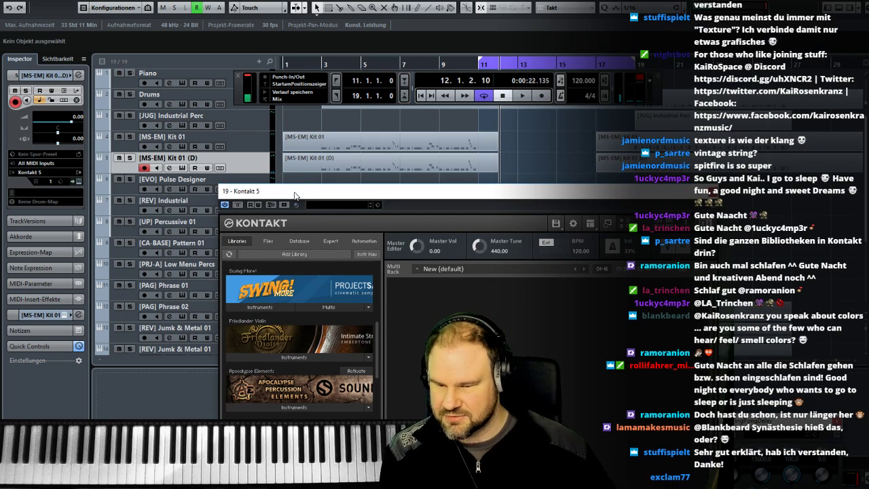
scroll(376, 336, "down", 10)
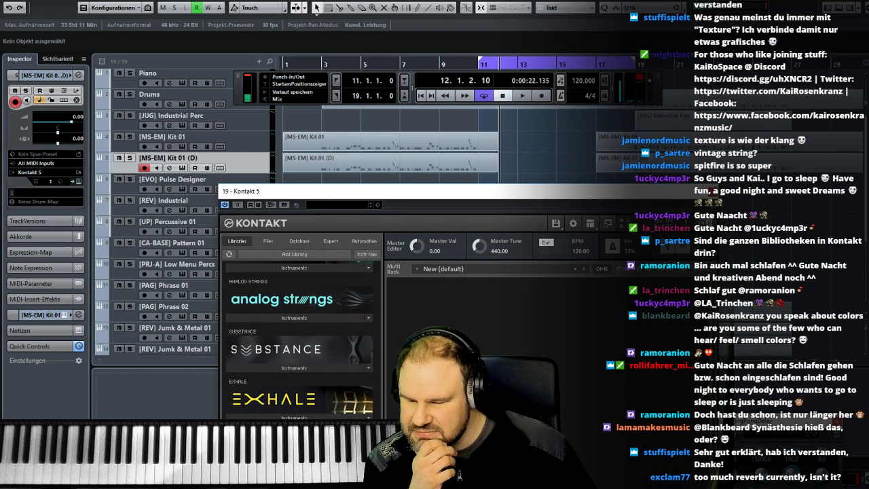
scroll(275, 367, "up", 1)
left_click(260, 328)
double_click(259, 340)
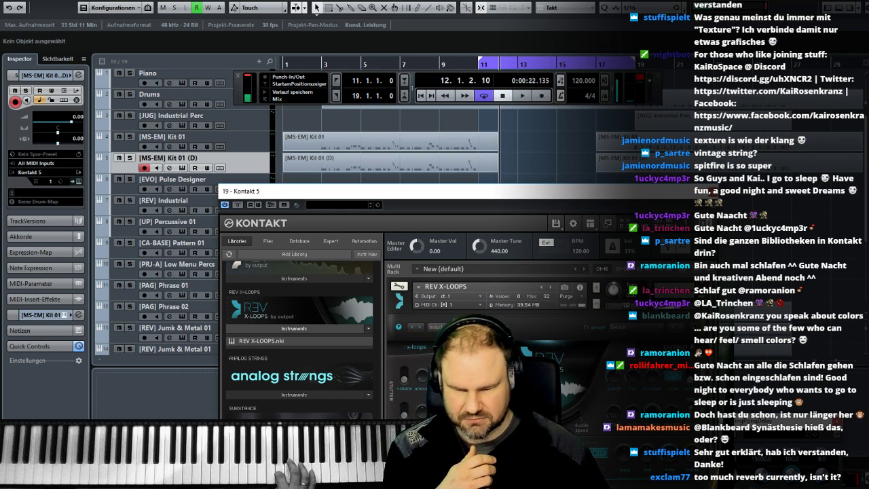
- Solo the Kontakt 5 01 track, reopen its instrument window and select the track for live playing
scroll(155, 332, "down", 3)
left_click(130, 320)
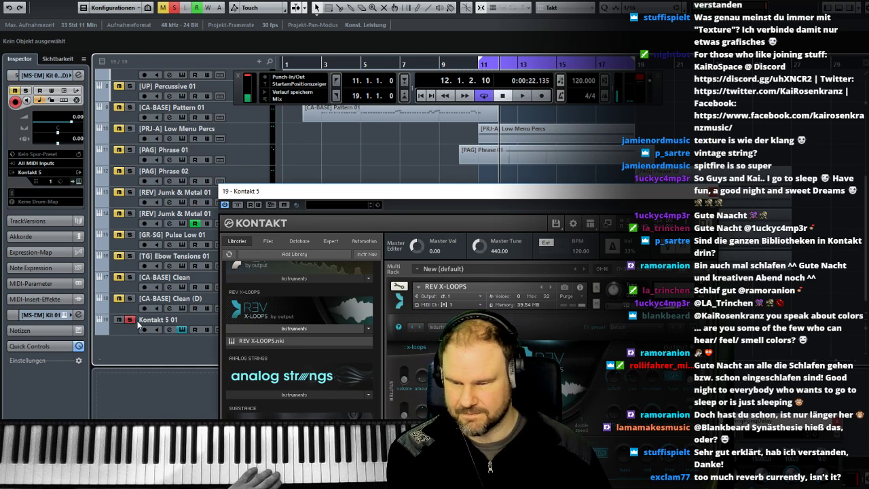
left_click(713, 192)
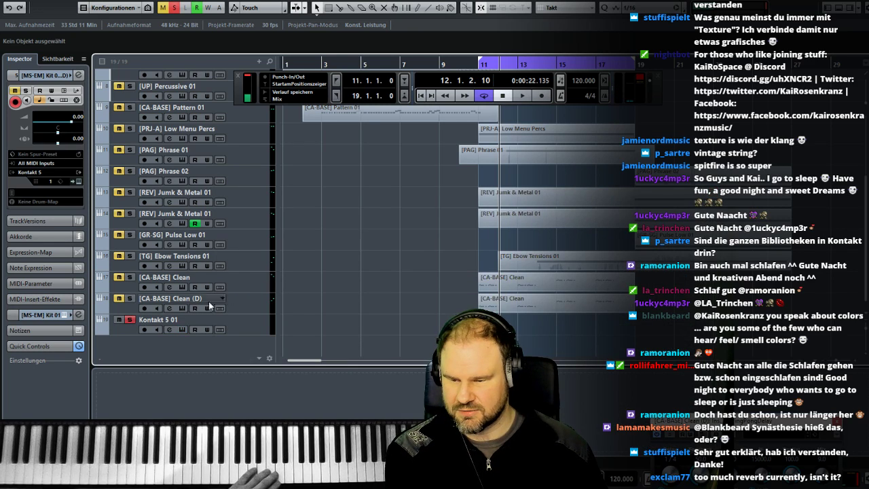
left_click(182, 331)
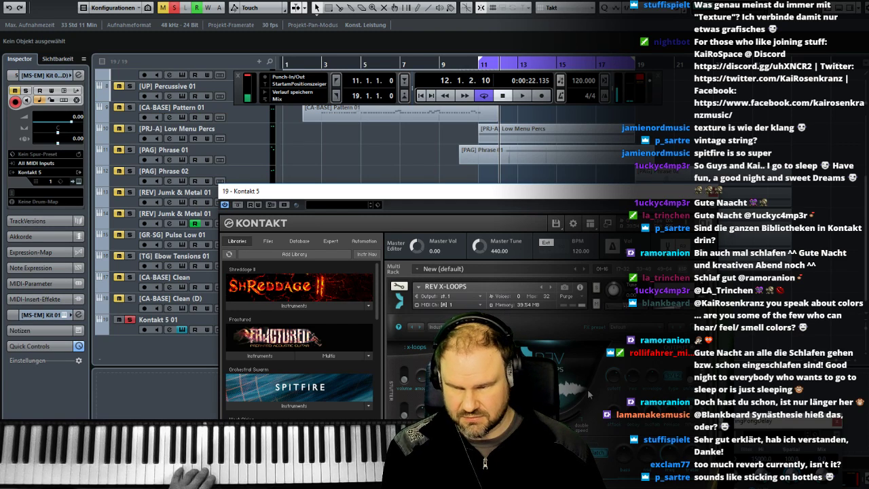
left_click(125, 331)
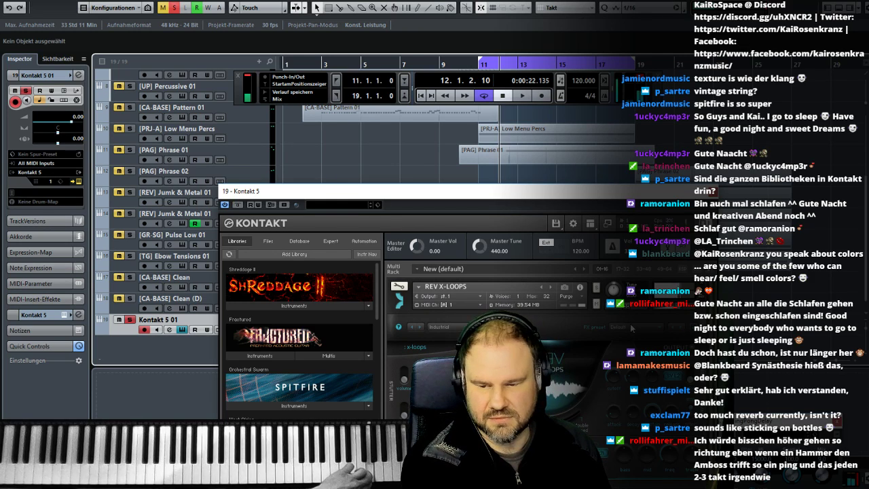
- Close the Kontakt window, add [CA-BASE] Clean and [CA-BASE] Clean (D) to the solo, and play them with Kontakt 5 01 from bar 11
left_click(631, 191)
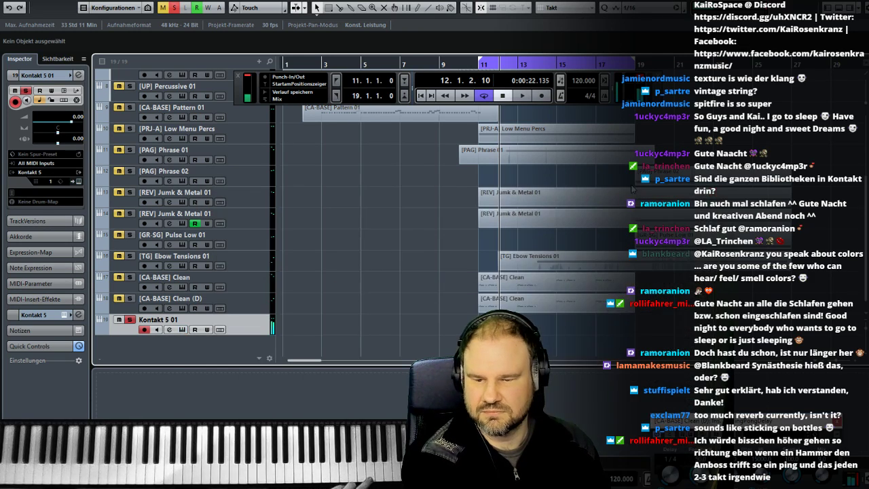
left_click(481, 63)
key("space")
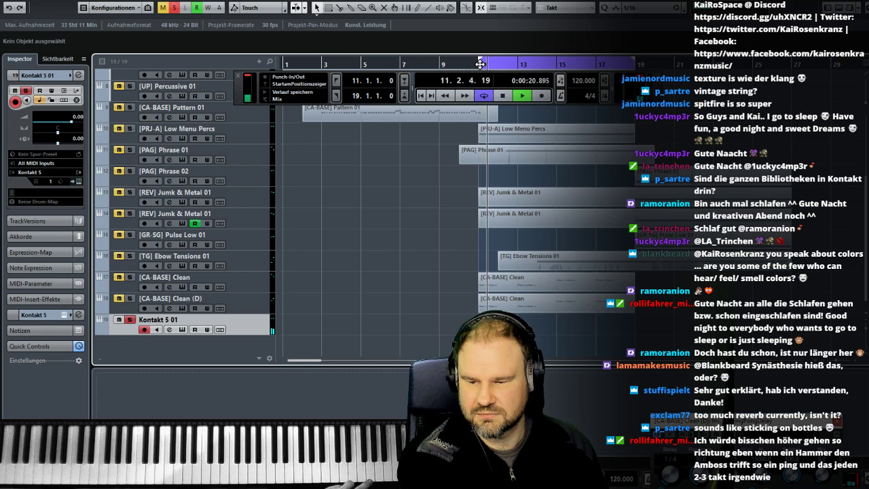
left_click(129, 298)
left_click(130, 277)
left_click(478, 63)
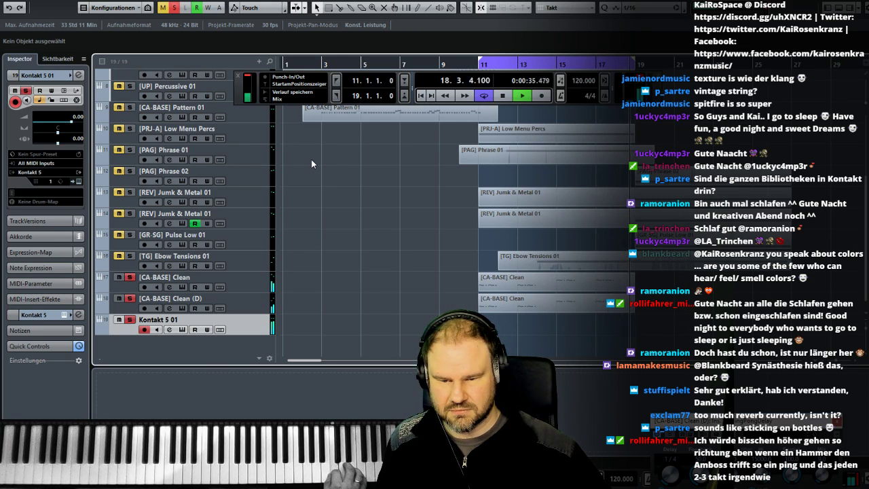
key("space")
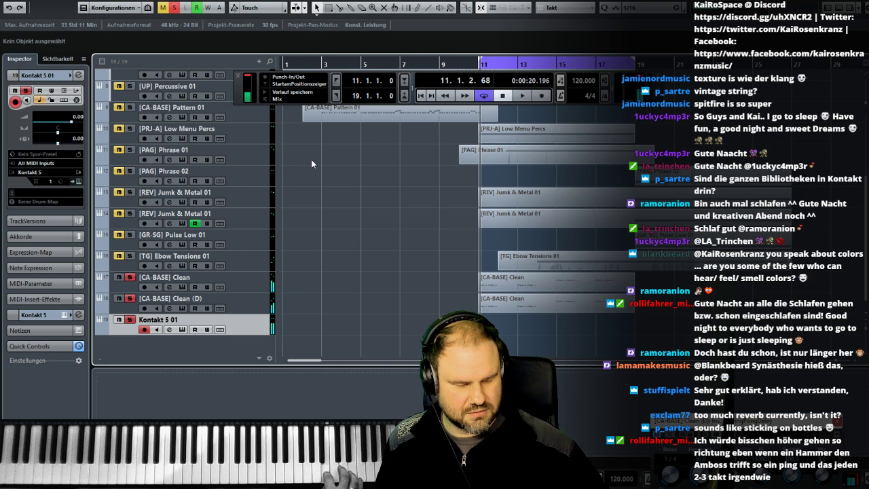
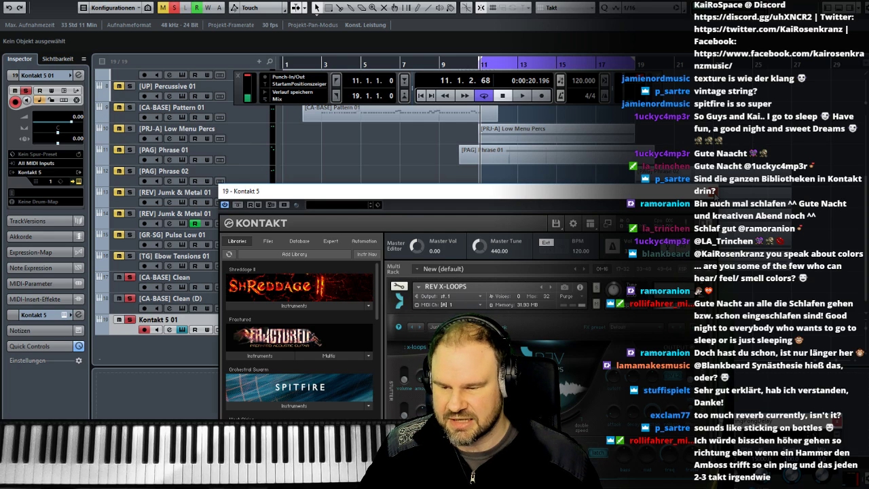
- Delete the Kontakt 5 01 track and clear the solo on the clean bass tracks
left_click(714, 194)
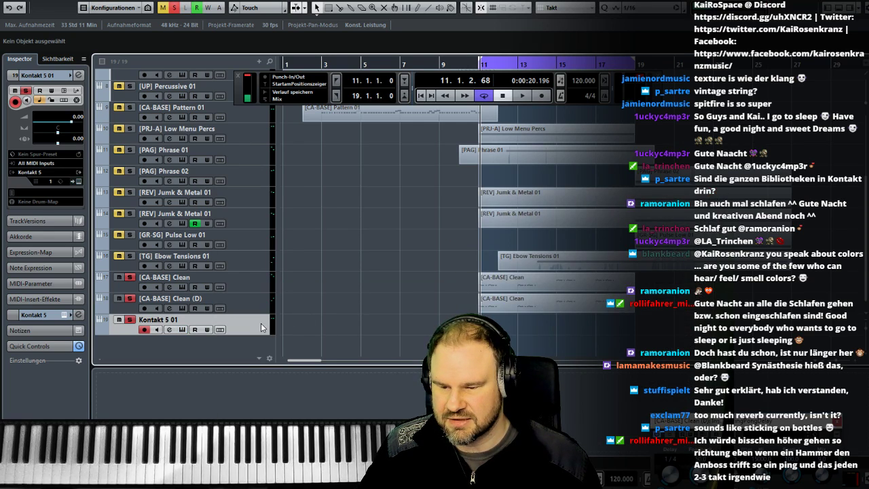
right_click(261, 323)
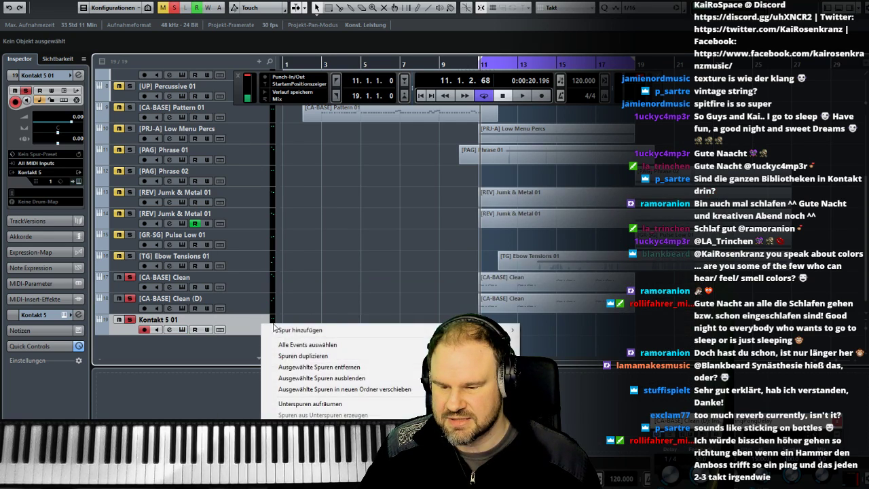
left_click(365, 367)
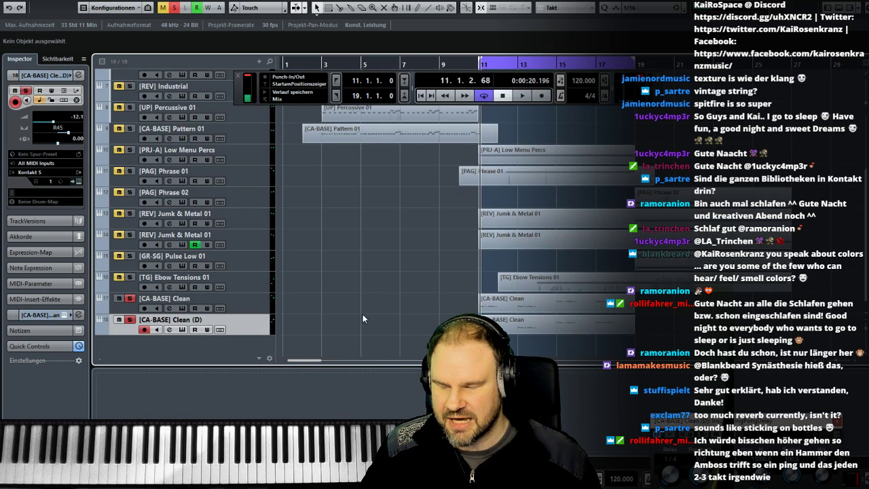
left_click(129, 320)
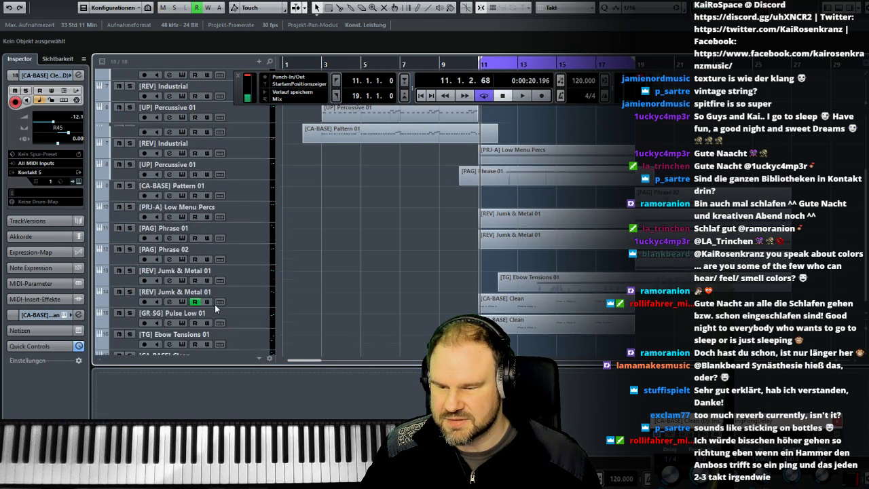
- Select the [UP] Percussive 01 track and play it live over the arrangement from bar 11
scroll(217, 309, "up", 3)
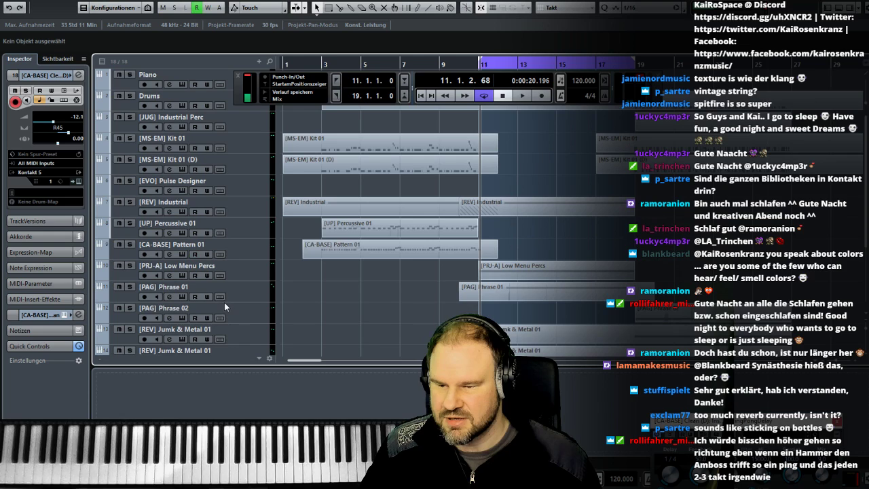
left_click(236, 230)
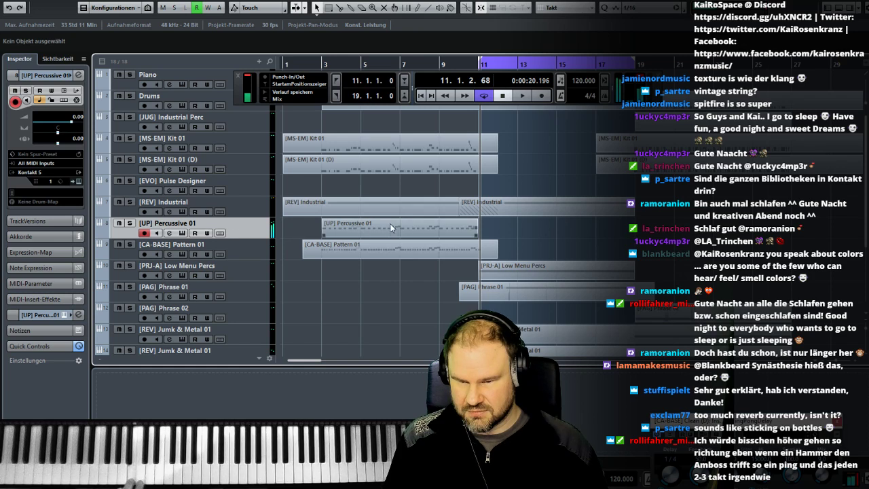
double_click(439, 64)
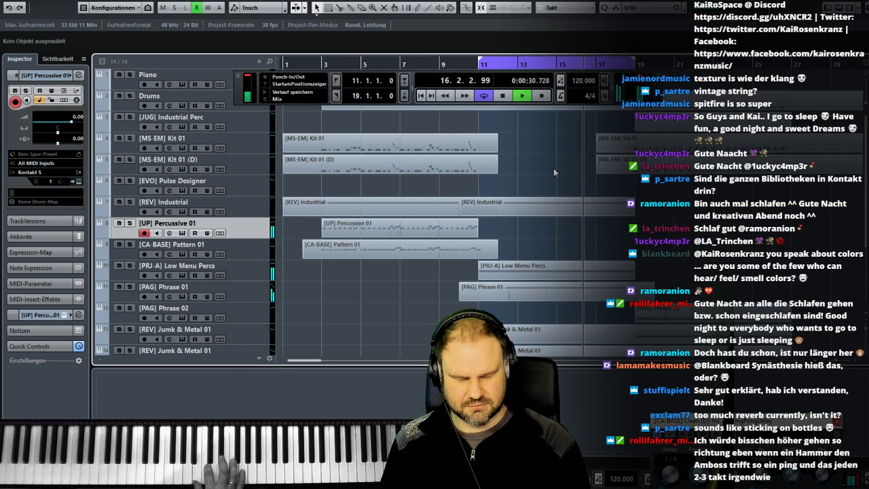
key("space")
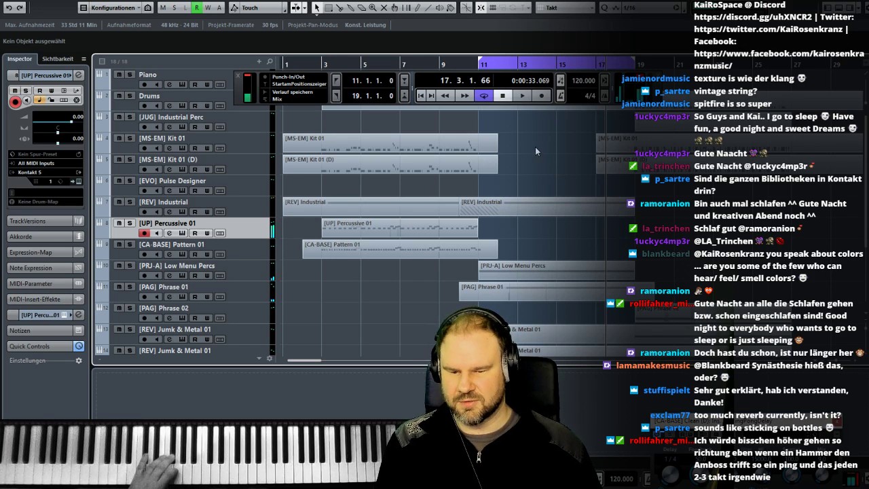
double_click(476, 62)
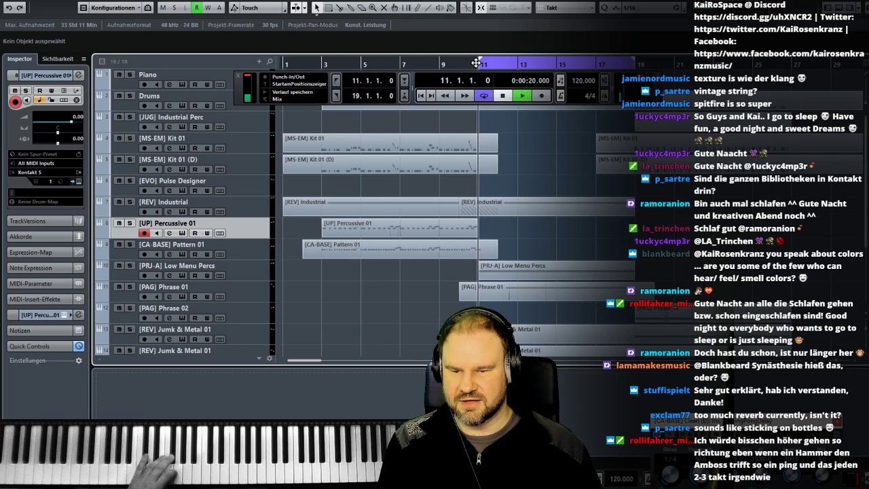
left_click(514, 102)
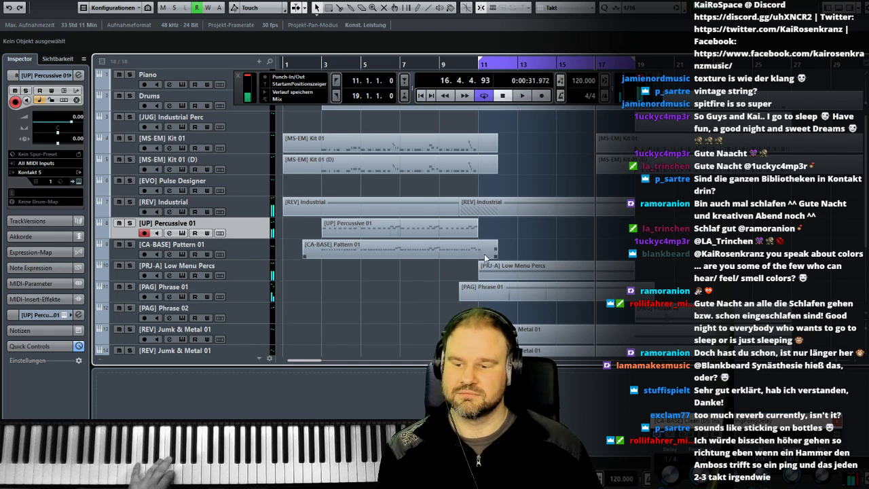
- Add a new Kontakt 5 instrument track below [CA-BASE] Clean (D)
scroll(408, 299, "down", 3)
right_click(258, 326)
mouse_move(285, 331)
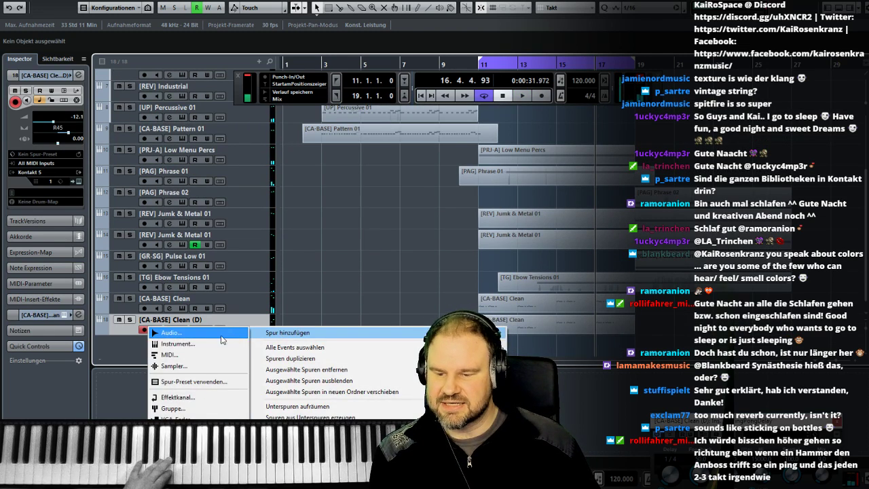
left_click(197, 349)
left_click(331, 320)
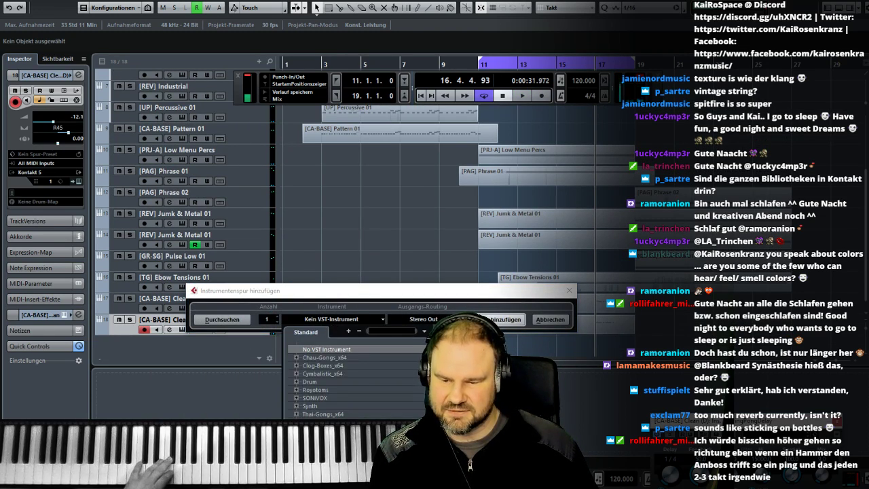
left_click(334, 398)
left_click(486, 317)
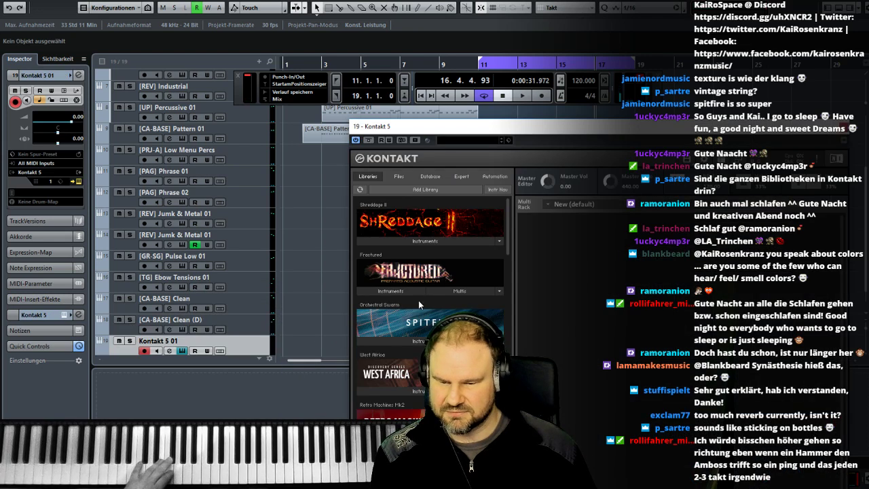
- Browse the sample files to the 8Dio Studio Percussion Suspended instruments and load 8Dio Suspended - Electric Guitar
left_click(399, 178)
scroll(407, 285, "up", 5)
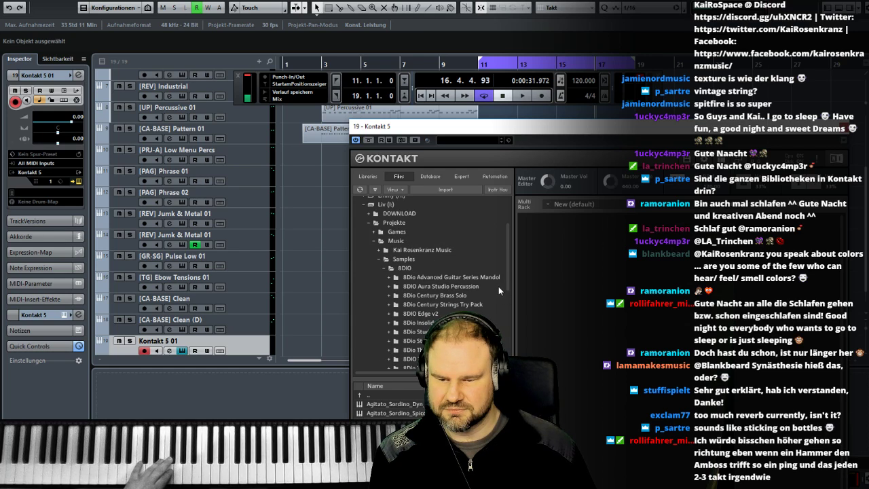
scroll(508, 271, "down", 4)
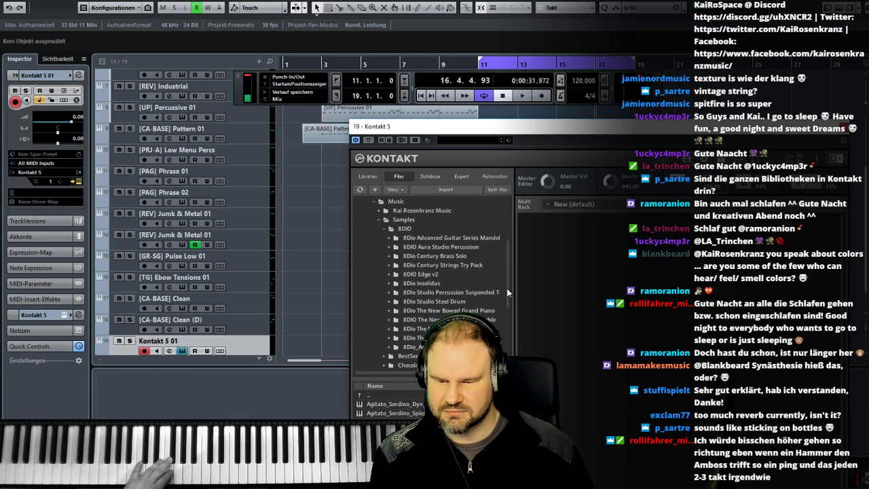
scroll(506, 291, "down", 1)
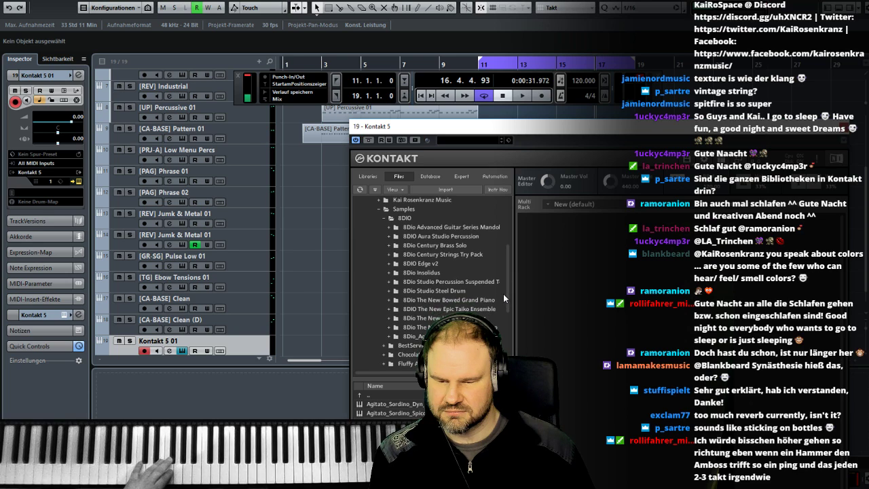
left_click(467, 278)
double_click(383, 413)
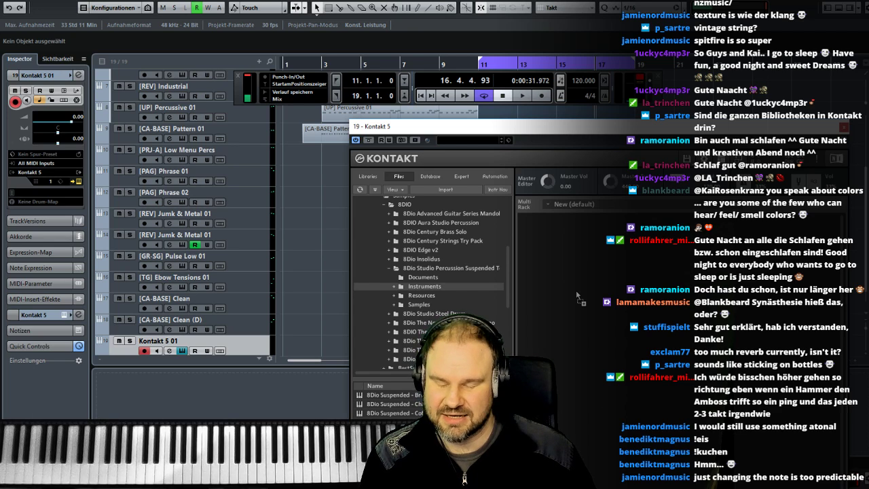
left_click_drag(577, 293, 576, 293)
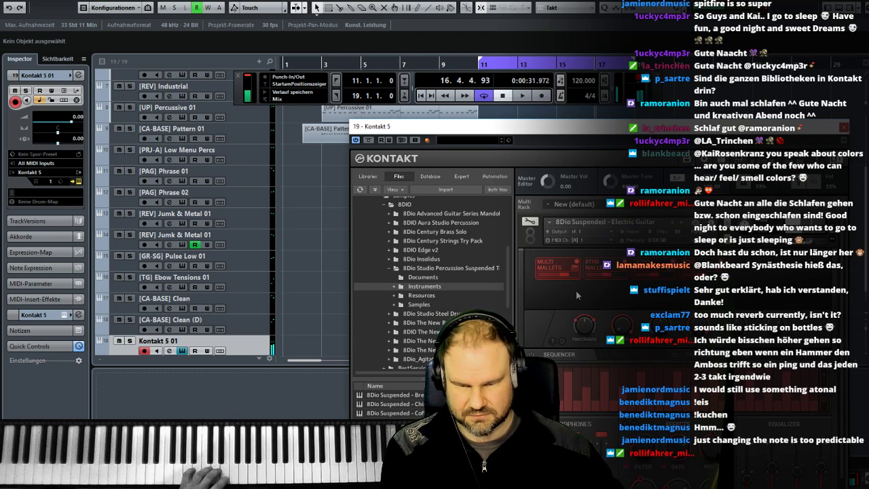
- Replace the loaded Electric Guitar patch with the 8Dio Suspended FX cymbal instrument
left_click(640, 269)
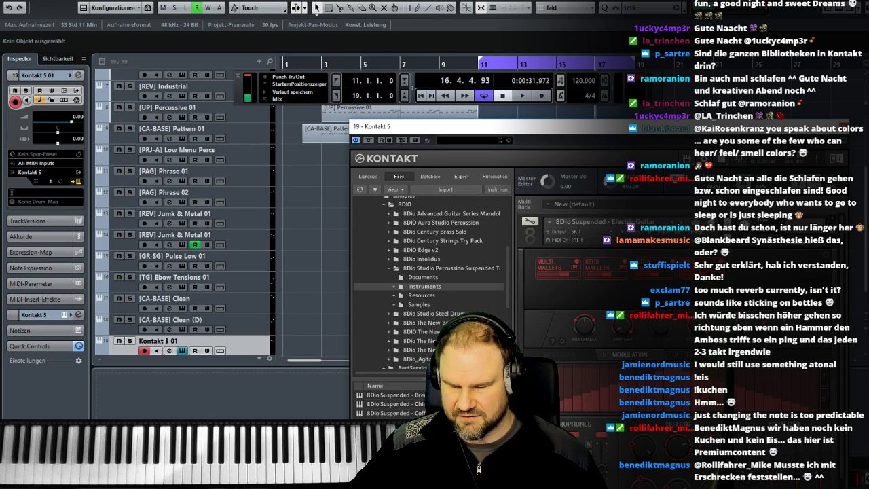
left_click_drag(610, 314, 610, 290)
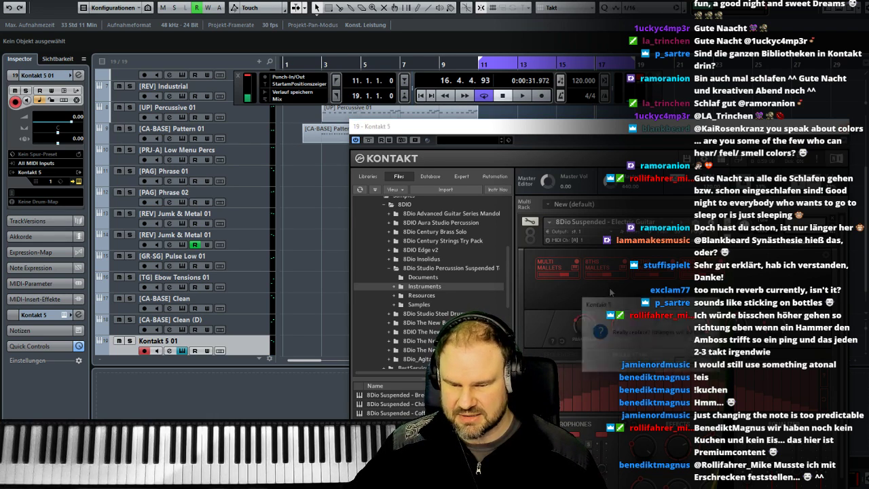
left_click(656, 367)
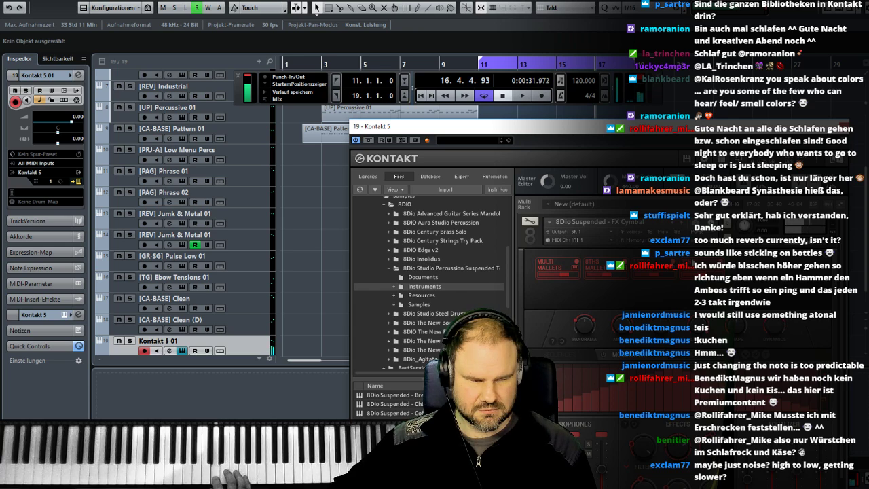
- Move the Kontakt window out of the way and audition the cymbal sound with the arrangement from bar 11
left_click_drag(465, 127, 563, 362)
left_click(477, 65)
key("space")
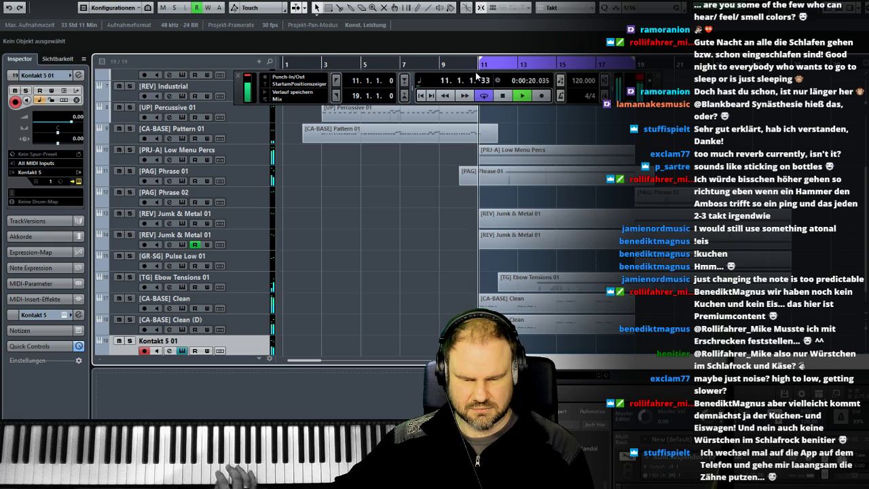
key("space")
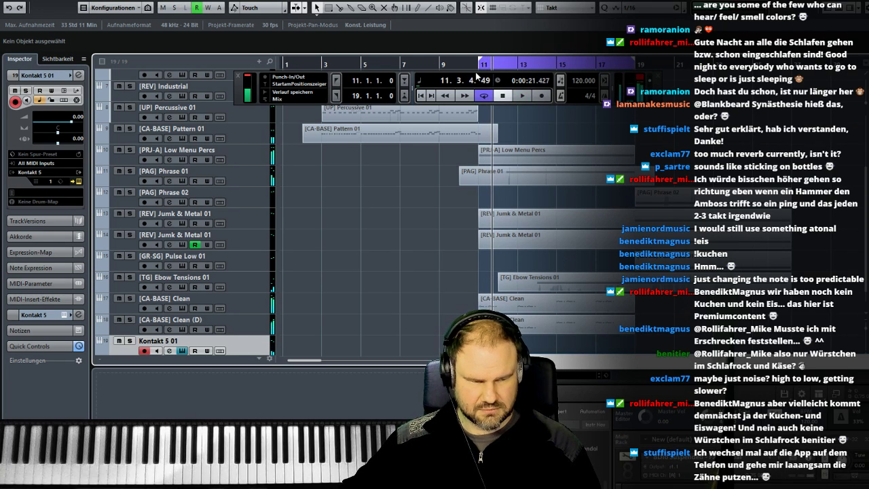
- Turn off cycle playback and record a cymbal performance on Kontakt 5 01 from bar 10 to just past bar 20
left_click(471, 62)
left_click(487, 99)
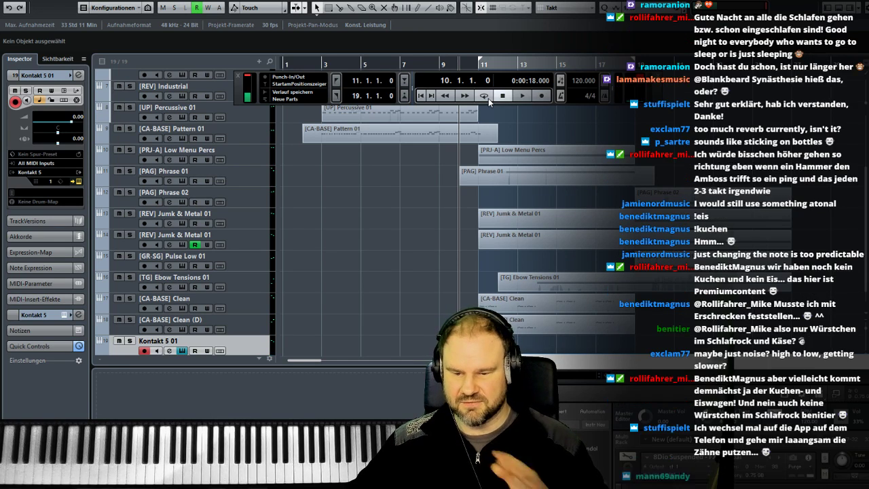
key("KP_Multiply")
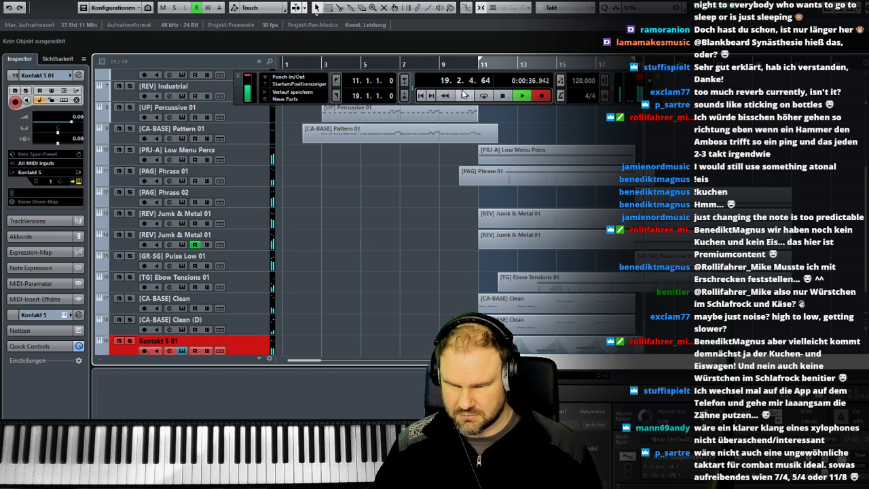
key("space")
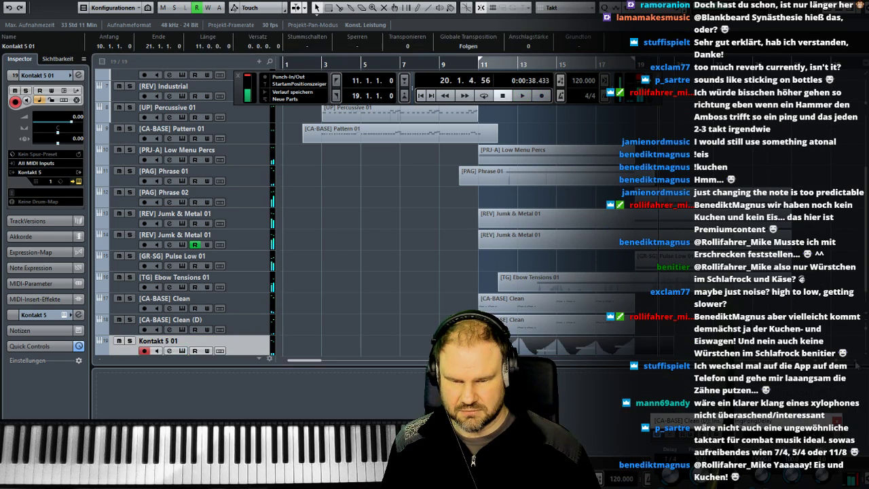
- Rename the Kontakt 5 01 track as [SUSP] FX Cymbals, checking the patch name in its instrument window
scroll(279, 321, "down", 1)
double_click(186, 320)
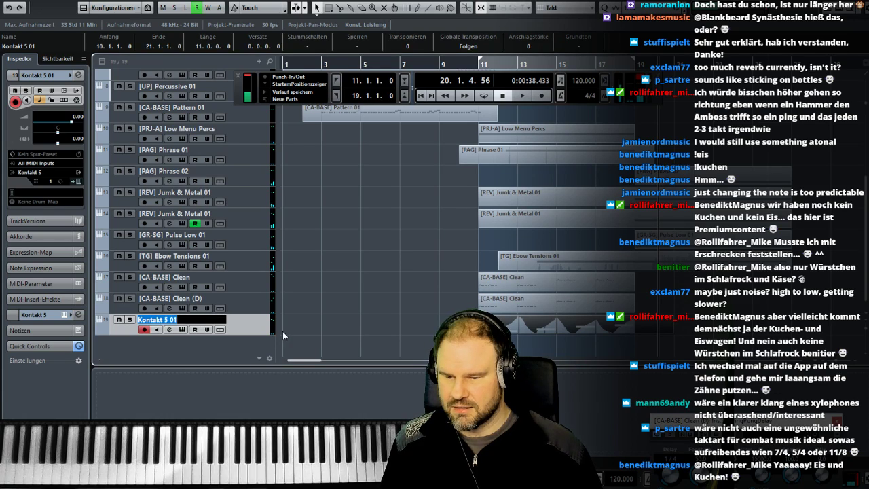
type("[")
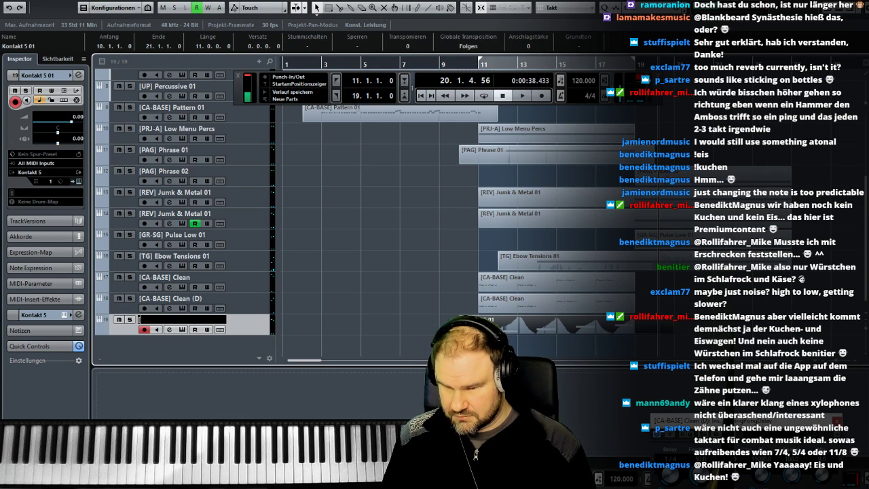
type("SUSP]")
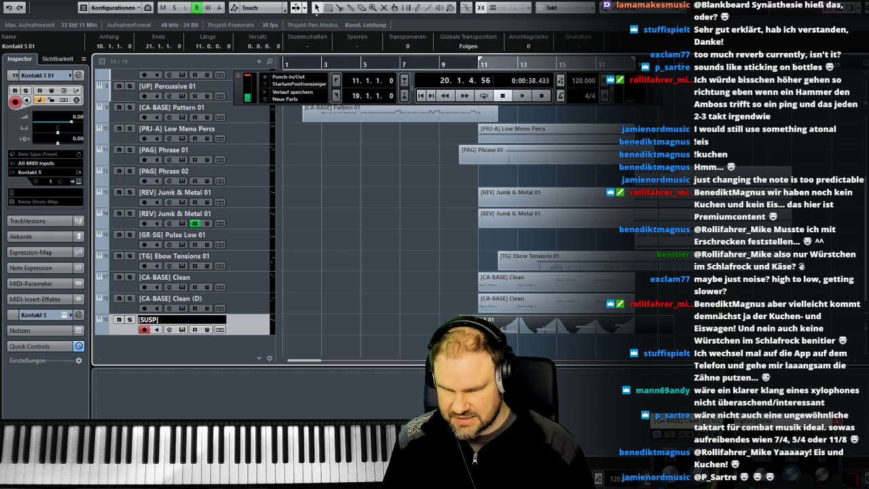
key("Return")
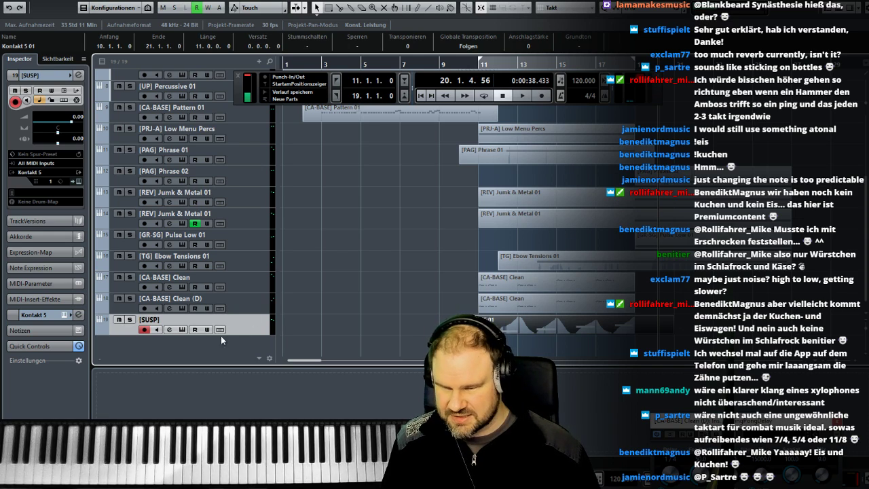
left_click(182, 330)
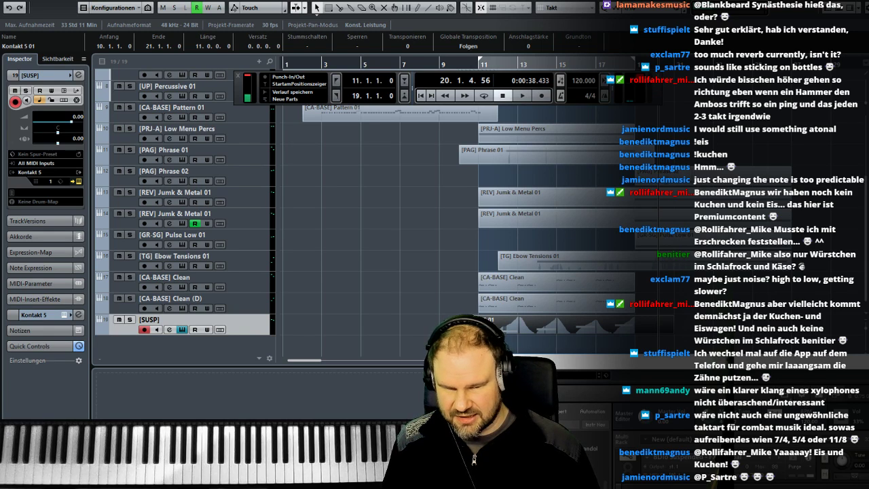
left_click(181, 329)
double_click(178, 320)
type("FX")
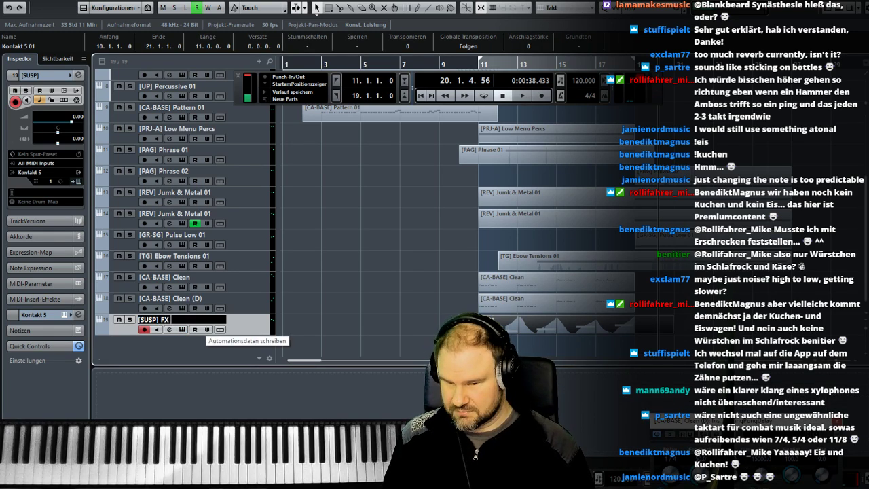
type(" Cymbals")
key("Return")
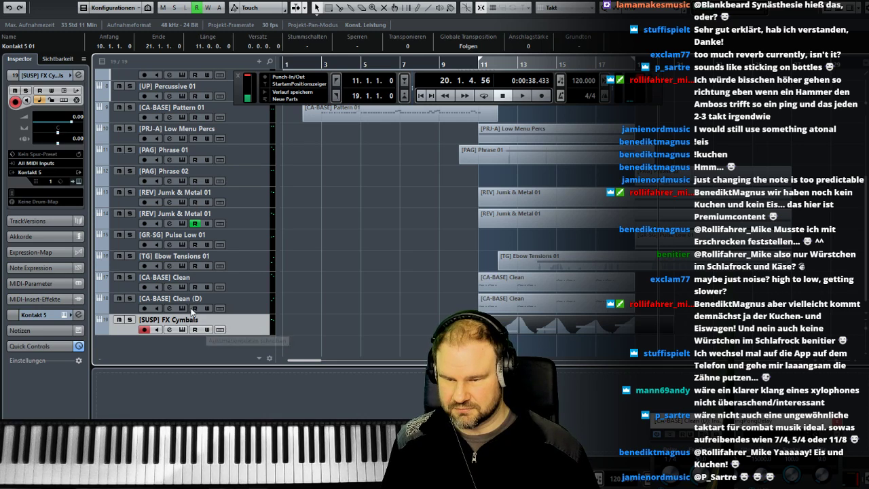
- Rename the recorded part as [SUSP] FX Cymbals and open it in the key editor
left_click(61, 45)
type("[SUSP] FX Cymbals")
key("Return")
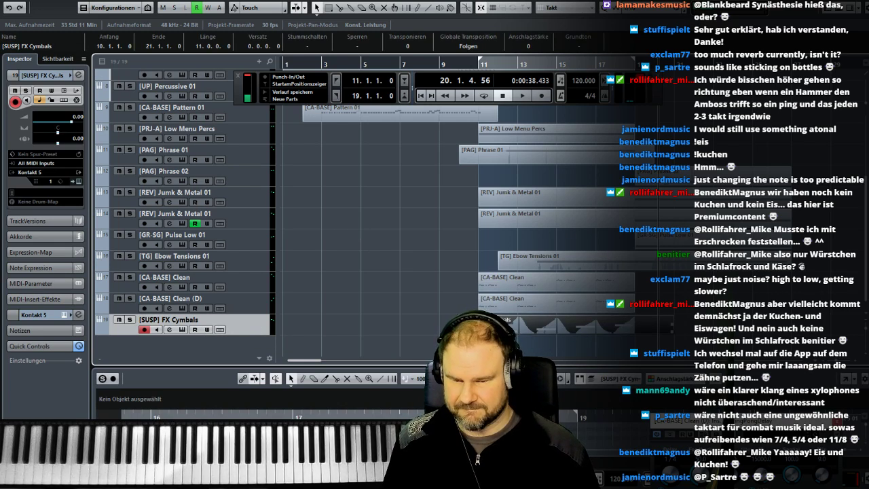
double_click(495, 327)
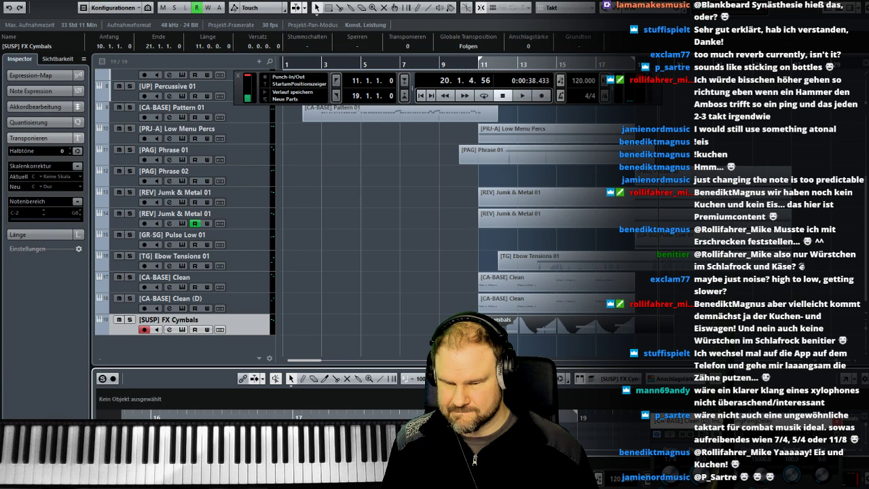
- Enlarge the key editor and quantize the starts and ends of all cymbal notes to a 1/4 grid
left_click(495, 327)
left_click_drag(438, 367, 432, 174)
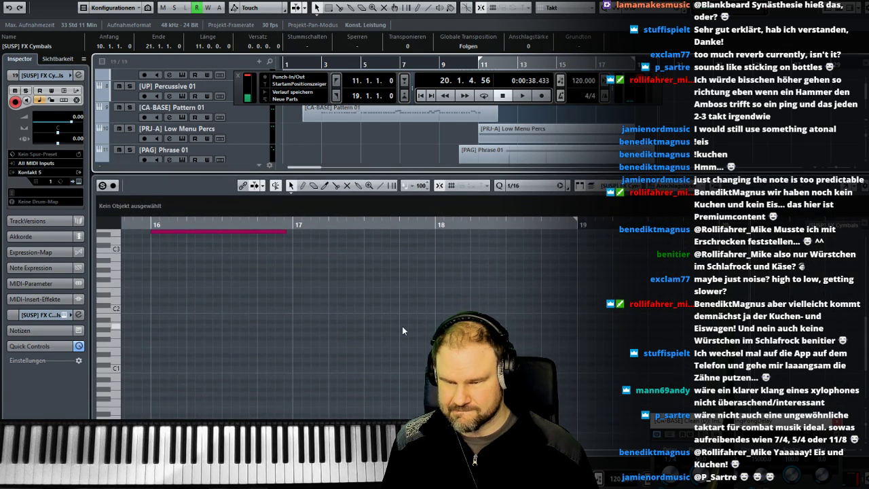
left_click(401, 327)
scroll(394, 331, "up", 4)
left_click(530, 185)
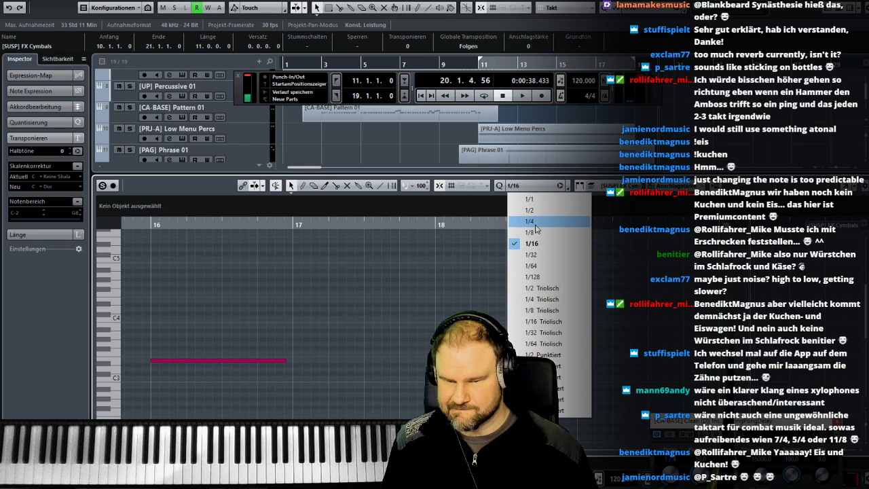
left_click(524, 227)
key("ctrl+a")
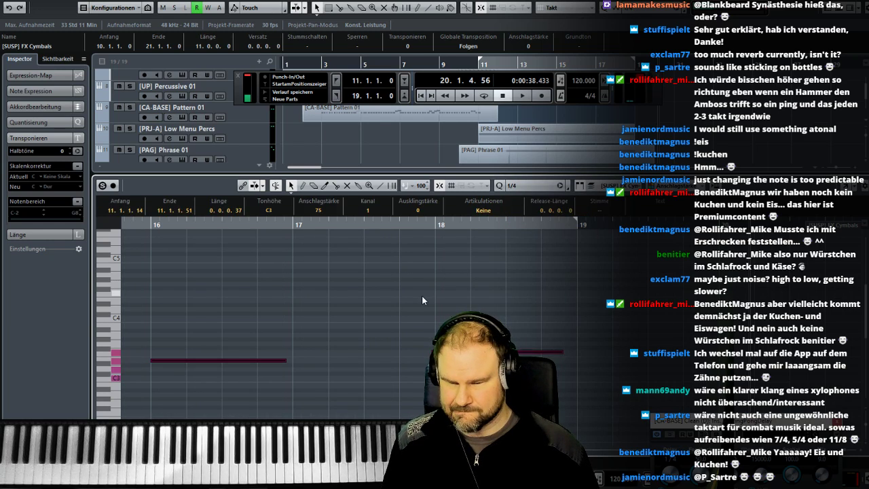
key("alt+q")
left_click(415, 292)
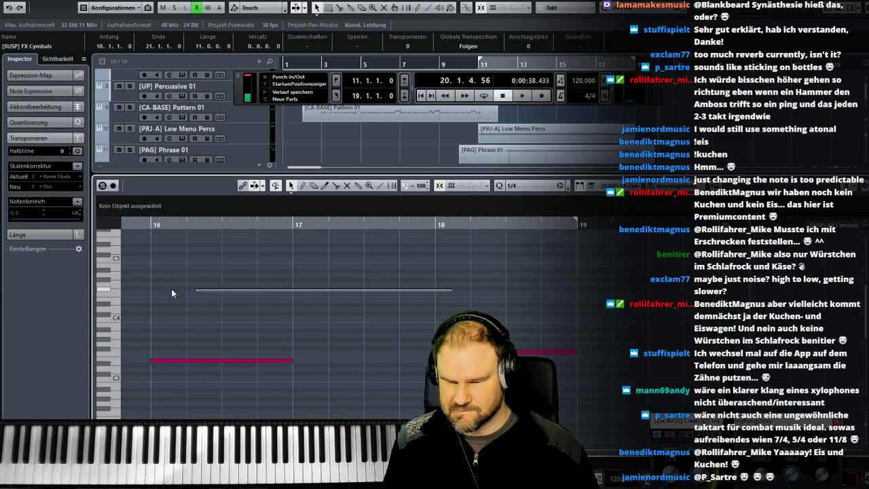
- Delete the stray short notes at the start of the cymbal part
scroll(204, 289, "left", 5)
left_click_drag(220, 323, 278, 406)
key("Delete")
- Play back the quantized cymbal part briefly and shrink the key editor to reveal the arrangement's lower tracks
left_click(382, 226)
key("space")
left_click_drag(359, 176, 359, 374)
key("space")
left_click(349, 312)
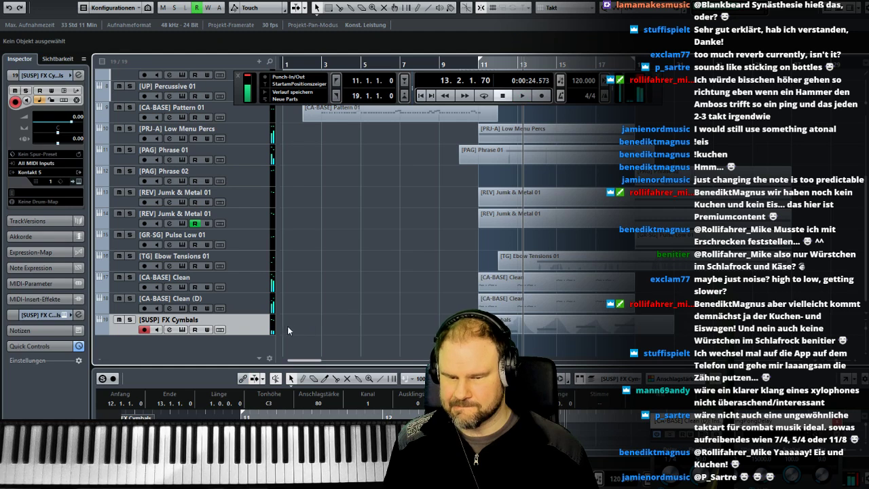
- Insert the AutoPan effect in the first insert slot of the [SUSP] FX Cymbals mixer channel
left_click(182, 329)
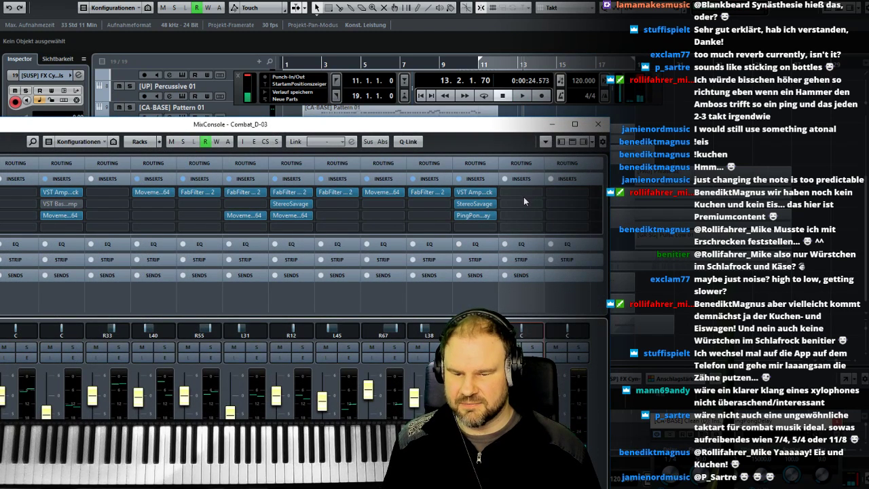
left_click(523, 196)
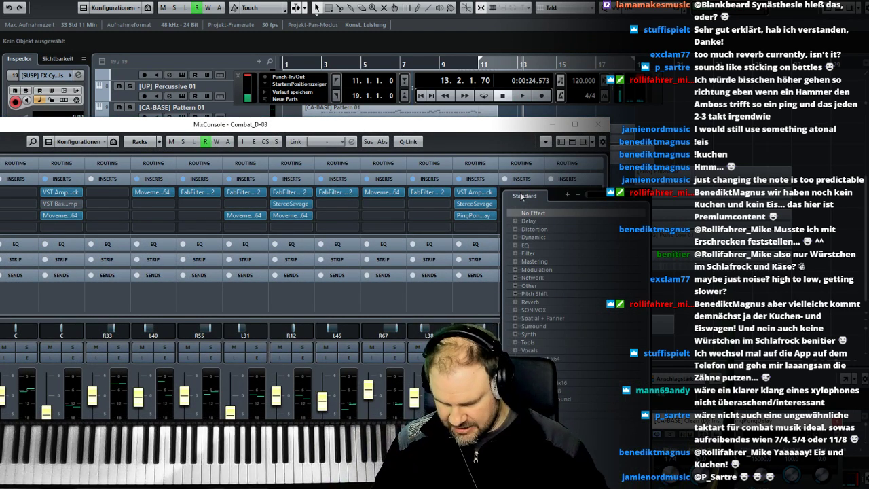
type("auto")
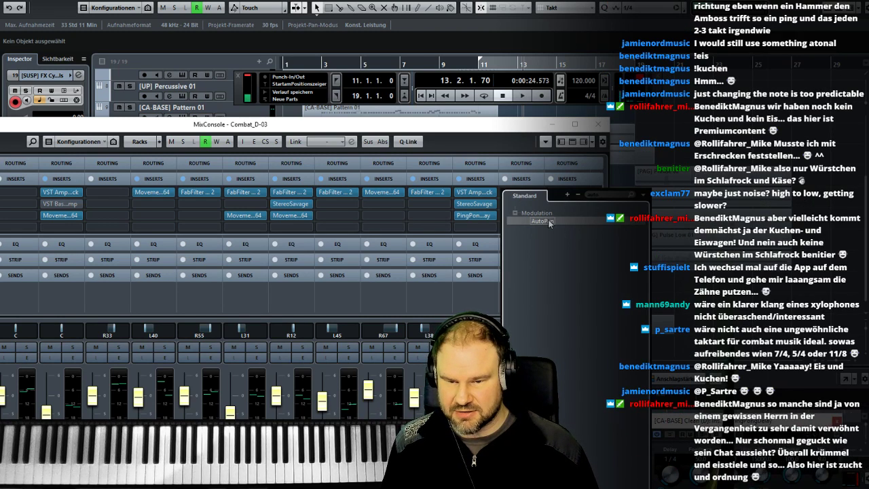
left_click(548, 219)
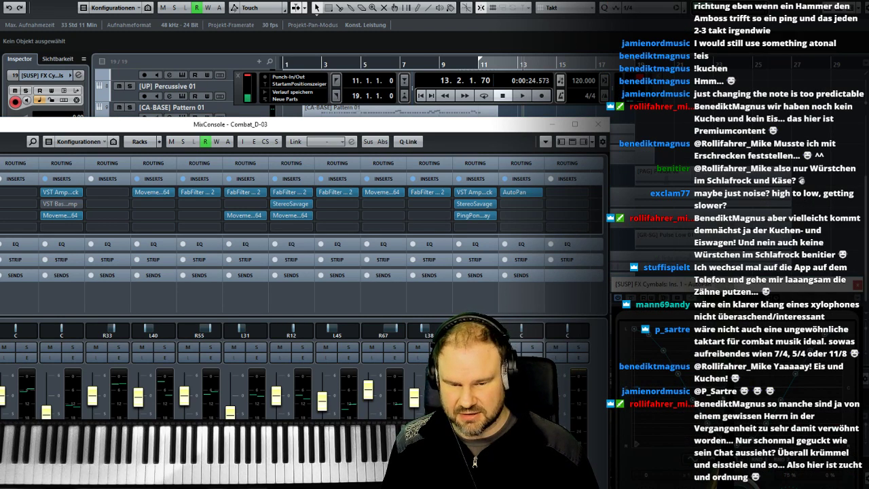
left_click(597, 125)
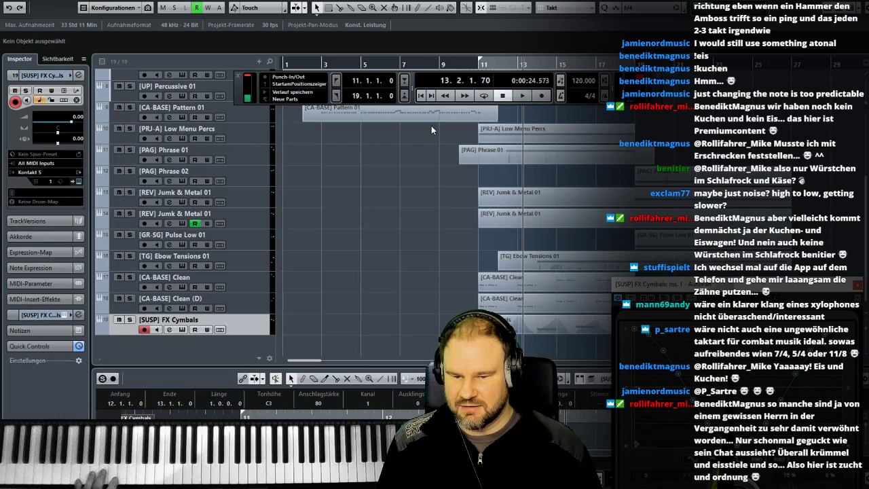
- Play the arrangement from bar 11, solo the [SUSP] FX Cymbals track and turn on cycle playback for bars 11 to 19
double_click(480, 66)
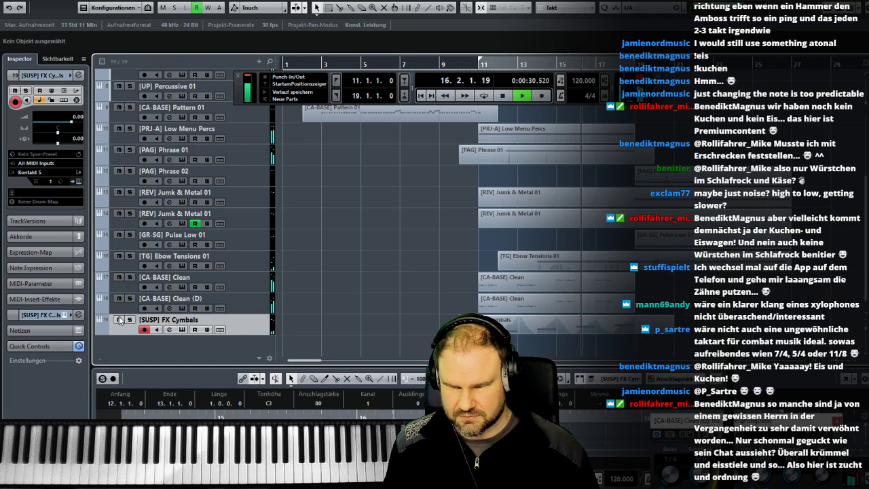
key("s")
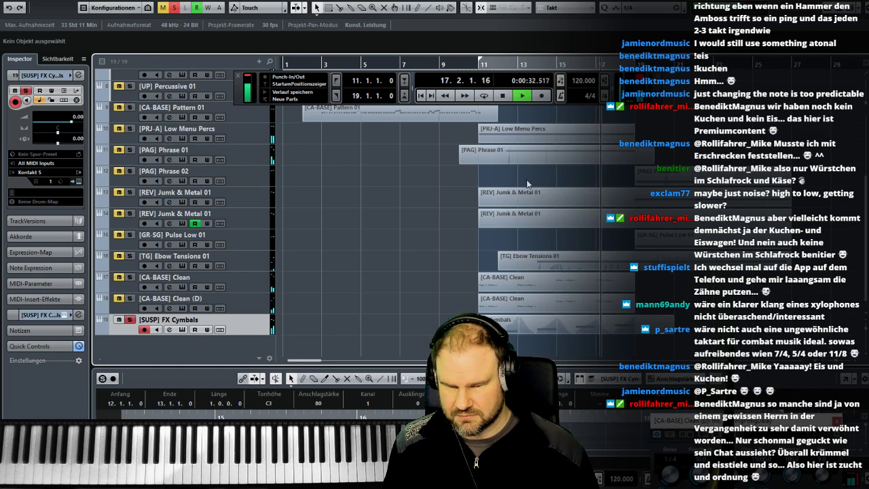
key("F3")
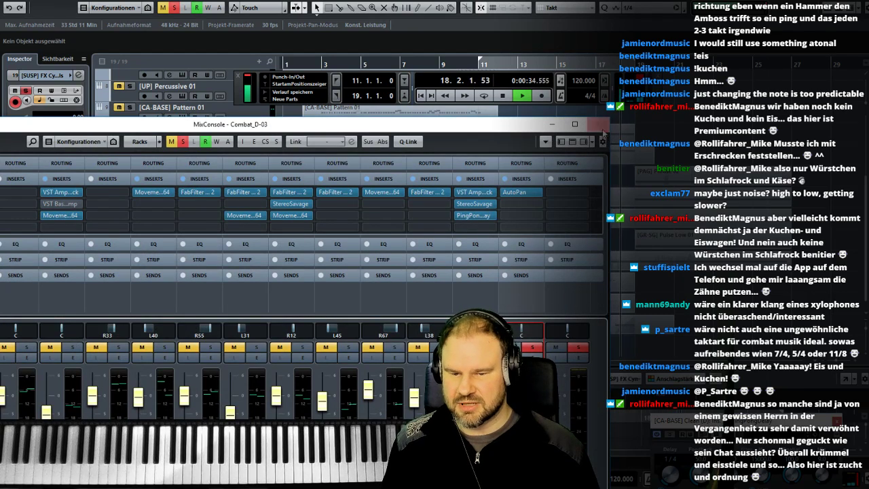
key("F3")
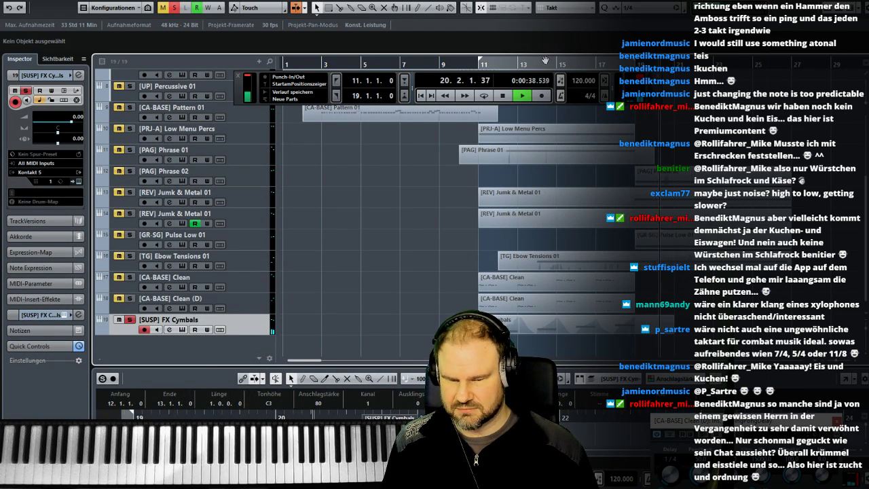
left_click(479, 62)
left_click(484, 96)
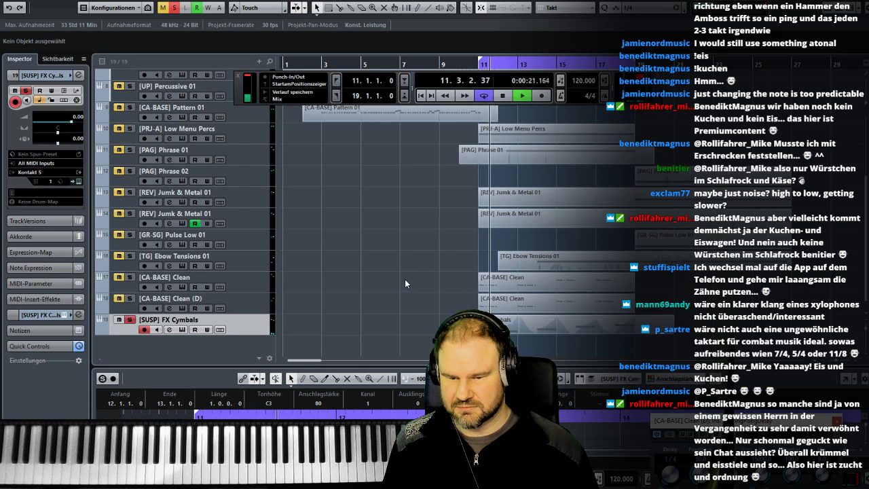
- Insert Movement_x64 in the cymbal channel's second insert slot and save the project as a new version
key("F3")
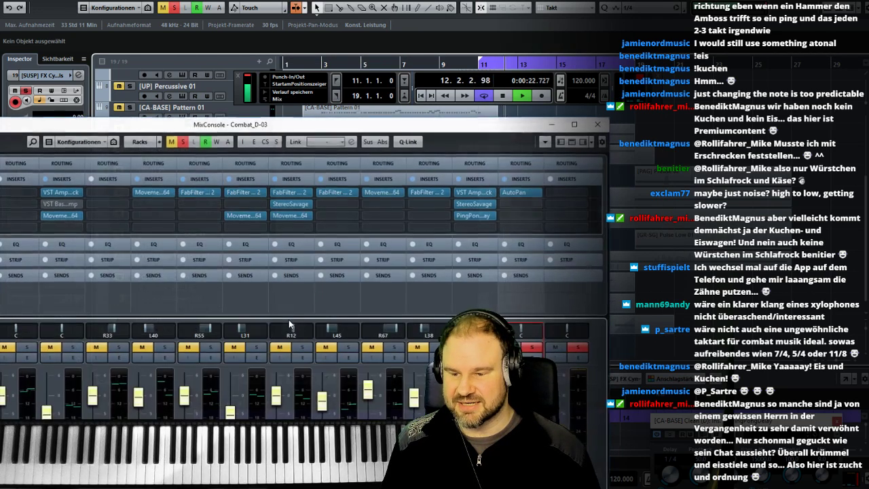
left_click(532, 210)
type("move")
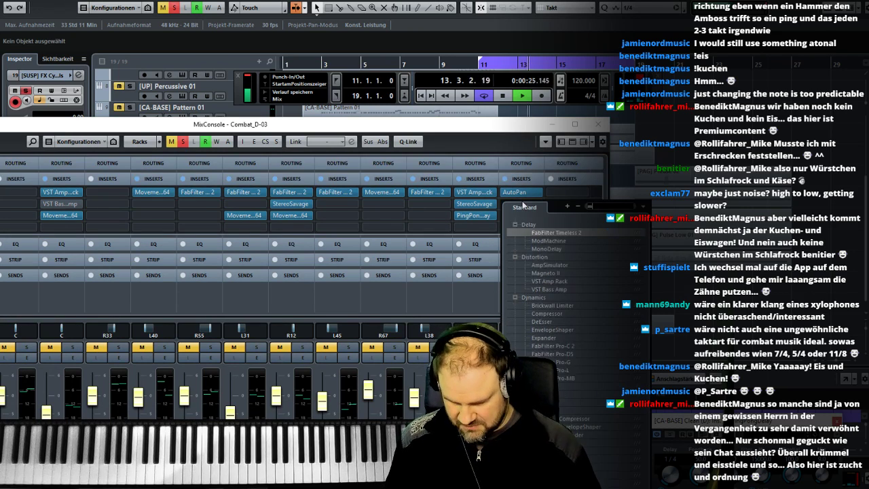
left_click(536, 225)
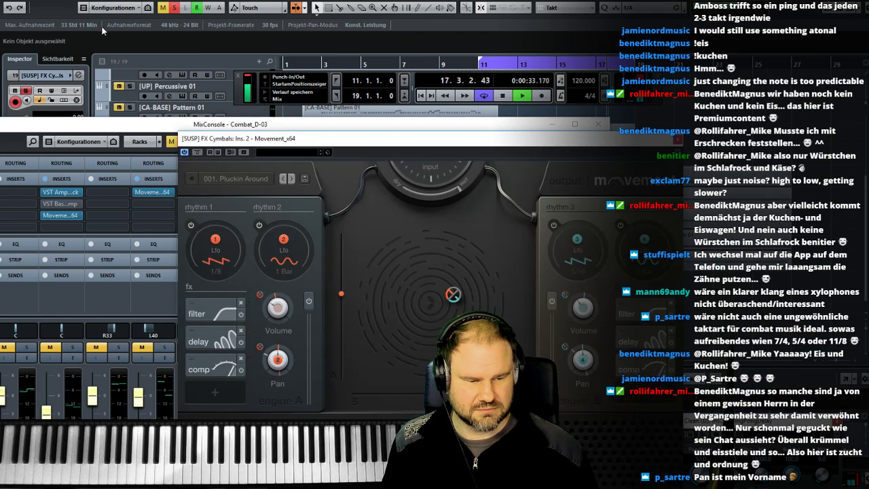
left_click(10, 0)
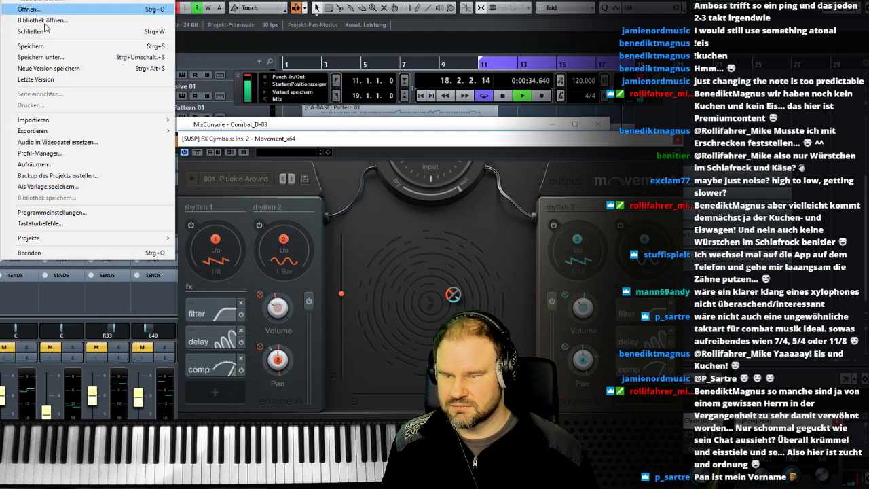
left_click(50, 66)
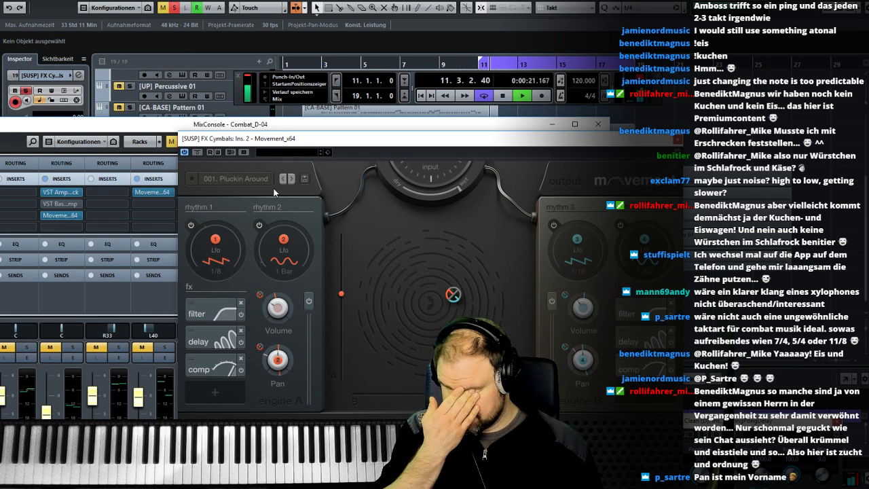
- Try the presets 002. Drifting Figures and 003. Simple Flux in the cymbals' Movement effect
left_click(256, 180)
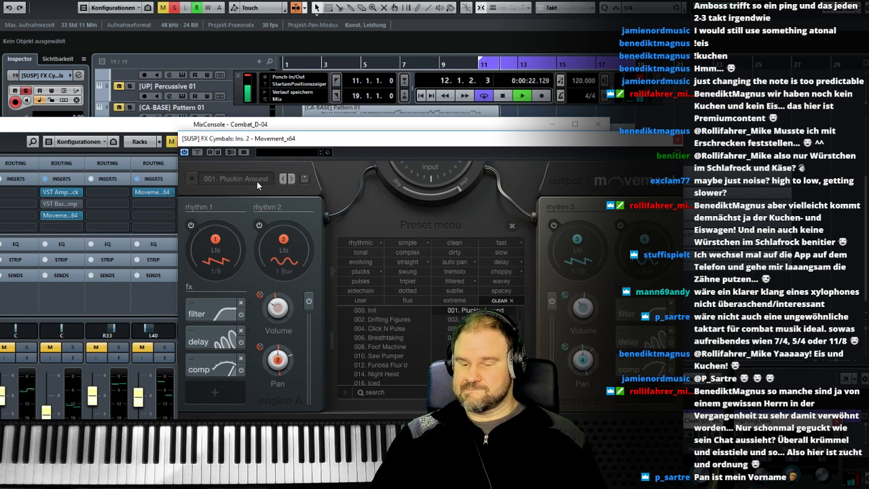
left_click(291, 179)
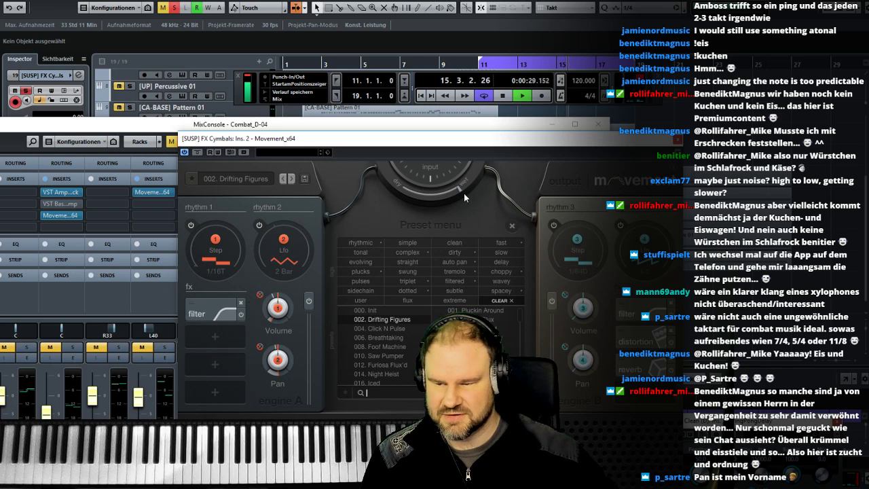
left_click_drag(489, 145, 580, 212)
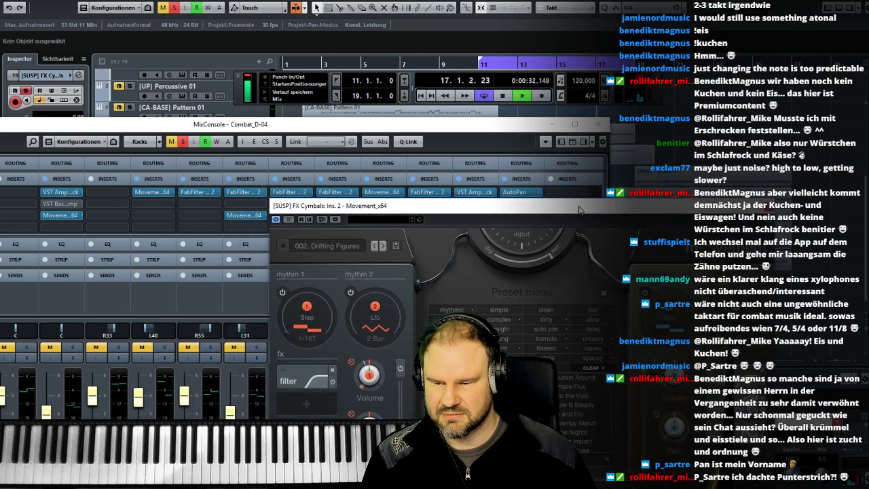
left_click(382, 246)
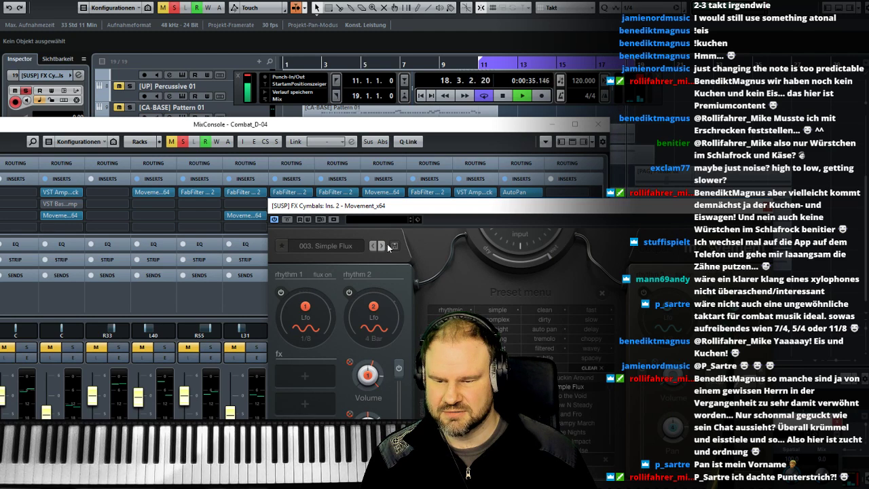
left_click(767, 207)
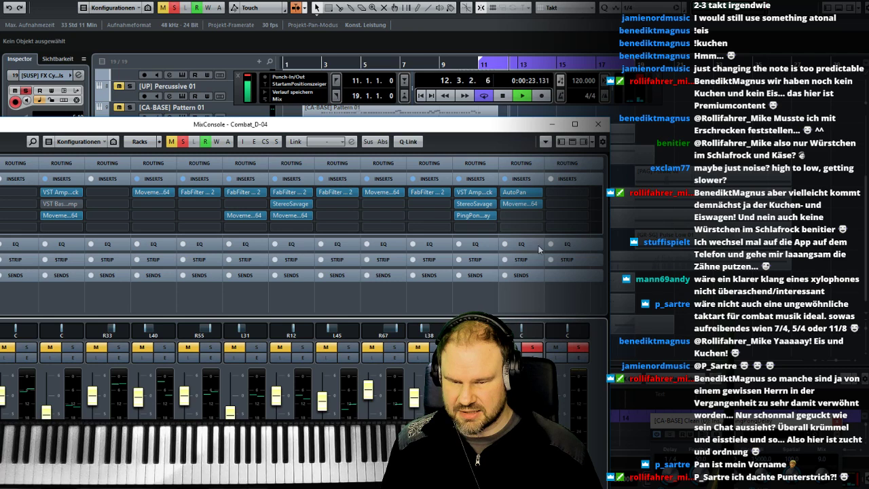
- Insert IMPusher Stereo in the third insert slot of the cymbal channel and listen to it
left_click(518, 216)
type("izo")
left_click(565, 269)
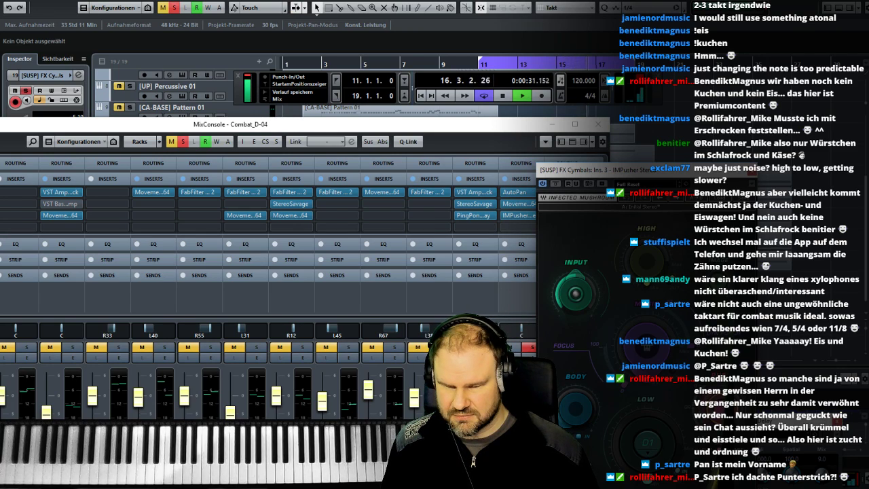
left_click(752, 171)
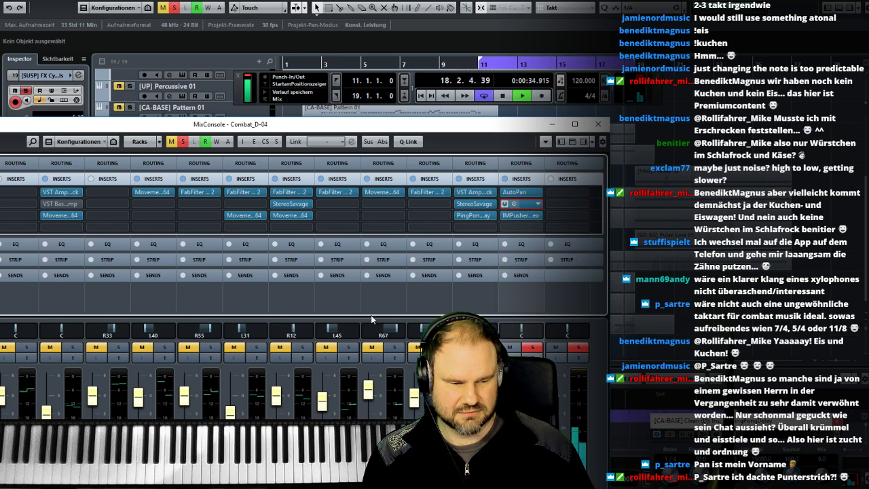
- Load preset 005. Into the Void in the cymbals' Movement effect and bypass the IMPusher insert
left_click(514, 204)
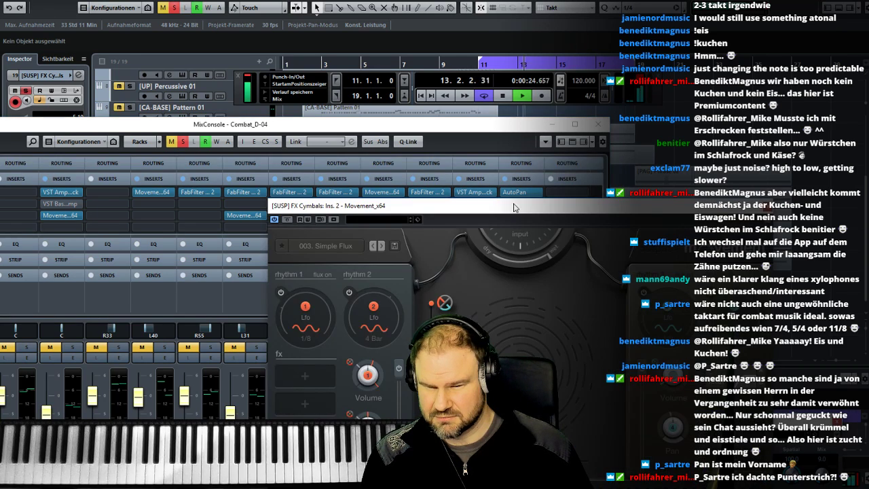
left_click(381, 246)
left_click(381, 246)
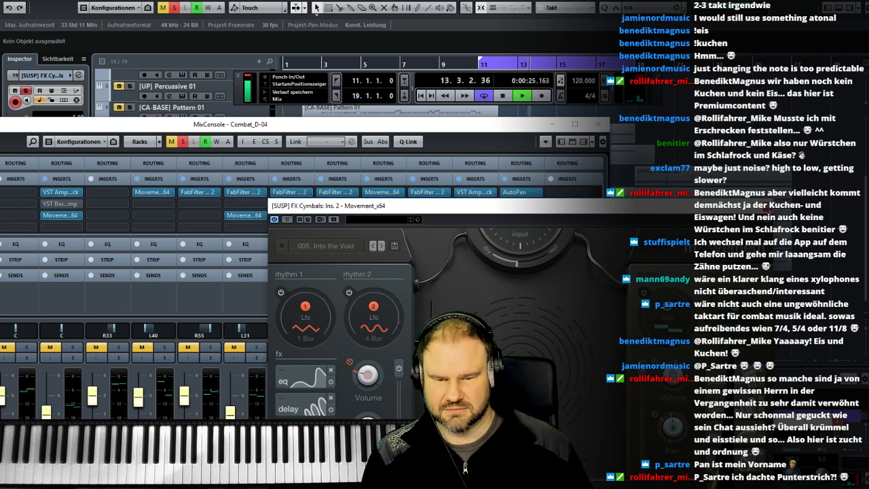
left_click(764, 205)
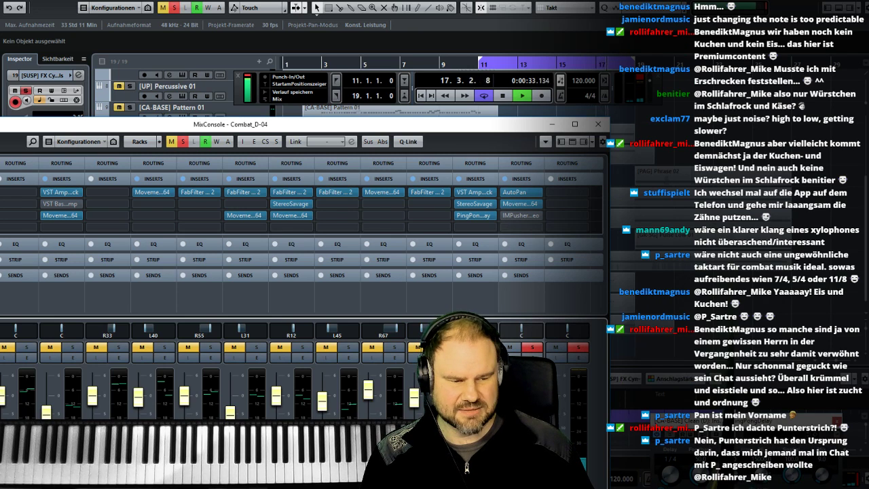
- Close the mixer, stop playback and unsolo the [SUSP] FX Cymbals track
left_click(597, 124)
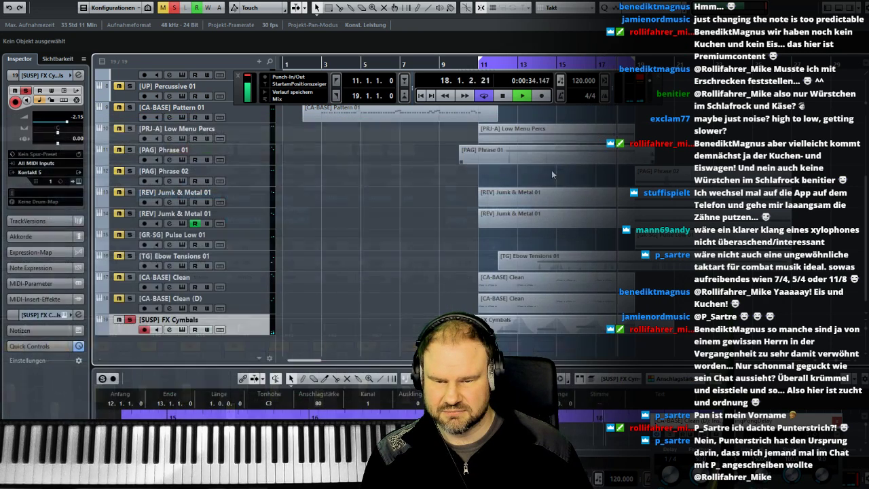
key("space")
left_click(129, 319)
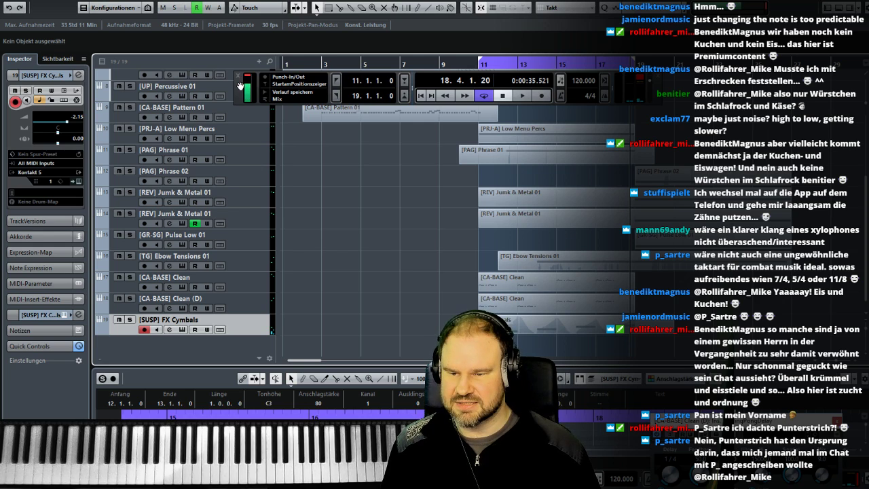
- Move the transport bar off the ruler, play the full arrangement and raise the cymbal channel's level to 4.60
left_click_drag(239, 84, 290, 251)
double_click(460, 63)
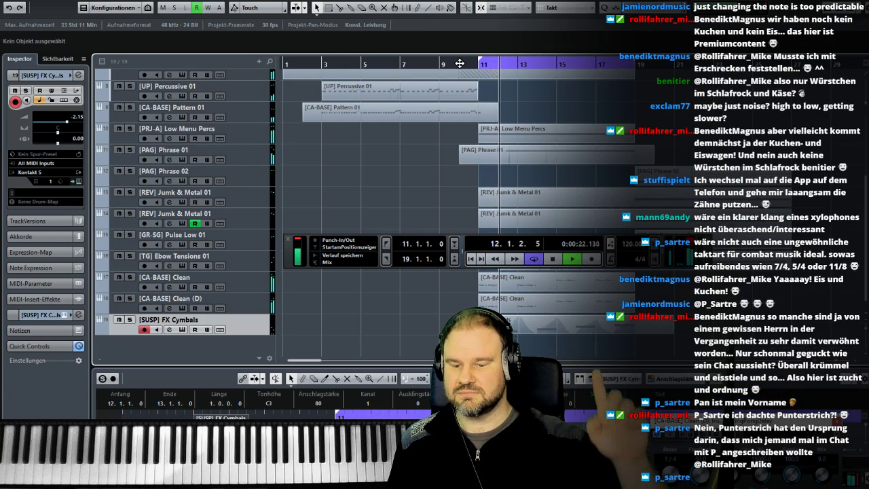
key("F3")
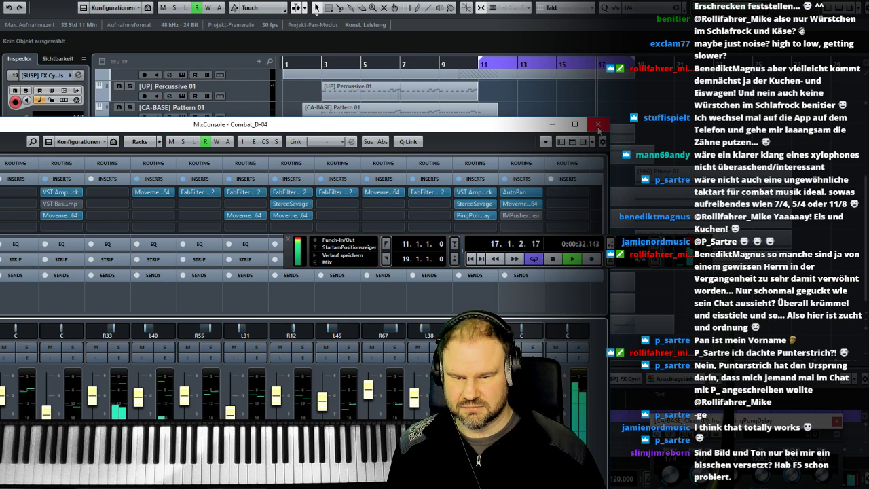
left_click(598, 127)
left_click(476, 65)
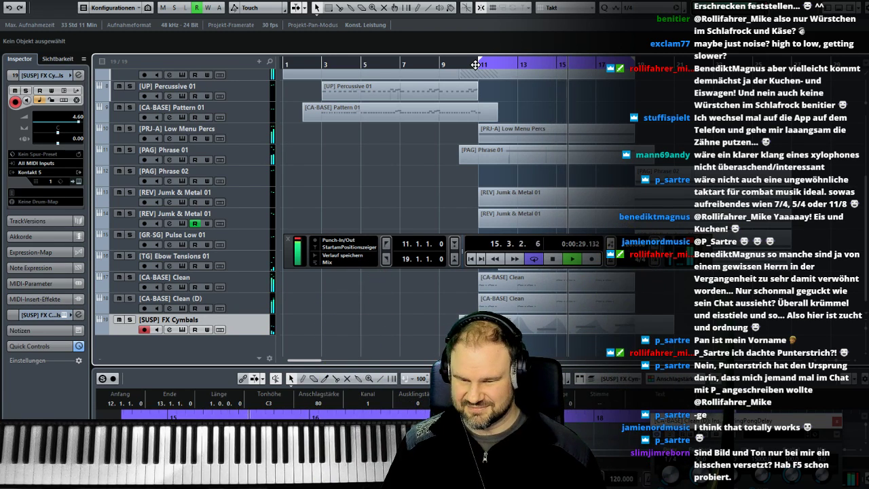
- Stop playback, return to bar 11 and lower the [SUSP] FX Cymbals channel's level to 0.60
key("space")
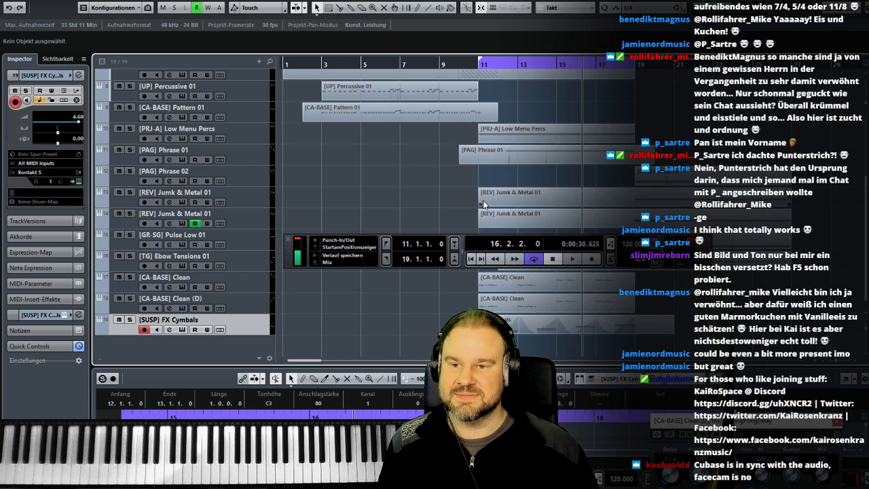
left_click(479, 63)
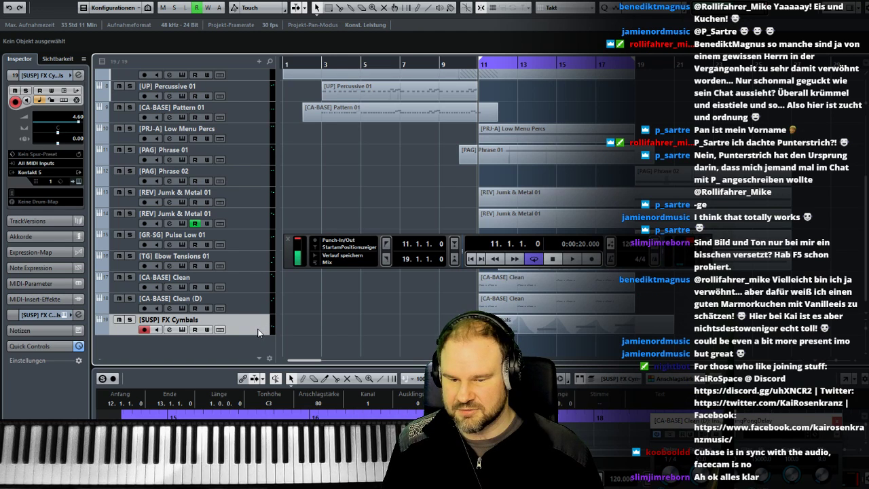
key("F3")
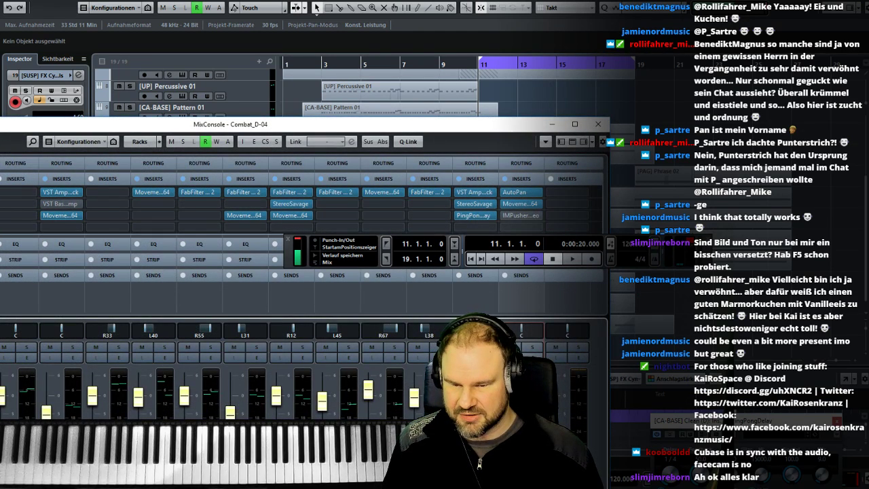
left_click_drag(287, 254, 599, 327)
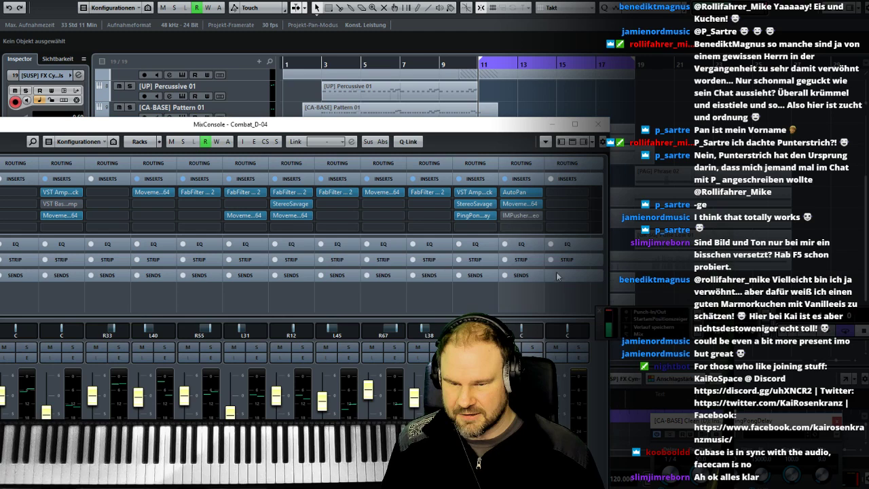
- Check the bypassed IMPusher Stereo insert on the cymbal channel and listen to the arrangement from bar 11
left_click(513, 216)
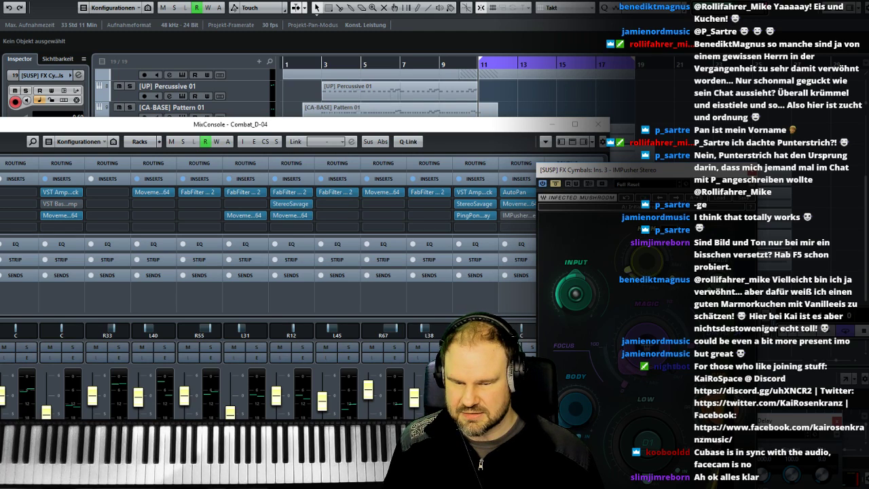
left_click(751, 171)
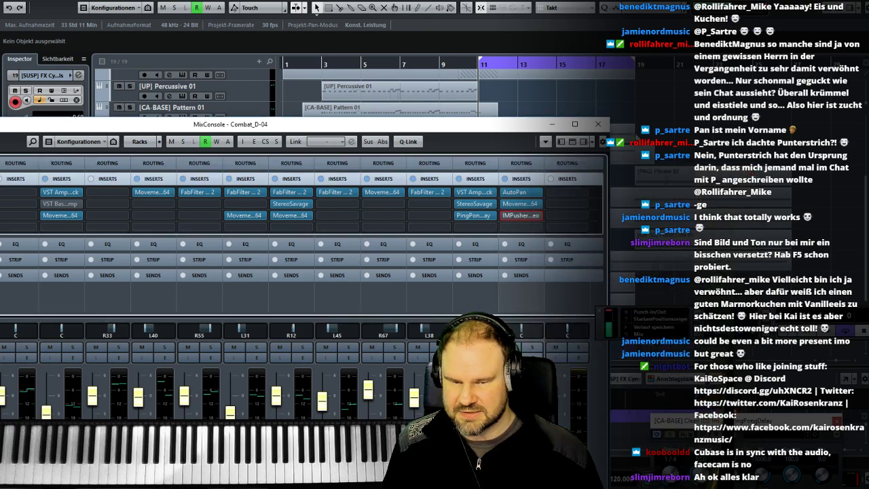
left_click(598, 124)
double_click(476, 67)
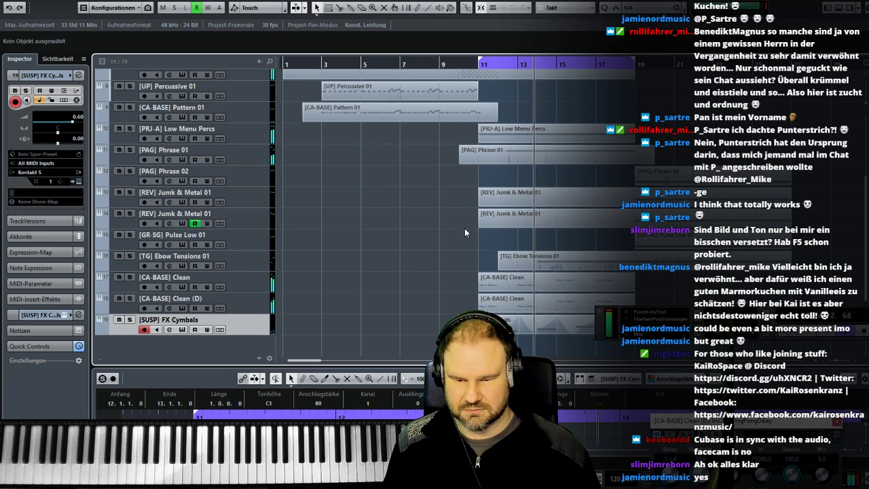
- Reactivate the IMPusher Stereo insert on the cymbal channel and listen to the arrangement from bar 11
left_click_drag(600, 326, 423, 218)
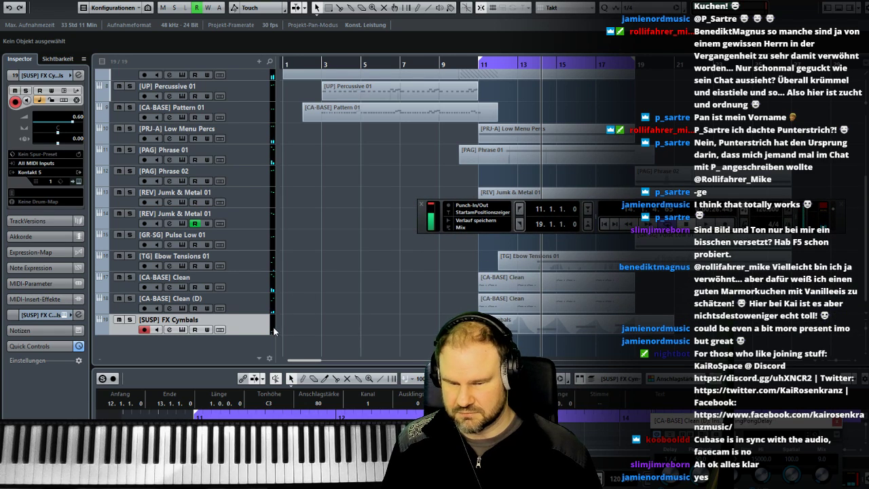
key("F3")
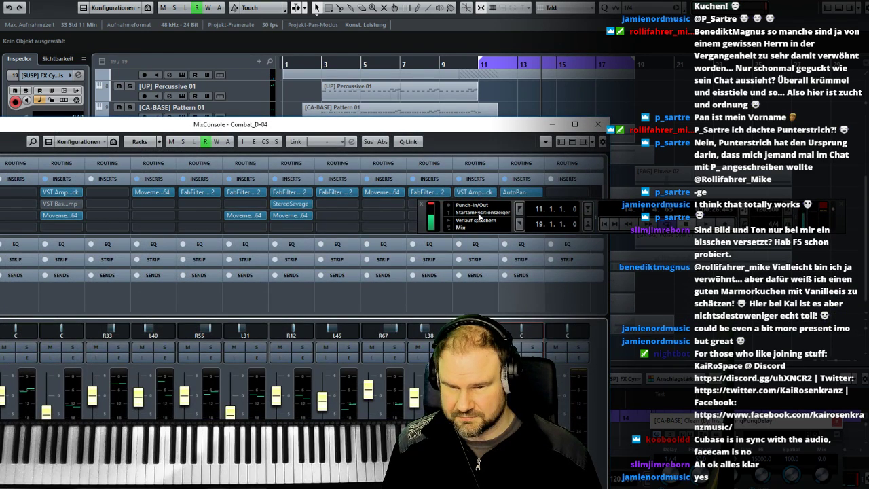
left_click_drag(426, 218, 566, 299)
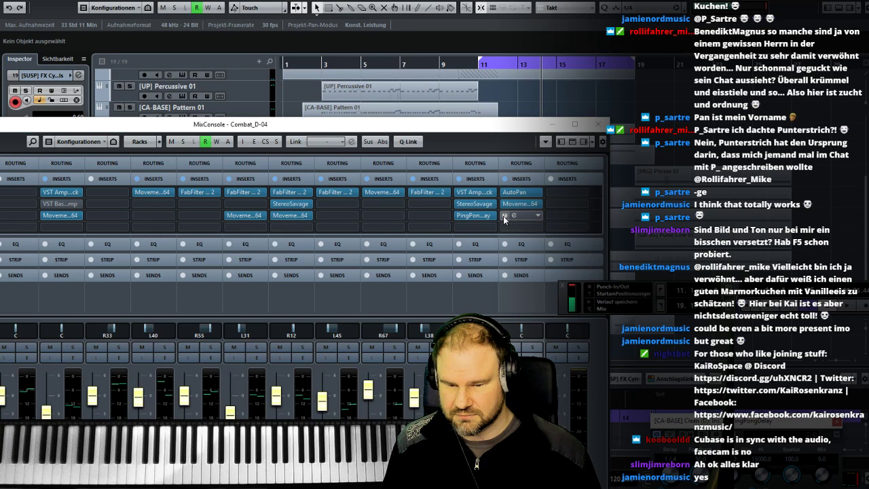
left_click(507, 217)
left_click(597, 124)
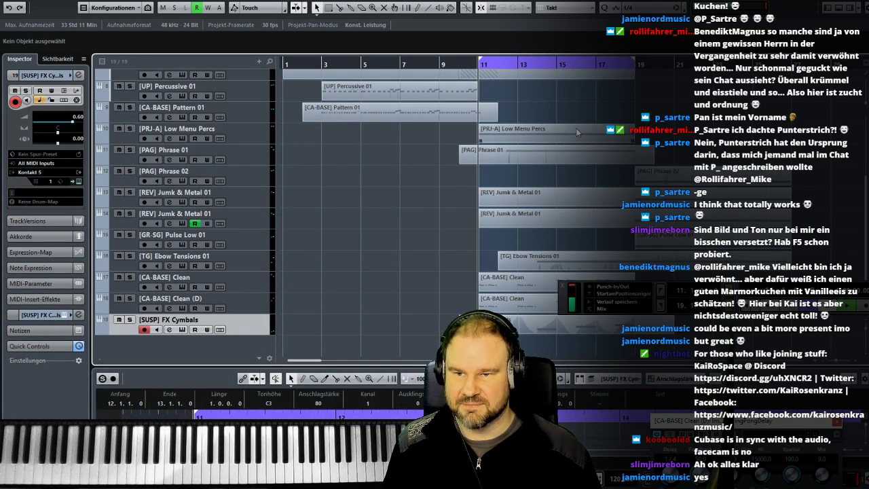
key("space")
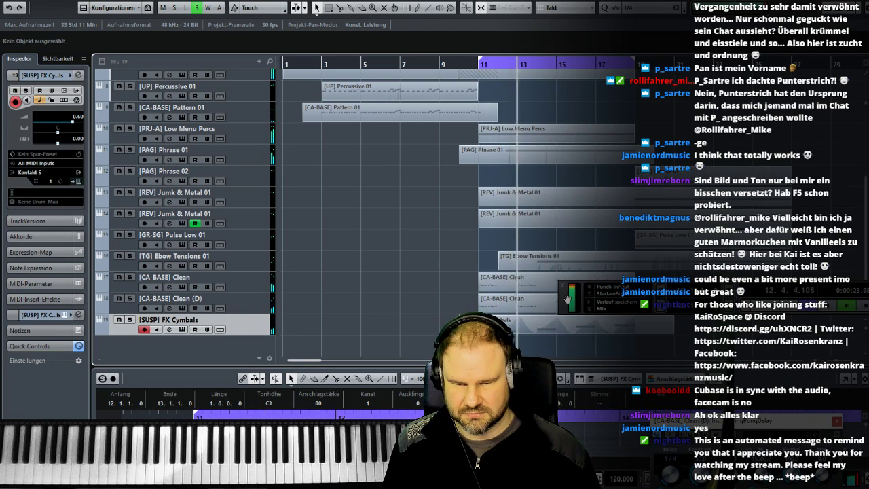
- Move the transport bar away from the lower tracks and save the project as a new version
left_click_drag(563, 301, 514, 100)
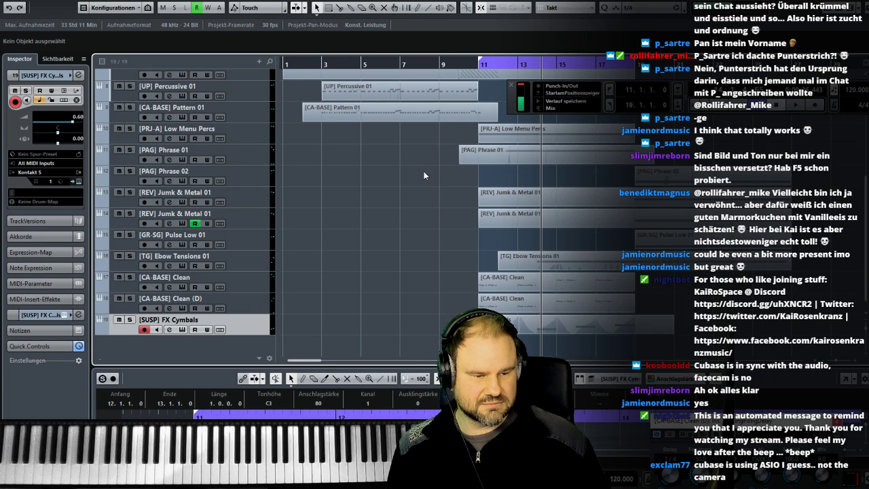
left_click(13, 1)
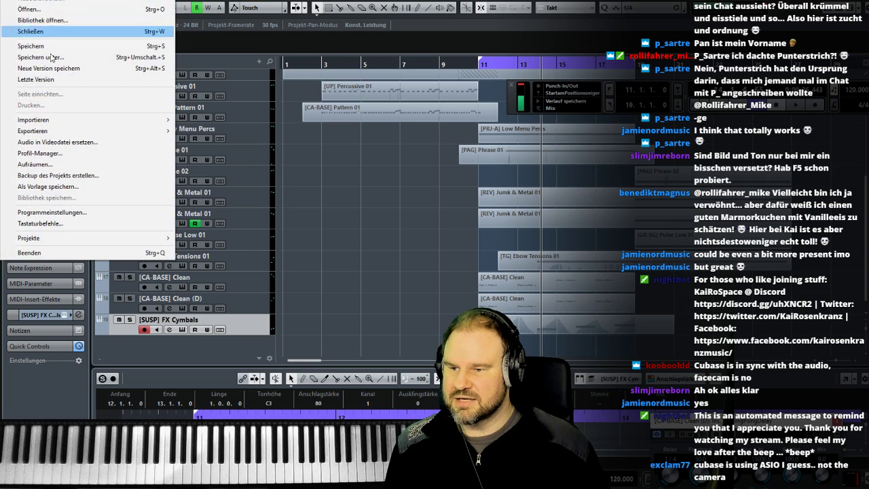
left_click(67, 69)
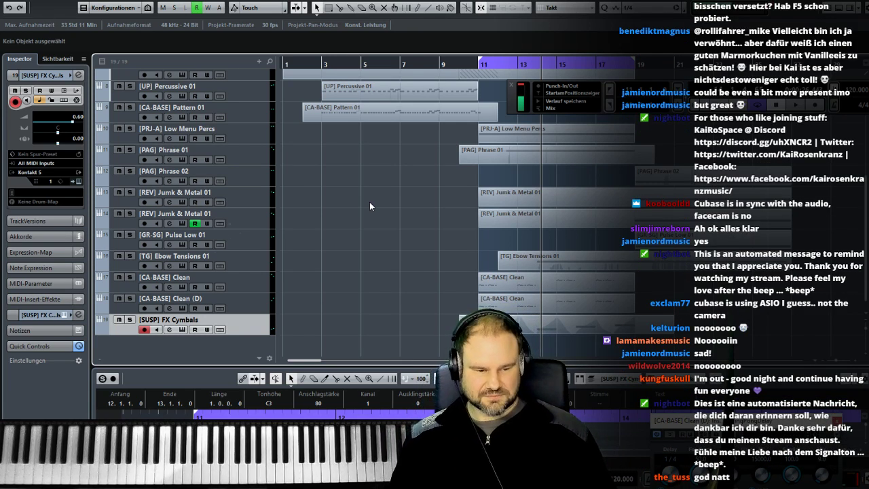
- Extend the cycle range back to start at bar 3 and play the arrangement from bar 2
left_click(479, 65)
left_click_drag(479, 59, 324, 61)
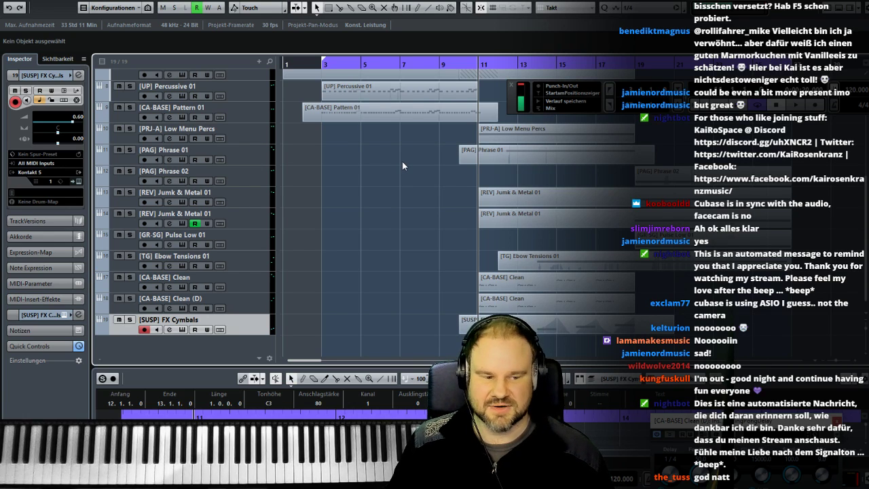
left_click(305, 64)
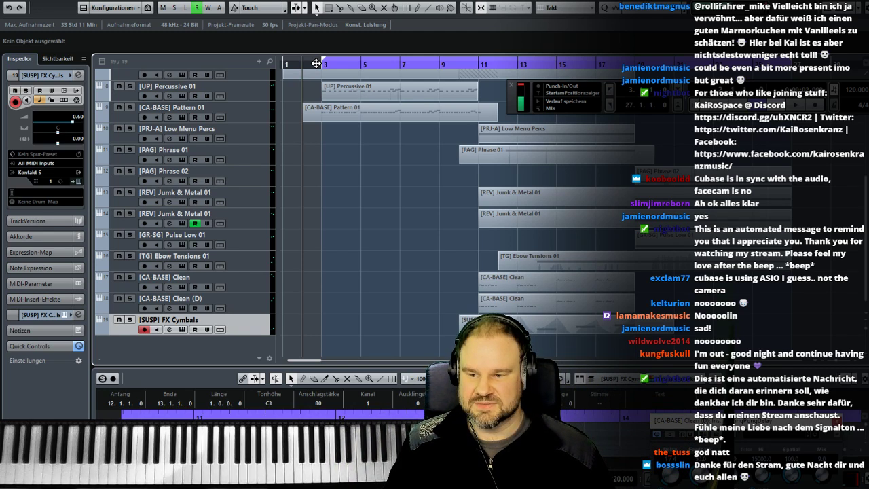
key("space")
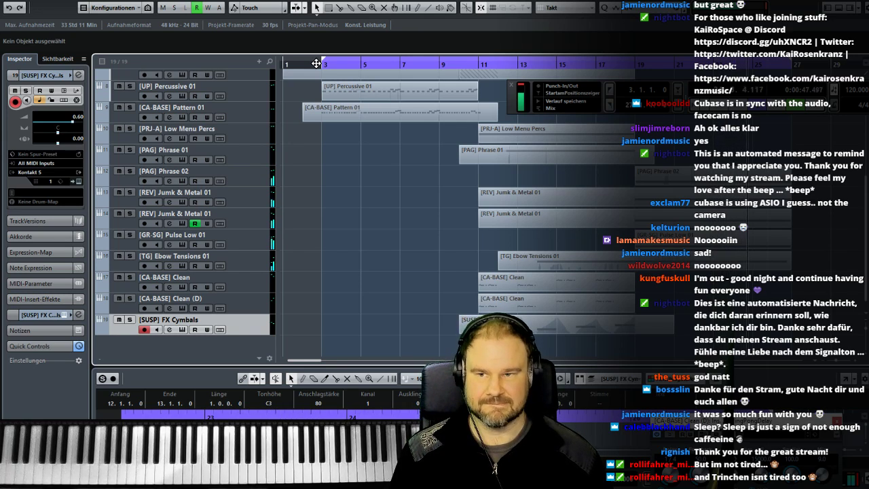
- Listen to the whole arrangement from bar 3 with all parts up to bar 27 in view
left_click_drag(442, 64, 317, 65)
left_click(307, 63)
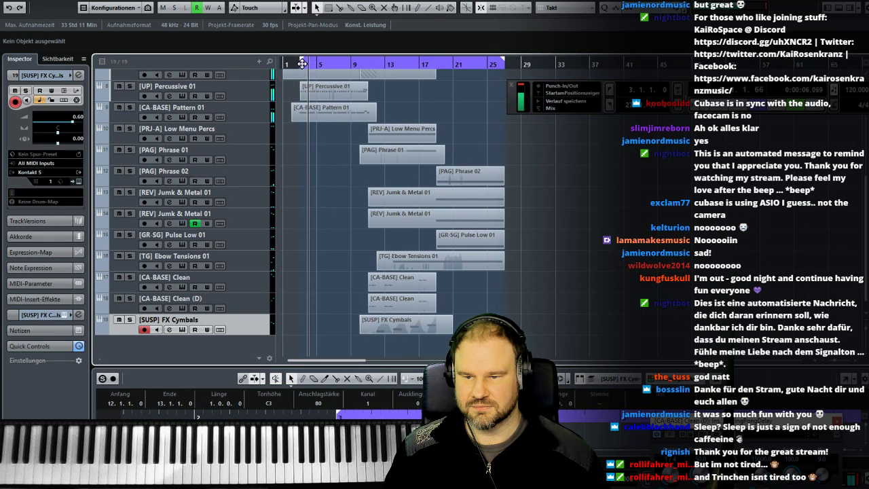
left_click(301, 64)
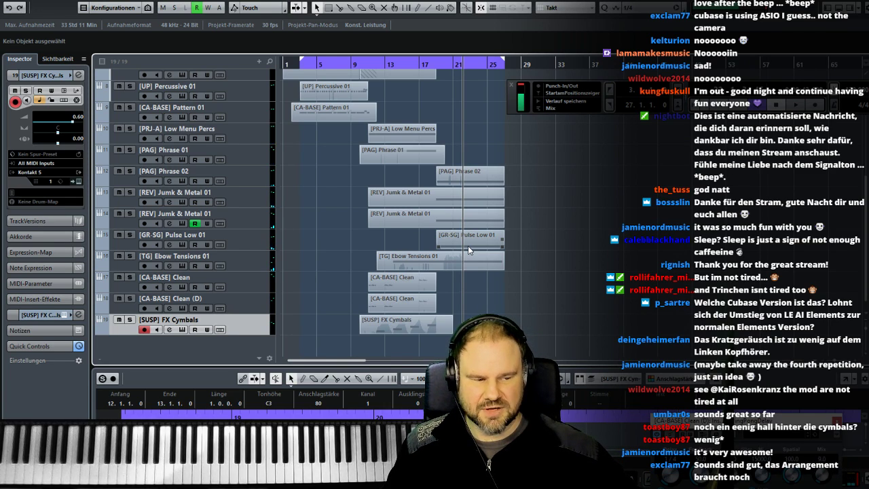
- Look at the [SUSP] FX Cymbals track's Kontakt instrument and its mixer channel, and close both
left_click(182, 329)
left_click_drag(558, 361, 364, 229)
left_click(182, 329)
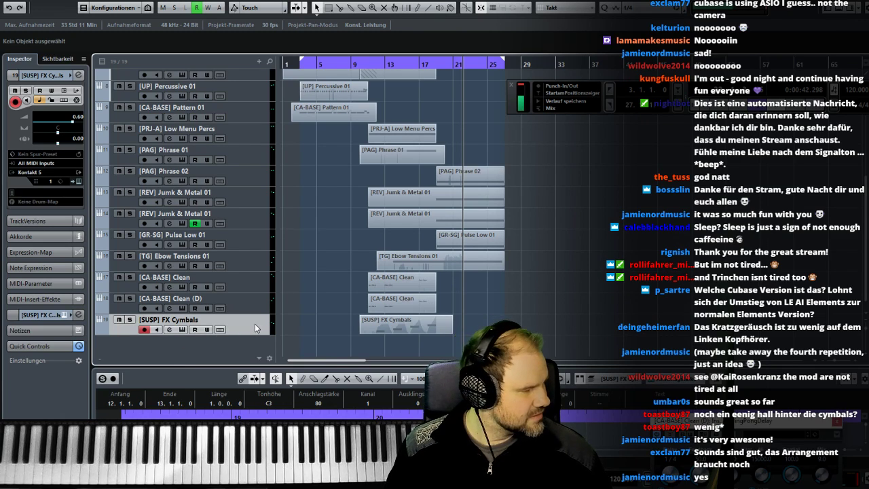
key("F3")
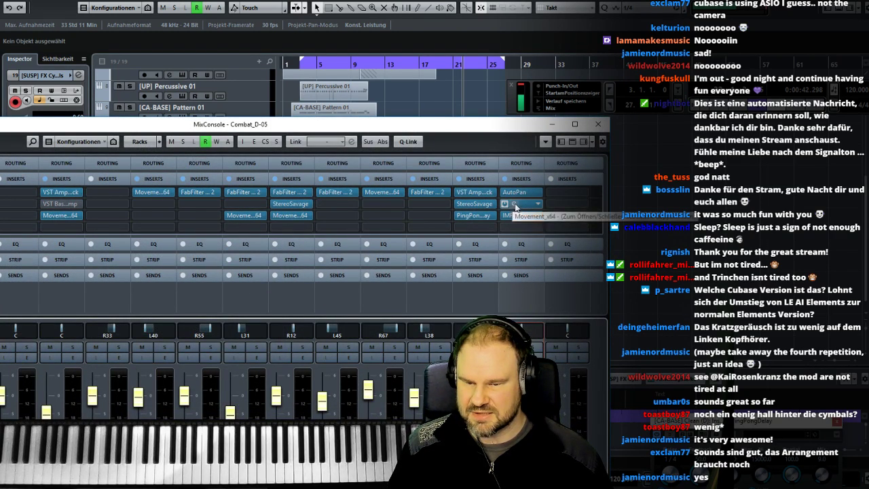
left_click(597, 124)
- Solo the [SUSP] FX Cymbals track and listen to the cymbals alone from about bar 11
left_click(128, 320)
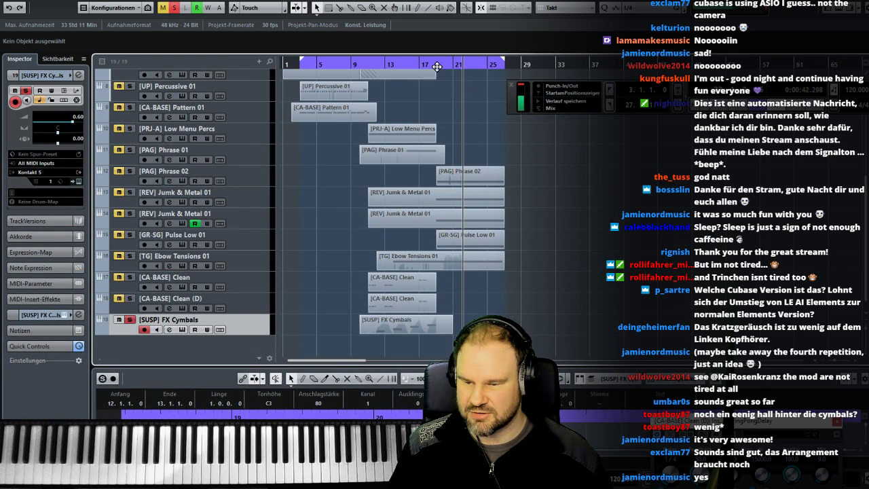
left_click(374, 65)
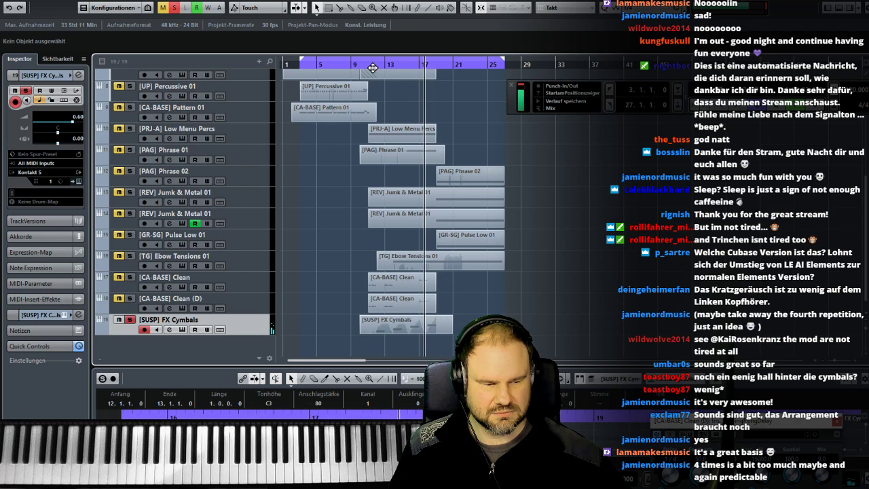
key("space")
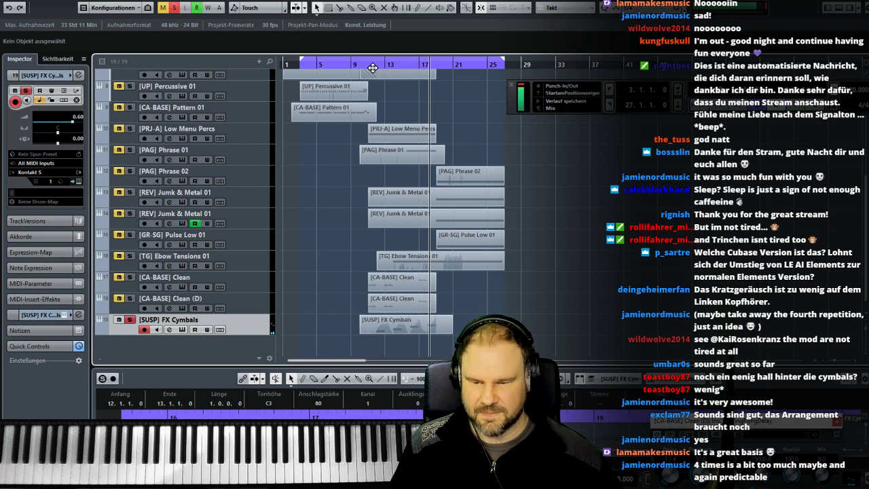
- Open the [SUSP] FX Cymbals part in the key editor and mute its fourth note at bar 18
left_click(399, 329)
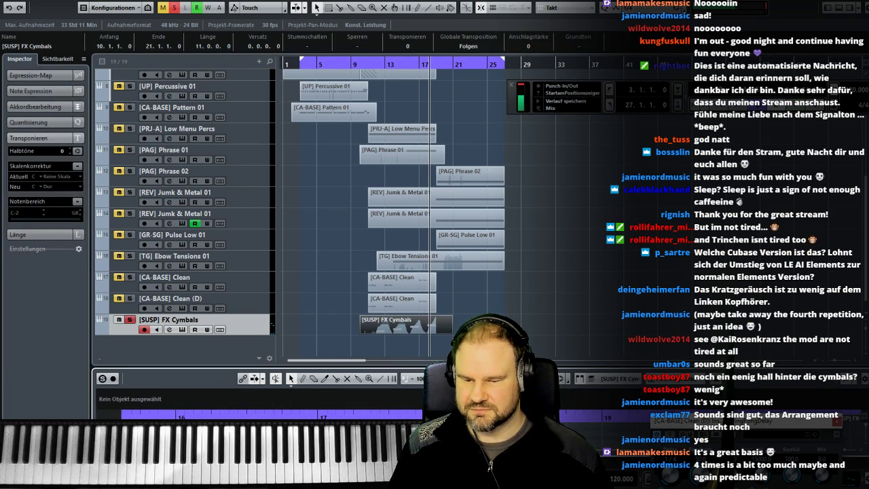
double_click(434, 327)
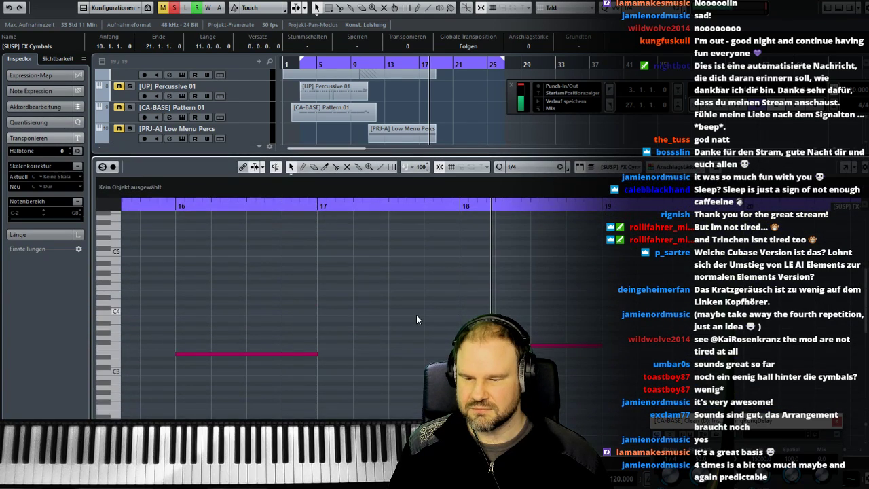
left_click_drag(376, 350, 178, 355)
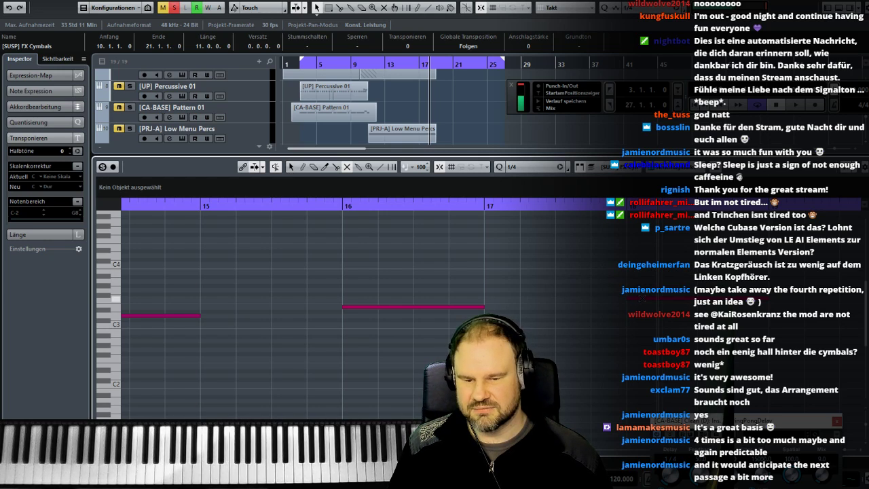
key("1")
left_click(643, 299)
key("Delete")
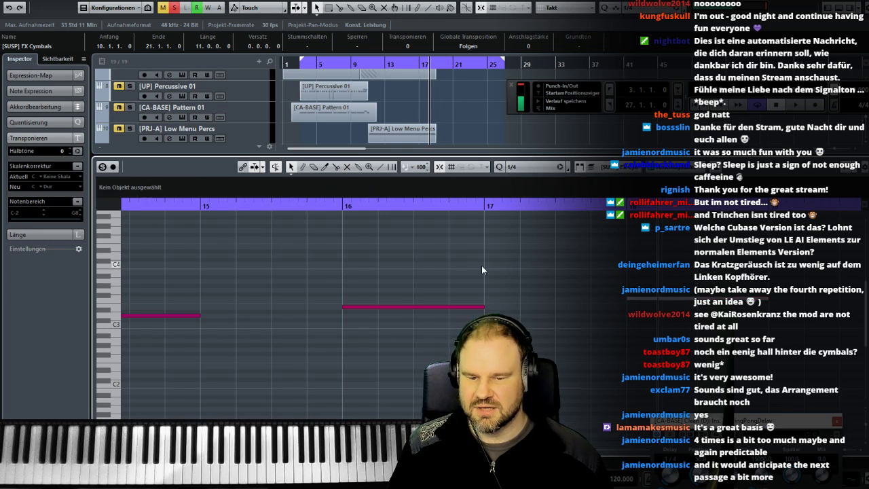
- Play the soloed cymbal part in the key editor from around bar 10 with all its notes in view
left_click_drag(455, 256, 265, 248)
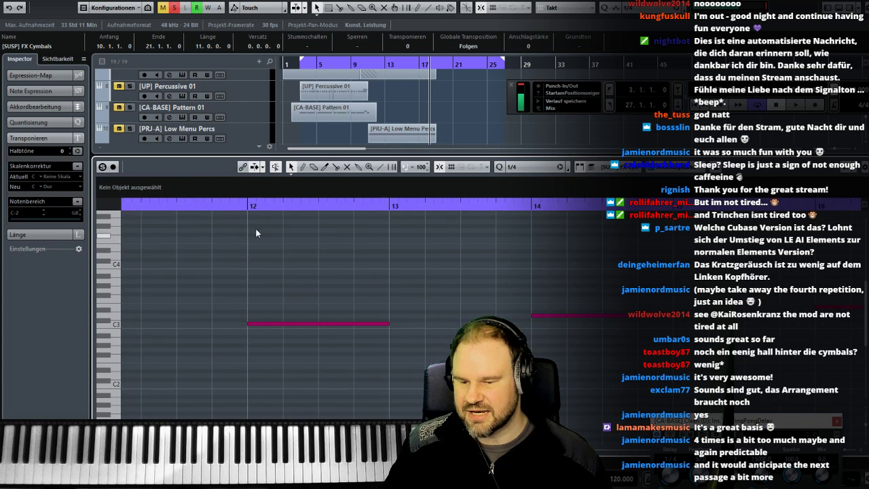
left_click(248, 205)
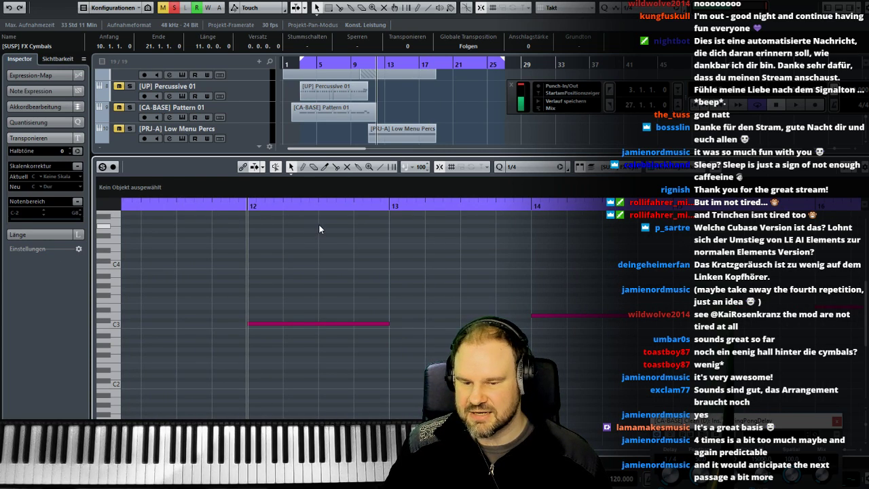
left_click_drag(296, 212, 201, 206)
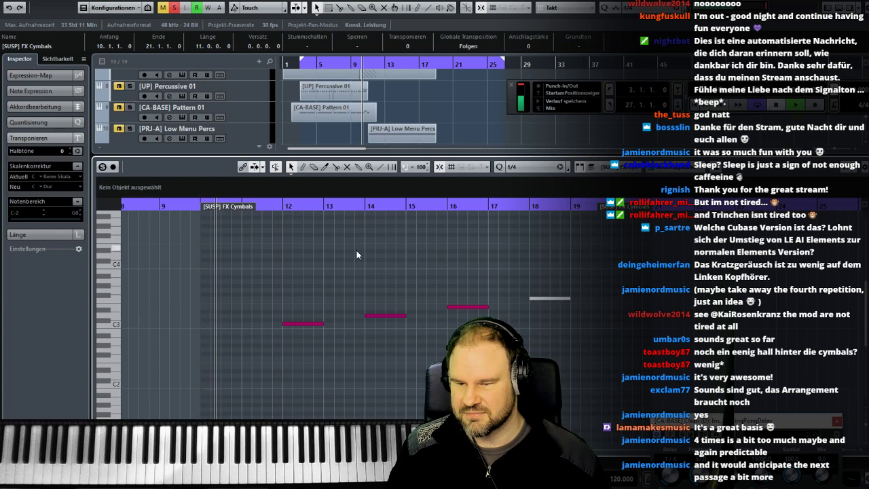
- Shrink the key editor, unsolo the [SUSP] FX Cymbals track and set the playback position to bar 10
left_click_drag(187, 157, 178, 268)
scroll(176, 228, "down", 5)
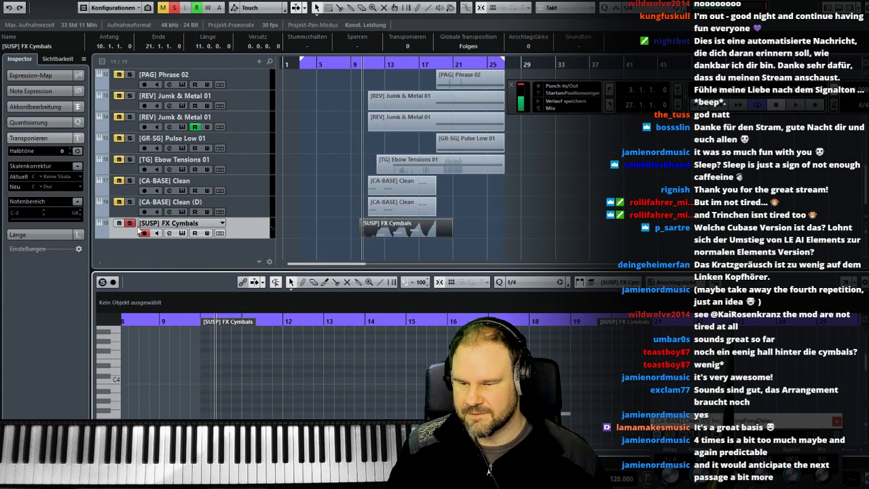
left_click(130, 224)
left_click(199, 318)
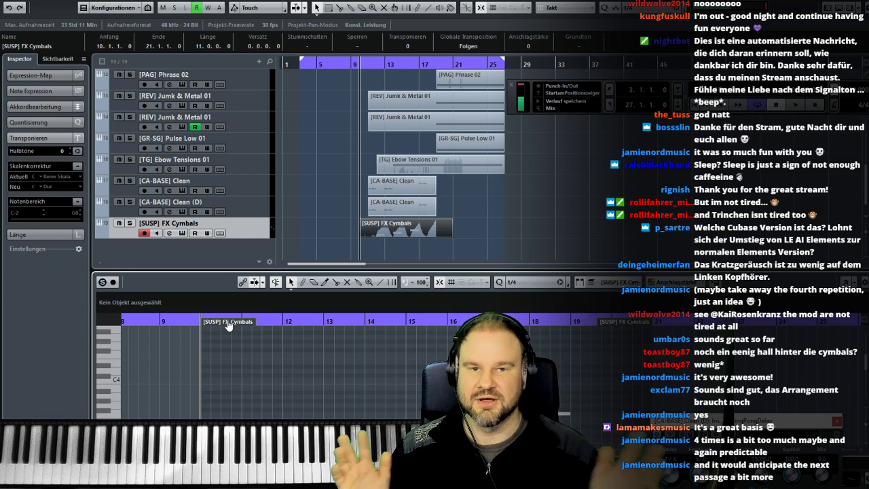
left_click(363, 66)
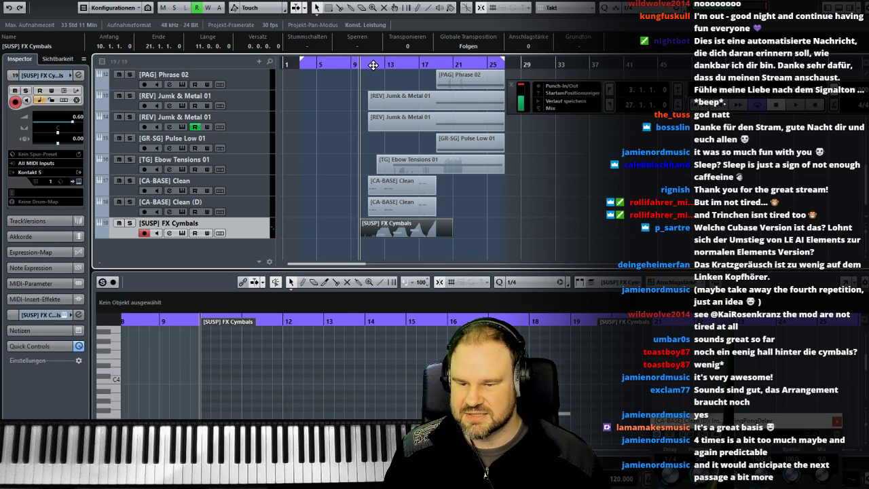
- Play the full arrangement from about bar 11, clear the part selection and enlarge the track area to show more tracks
left_click(368, 68)
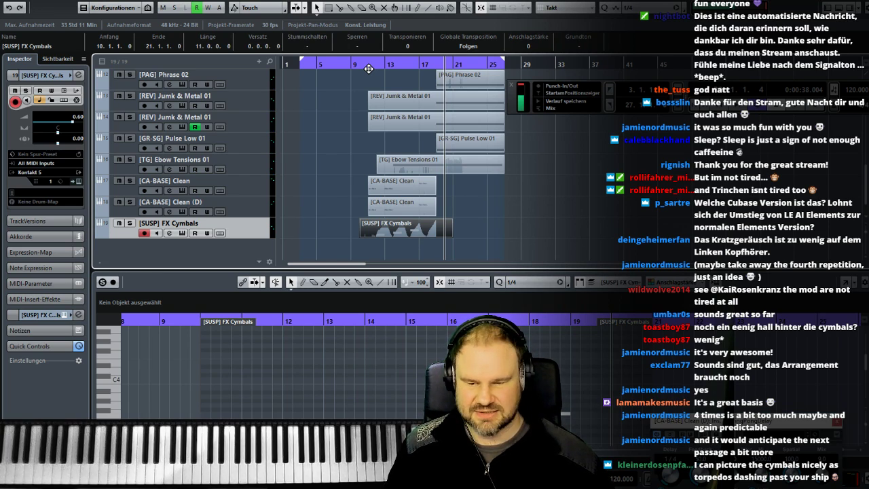
left_click(493, 215)
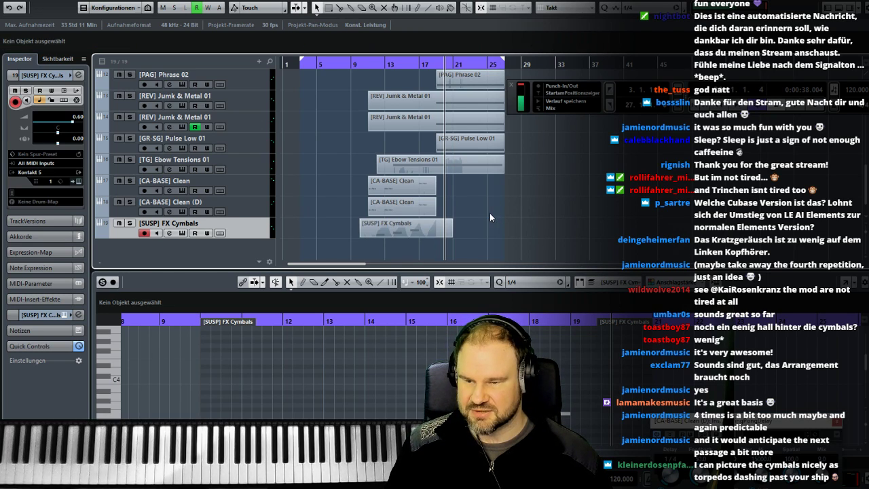
left_click_drag(445, 271, 445, 367)
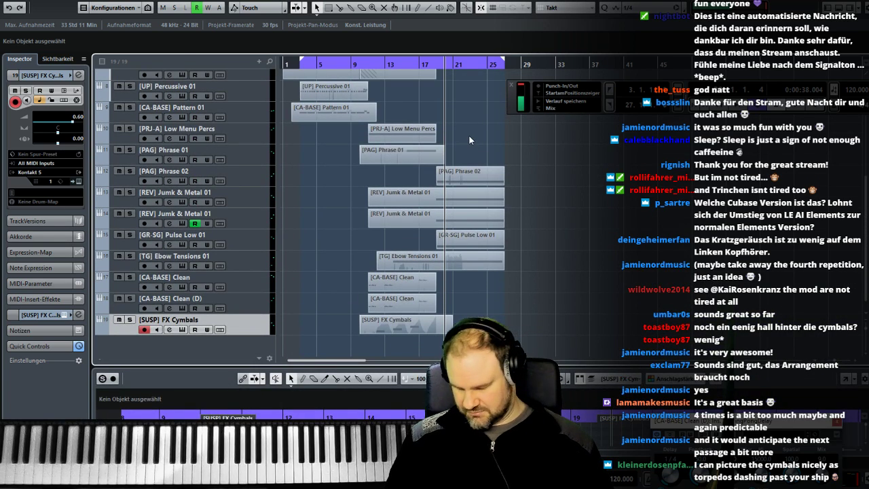
- Extend the locator range to bar 31 and export the Stereo Out mixdown as a 48 kHz, 24-bit Wave file under the existing file name
left_click_drag(298, 62, 538, 65)
left_click(20, 0)
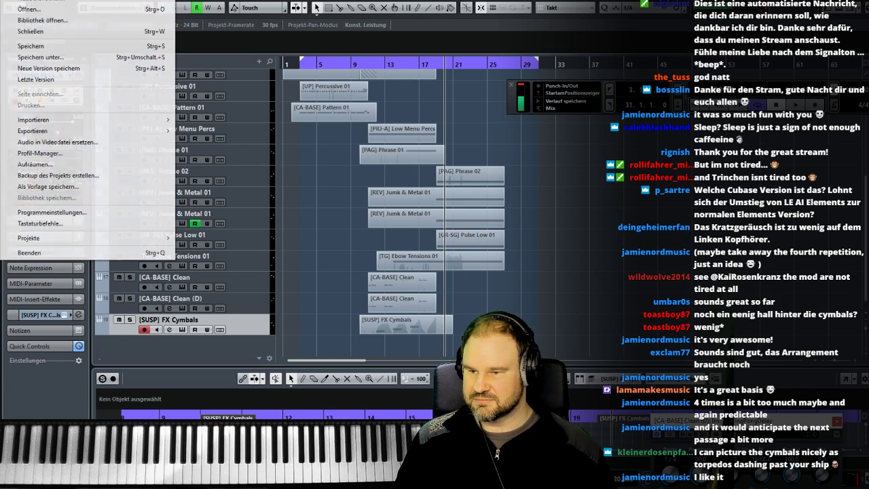
mouse_move(102, 127)
left_click(196, 133)
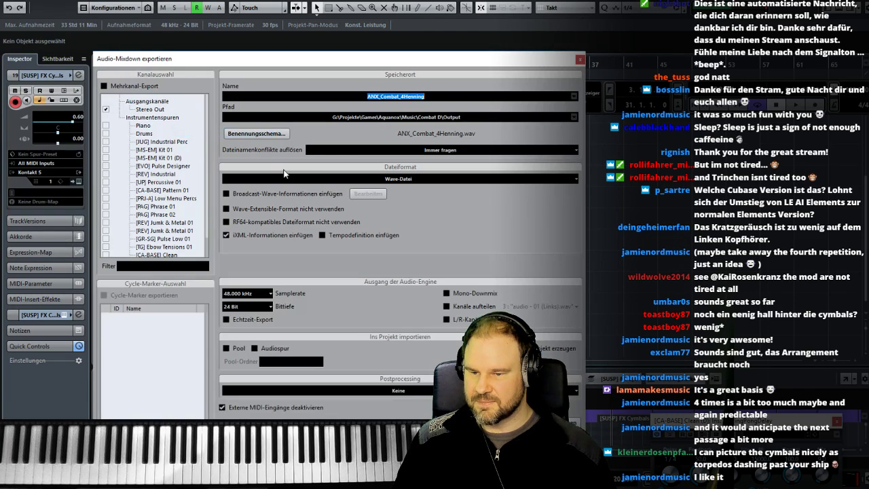
left_click(431, 99)
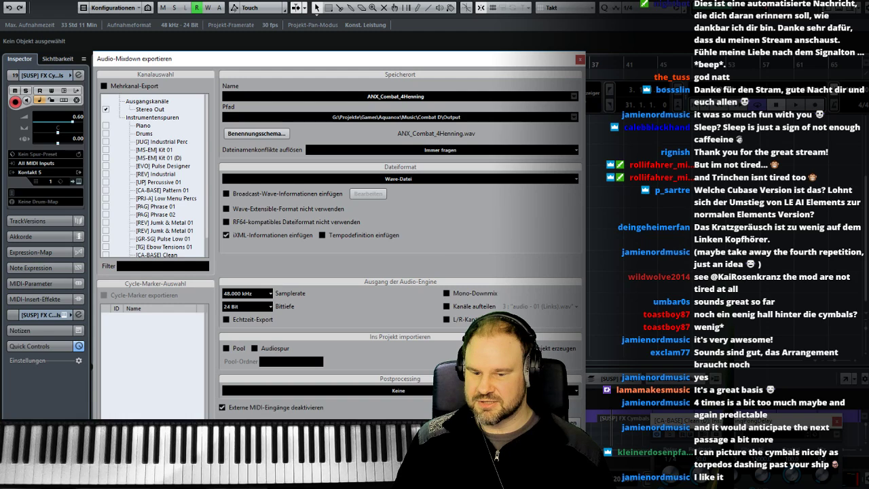
left_click(565, 422)
left_click(611, 361)
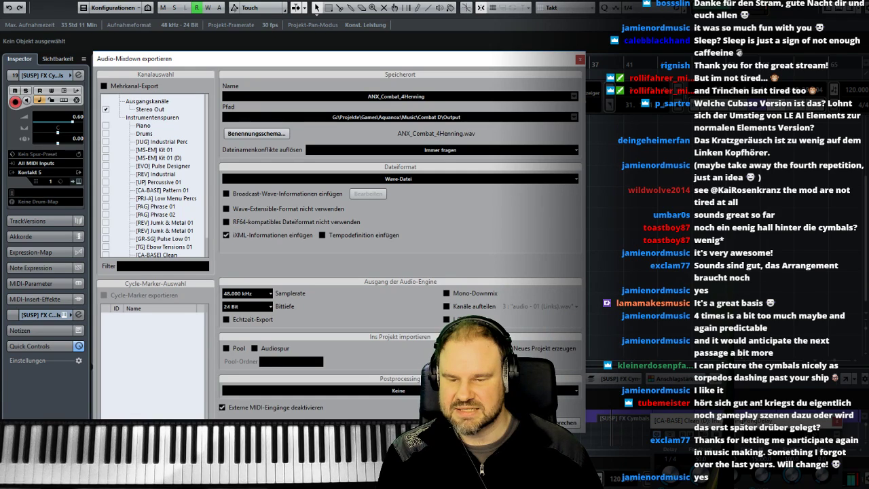
left_click(562, 423)
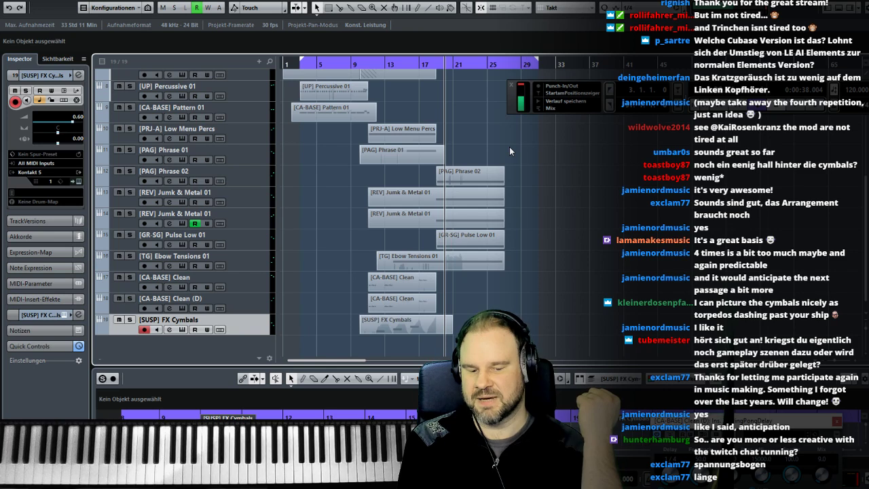
- Bring the delay plug-in window of the [CA-BASE] Clean (D) track into clear view and close it
left_click_drag(702, 420, 647, 216)
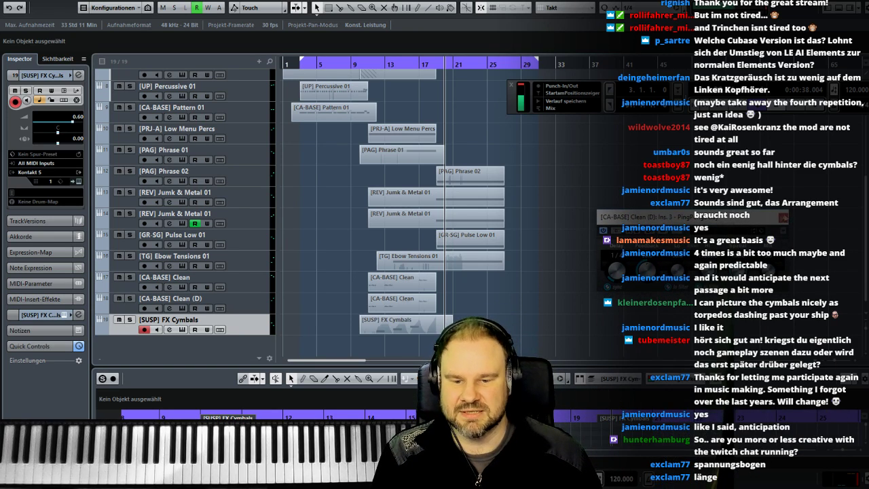
left_click(784, 218)
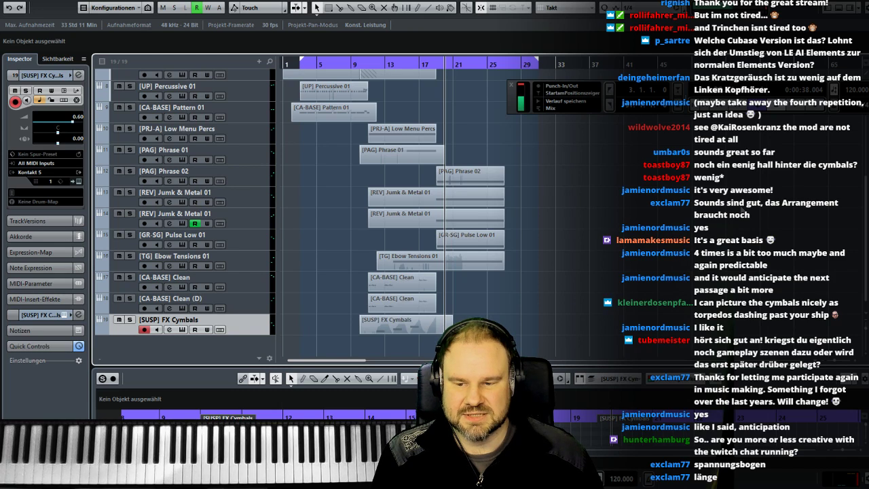